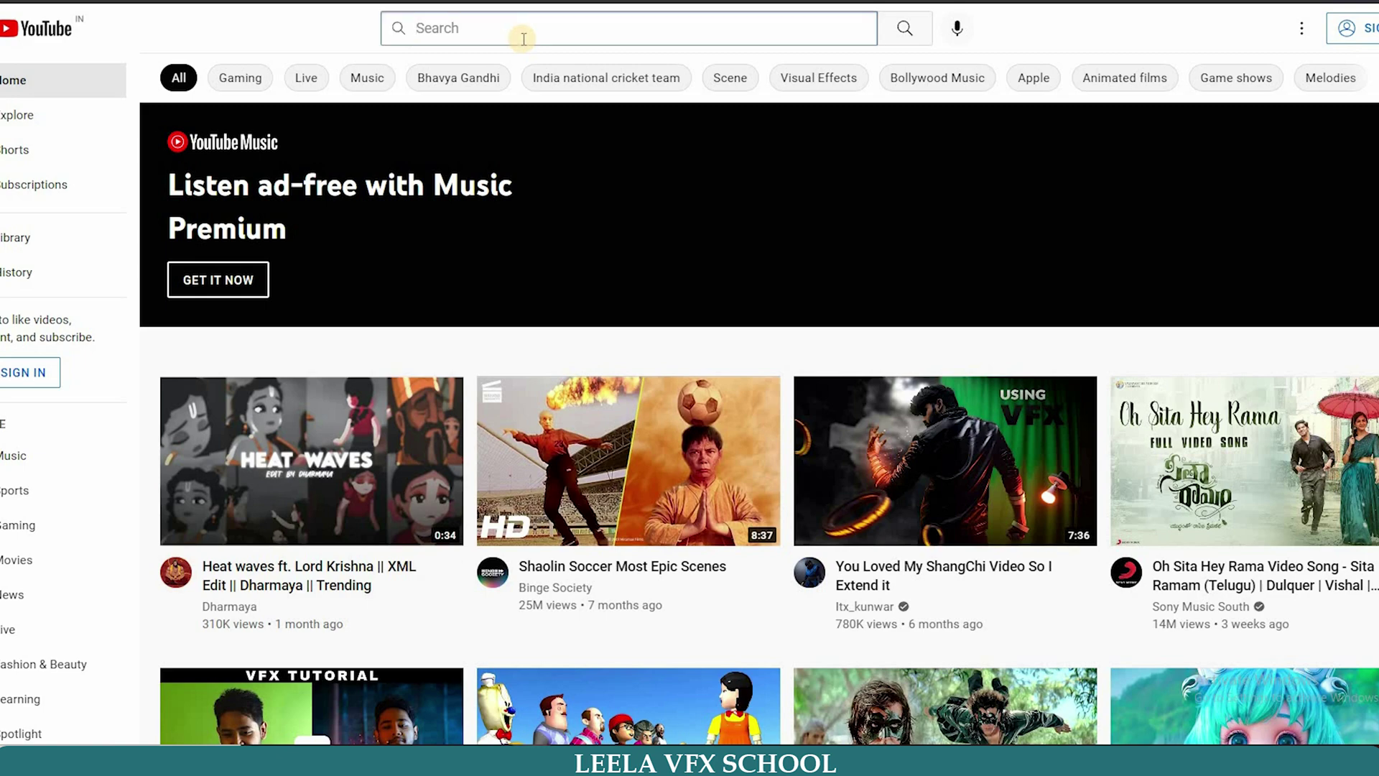
- Search YouTube for "leela vfx school", open the LEELA VFX SCHOOL channel and look through its uploaded videos
{"action": "type", "text": "leela vfx school"}
{"action": "left_click", "coordinate": [641, 144]}
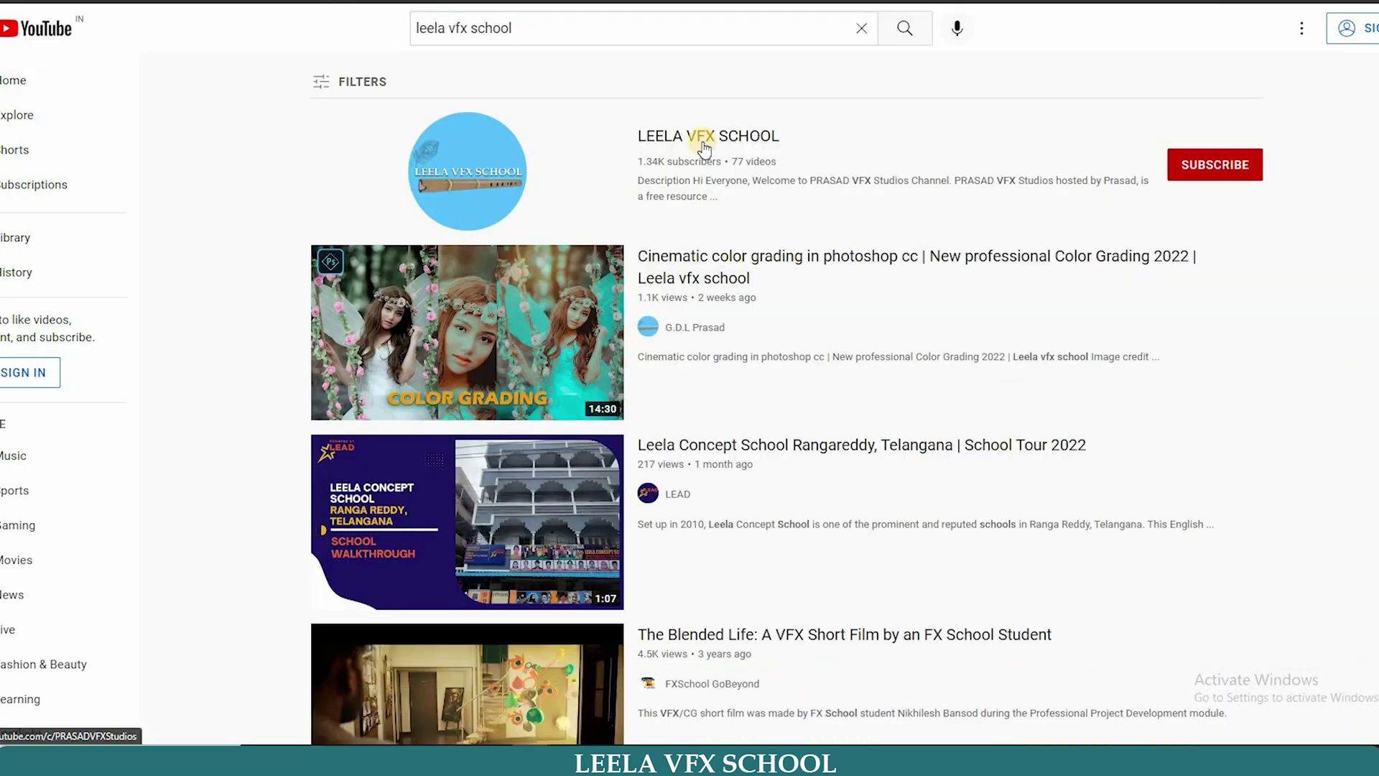
{"action": "left_click", "coordinate": [670, 219]}
{"action": "scroll", "coordinate": [646, 230], "scroll_direction": "down", "scroll_amount": 4}
{"action": "scroll", "coordinate": [598, 361], "scroll_direction": "up", "scroll_amount": 4}
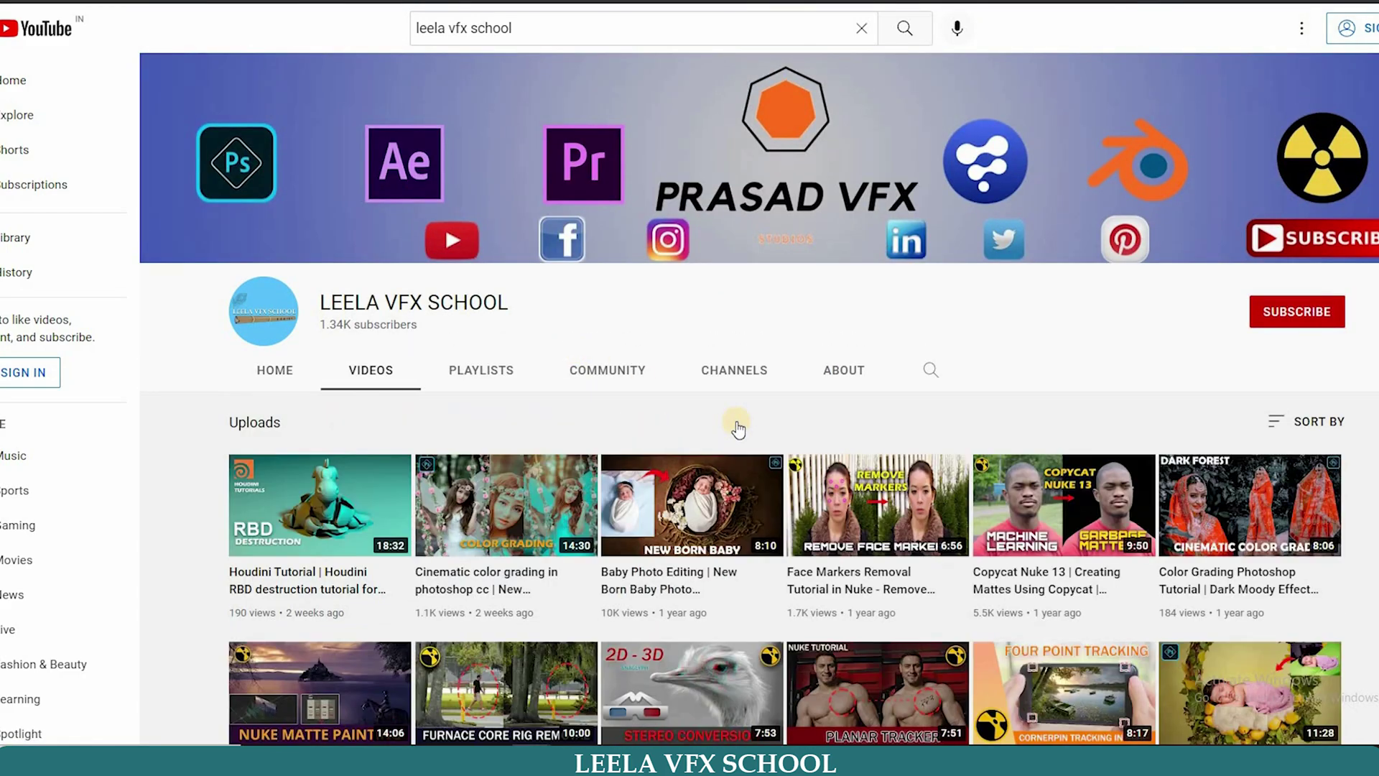
{"action": "scroll", "coordinate": [737, 422], "scroll_direction": "down", "scroll_amount": 15}
{"action": "scroll", "coordinate": [738, 429], "scroll_direction": "down", "scroll_amount": 15}
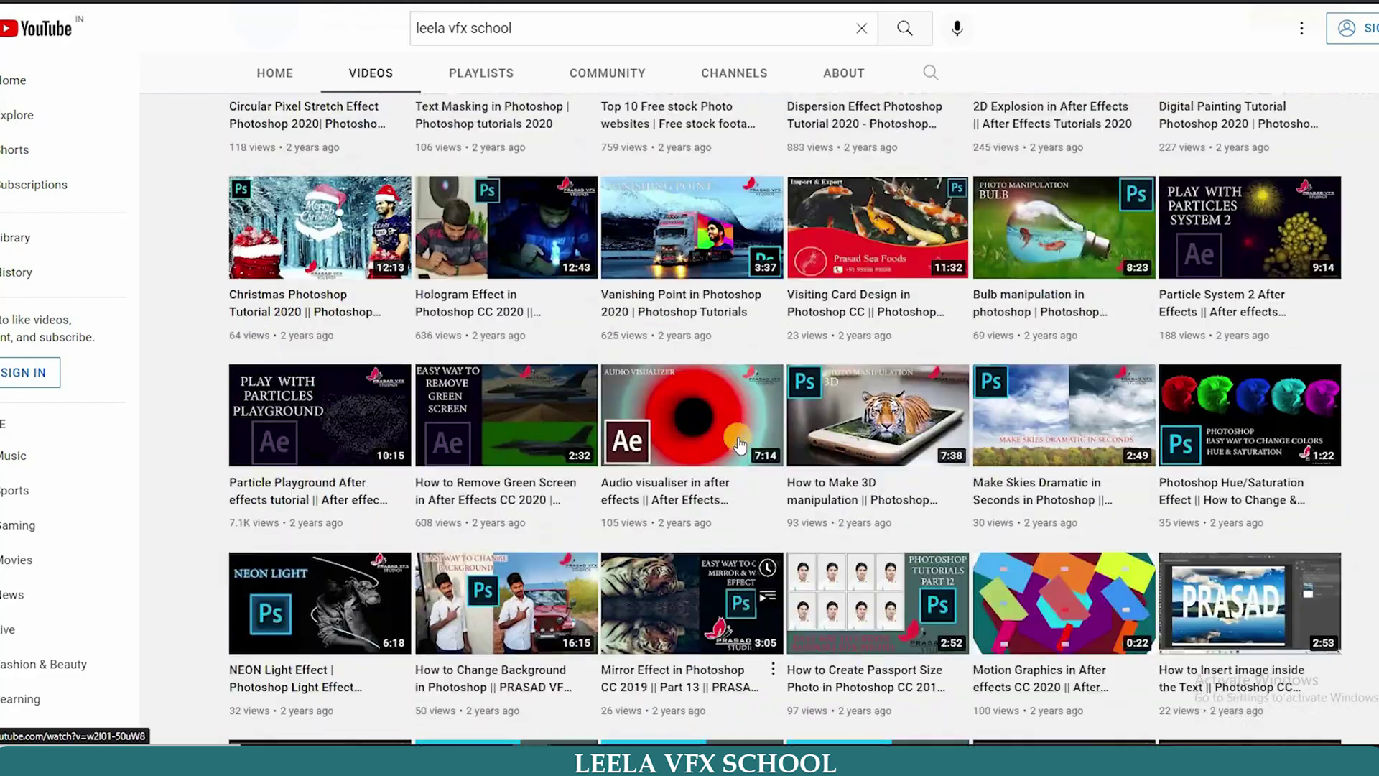
{"action": "scroll", "coordinate": [740, 442], "scroll_direction": "up", "scroll_amount": 20}
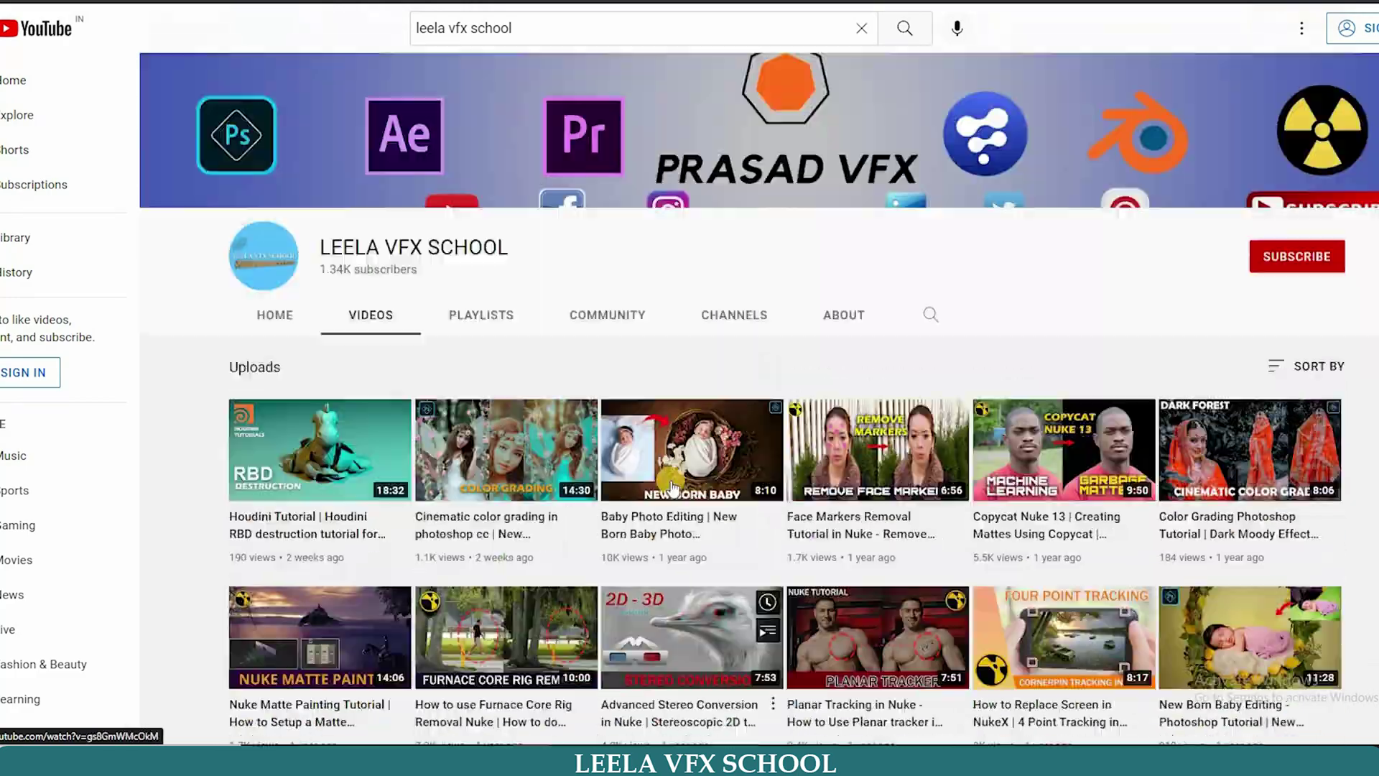
- Look through the playlists of the LEELA VFX SCHOOL channel
{"action": "left_click", "coordinate": [481, 370]}
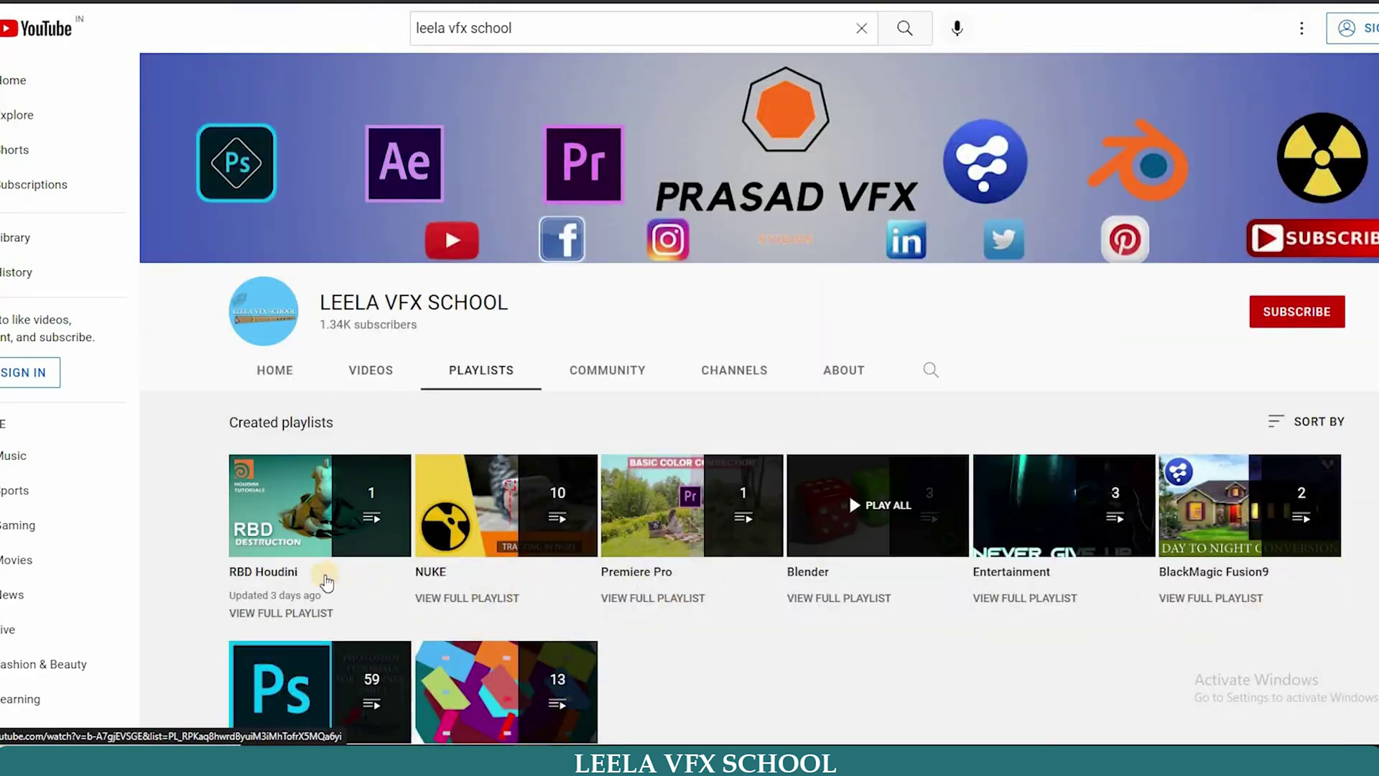
{"action": "scroll", "coordinate": [656, 483], "scroll_direction": "down", "scroll_amount": 2}
{"action": "scroll", "coordinate": [607, 391], "scroll_direction": "up", "scroll_amount": 2}
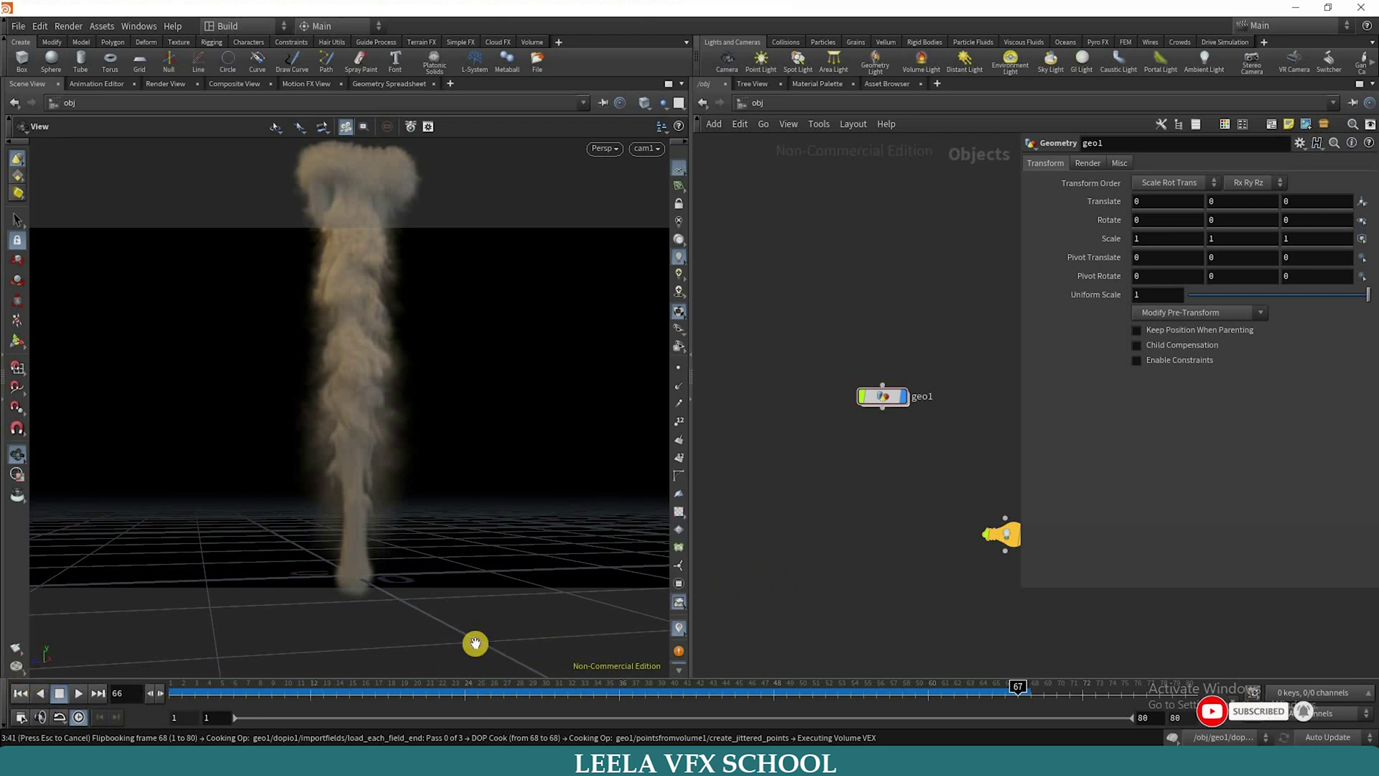
- Move the Houdini timeline to frame 23
{"action": "left_click", "coordinate": [462, 691]}
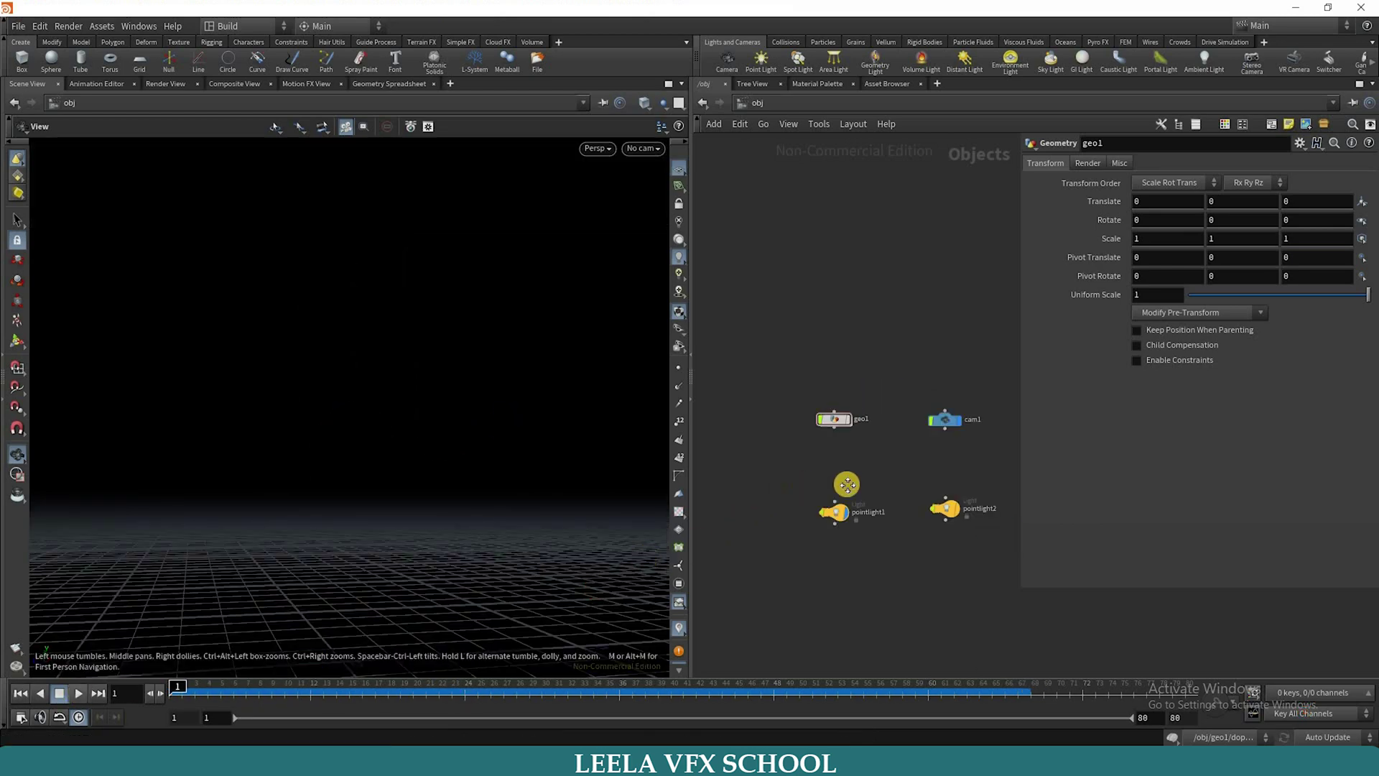
{"action": "key", "text": "Up"}
{"action": "key", "text": "Up"}
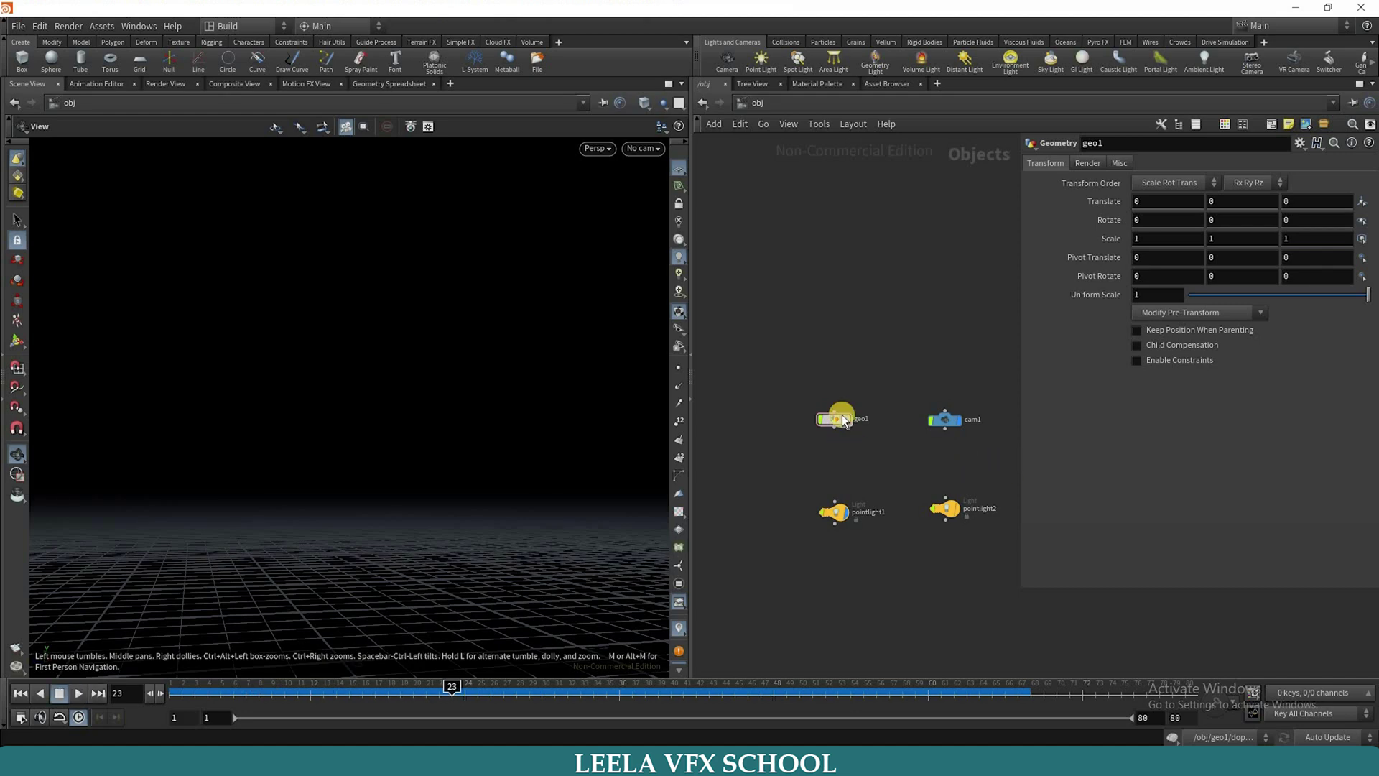
- Add a new Geometry object in an empty area of the object network
{"action": "middle_click_drag", "start_coordinate": [802, 417], "coordinate": [842, 415]}
{"action": "middle_click_drag", "start_coordinate": [708, 415], "coordinate": [820, 396]}
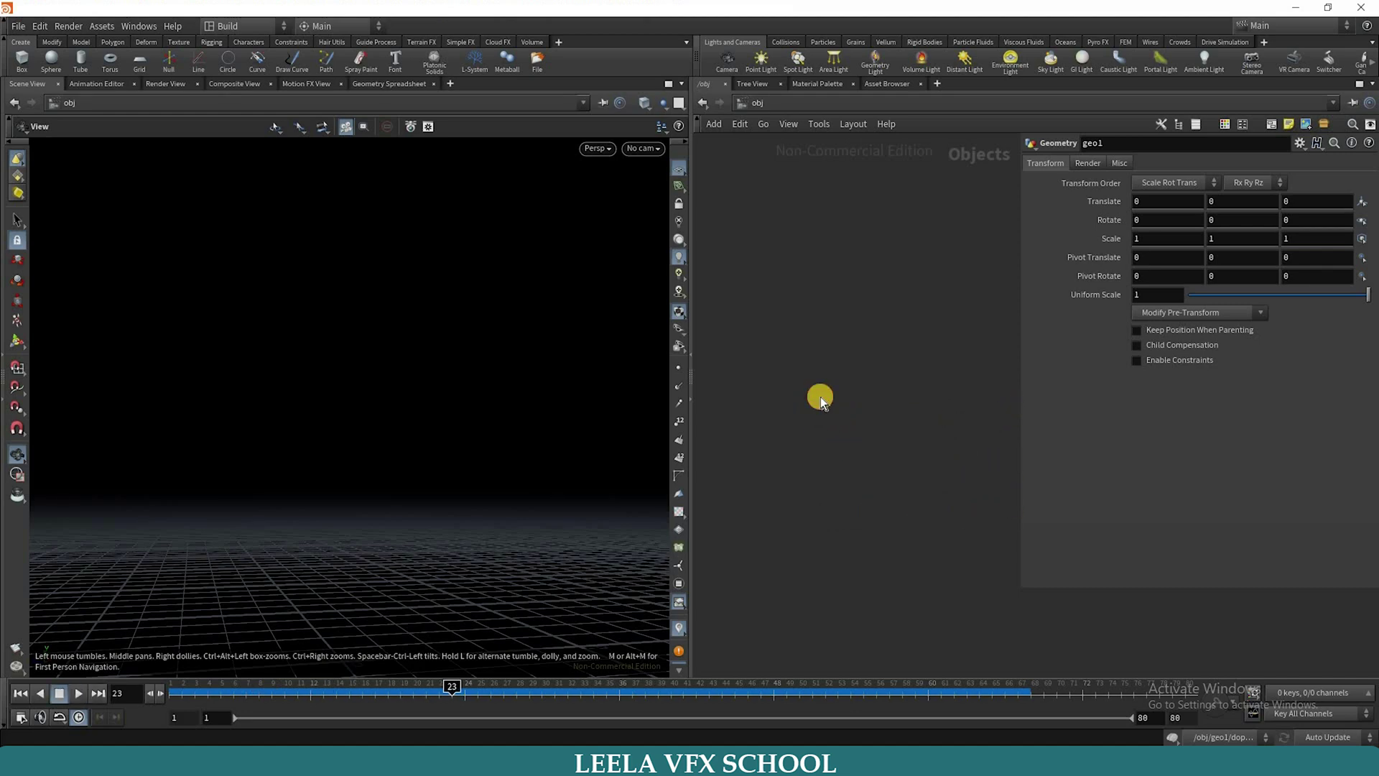
{"action": "key", "text": "Tab"}
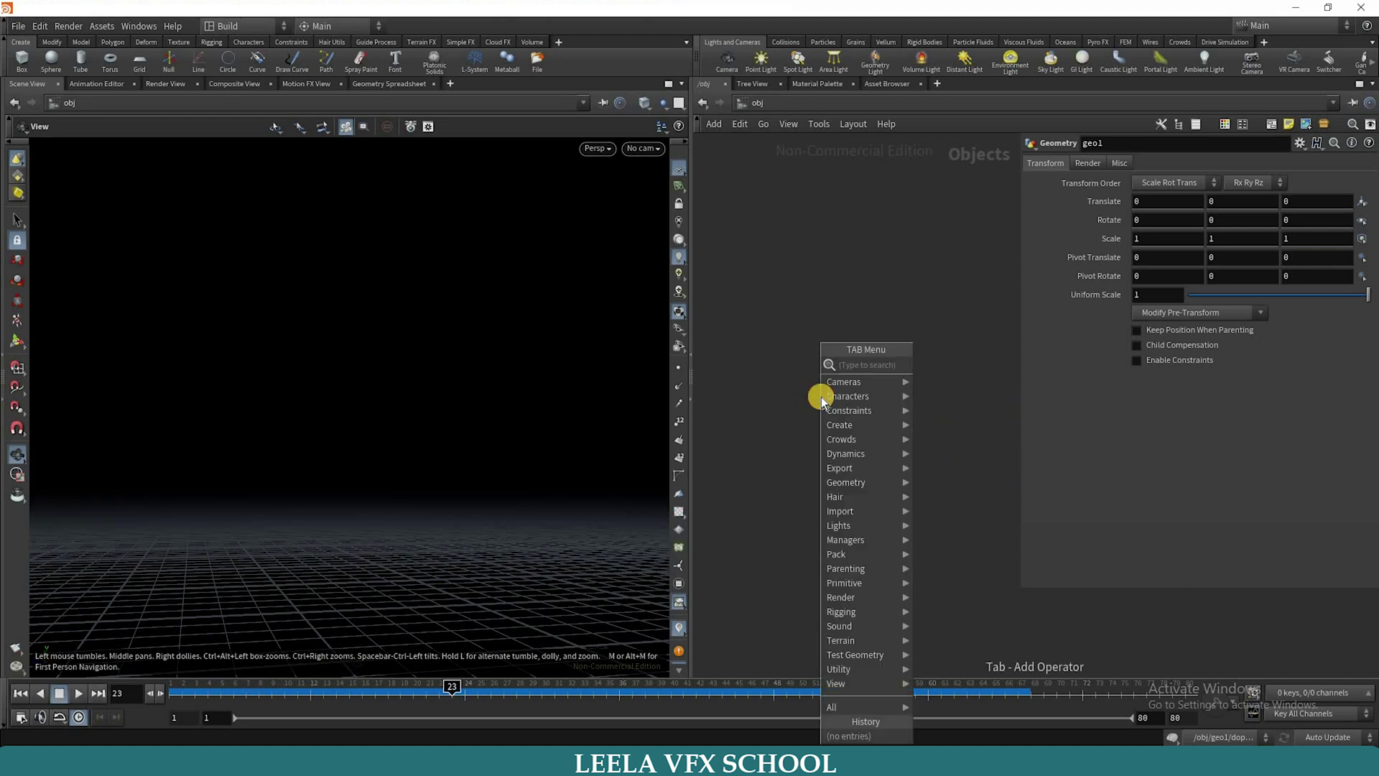
{"action": "type", "text": "geo"}
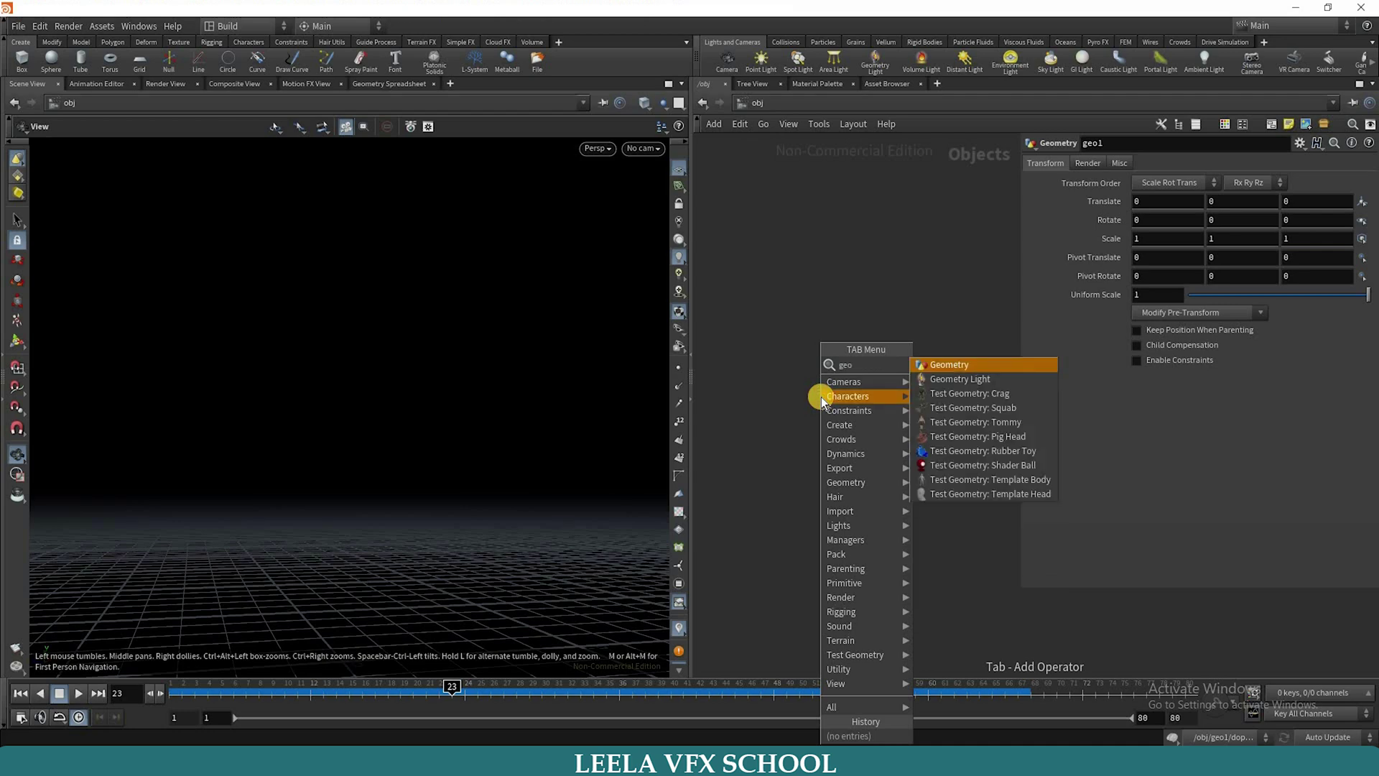
{"action": "key", "text": "Return"}
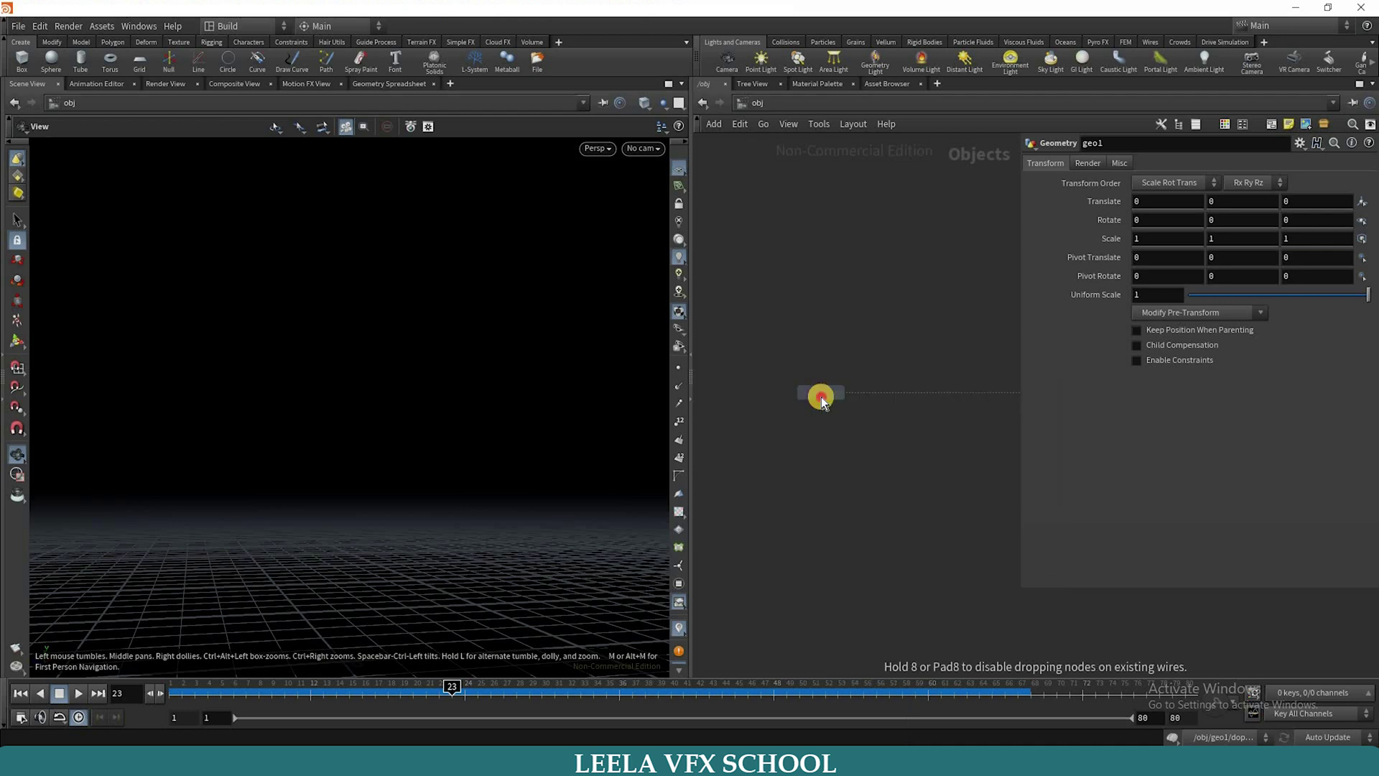
{"action": "left_click", "coordinate": [821, 397]}
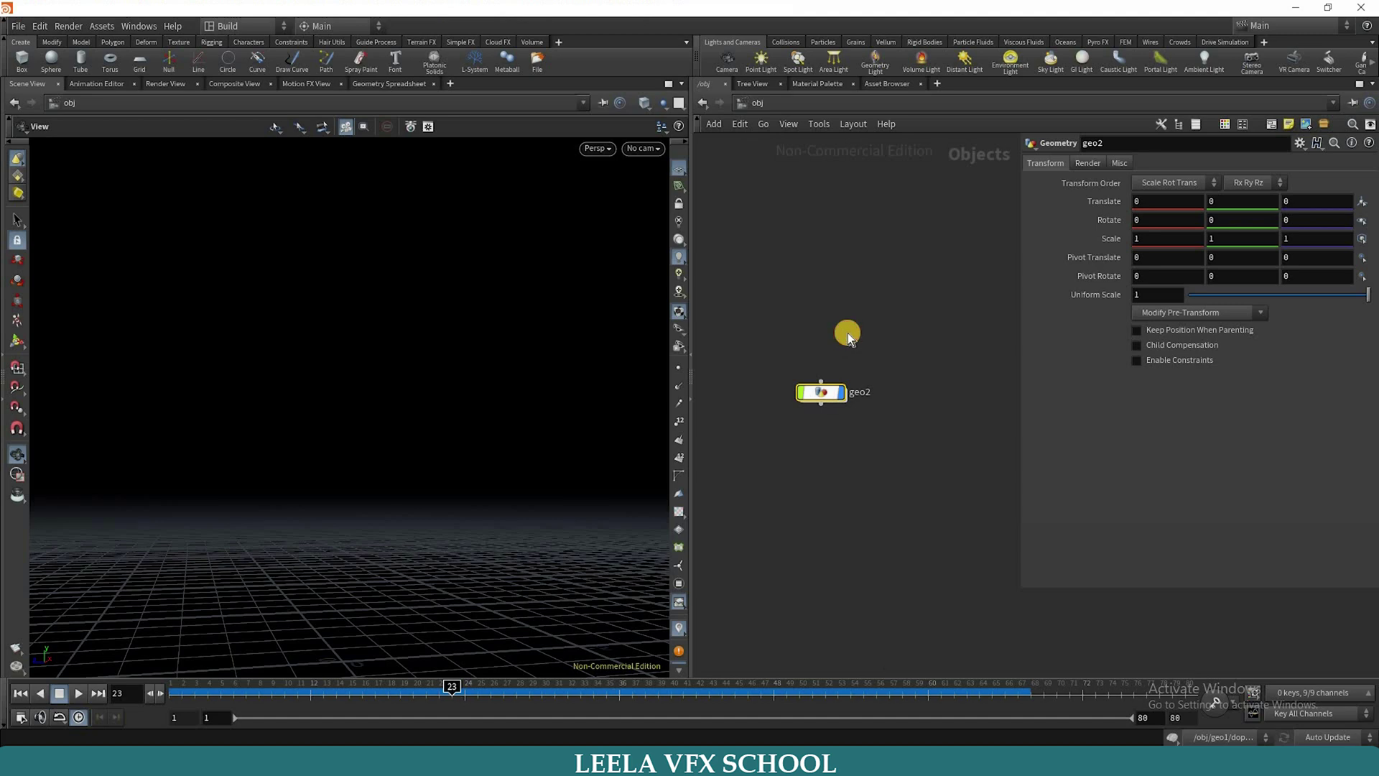
- Go inside the new Geometry object and add a Sphere node to its empty network
{"action": "key", "text": "i"}
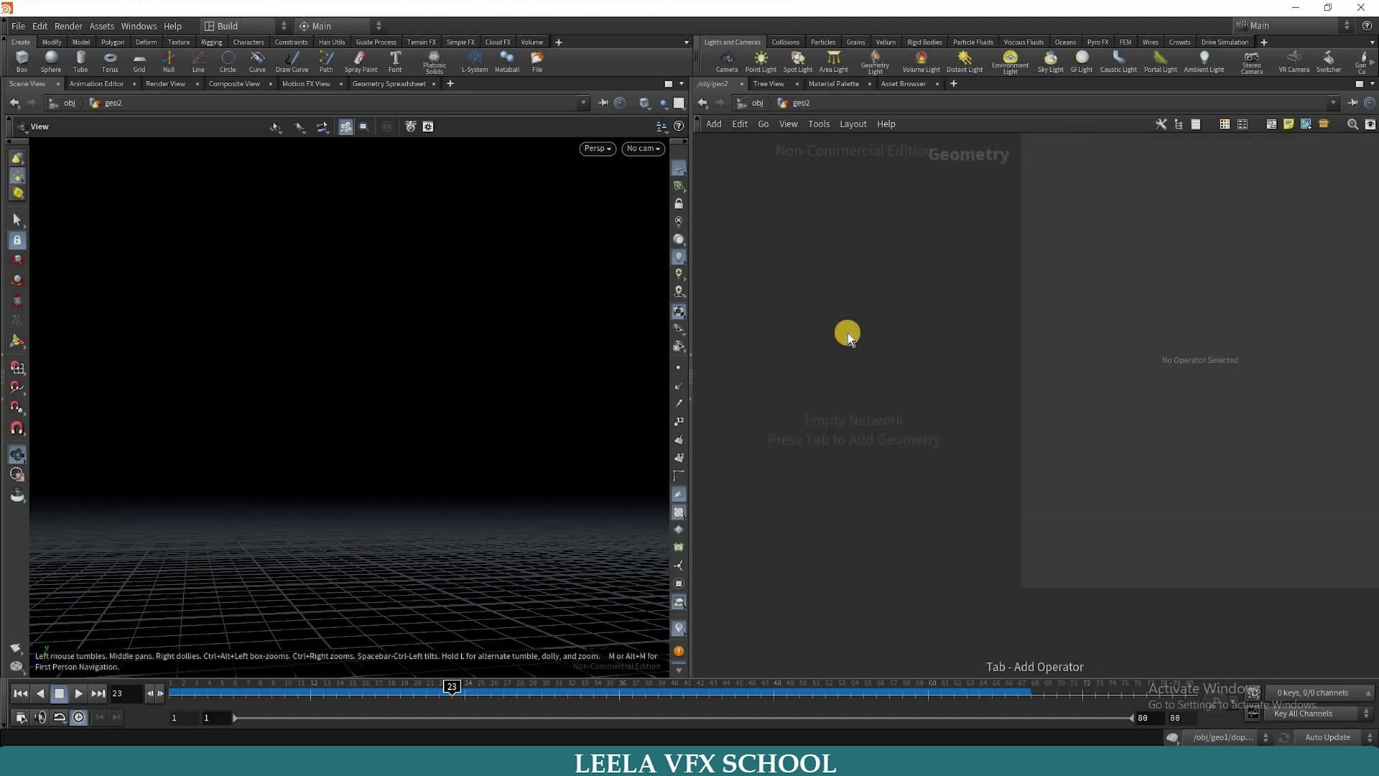
{"action": "key", "text": "Tab"}
{"action": "type", "text": "sphere"}
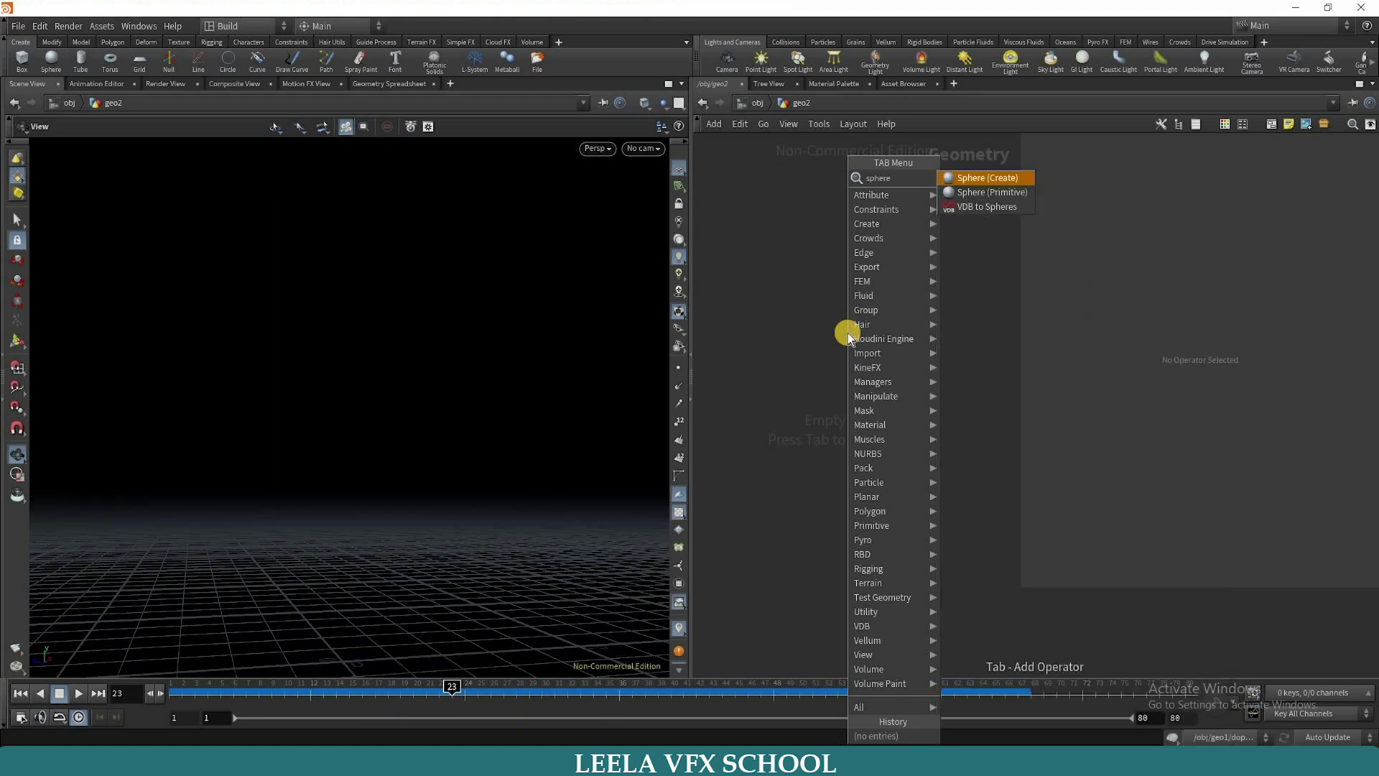
{"action": "key", "text": "Return"}
{"action": "left_click", "coordinate": [373, 575]}
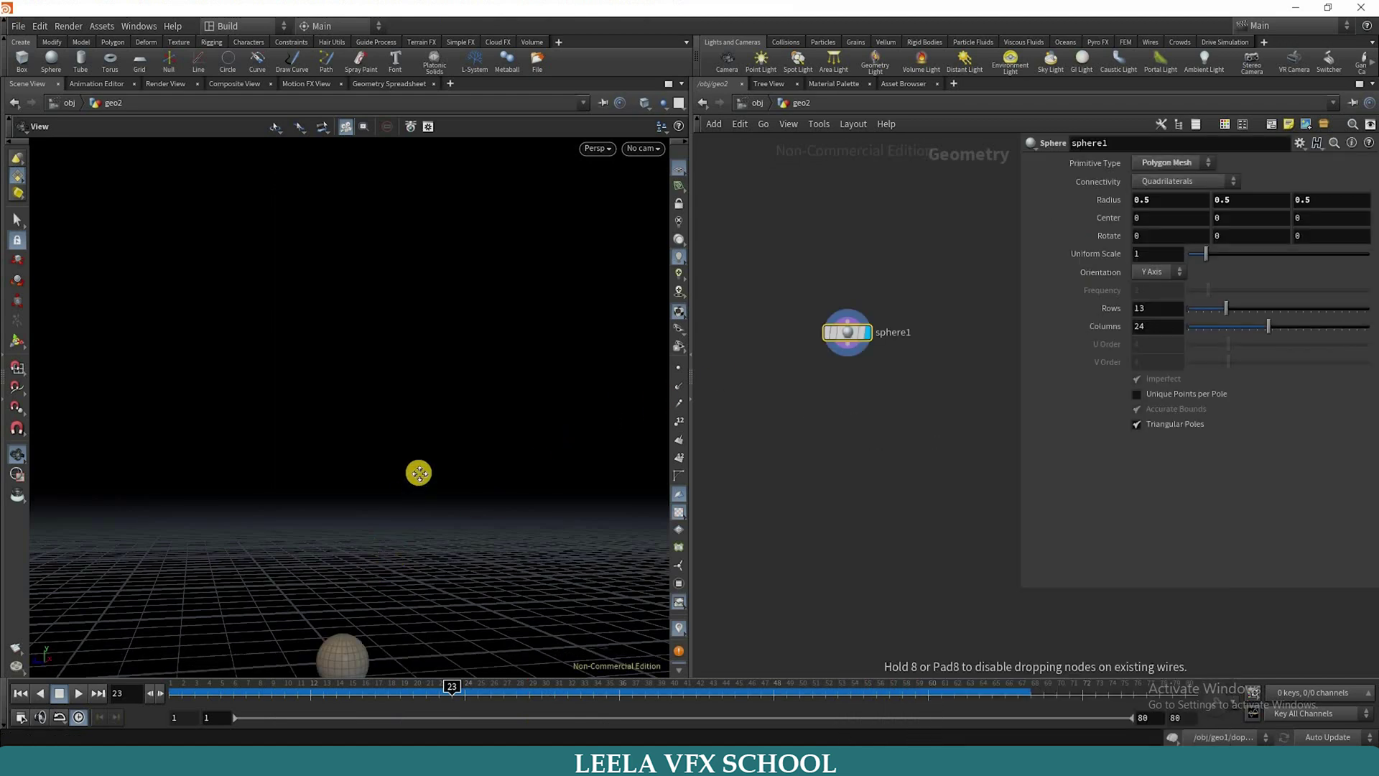
{"action": "left_click_drag", "start_coordinate": [437, 541], "coordinate": [589, 483]}
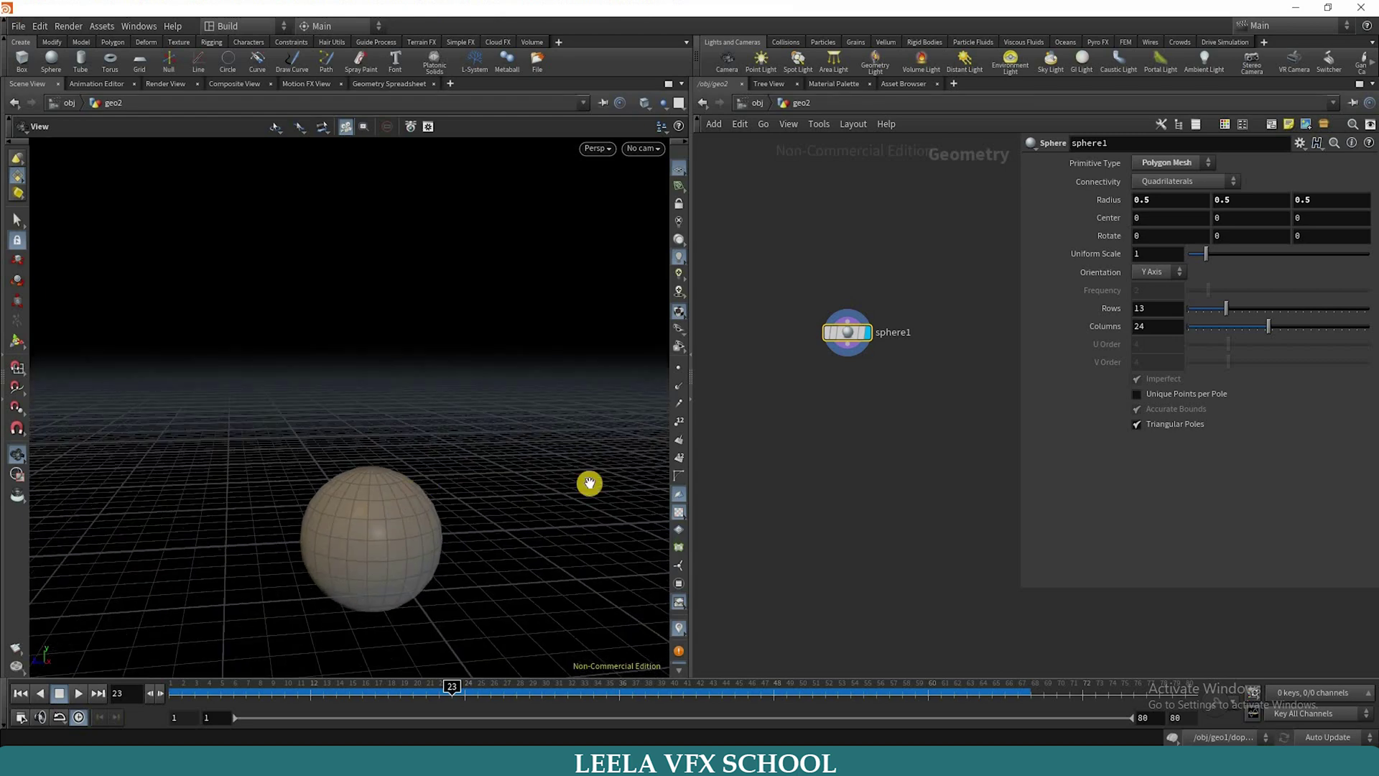
- Connect a Points from Volume node below the sphere and display its points in the viewport
{"action": "left_click", "coordinate": [847, 352]}
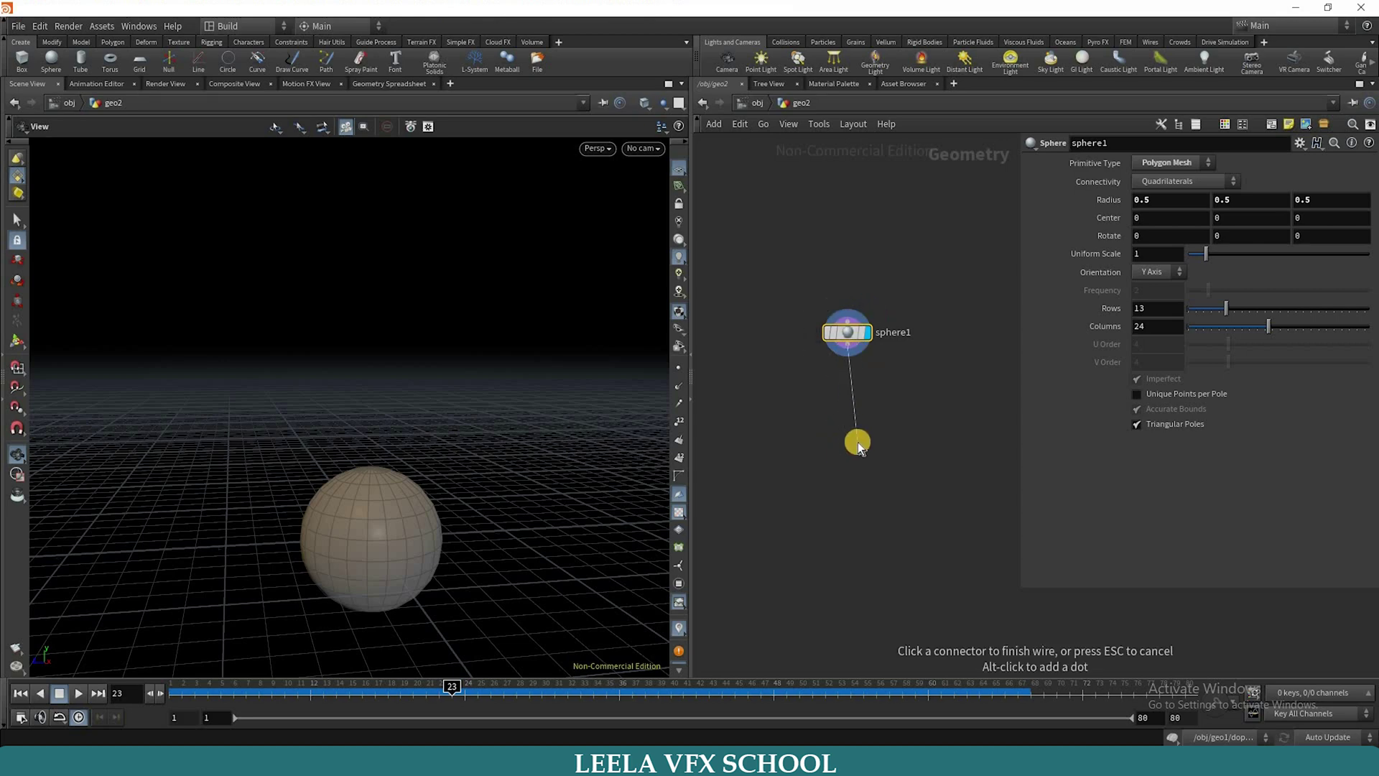
{"action": "key", "text": "Tab"}
{"action": "type", "text": "pointa"}
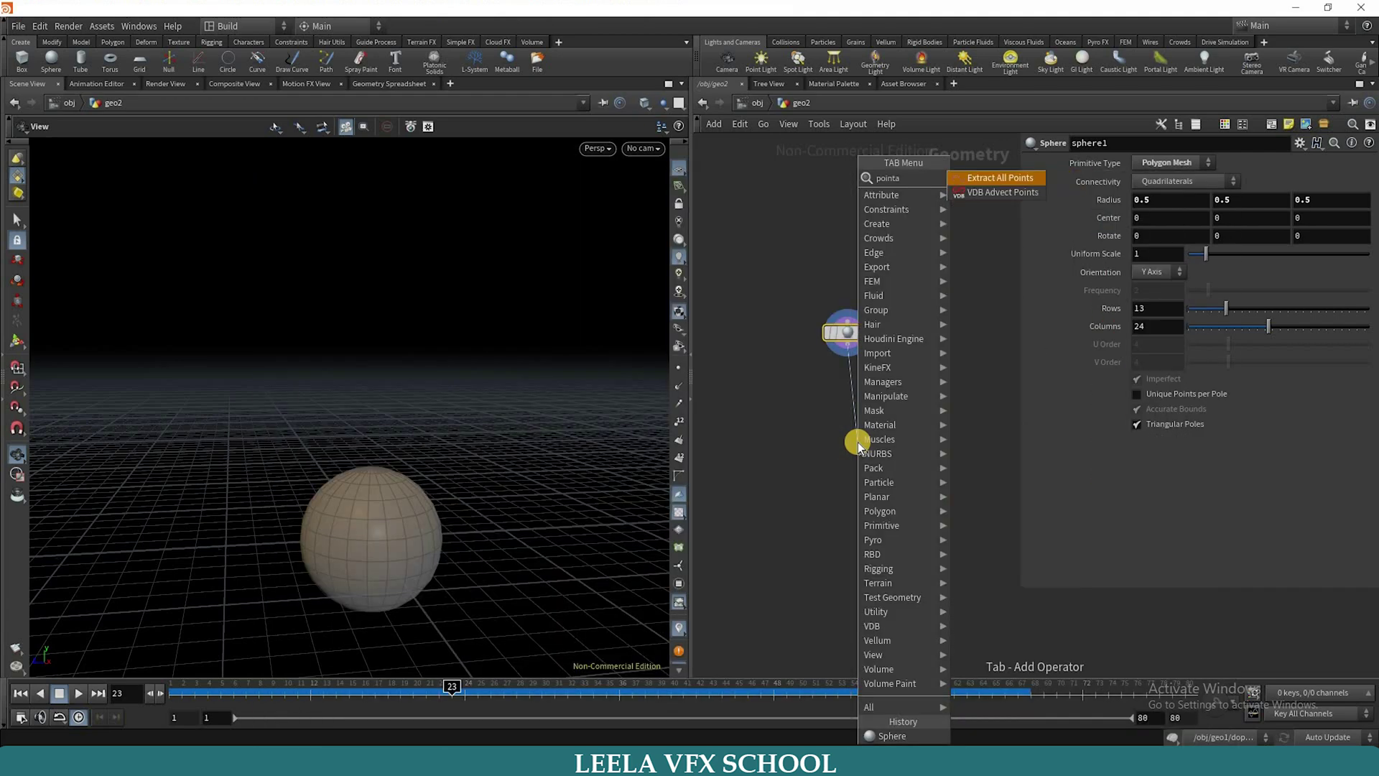
{"action": "key", "text": "BackSpace"}
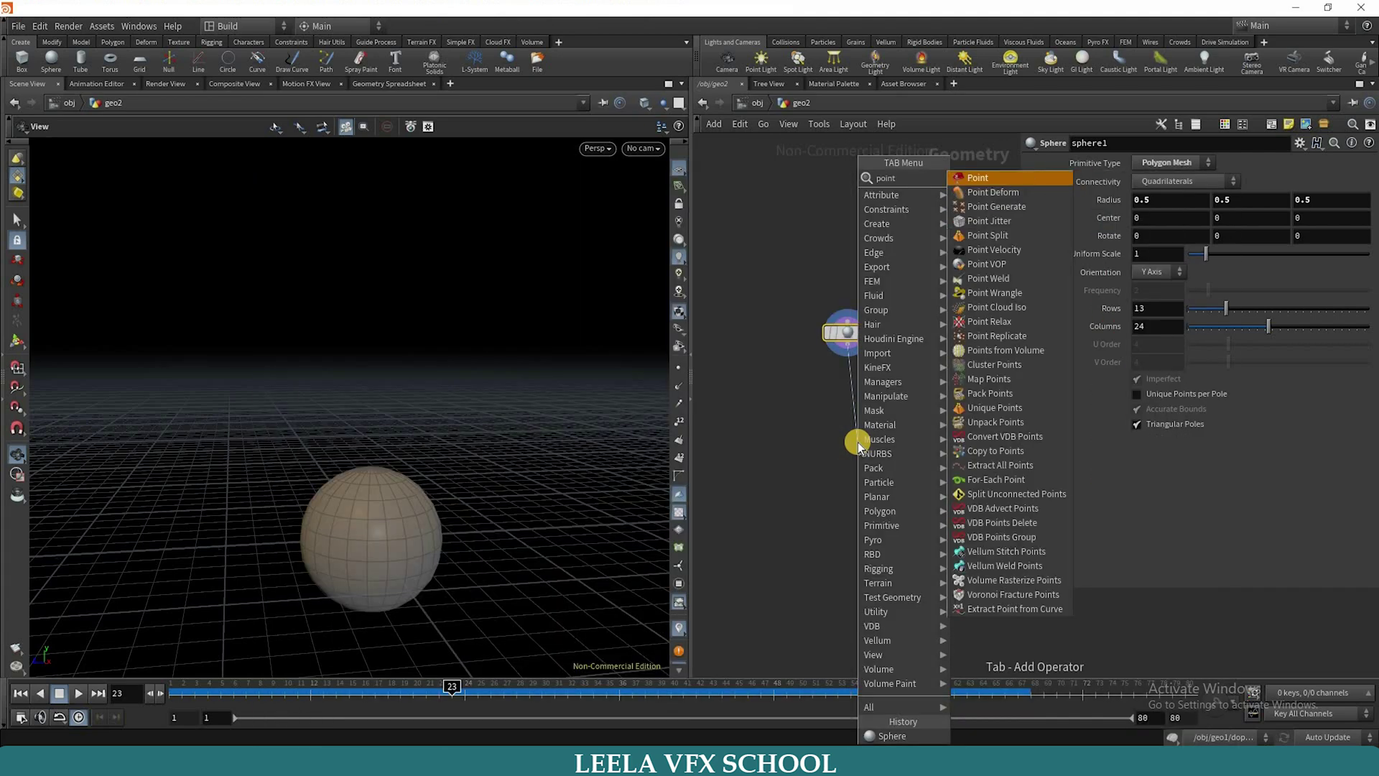
{"action": "type", "text": "f"}
{"action": "key", "text": "Return"}
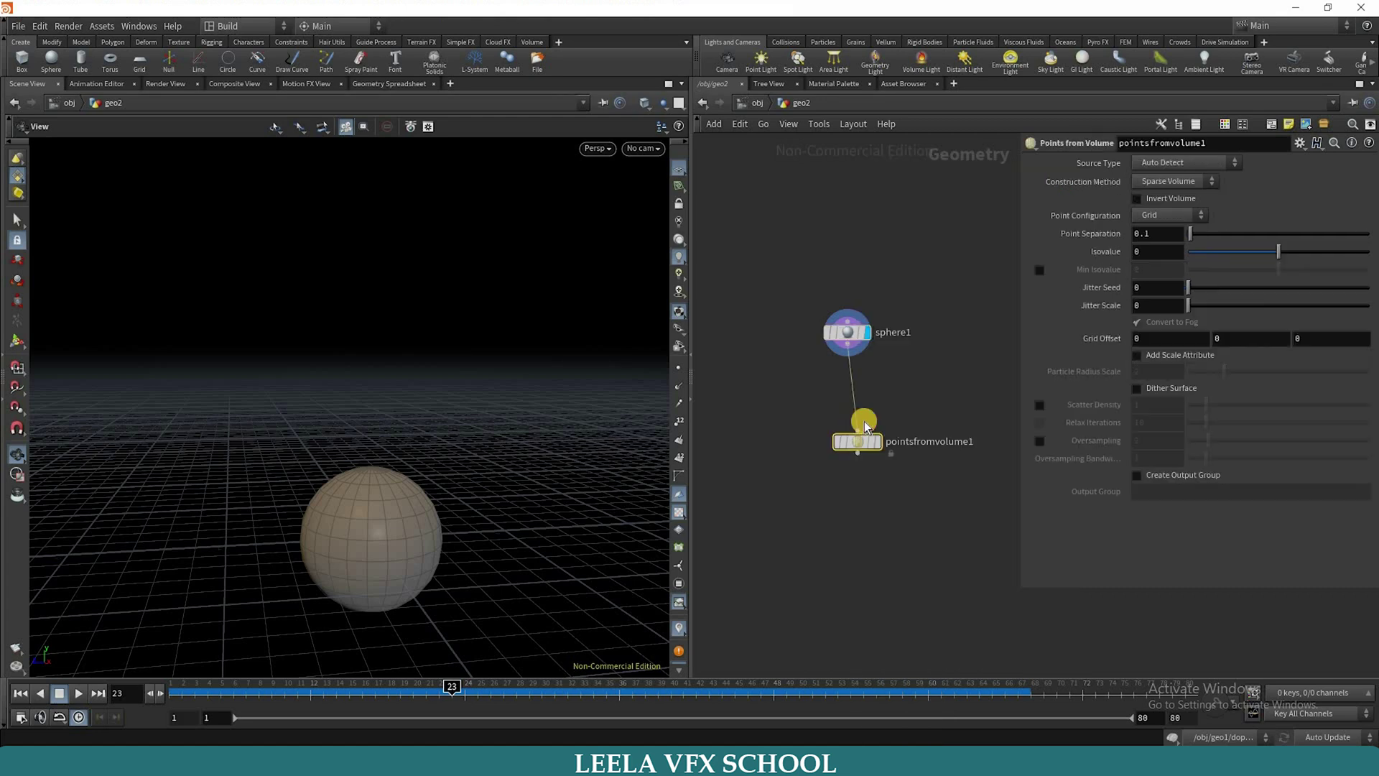
{"action": "left_click", "coordinate": [871, 423]}
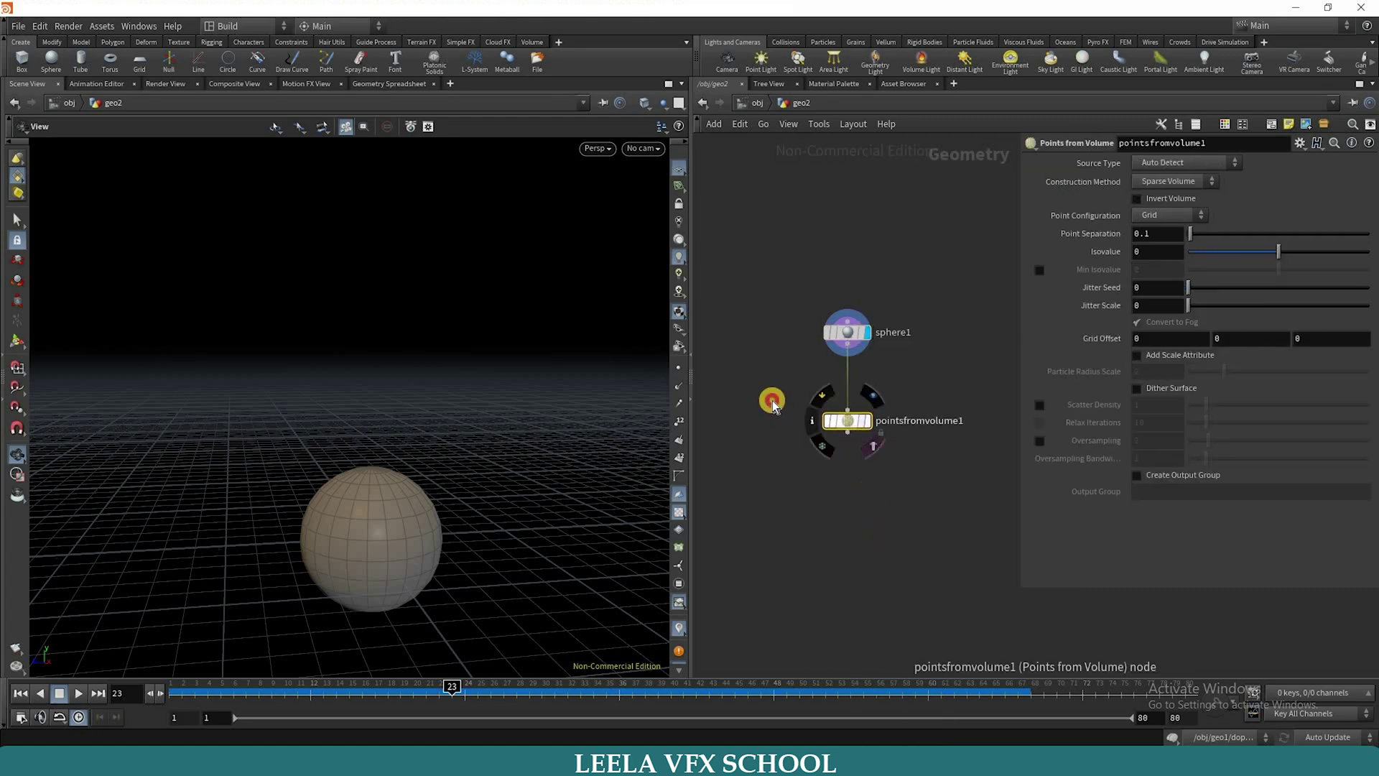
{"action": "left_click", "coordinate": [873, 395]}
{"action": "left_click_drag", "start_coordinate": [928, 543], "coordinate": [772, 400]}
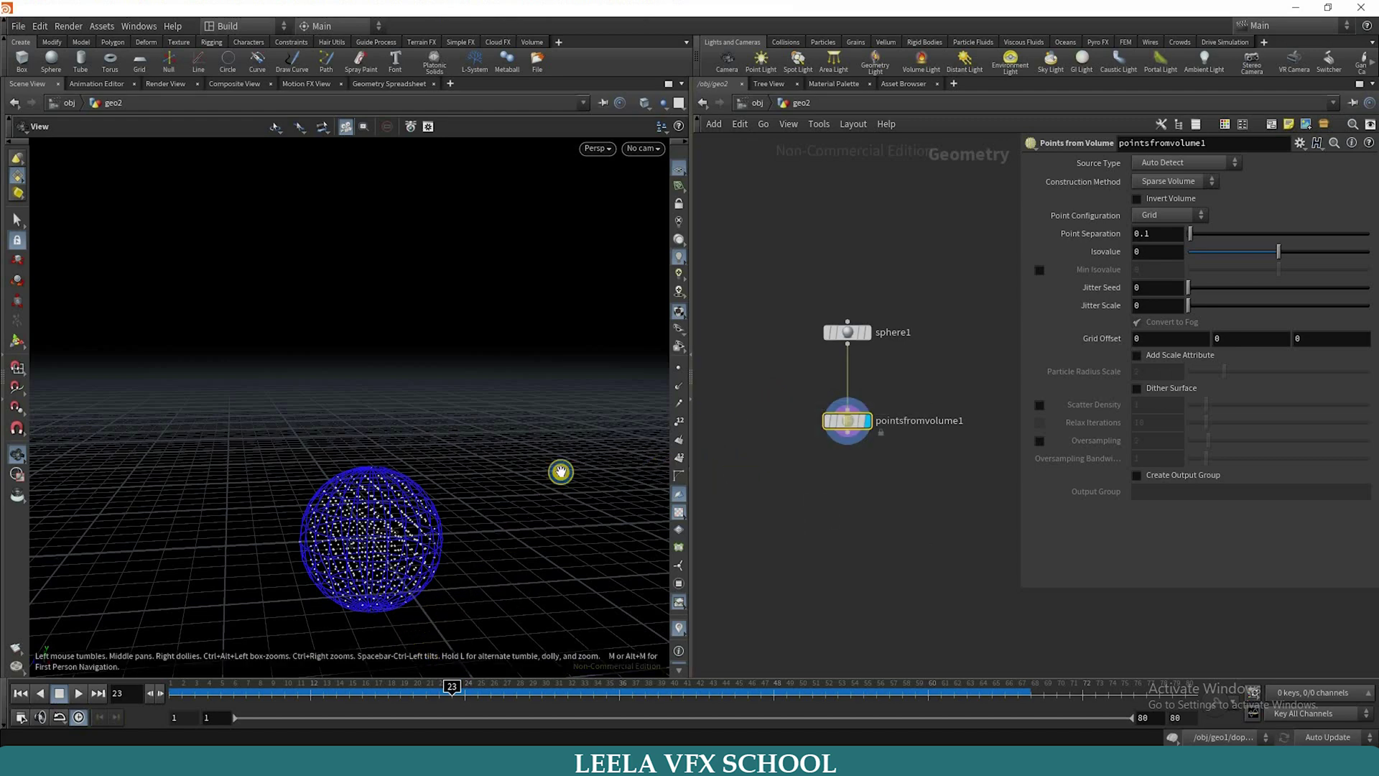
{"action": "scroll", "coordinate": [416, 468], "scroll_direction": "up", "scroll_amount": 6}
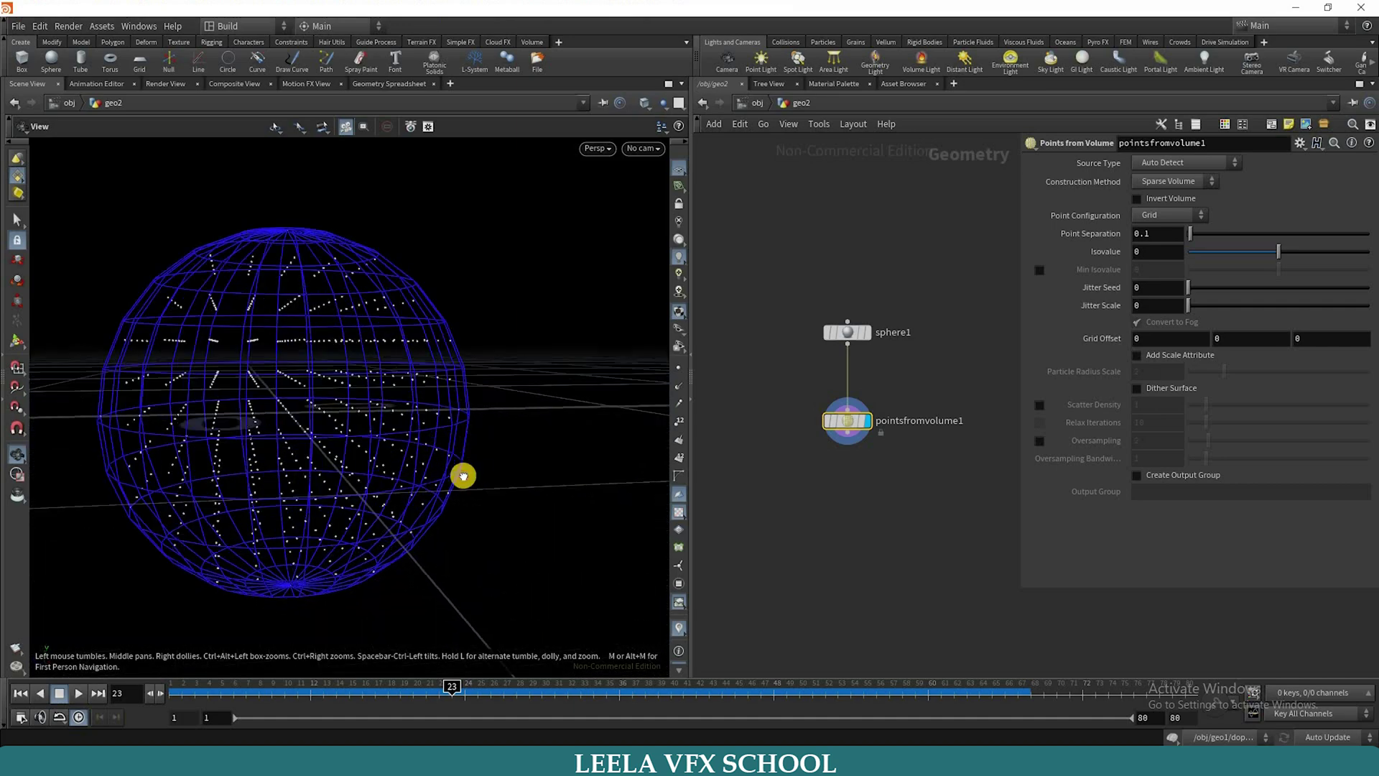
{"action": "left_click_drag", "start_coordinate": [473, 478], "coordinate": [559, 499]}
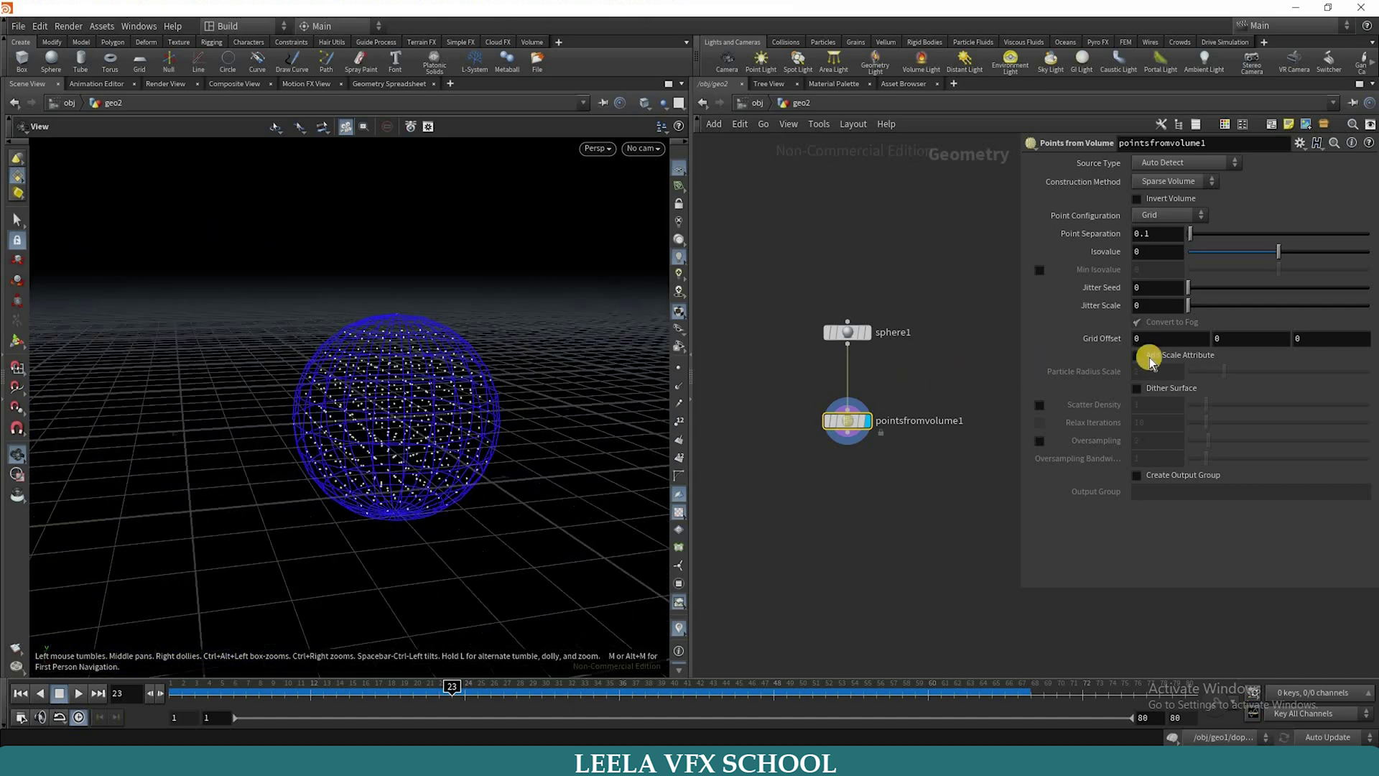
- Try a Point Separation of 0.6 on the Points from Volume node and set it back to 0.1
{"action": "left_click", "coordinate": [1198, 235]}
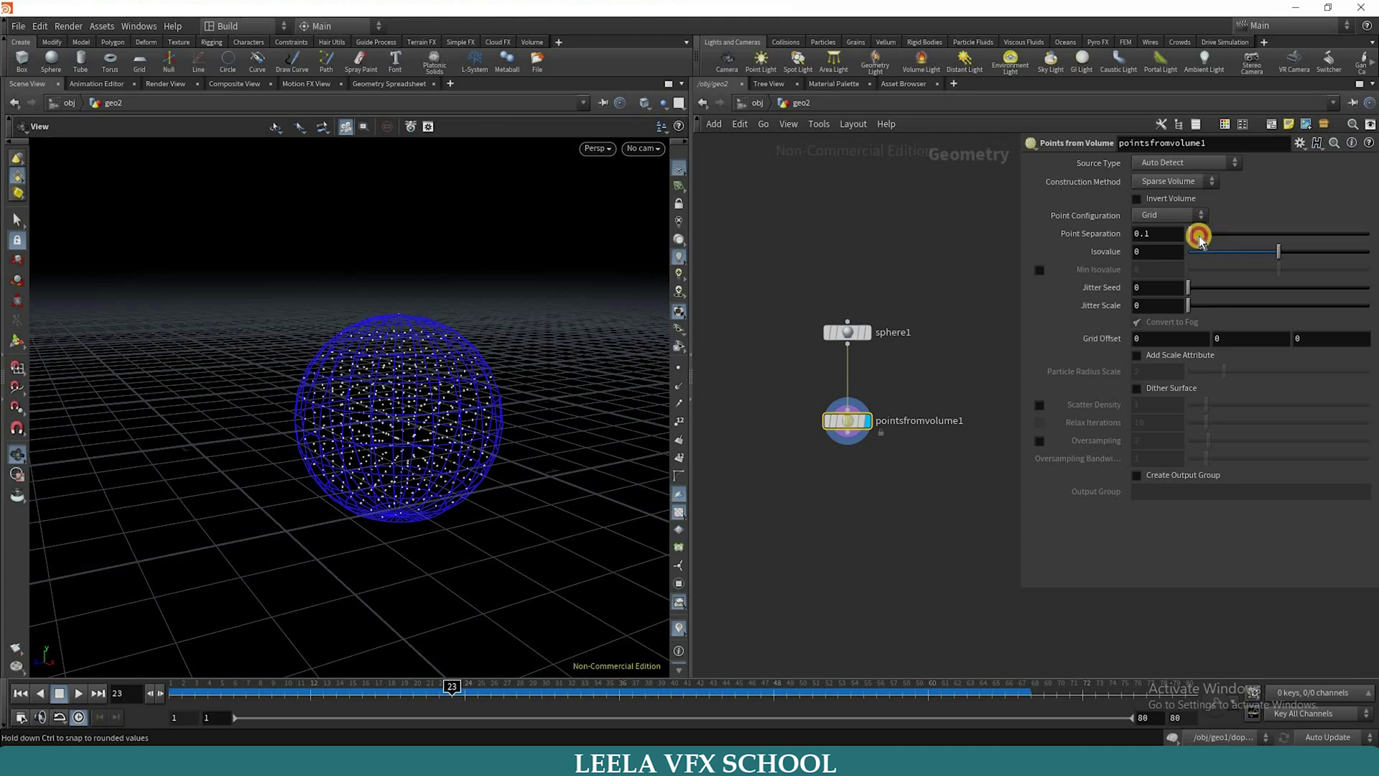
{"action": "left_click_drag", "start_coordinate": [1200, 239], "coordinate": [1171, 237]}
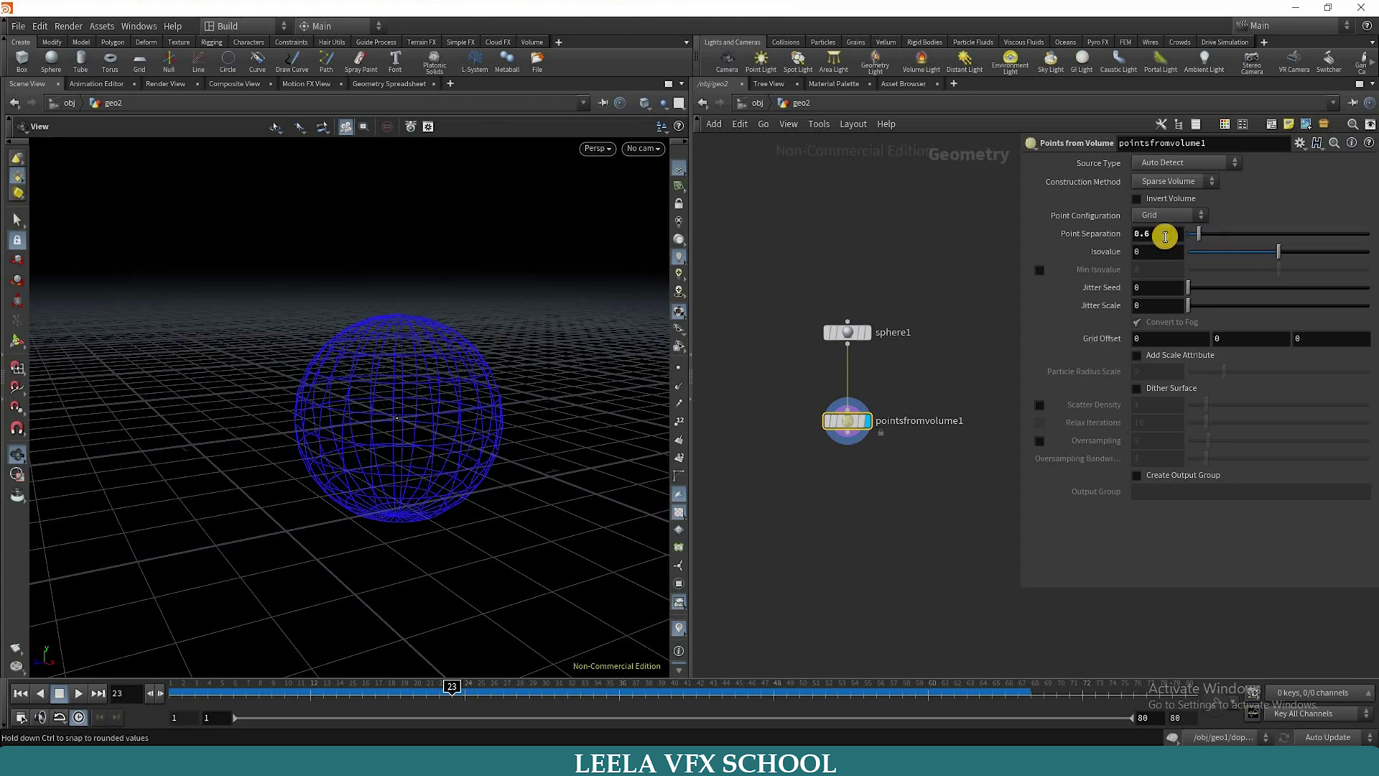
{"action": "key", "text": "Return"}
{"action": "left_click_drag", "start_coordinate": [1167, 245], "coordinate": [1065, 236]}
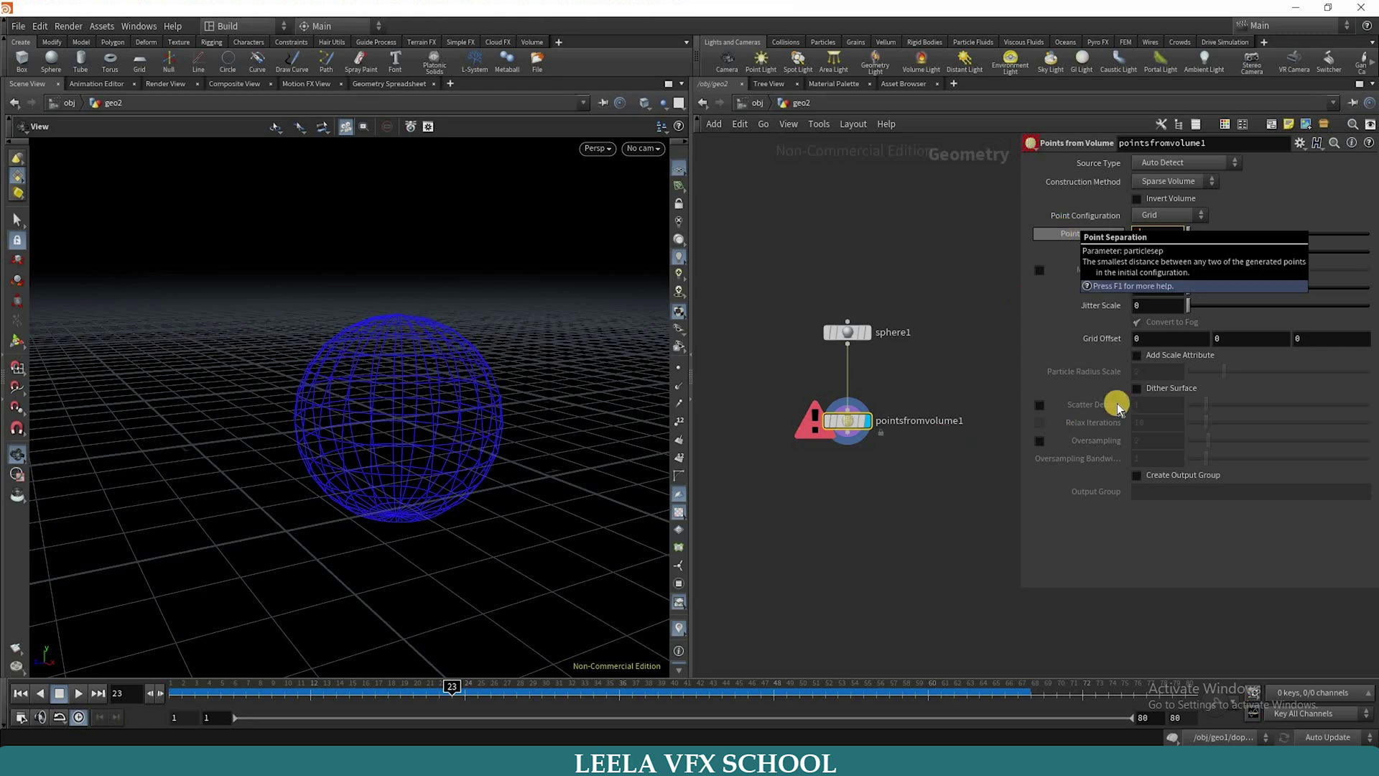
{"action": "key", "text": "Return"}
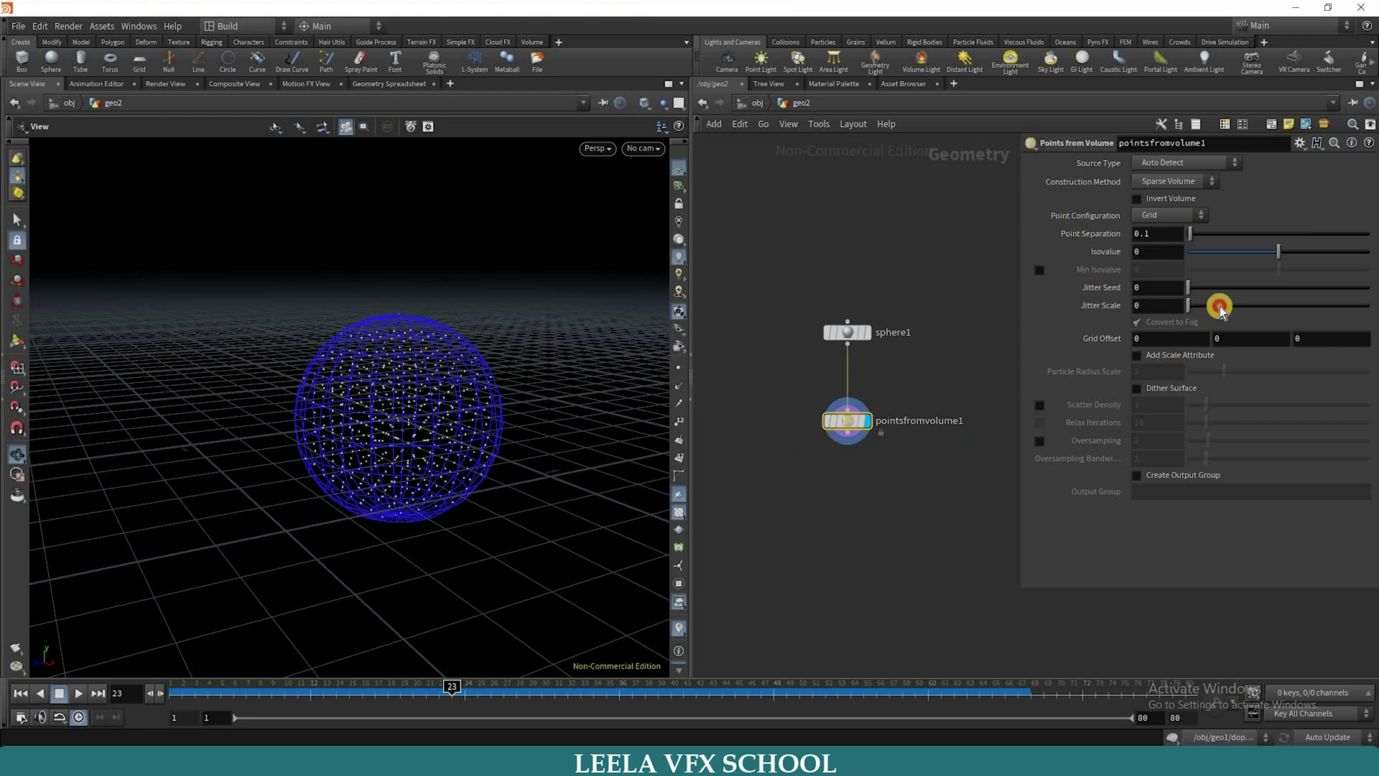
- Drive the Points from Volume node's Jitter Scale with the expression $F*15
{"action": "left_click_drag", "start_coordinate": [1201, 310], "coordinate": [1201, 312]}
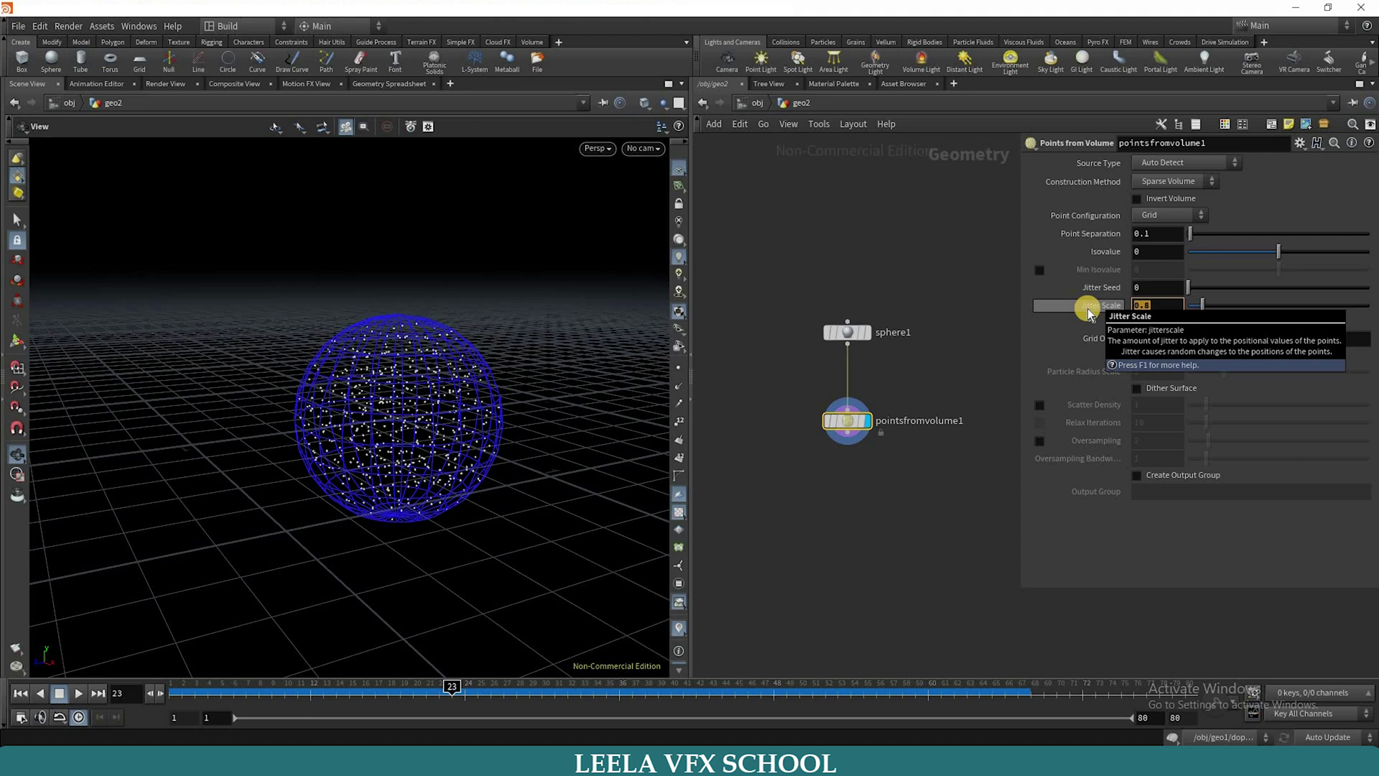
{"action": "type", "text": "$F*15"}
{"action": "key", "text": "Return"}
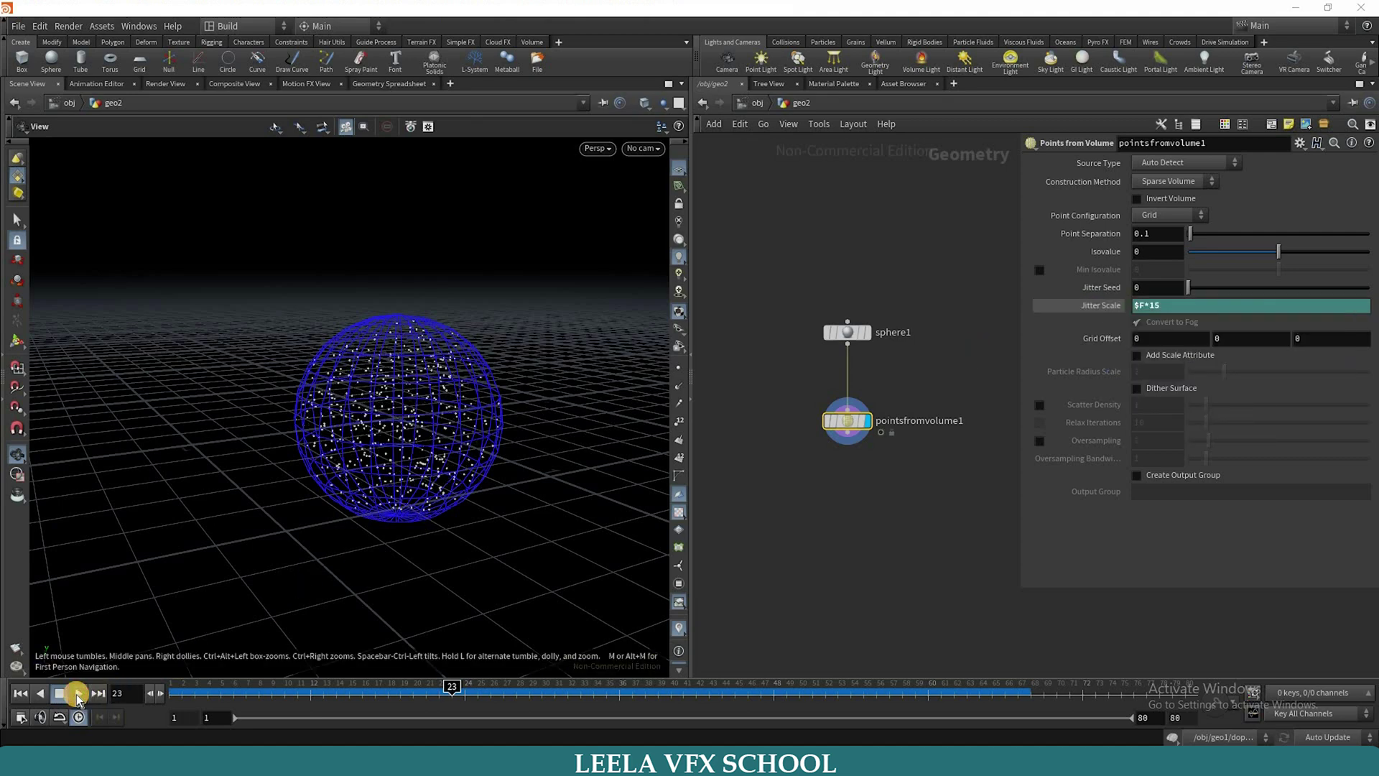
- Play the animation to check how the jittered points inside the sphere change from frame to frame
{"action": "left_click", "coordinate": [77, 694]}
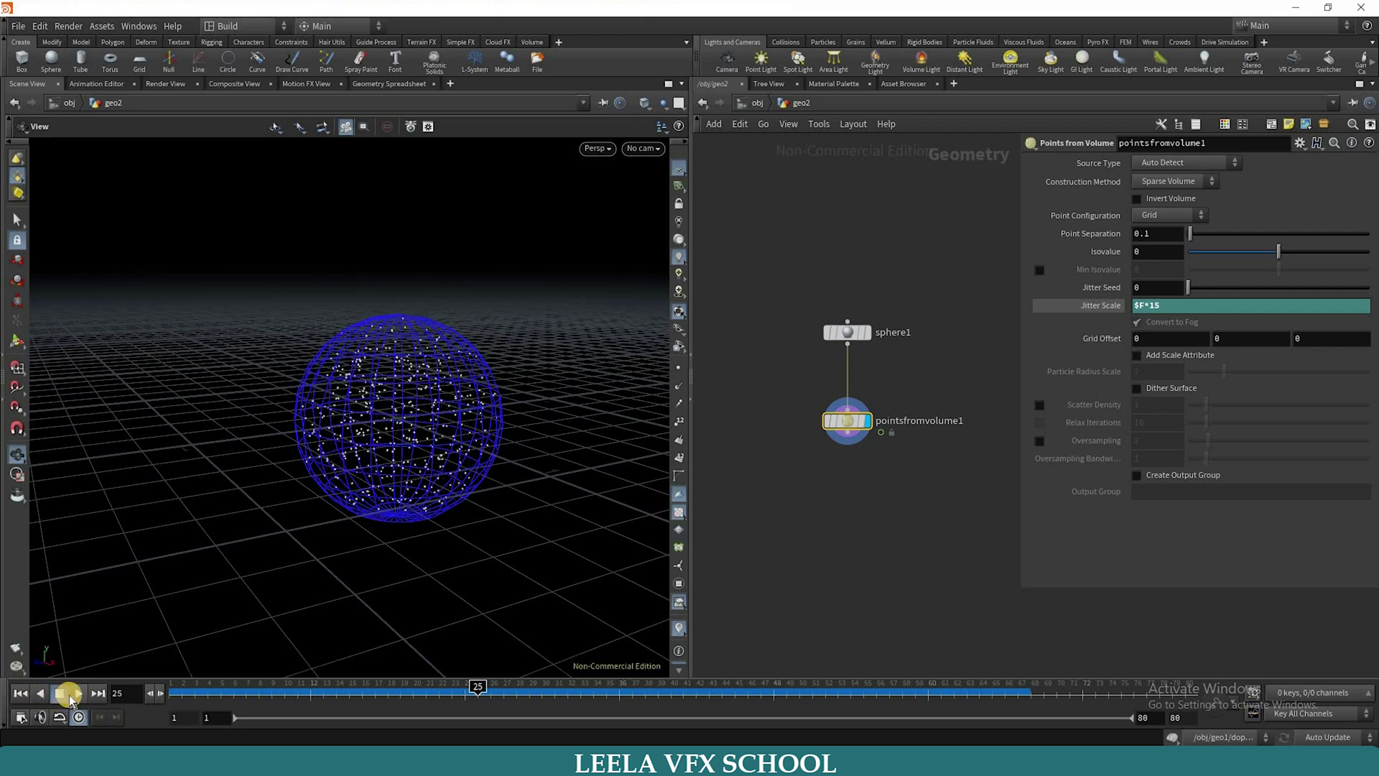
{"action": "left_click", "coordinate": [76, 694]}
{"action": "left_click", "coordinate": [65, 694]}
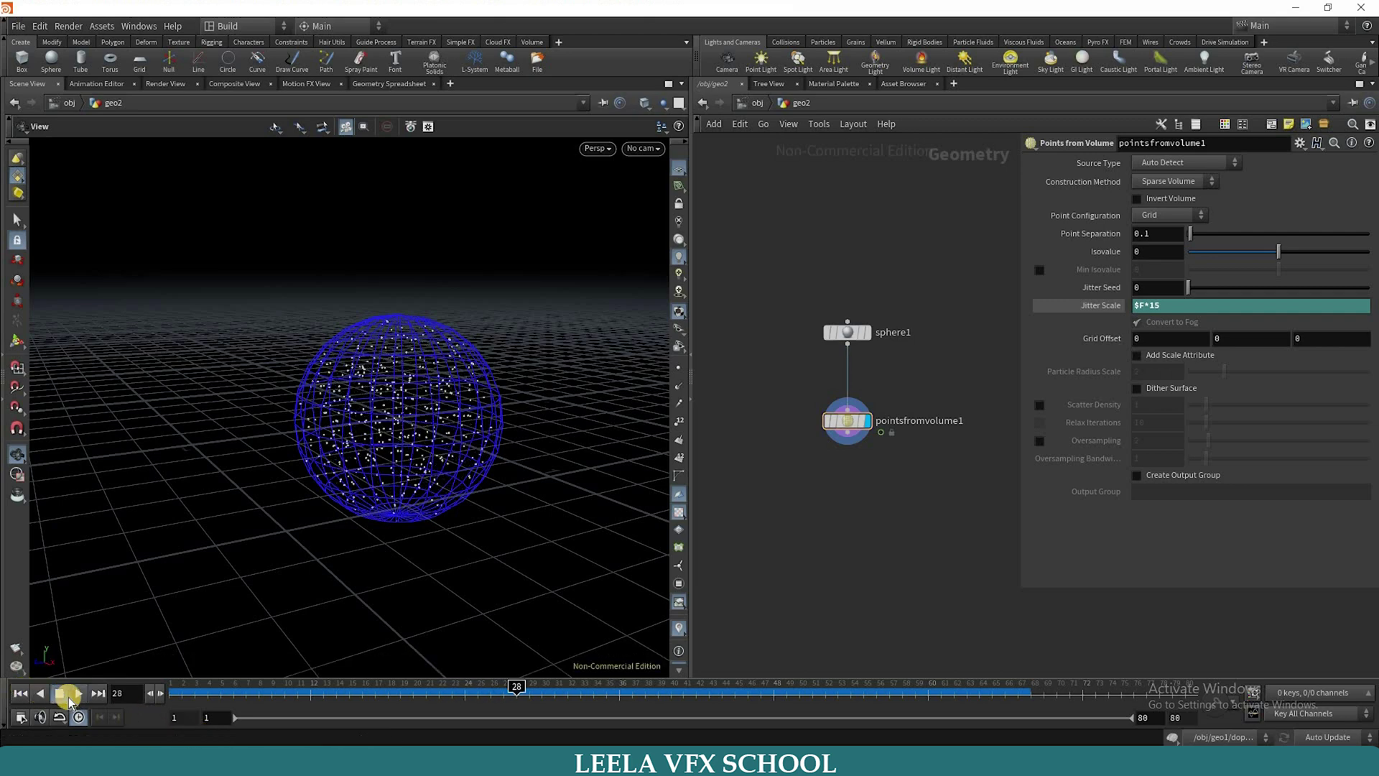
{"action": "left_click", "coordinate": [76, 697]}
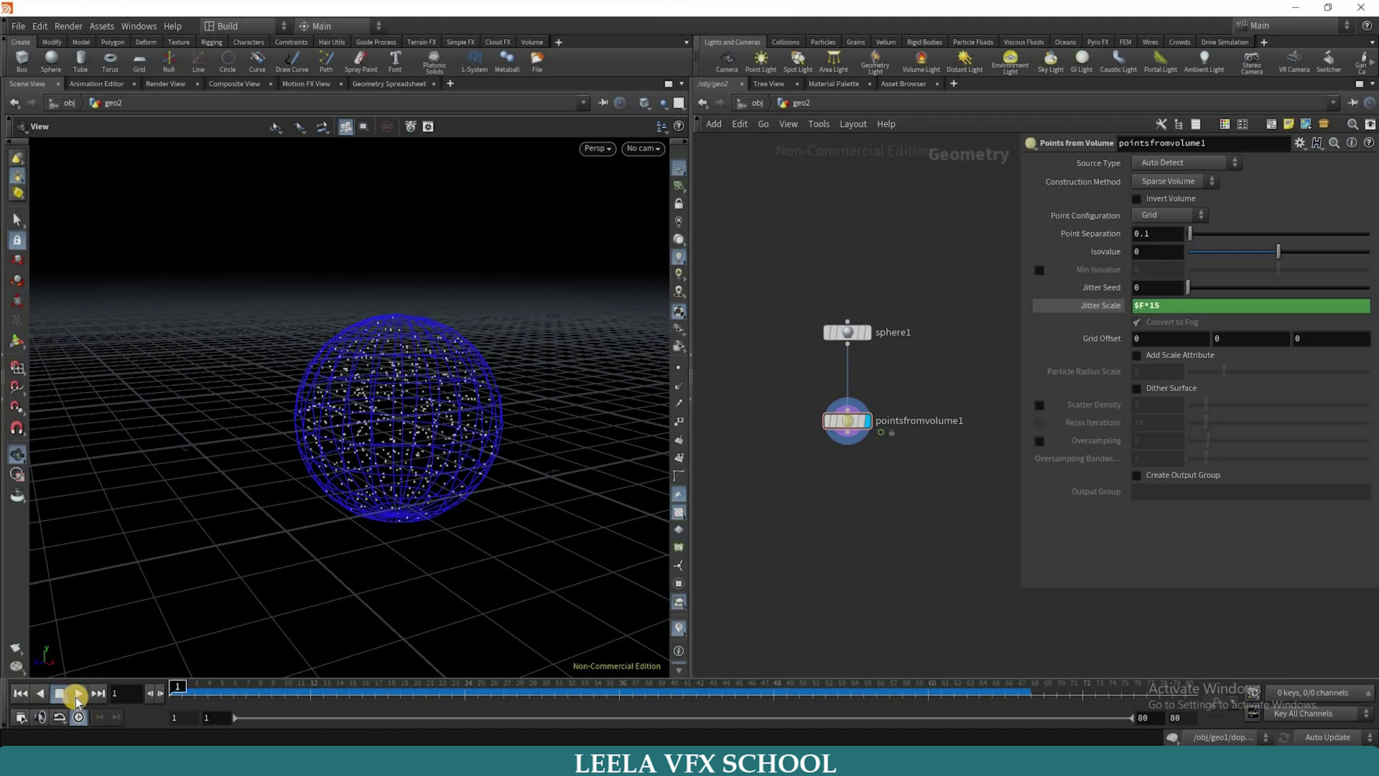
{"action": "left_click", "coordinate": [76, 694]}
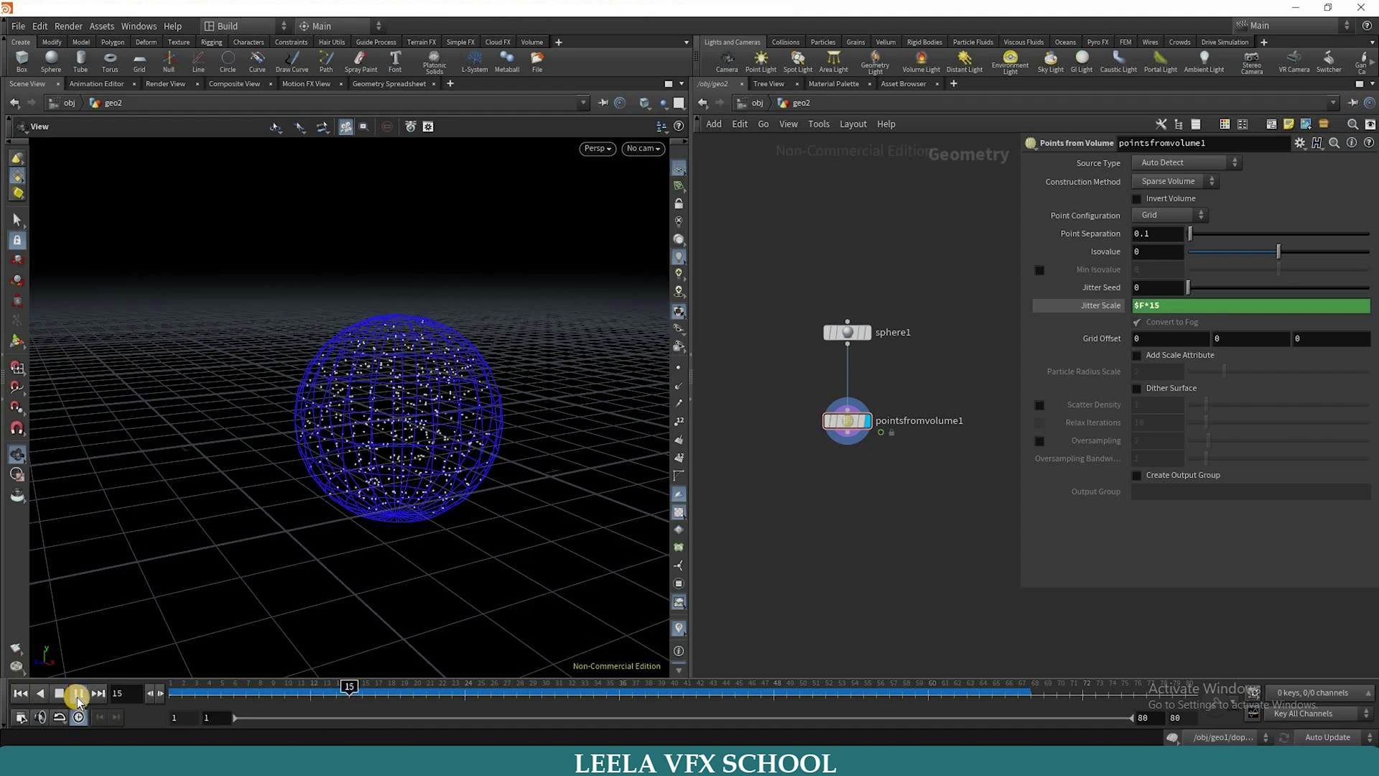
- Stop the playback, connect a Pyro Source node below the Points from Volume node and display it
{"action": "key", "text": "Up"}
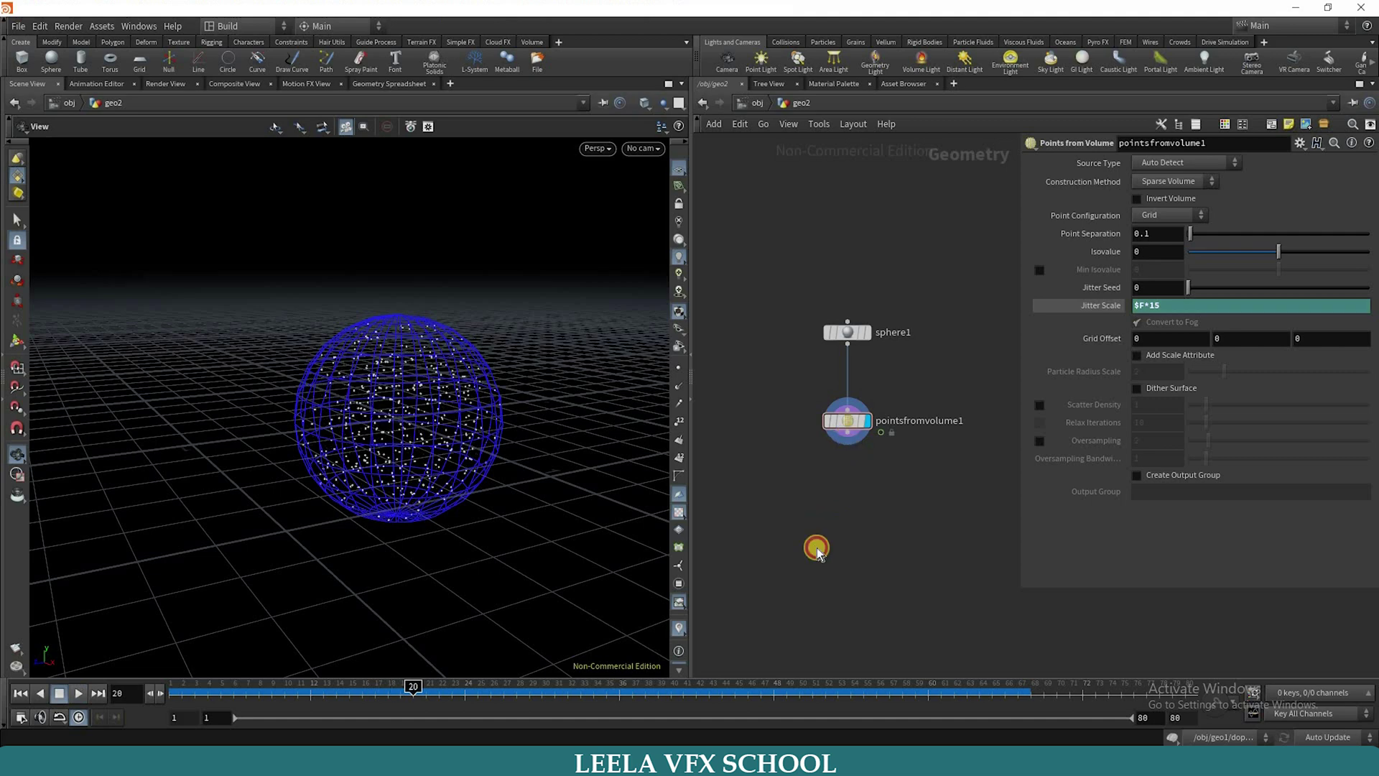
{"action": "key", "text": "Tab"}
{"action": "type", "text": "py"}
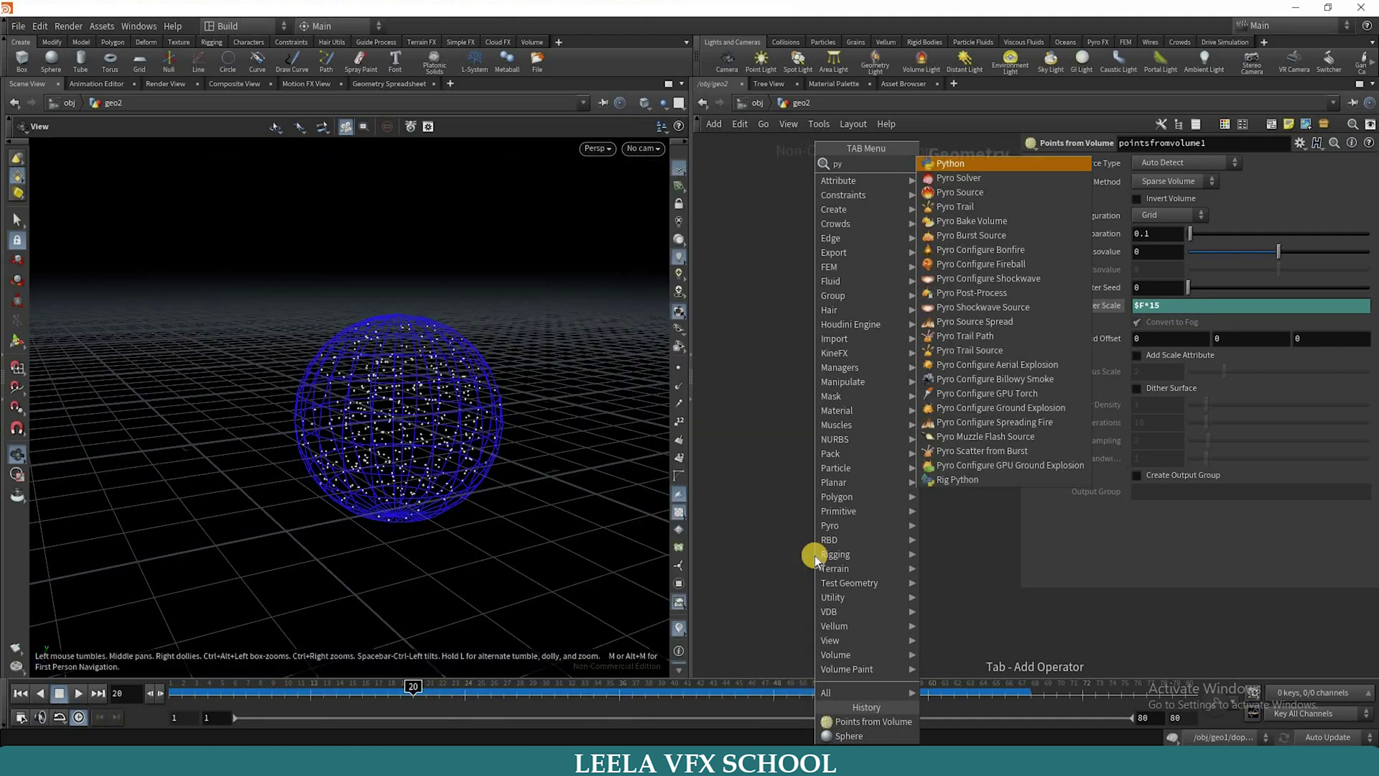
{"action": "type", "text": "ro"}
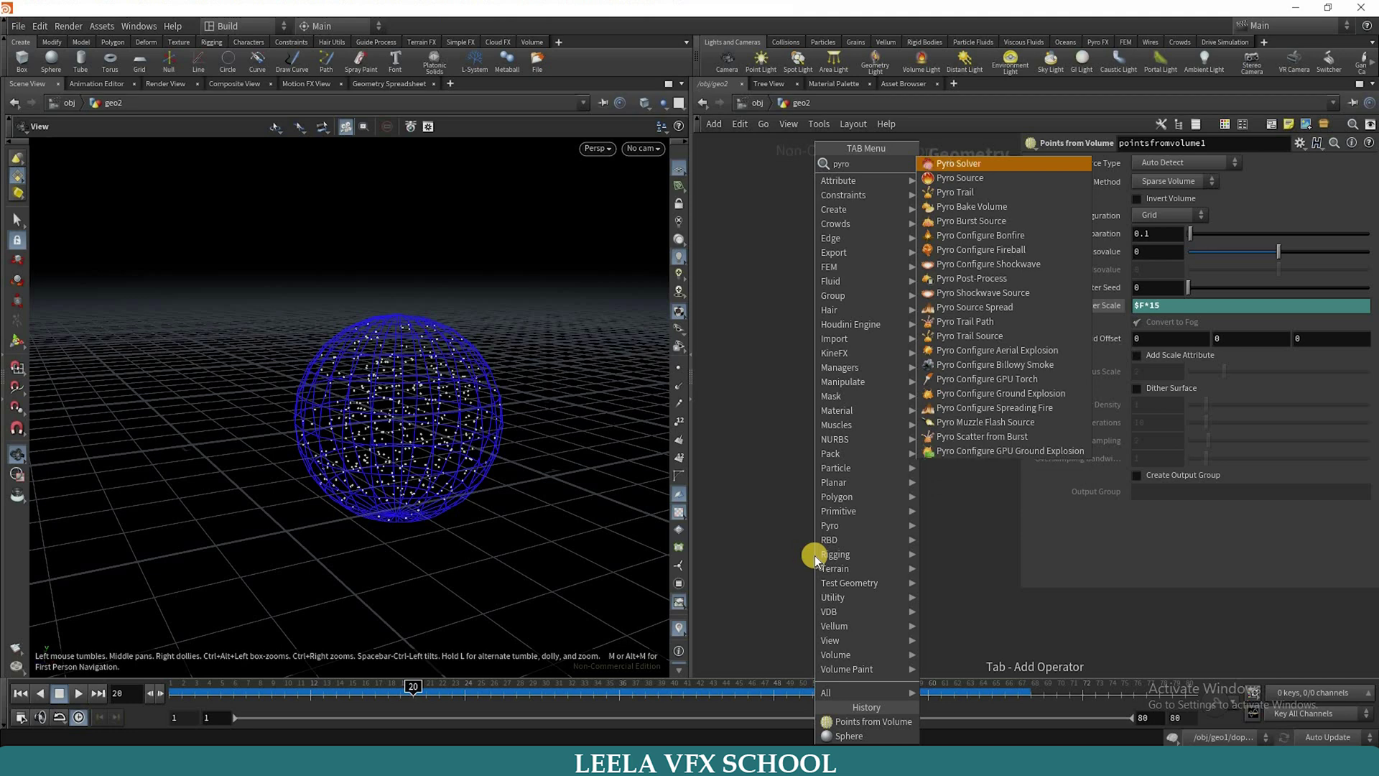
{"action": "type", "text": "sour"}
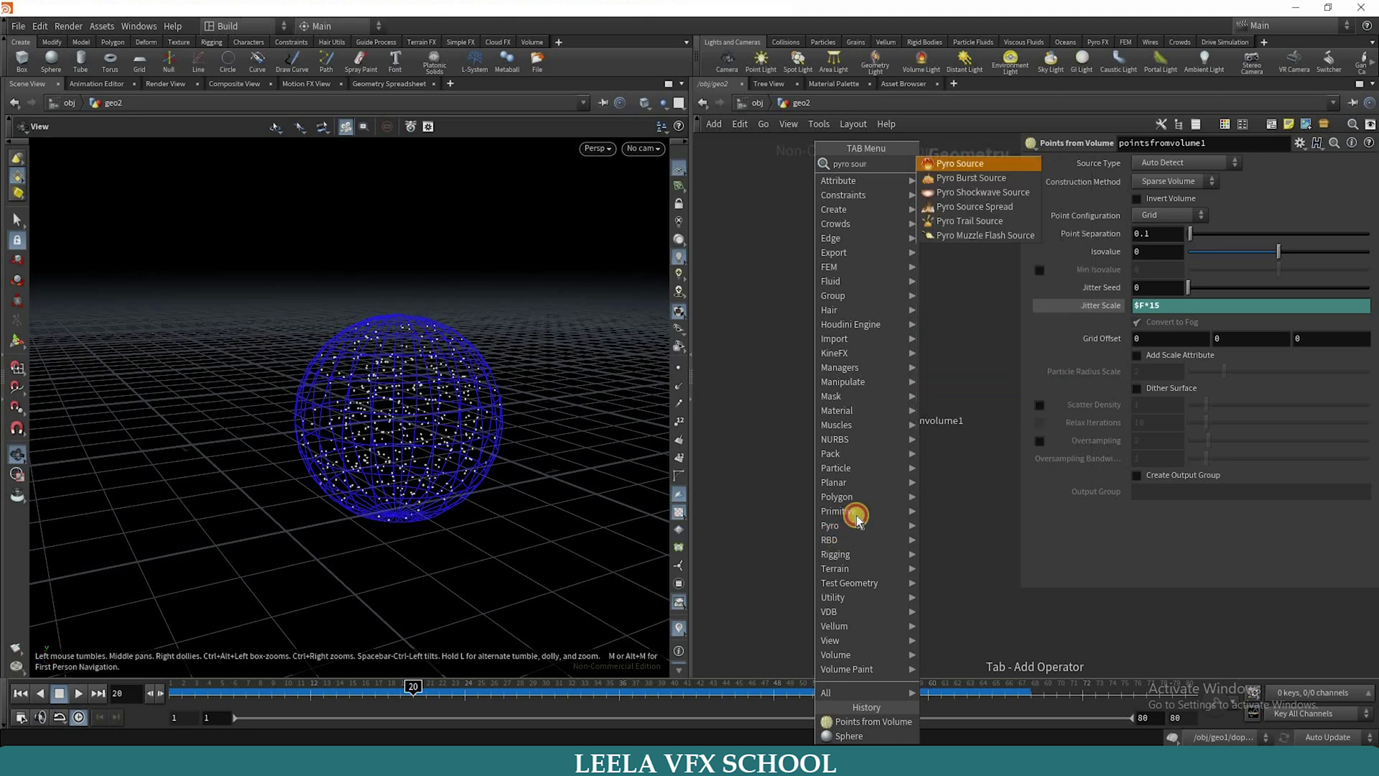
{"action": "key", "text": "Return"}
{"action": "left_click_drag", "start_coordinate": [835, 557], "coordinate": [877, 517]}
{"action": "left_click", "coordinate": [877, 516]}
{"action": "middle_click_drag", "start_coordinate": [946, 474], "coordinate": [945, 378]}
{"action": "left_click", "coordinate": [856, 431]}
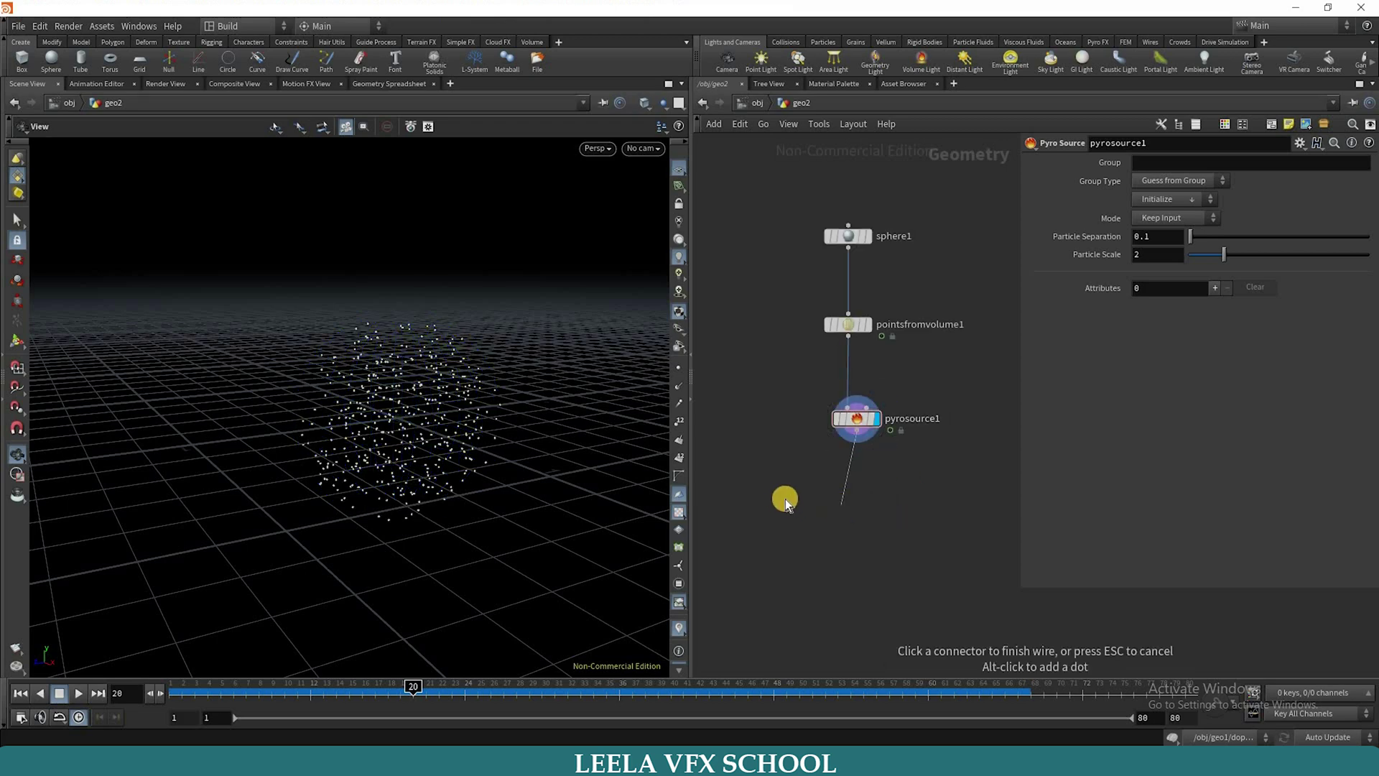
{"action": "left_click", "coordinate": [825, 575]}
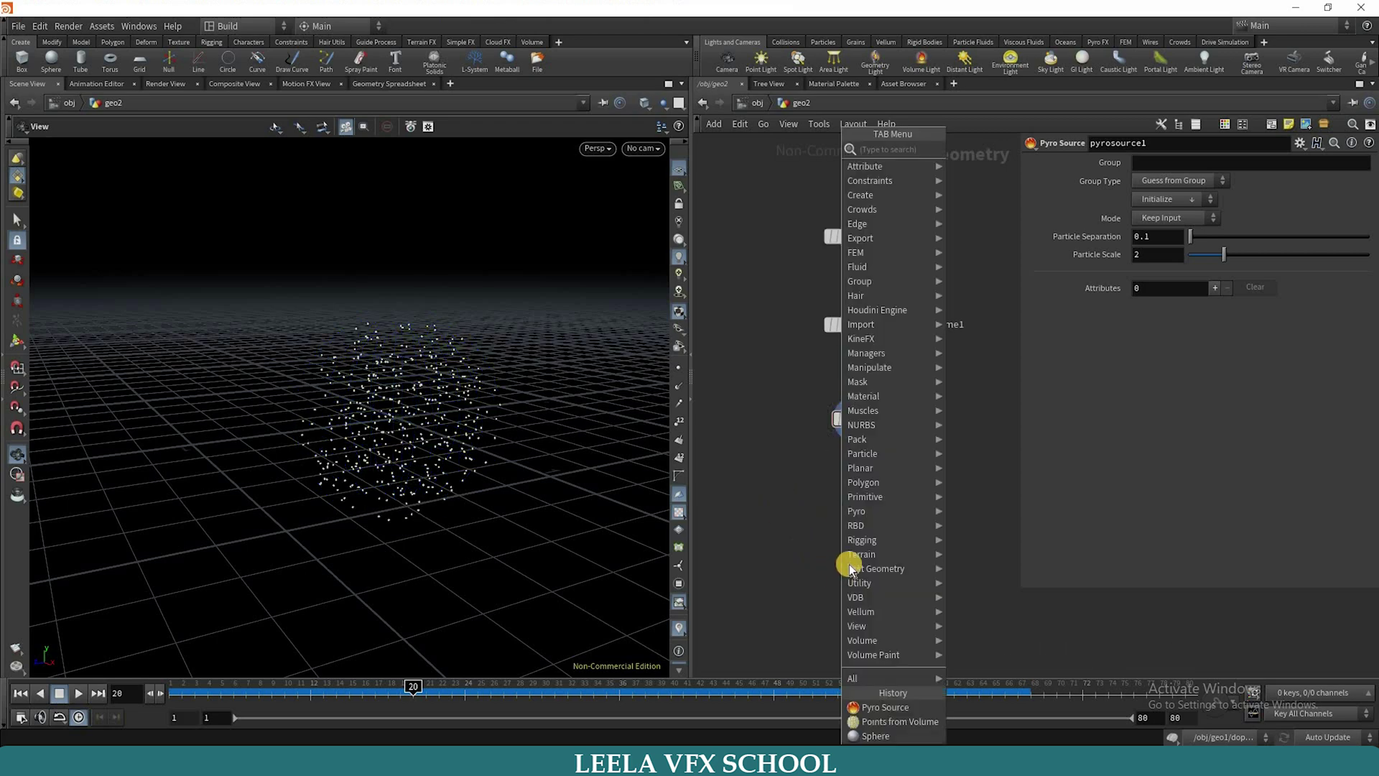
{"action": "key", "text": "Escape"}
- Add an Attribute Randomize node below the Pyro Source, wire it to the Pyro Source output and display it
{"action": "key", "text": "Tab"}
{"action": "type", "text": "attri"}
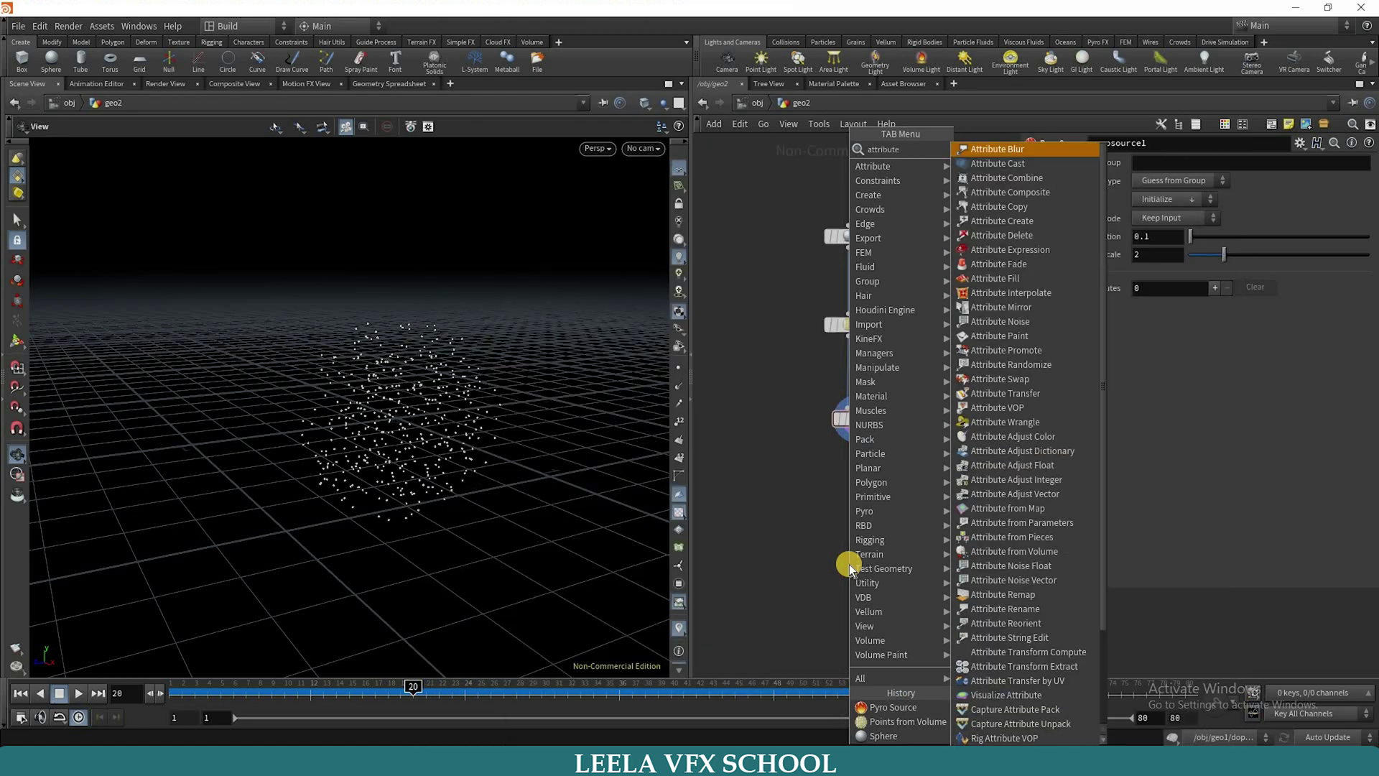
{"action": "type", "text": "bute ran"}
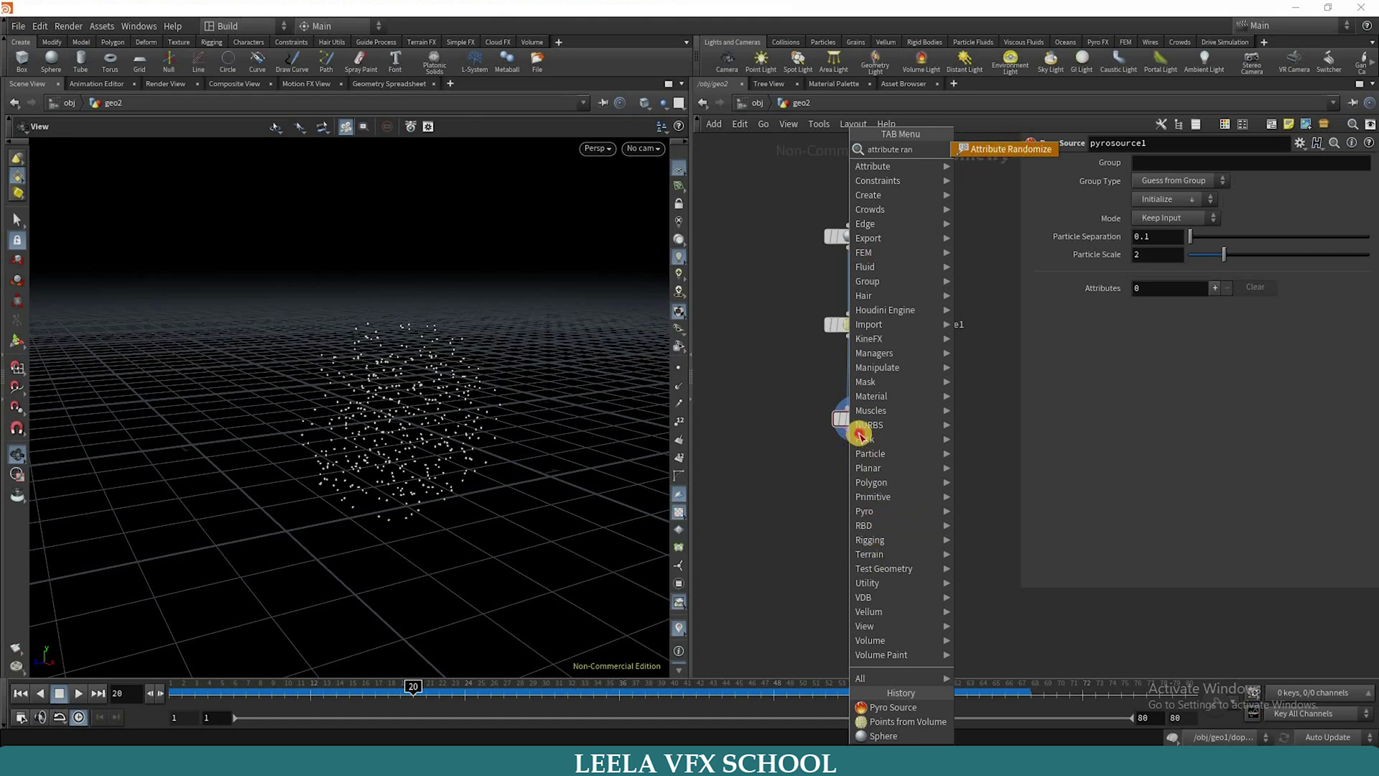
{"action": "key", "text": "Return"}
{"action": "left_click", "coordinate": [865, 503]}
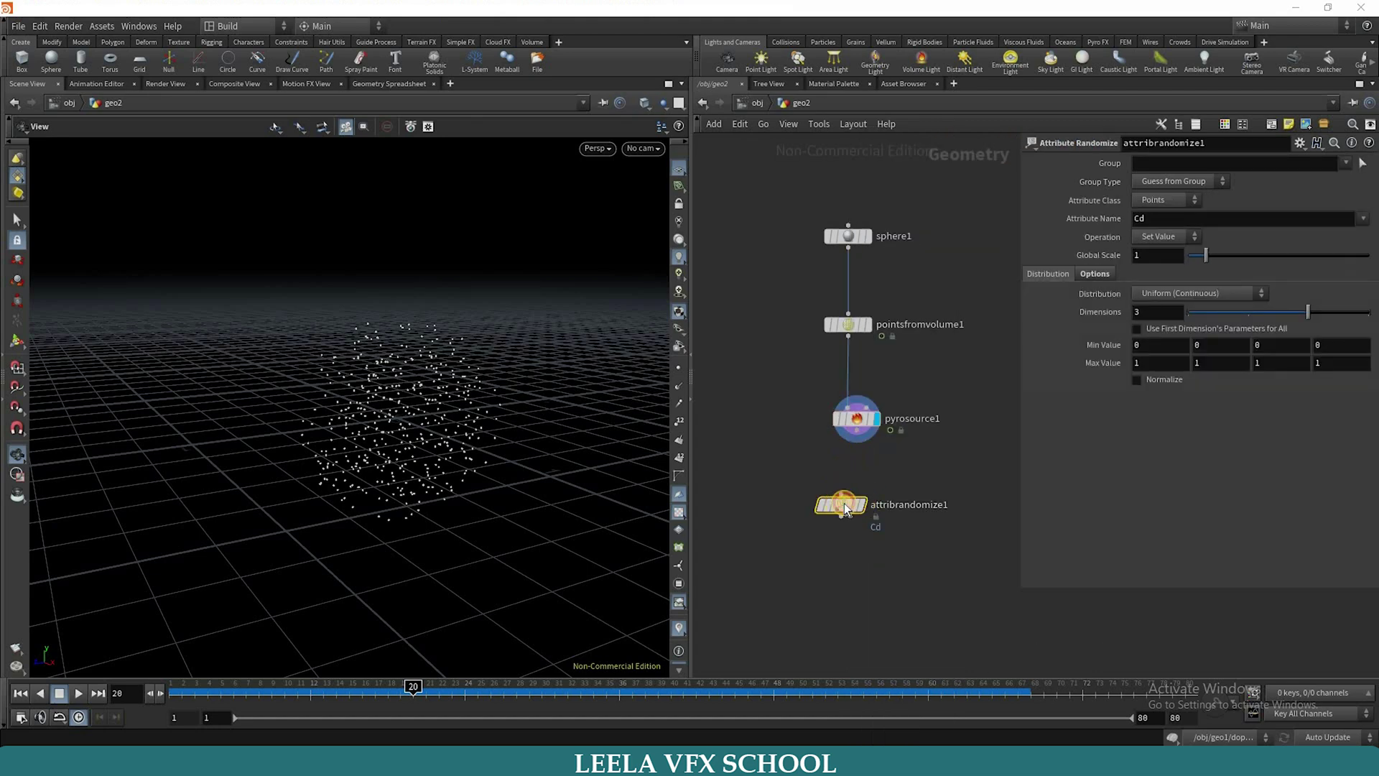
{"action": "left_click_drag", "start_coordinate": [843, 495], "coordinate": [857, 430]}
{"action": "key", "text": "r"}
{"action": "left_click_drag", "start_coordinate": [836, 503], "coordinate": [843, 507]}
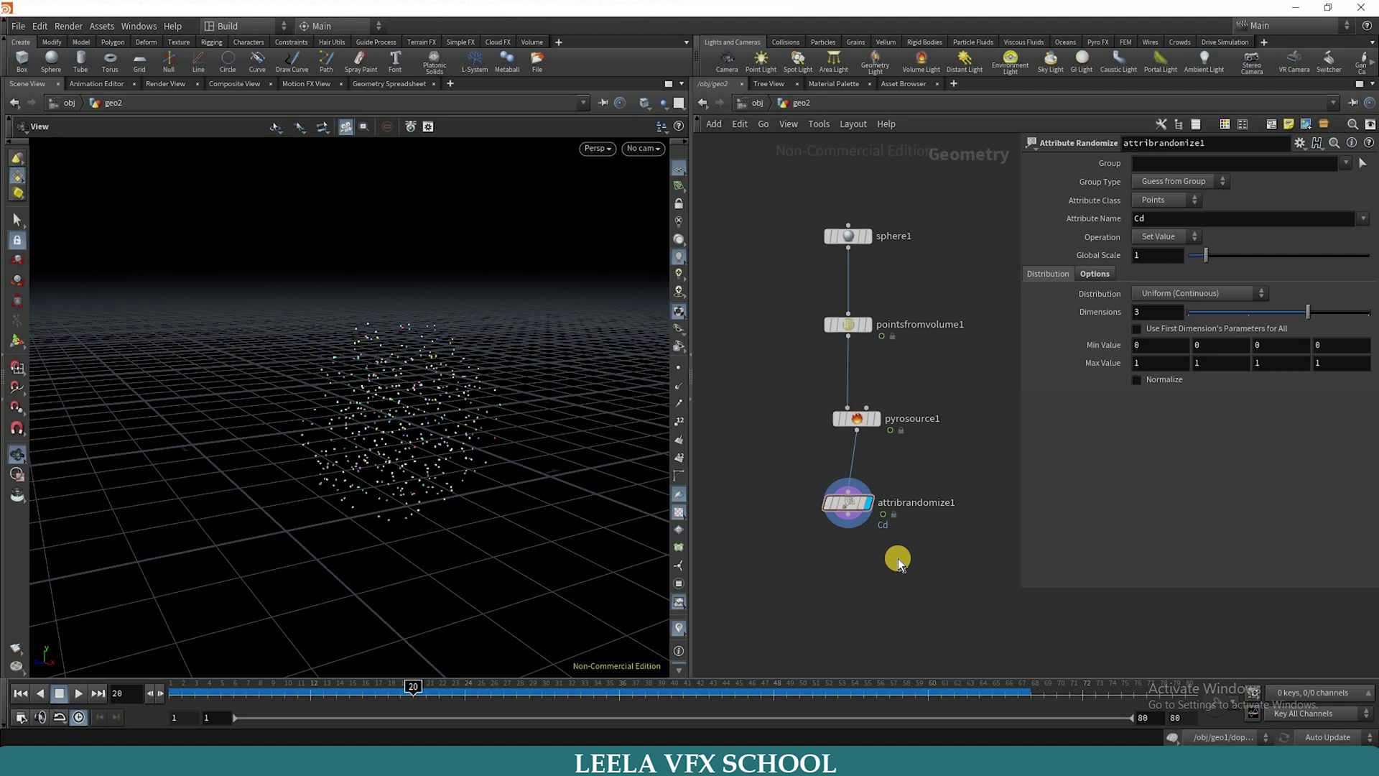
{"action": "key", "text": "Tab"}
{"action": "type", "text": "a"}
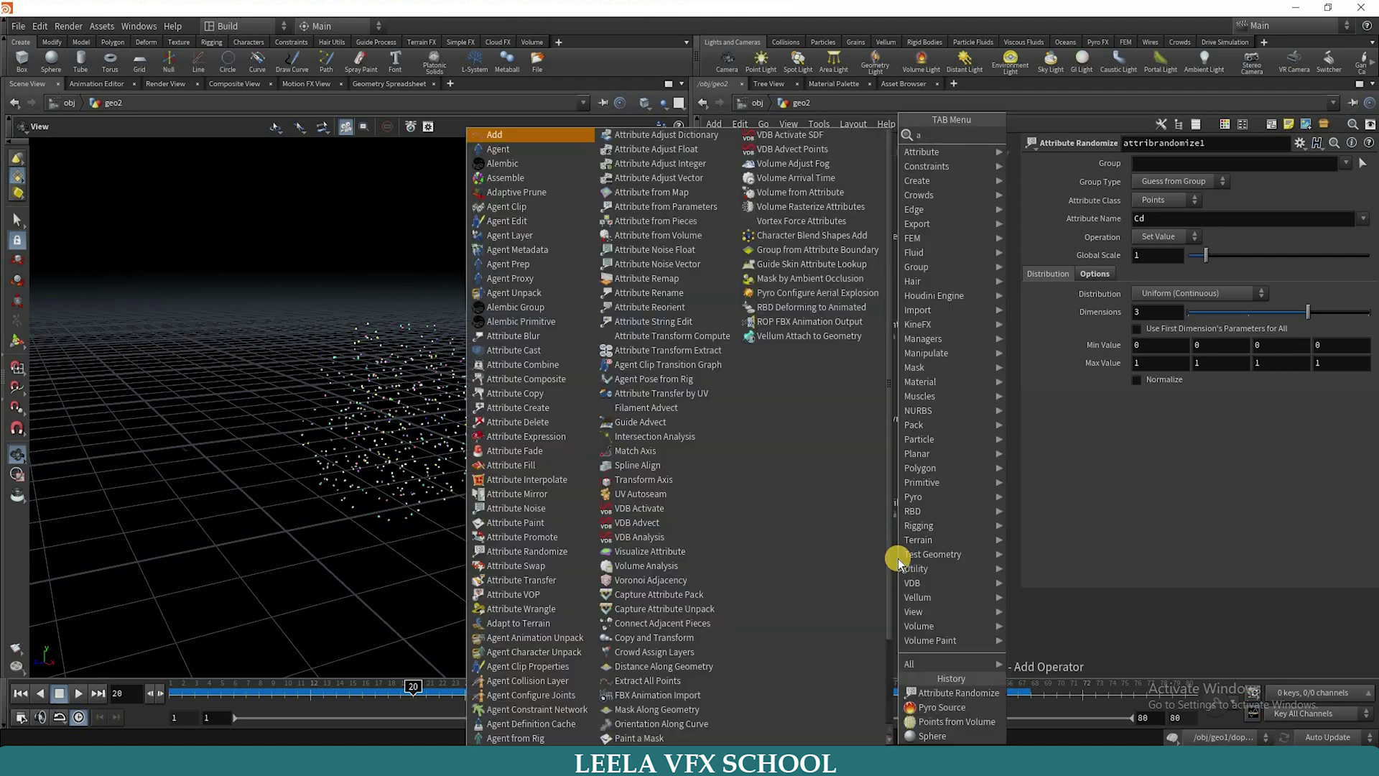
{"action": "type", "text": " r"}
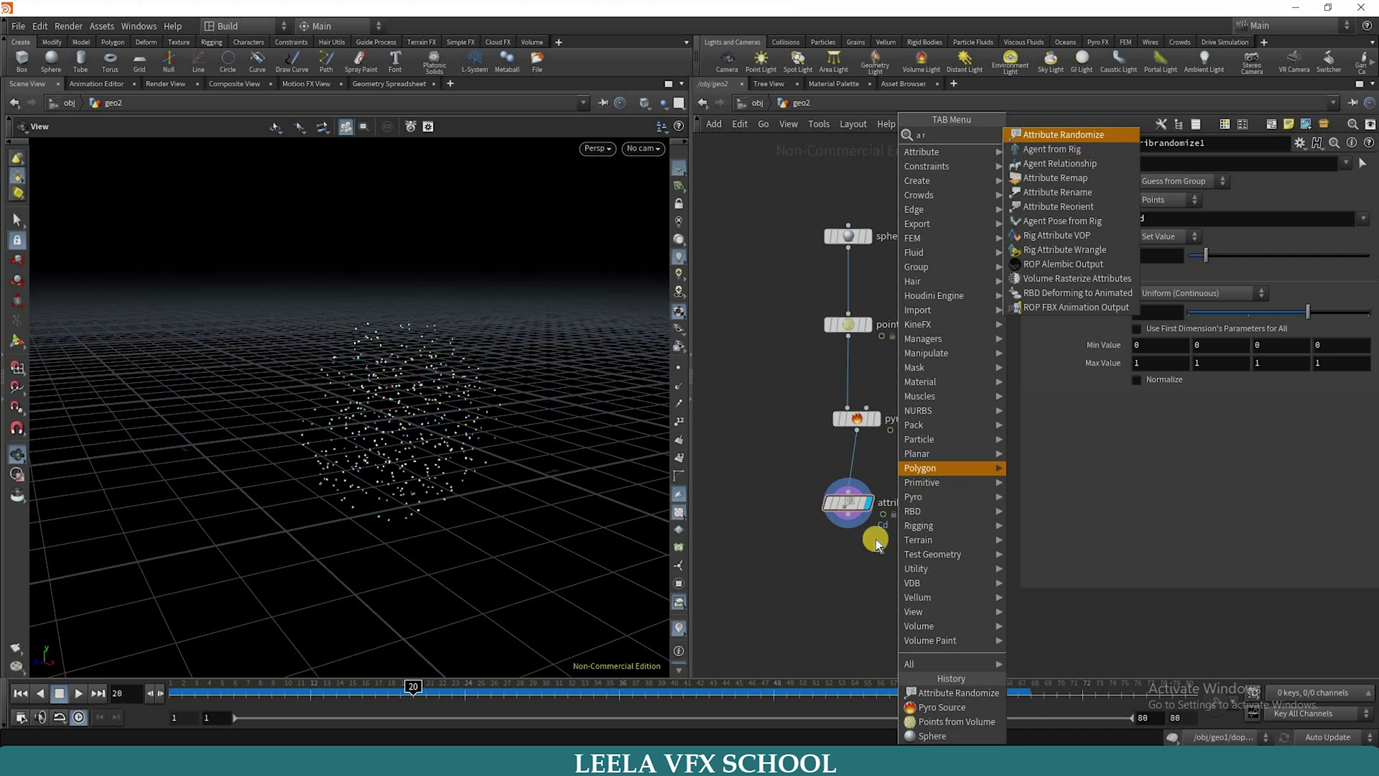
{"action": "key", "text": "Return"}
{"action": "left_click", "coordinate": [948, 480]}
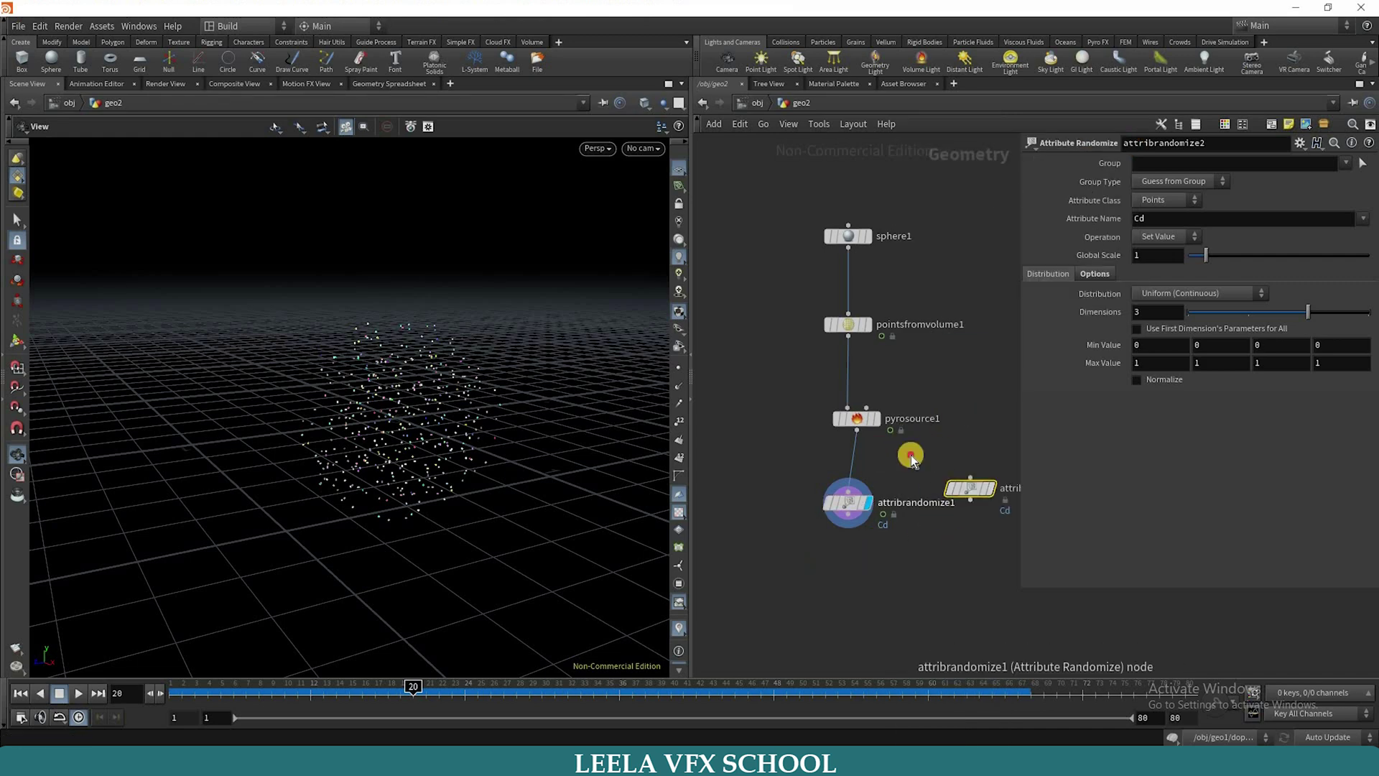
{"action": "scroll", "coordinate": [878, 546], "scroll_direction": "down", "scroll_amount": 1}
{"action": "scroll", "coordinate": [882, 554], "scroll_direction": "up", "scroll_amount": 2}
{"action": "middle_click_drag", "start_coordinate": [844, 524], "coordinate": [874, 491]}
{"action": "key", "text": "Delete"}
- Set the Attribute Randomize node's Attribute Name to density
{"action": "left_click_drag", "start_coordinate": [800, 500], "coordinate": [800, 492]}
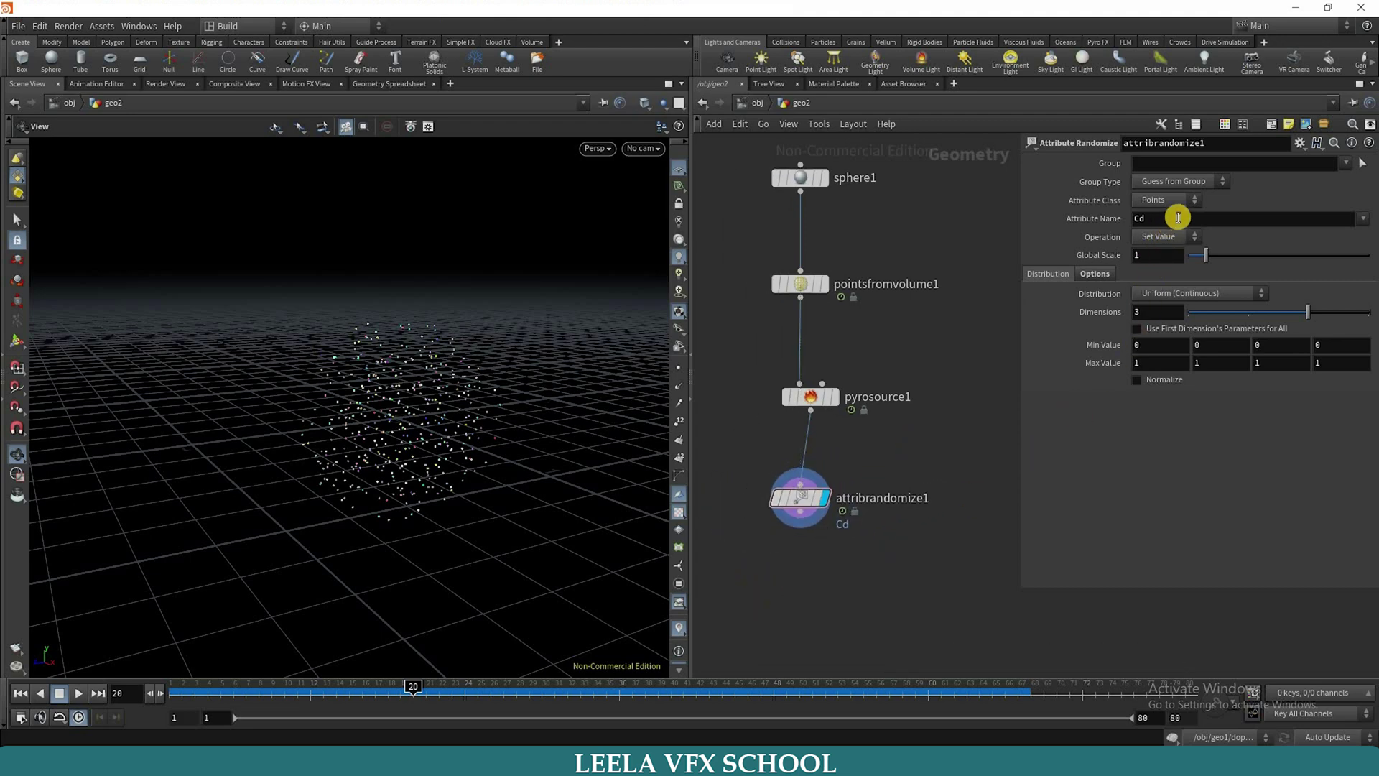
{"action": "left_click_drag", "start_coordinate": [1176, 218], "coordinate": [1028, 213]}
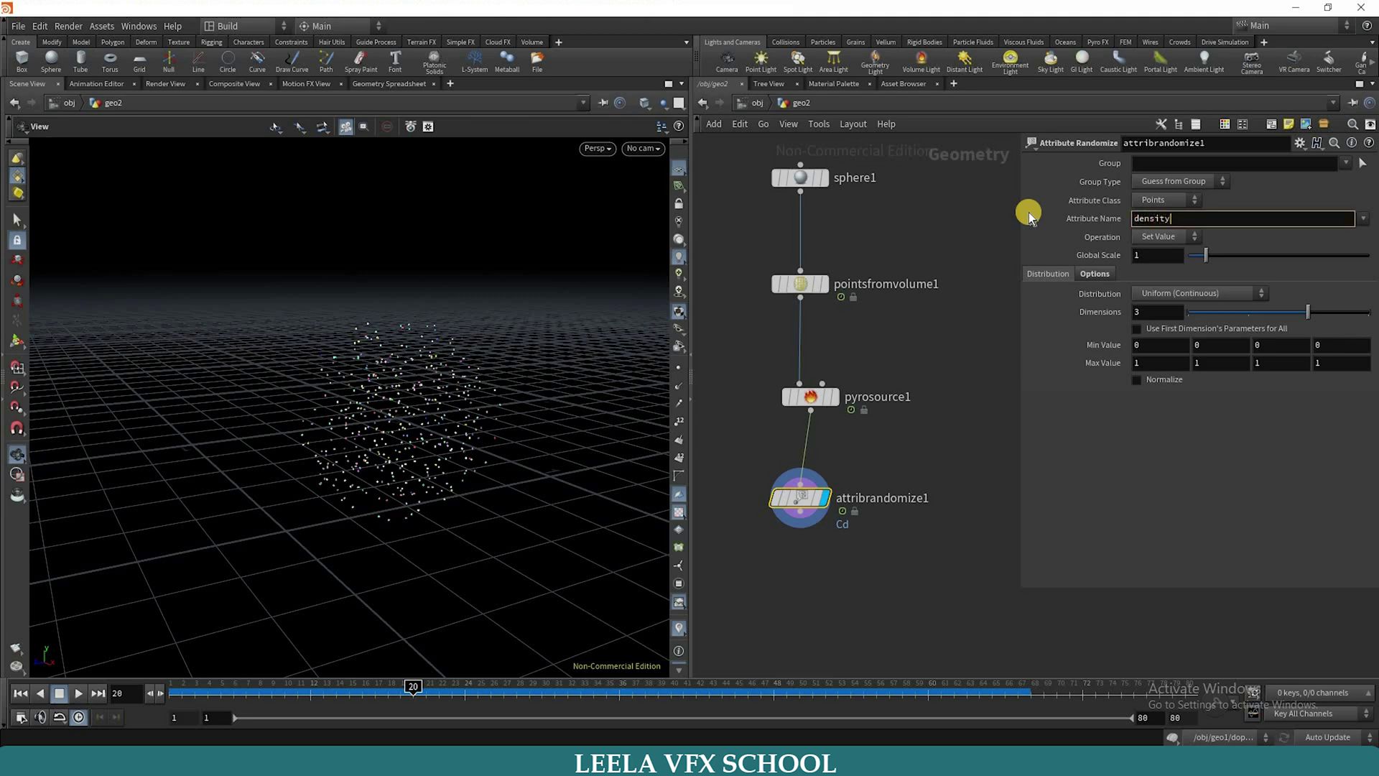
{"action": "key", "text": "Return"}
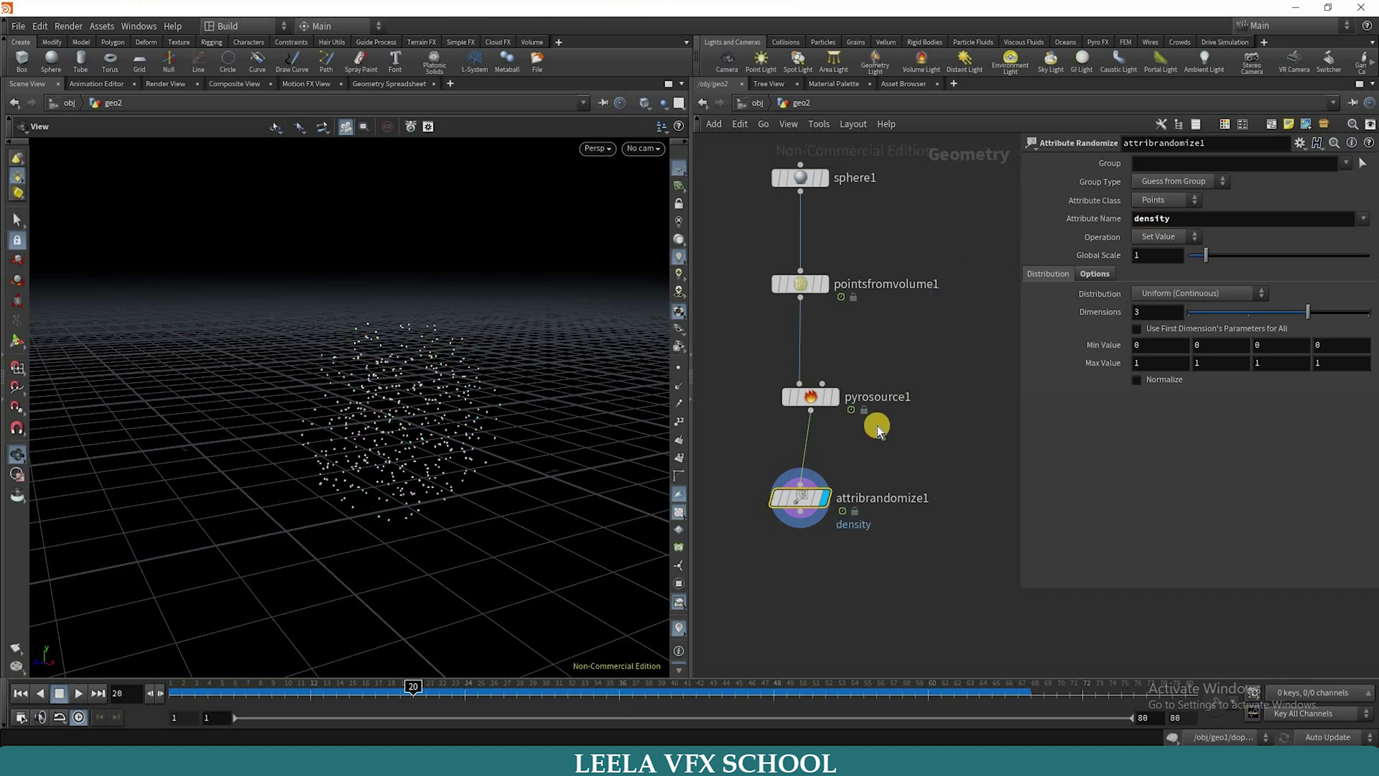
{"action": "left_click", "coordinate": [890, 461]}
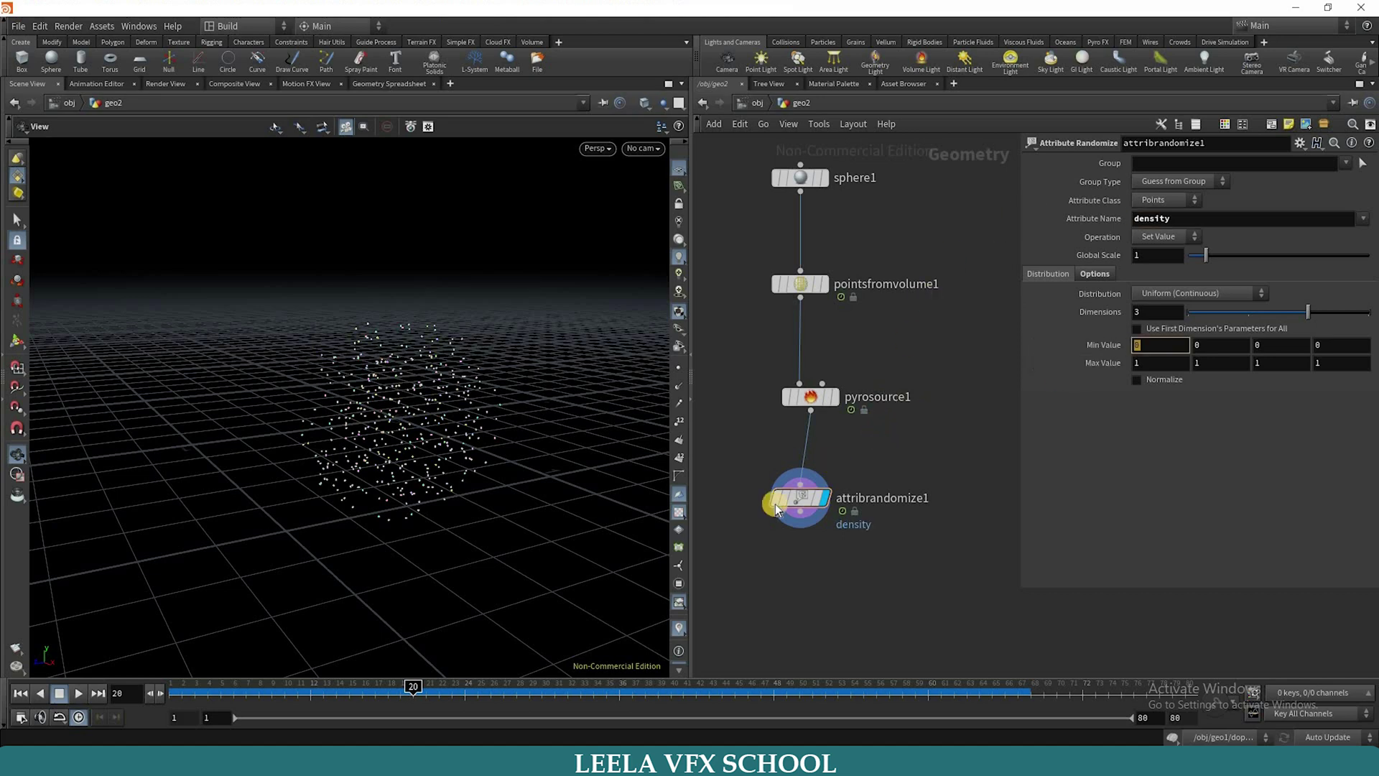
- Duplicate the density Attribute Randomize node directly below it in the chain and set the copy's Attribute Name to temperature
{"action": "left_click", "coordinate": [802, 495]}
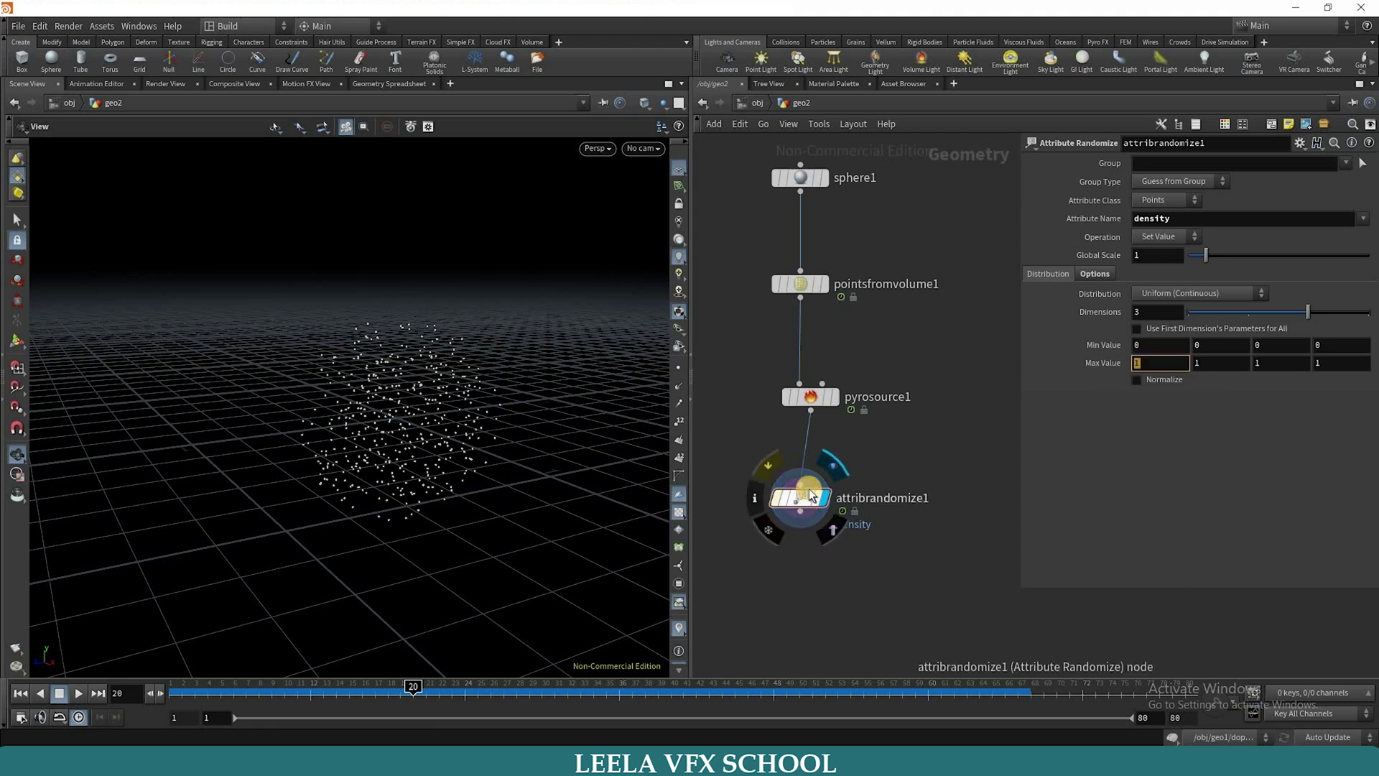
{"action": "left_click_drag", "start_coordinate": [820, 514], "coordinate": [810, 612]}
{"action": "left_click", "coordinate": [817, 630]}
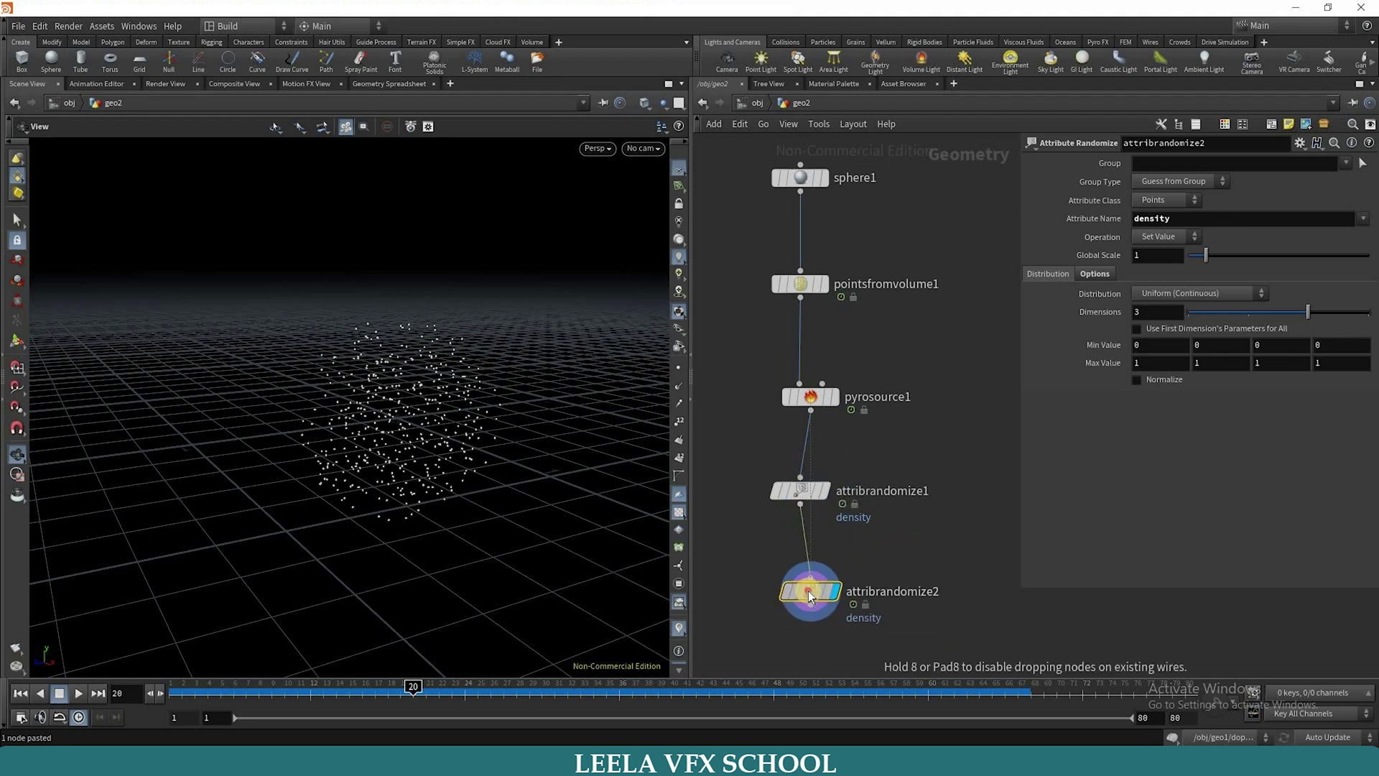
{"action": "left_click", "coordinate": [808, 591]}
{"action": "type", "text": "tem"}
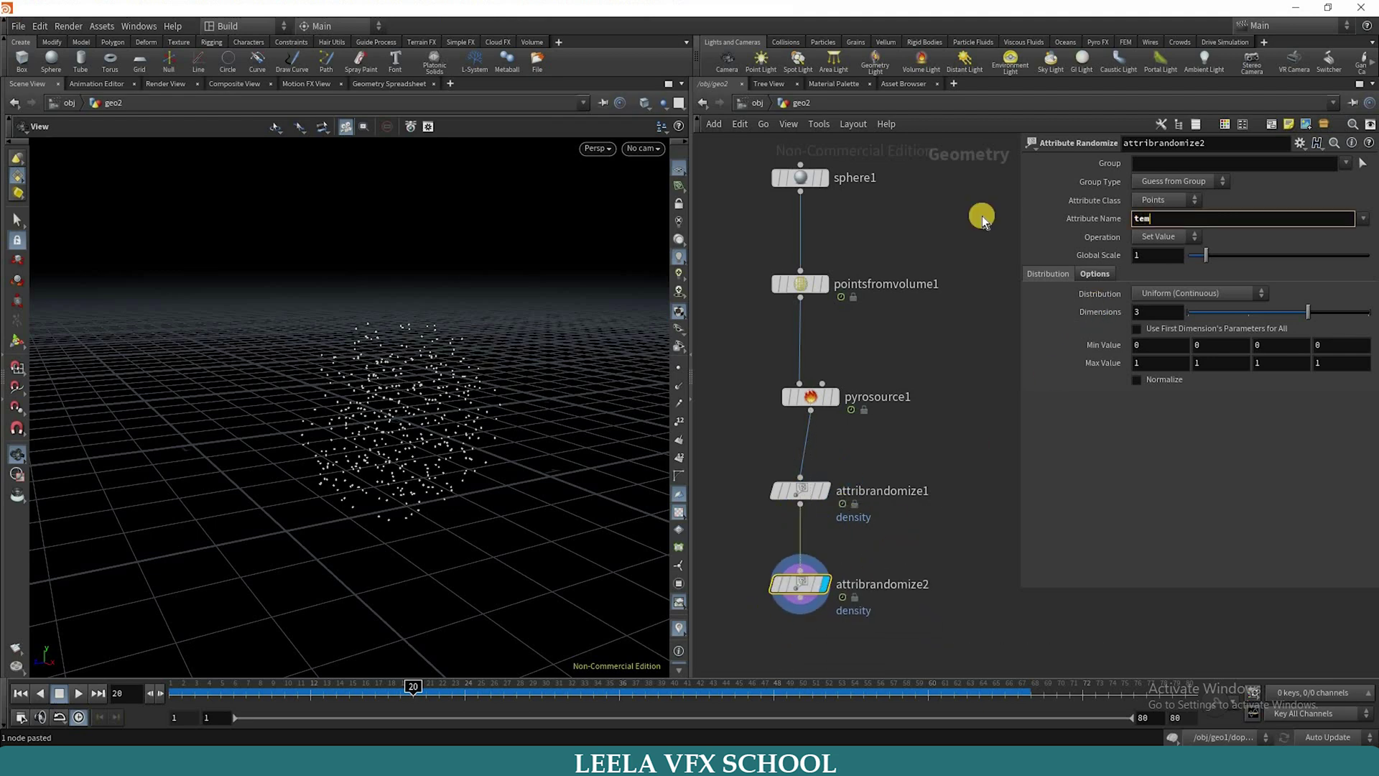
{"action": "type", "text": "perature"}
{"action": "key", "text": "Return"}
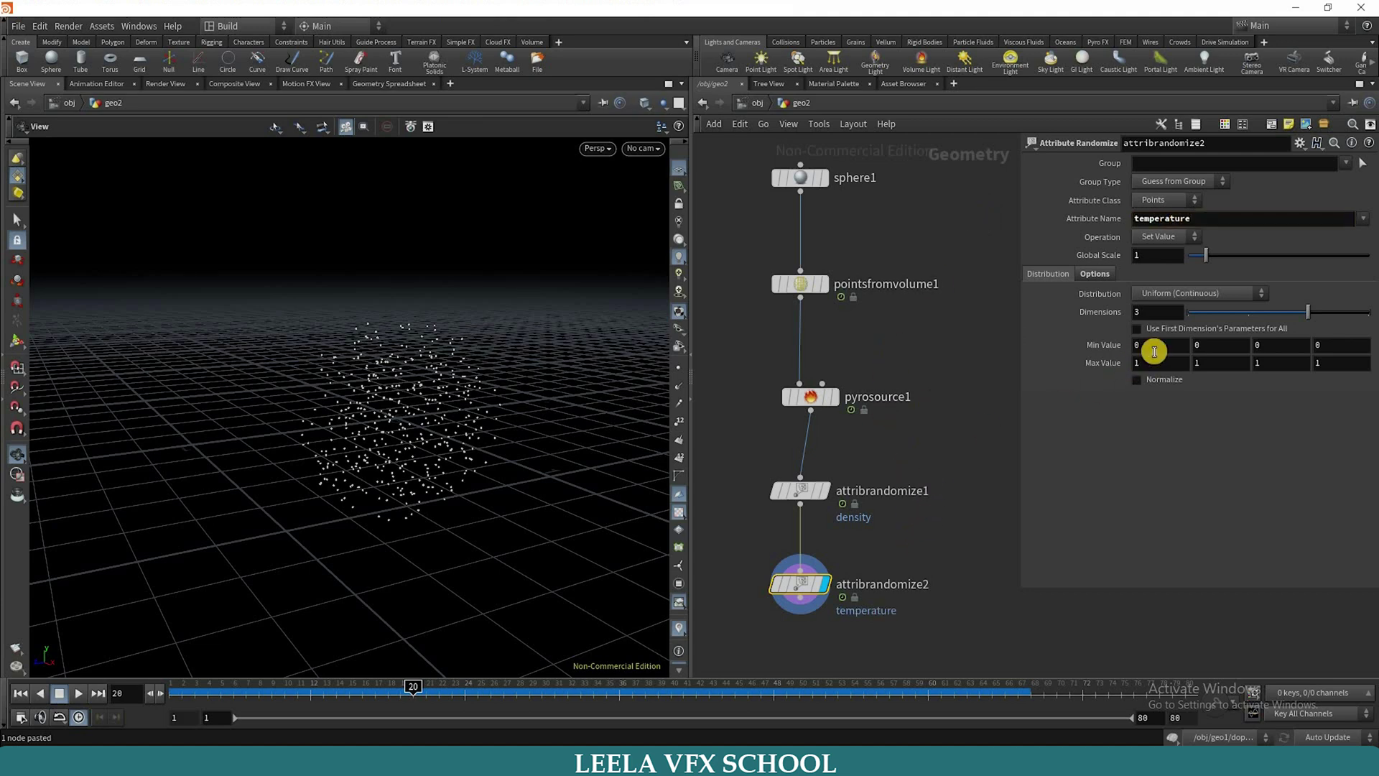
- Set the first three Max Value components of the temperature Attribute Randomize node to 2
{"action": "left_click", "coordinate": [1089, 364]}
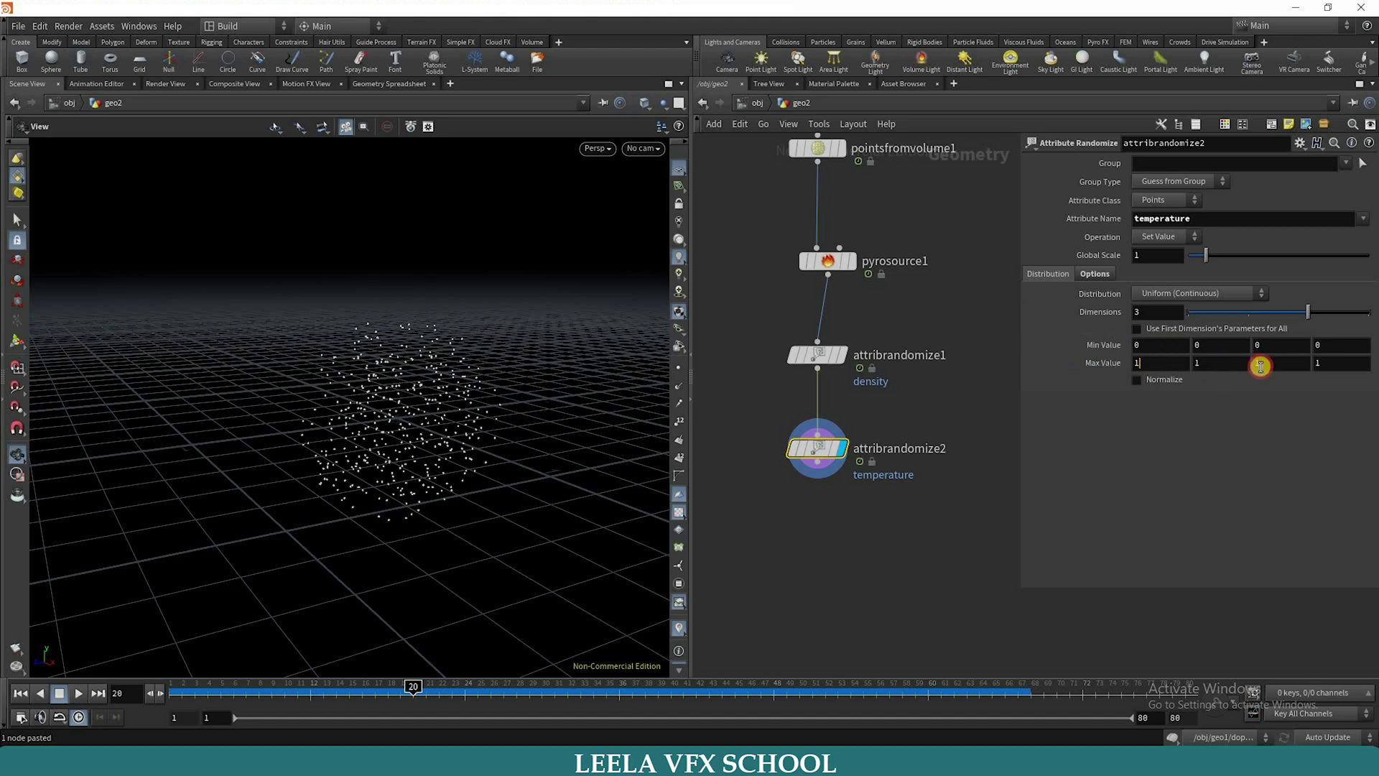
{"action": "left_click", "coordinate": [1162, 364]}
{"action": "type", "text": "2"}
{"action": "key", "text": "Tab"}
{"action": "type", "text": "22"}
{"action": "left_click", "coordinate": [937, 405]}
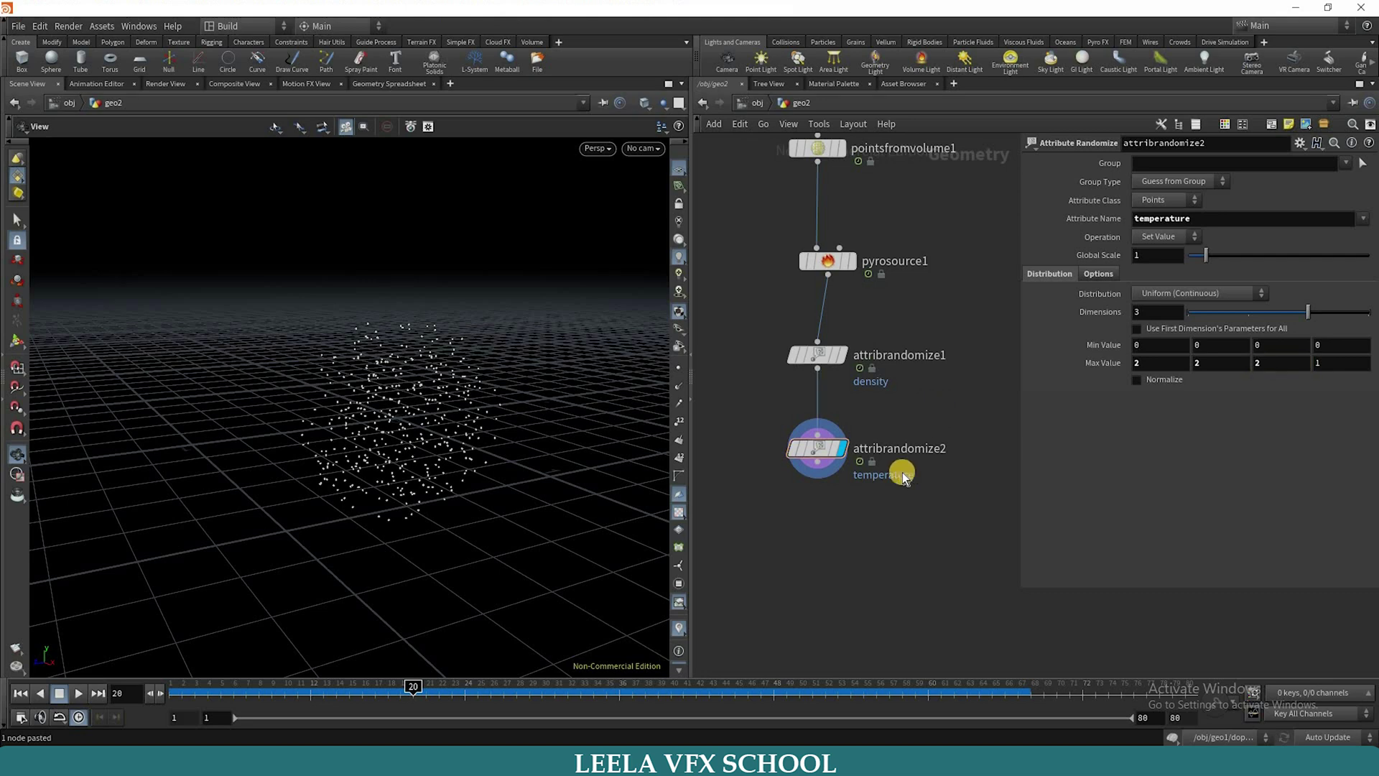
- Connect a Volume Rasterize Attributes node below the temperature Attribute Randomize node
{"action": "middle_click_drag", "start_coordinate": [860, 552], "coordinate": [864, 510]}
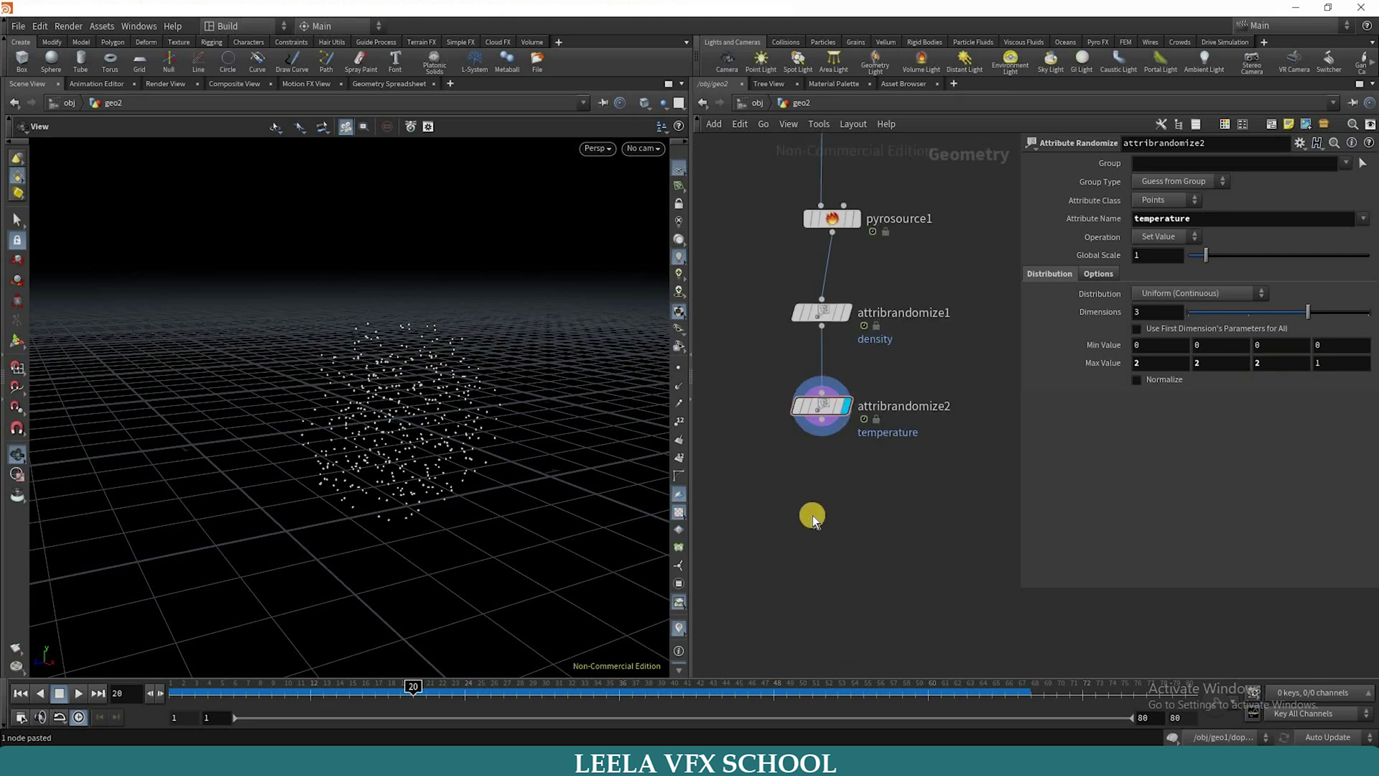
{"action": "key", "text": "Tab"}
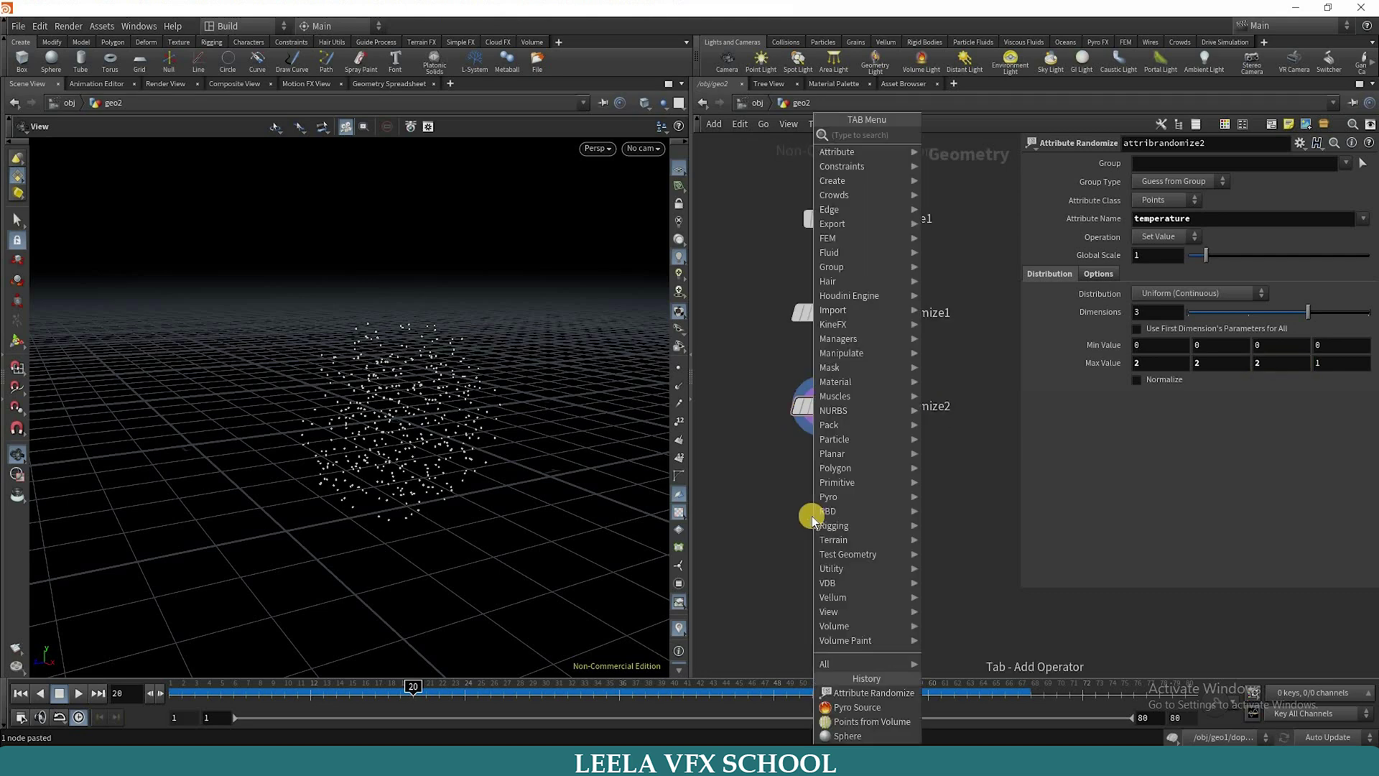
{"action": "type", "text": "vr"}
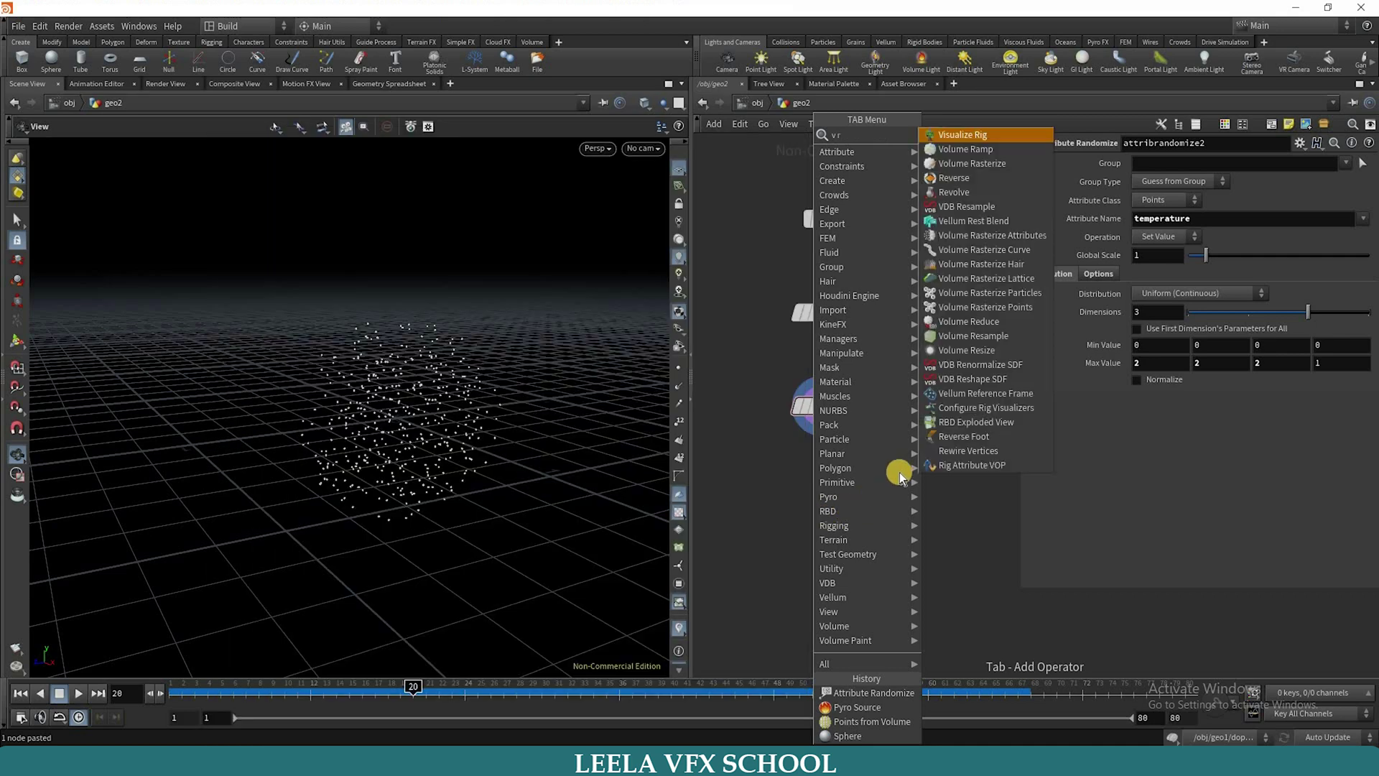
{"action": "type", "text": "a"}
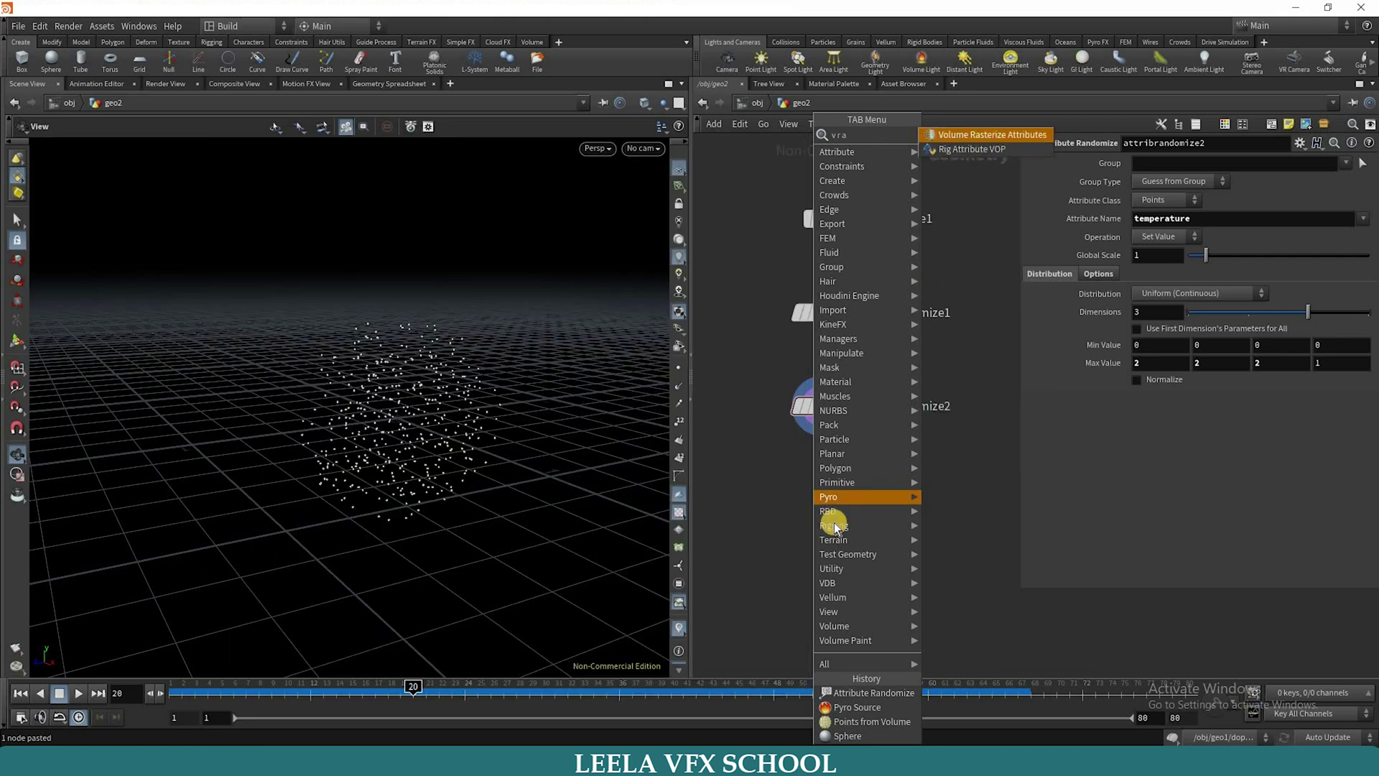
{"action": "key", "text": "Return"}
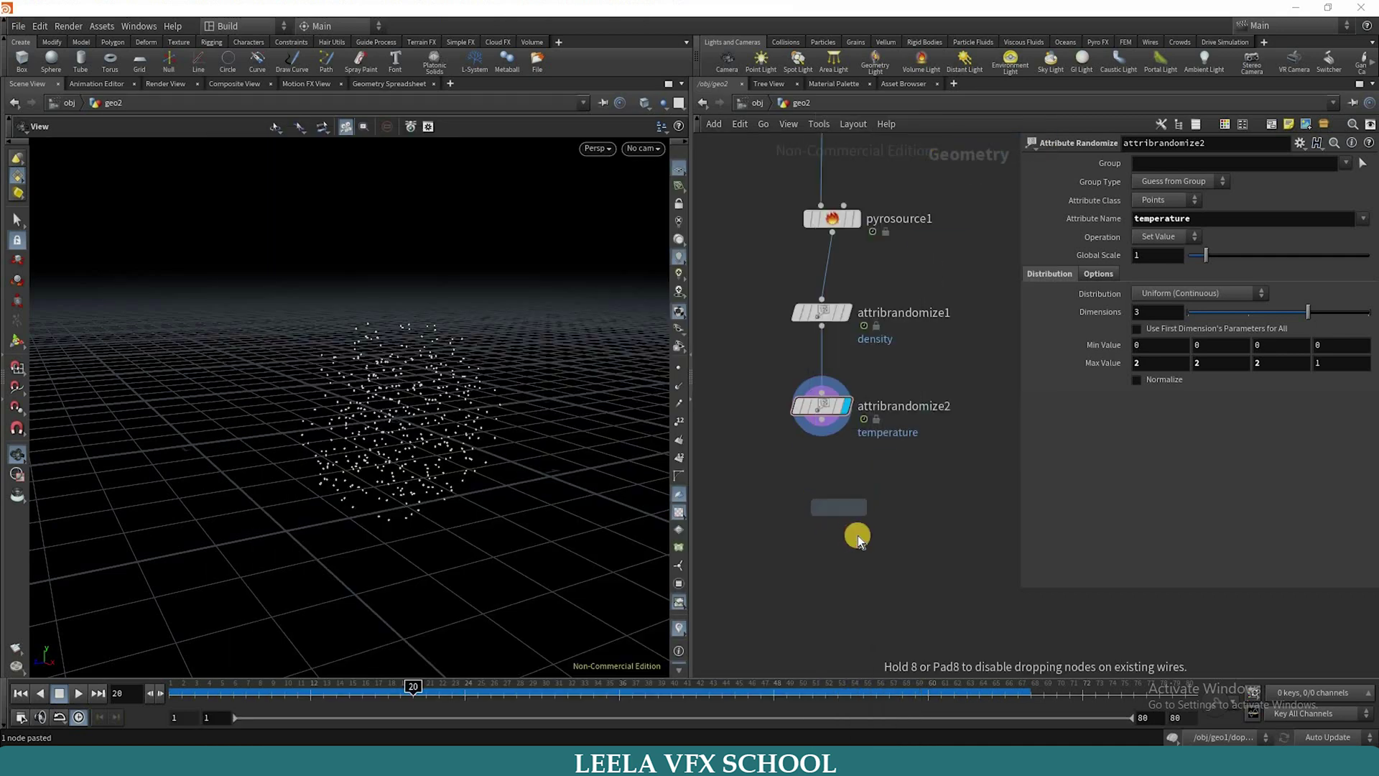
{"action": "left_click", "coordinate": [839, 536]}
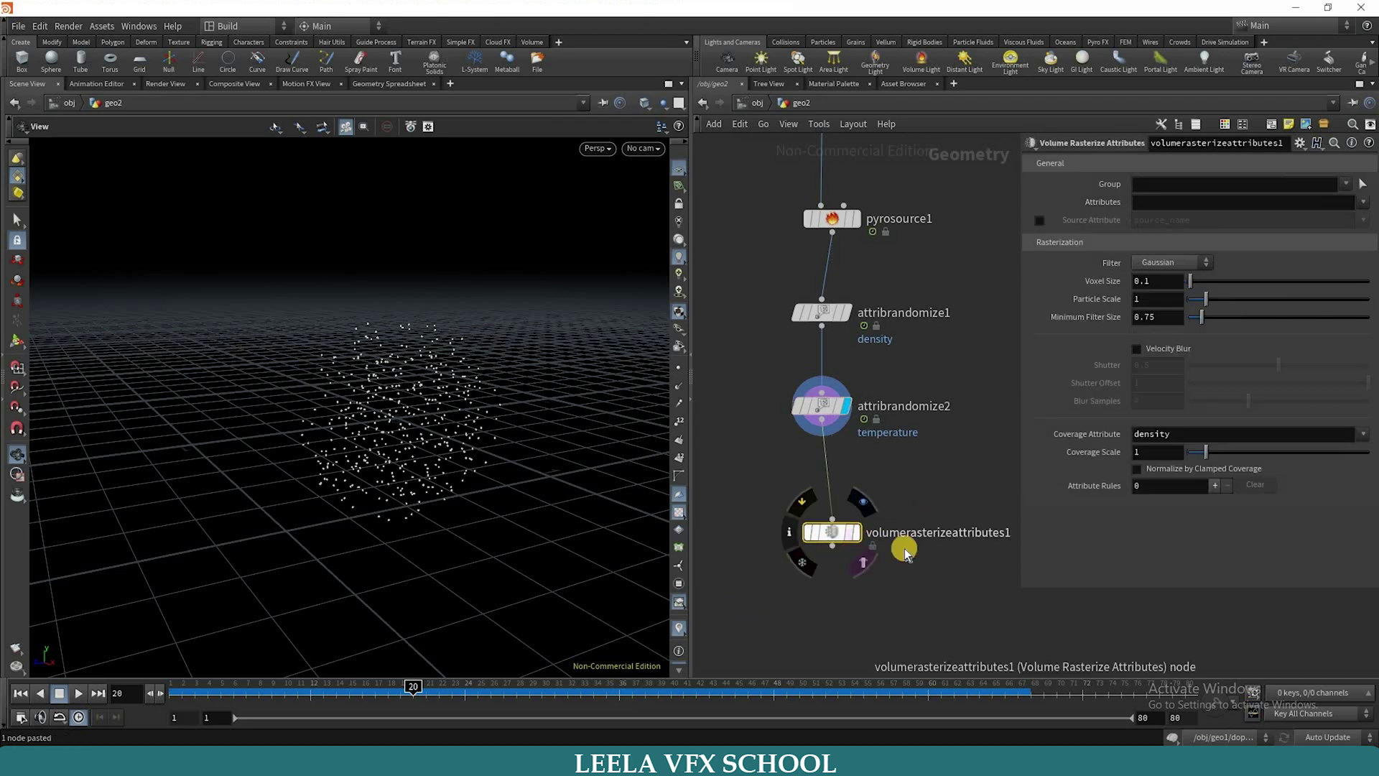
- Rasterize the density and temperature attributes in the Volume Rasterize Attributes node and inspect the resulting volume
{"action": "left_click", "coordinate": [1157, 202]}
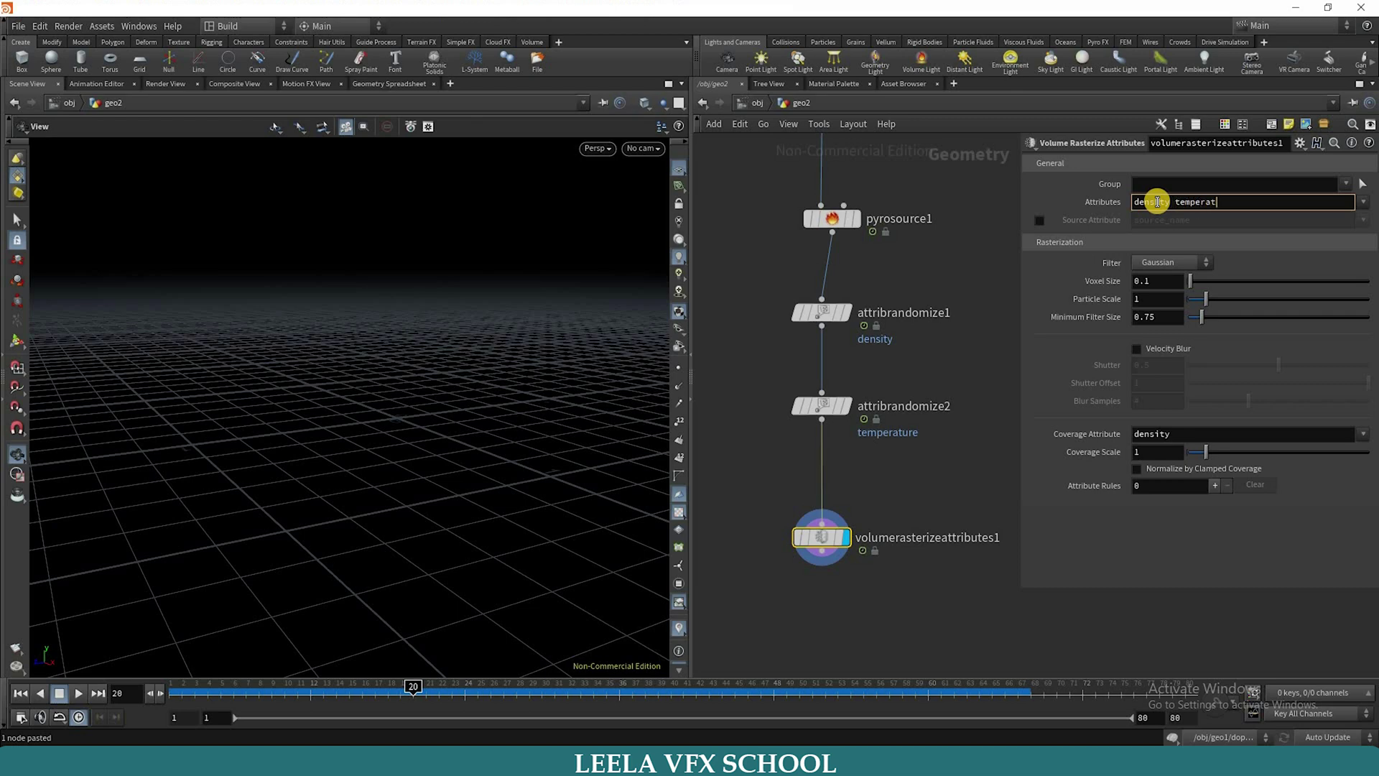
{"action": "type", "text": "ure"}
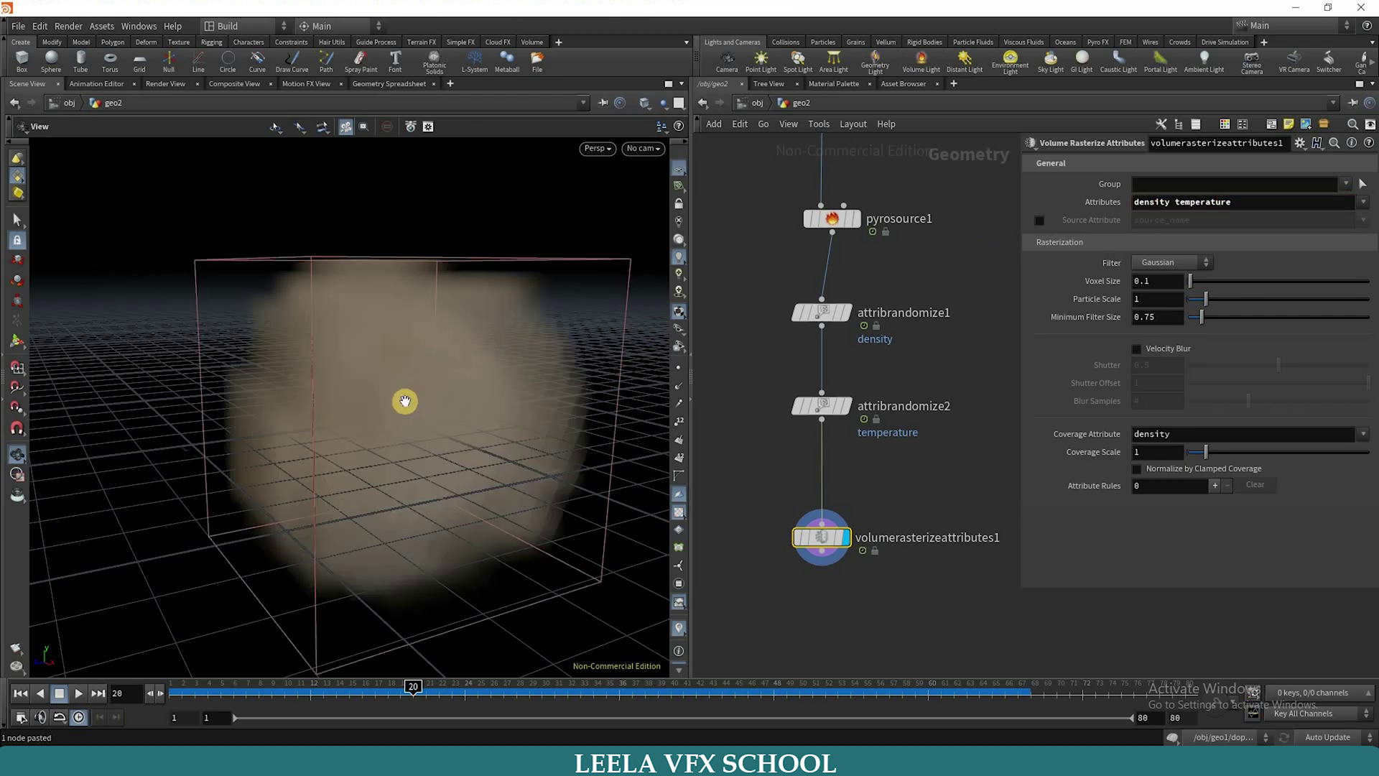
{"action": "mouse_move", "coordinate": [539, 391]}
{"action": "left_mouse_down"}
{"action": "mouse_move", "coordinate": [400, 440]}
{"action": "mouse_move", "coordinate": [546, 409]}
{"action": "left_mouse_up"}
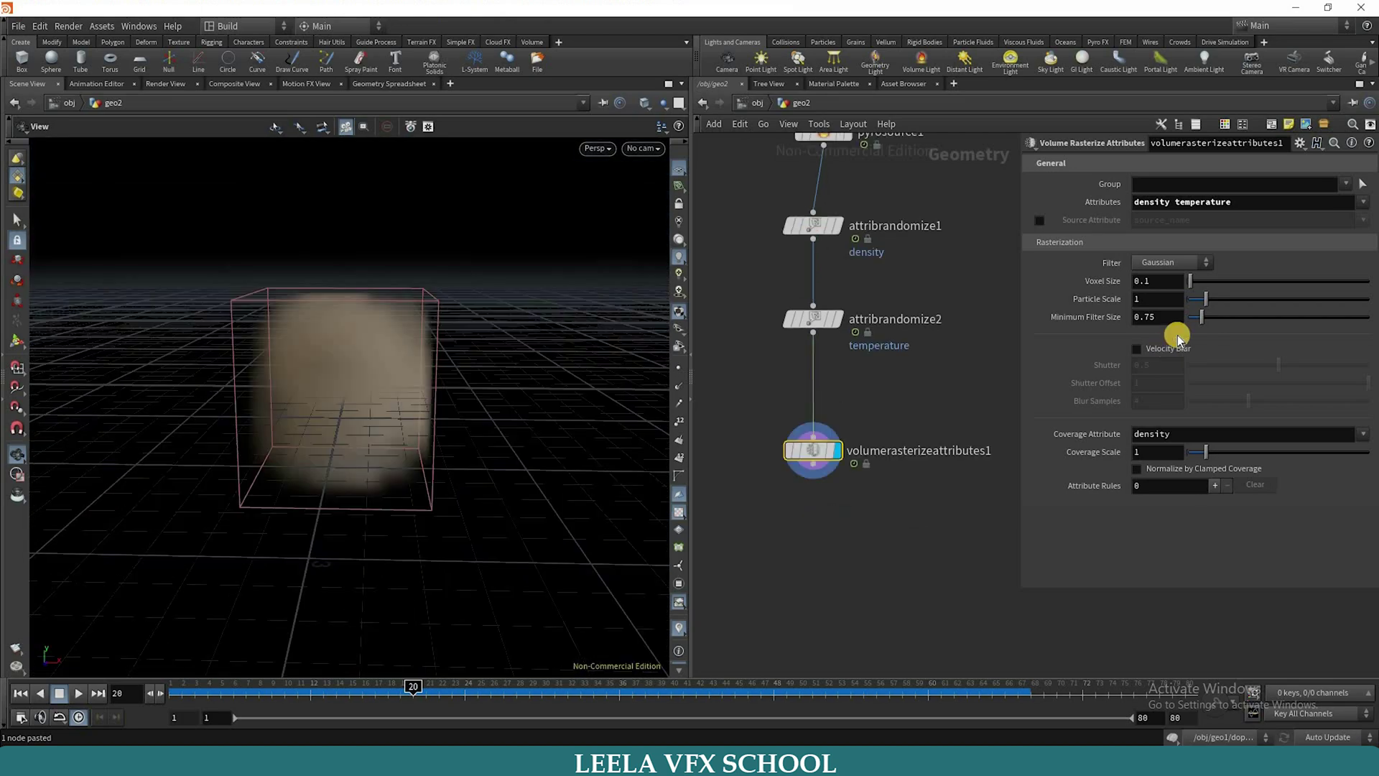
- Try a Voxel Size of 0.64 on the Volume Rasterize Attributes node and set it back to 0.1
{"action": "left_click", "coordinate": [1210, 280]}
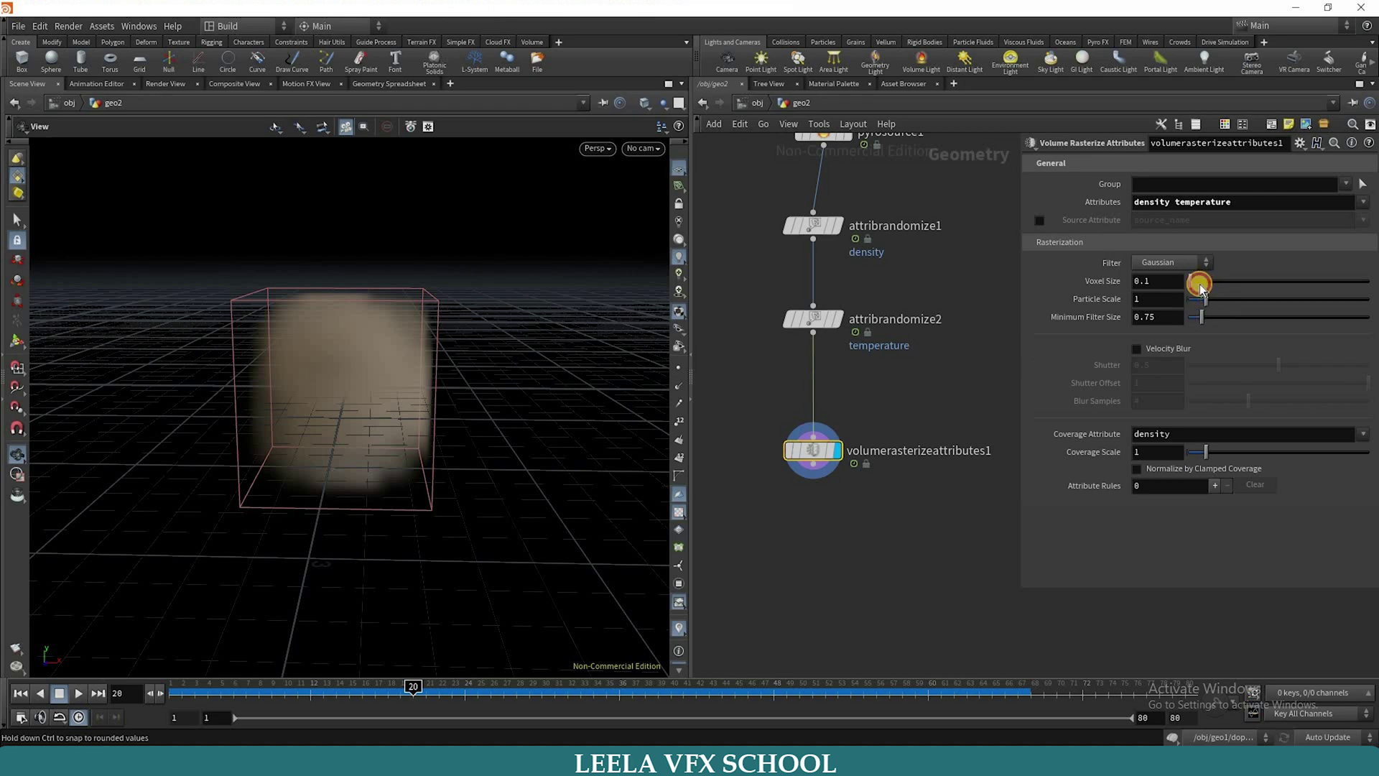
{"action": "left_click_drag", "start_coordinate": [1201, 287], "coordinate": [1007, 286]}
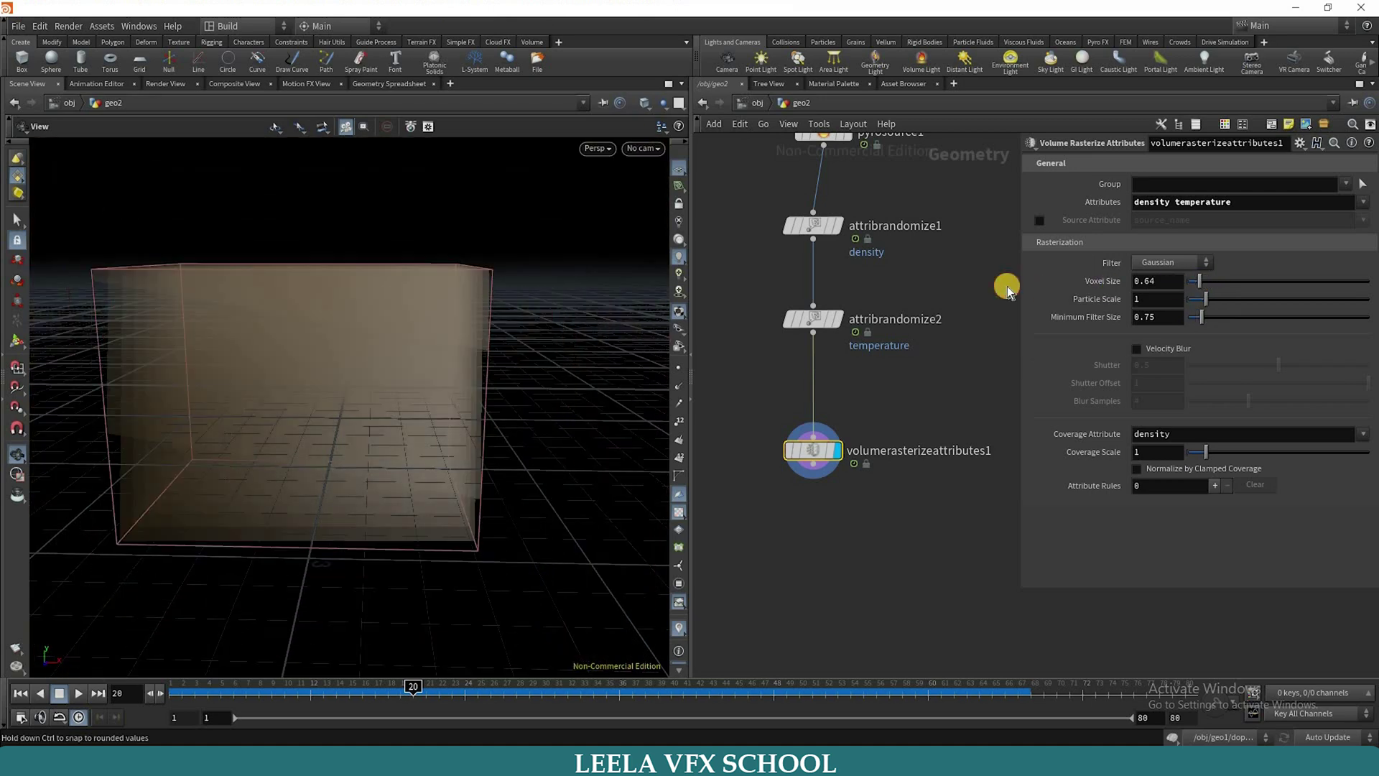
{"action": "left_click", "coordinate": [1156, 281]}
{"action": "type", "text": "0.1"}
{"action": "key", "text": "Return"}
- Set the Particle Scale of the Volume Rasterize Attributes node to 0.5
{"action": "left_click_drag", "start_coordinate": [1227, 305], "coordinate": [1127, 297]}
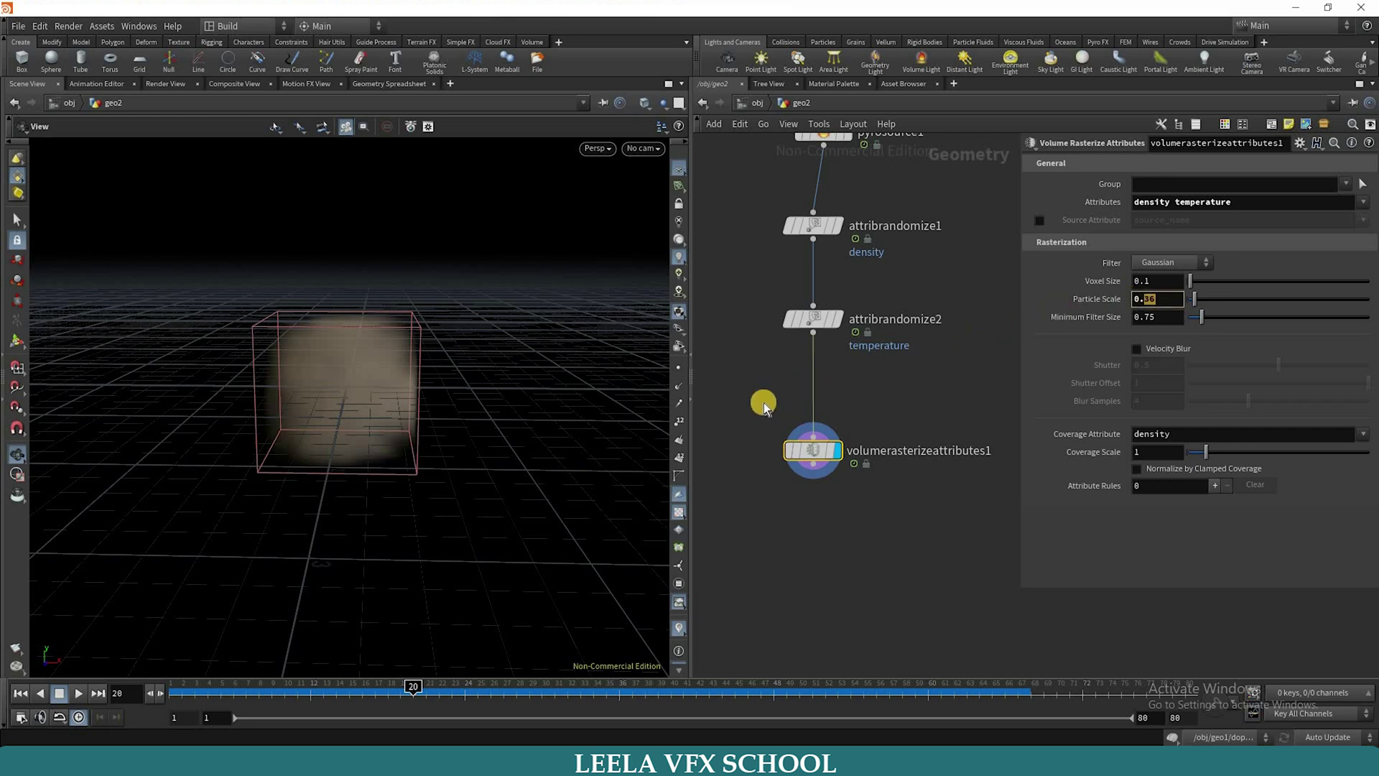
{"action": "type", "text": "5"}
{"action": "key", "text": "Return"}
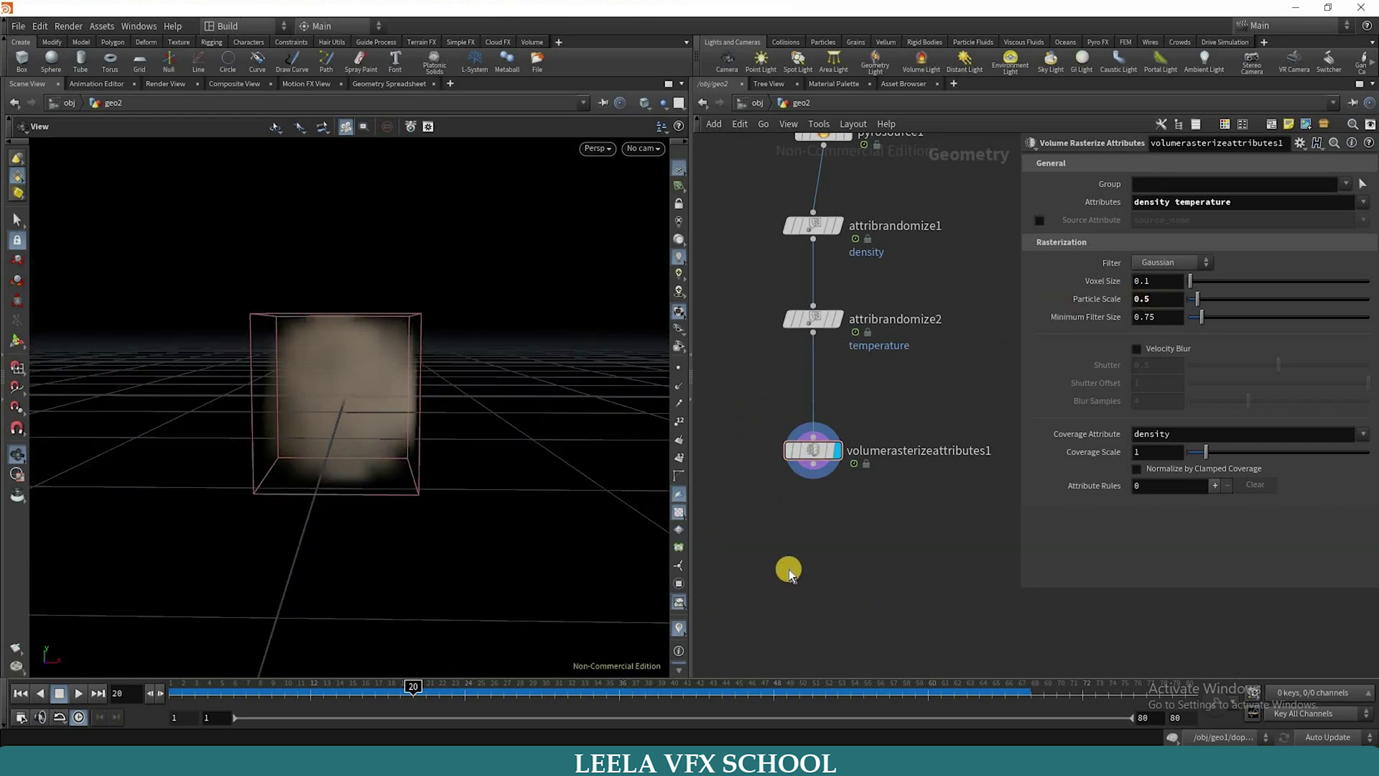
- Add a DOP Network node and connect its first input to the output of the Volume Rasterize Attributes node
{"action": "key", "text": "Tab"}
{"action": "type", "text": "dopn"}
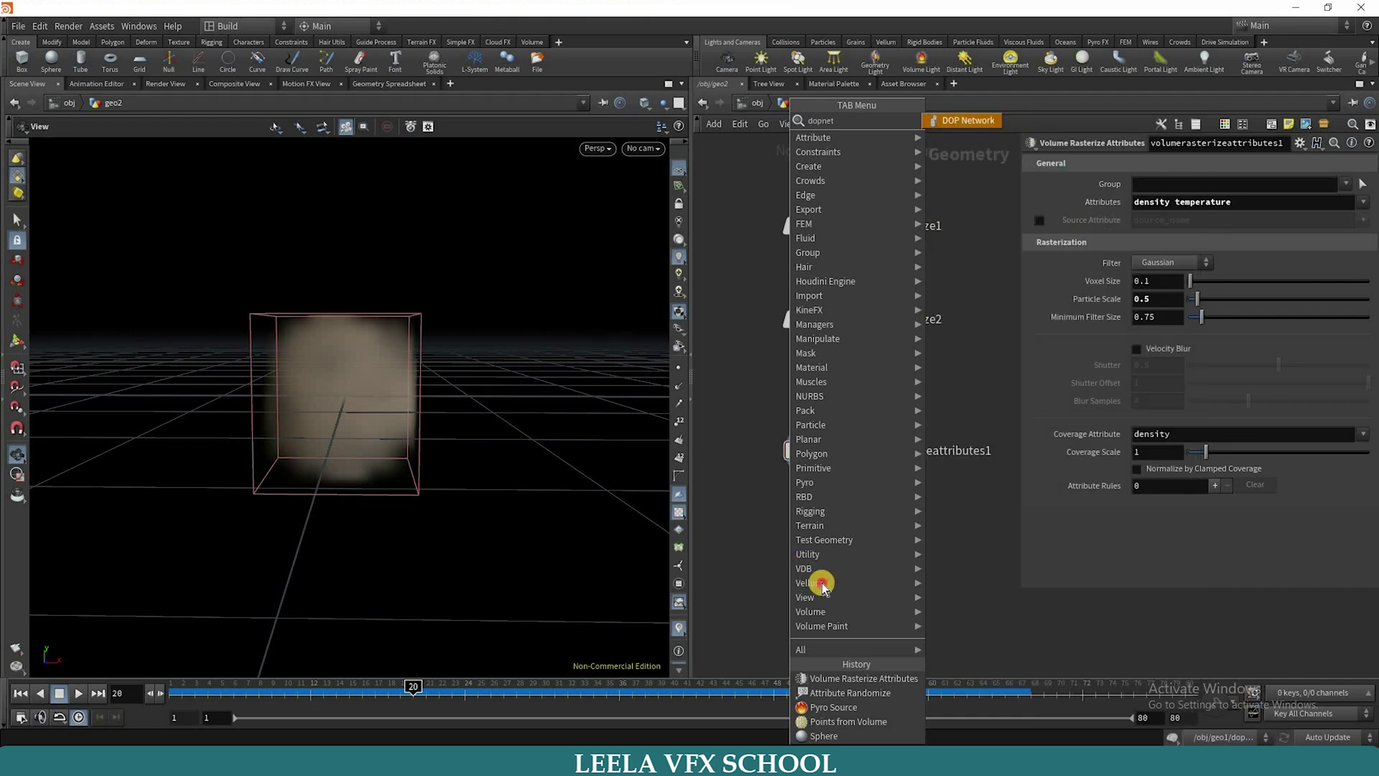
{"action": "key", "text": "Return"}
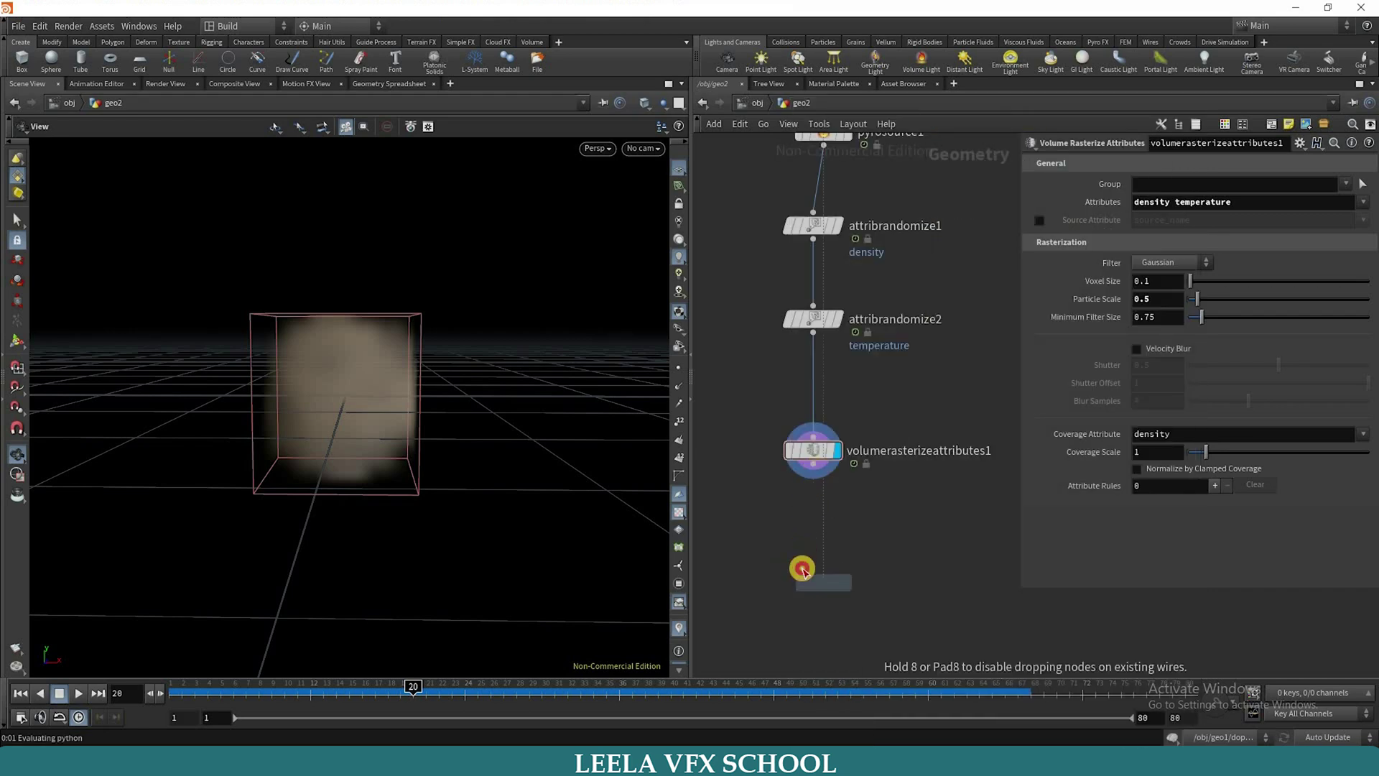
{"action": "left_click", "coordinate": [805, 579]}
{"action": "left_click", "coordinate": [813, 464]}
{"action": "left_click", "coordinate": [807, 568]}
{"action": "scroll", "coordinate": [845, 540], "scroll_direction": "down", "scroll_amount": 4}
{"action": "scroll", "coordinate": [851, 536], "scroll_direction": "up", "scroll_amount": 3}
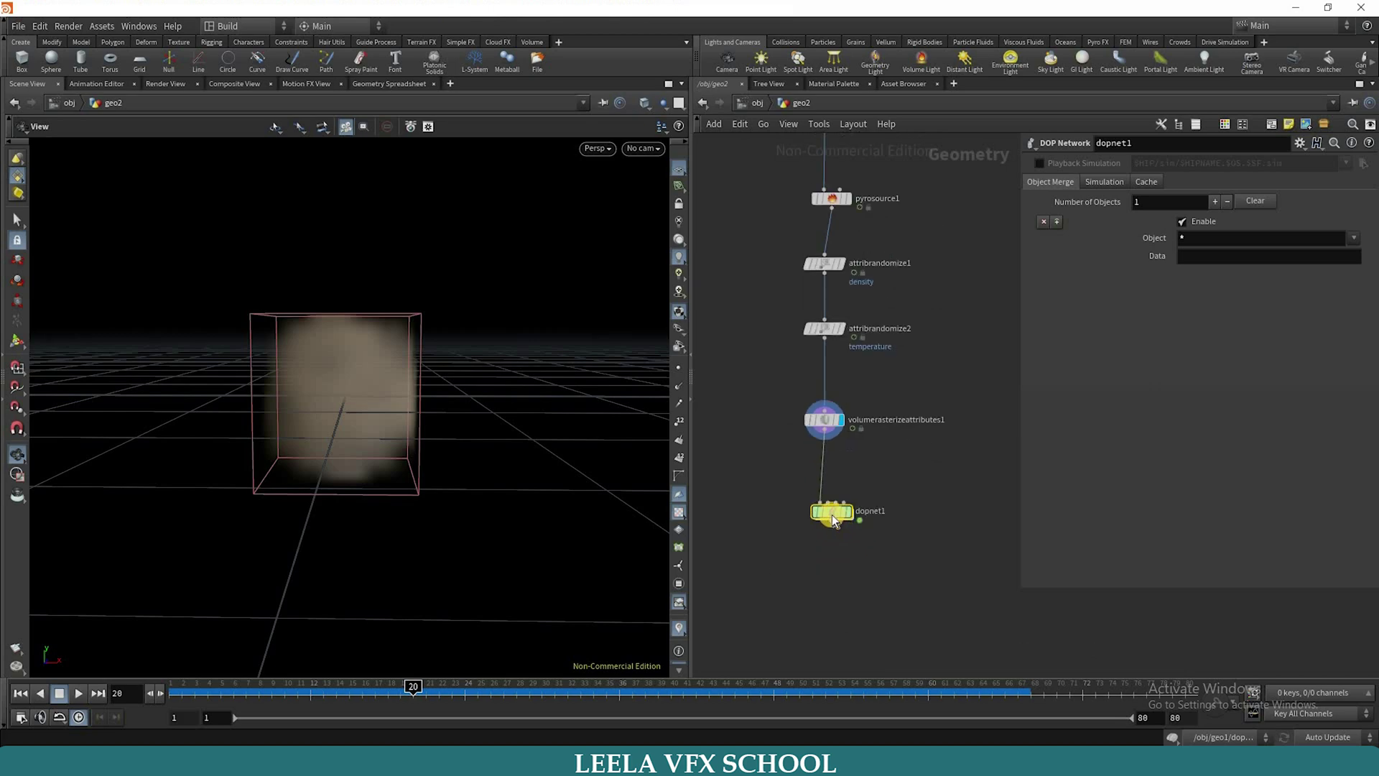
{"action": "left_click_drag", "start_coordinate": [833, 515], "coordinate": [841, 545]}
- Enter the DOP network and add a Smoke Object node above the output node
{"action": "left_click", "coordinate": [855, 542]}
{"action": "double_click", "coordinate": [847, 552]}
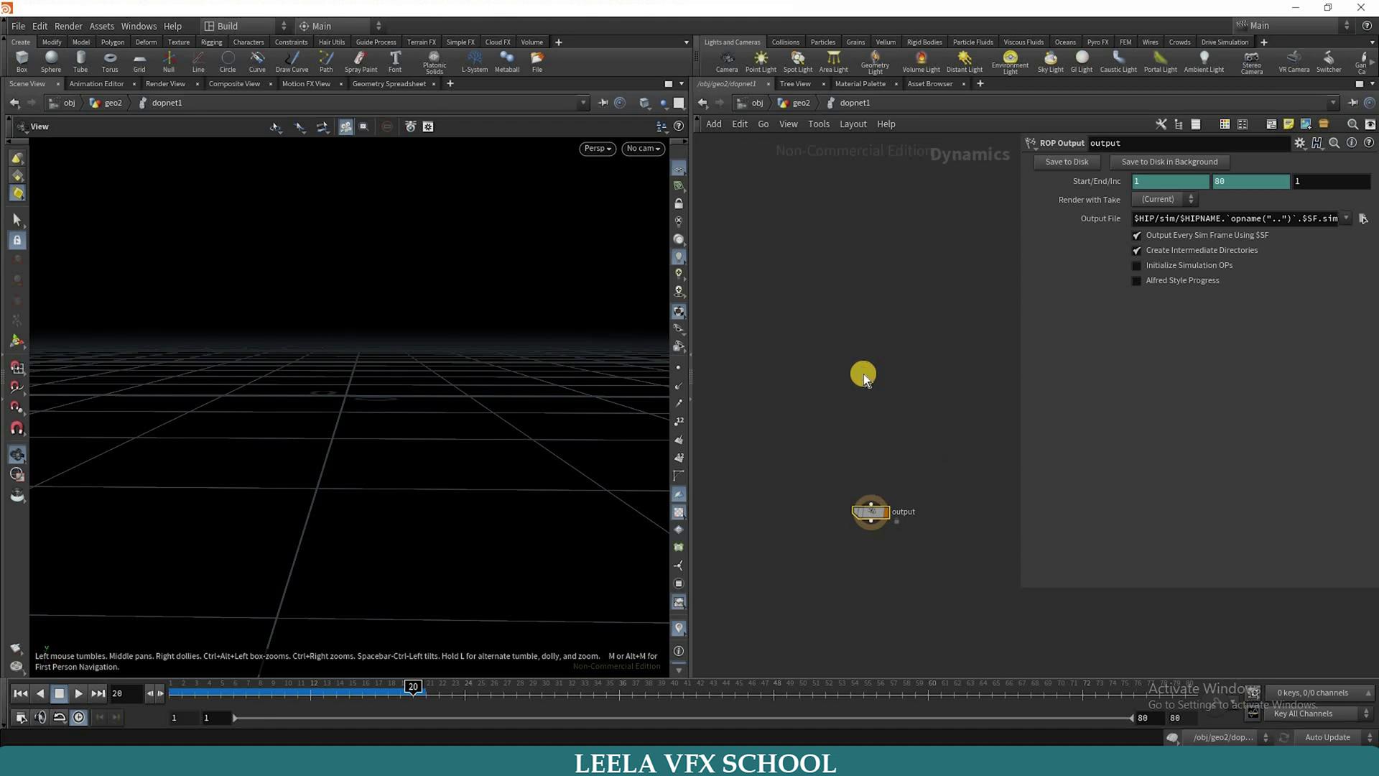
{"action": "key", "text": "Tab"}
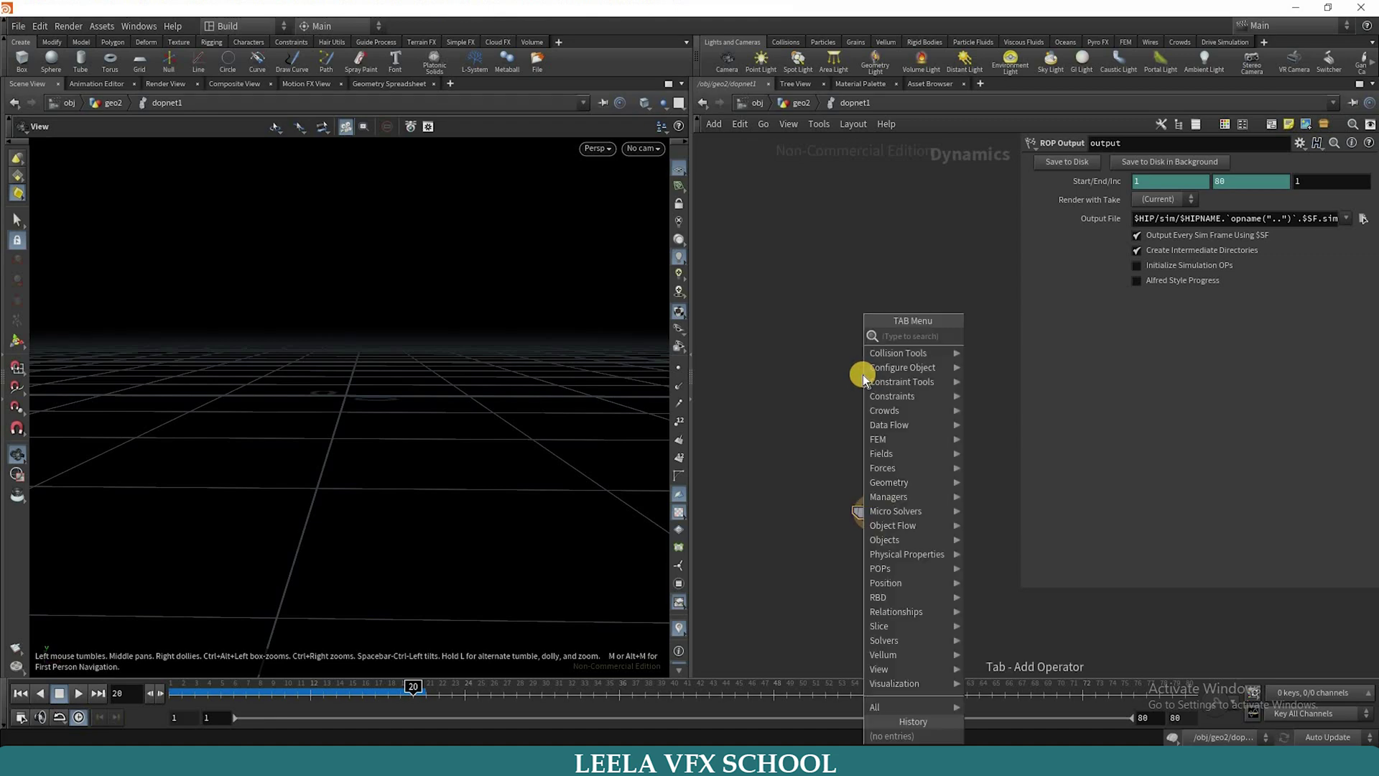
{"action": "type", "text": "smoke"}
{"action": "key", "text": "Return"}
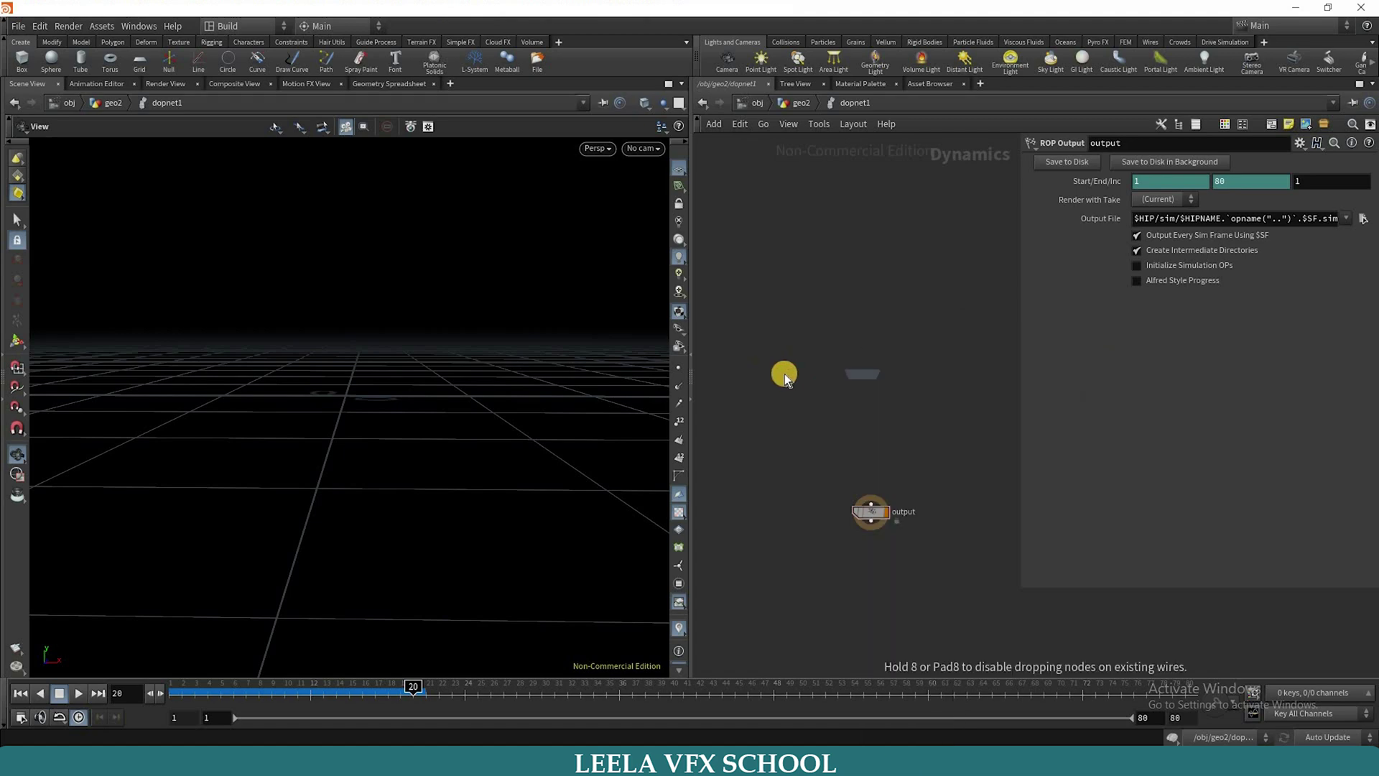
{"action": "left_click", "coordinate": [888, 379]}
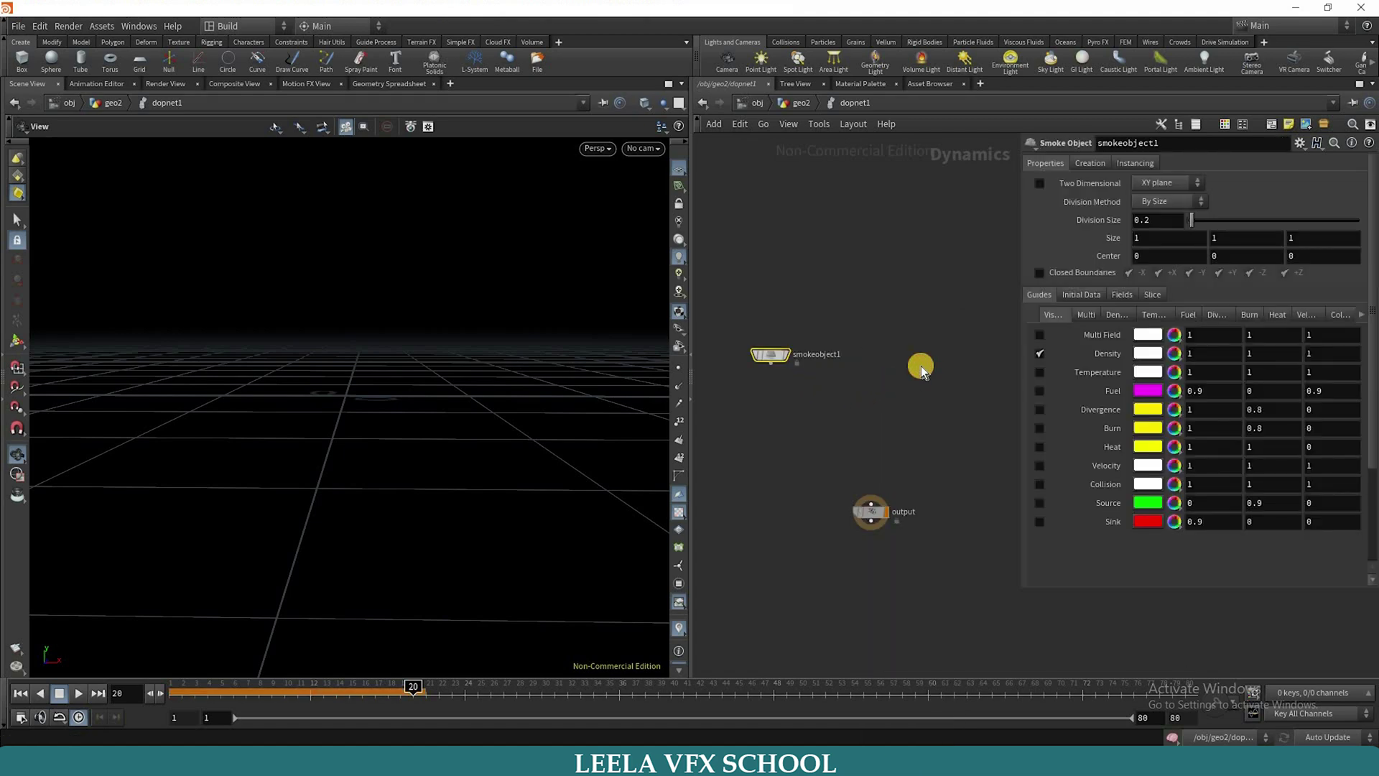
- Add a Smoke Solver node between the Smoke Object and the output node
{"action": "left_click", "coordinate": [921, 365]}
{"action": "key", "text": "Tab"}
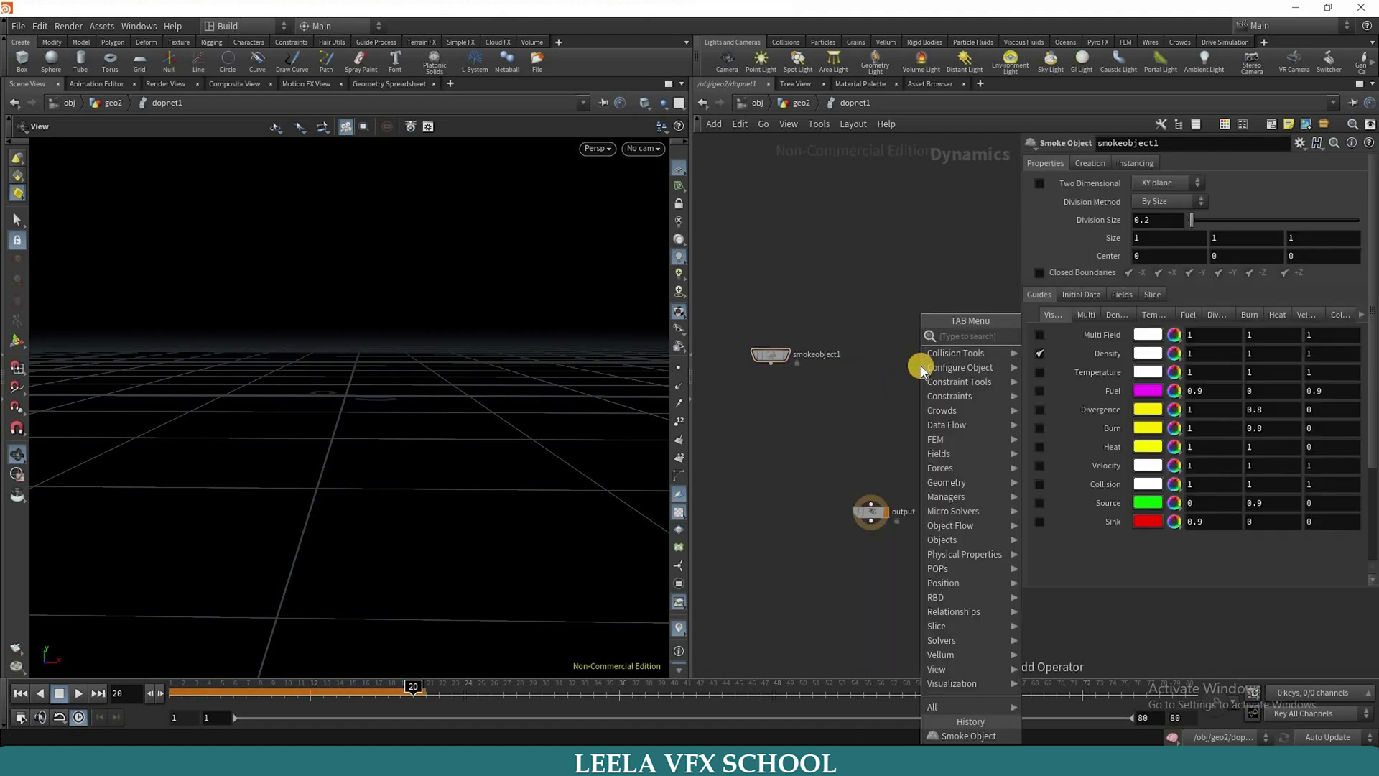
{"action": "type", "text": "smoke"}
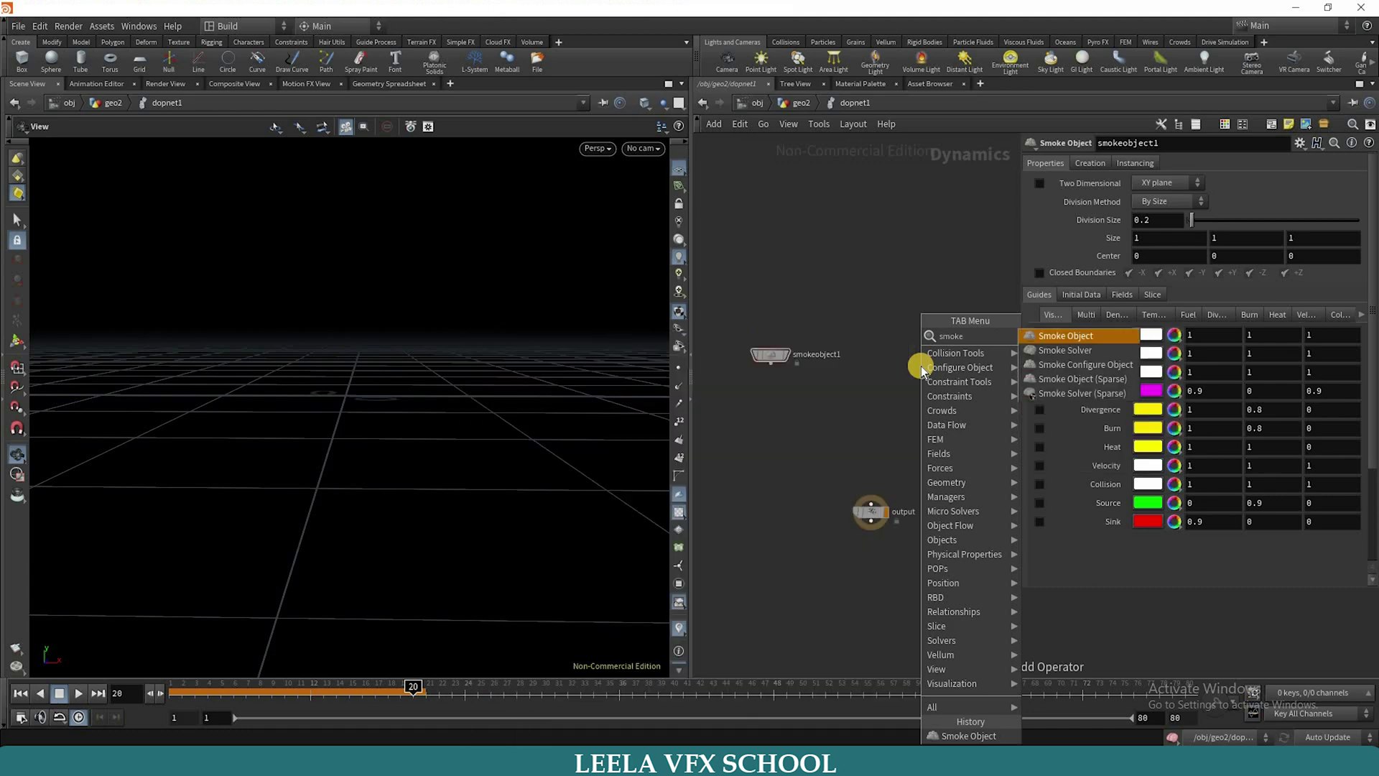
{"action": "key", "text": "Down"}
{"action": "key", "text": "Return"}
{"action": "left_click", "coordinate": [945, 348]}
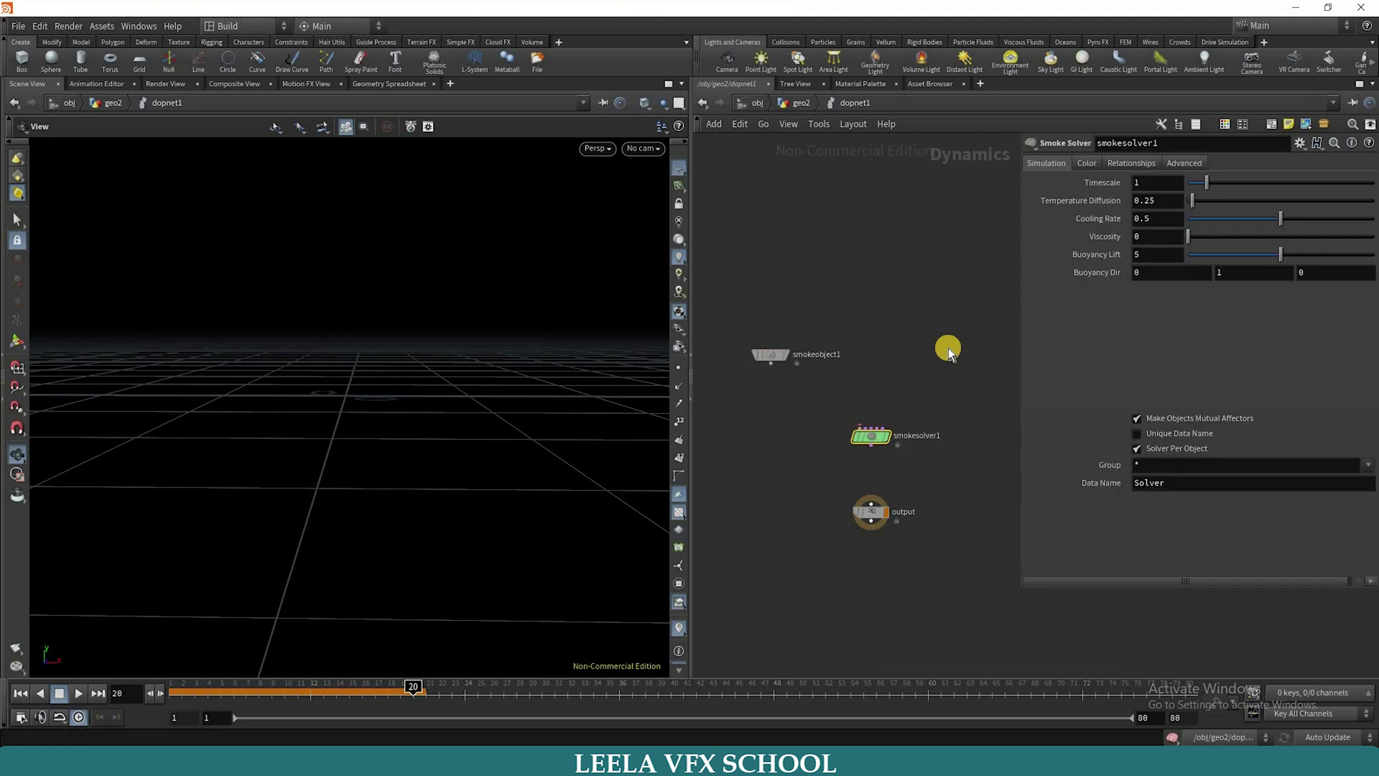
- Add a Volume Source node and wire it and the Smoke Object into the Smoke Solver, which feeds the output
{"action": "key", "text": "Tab"}
{"action": "type", "text": "vol"}
{"action": "key", "text": "Return"}
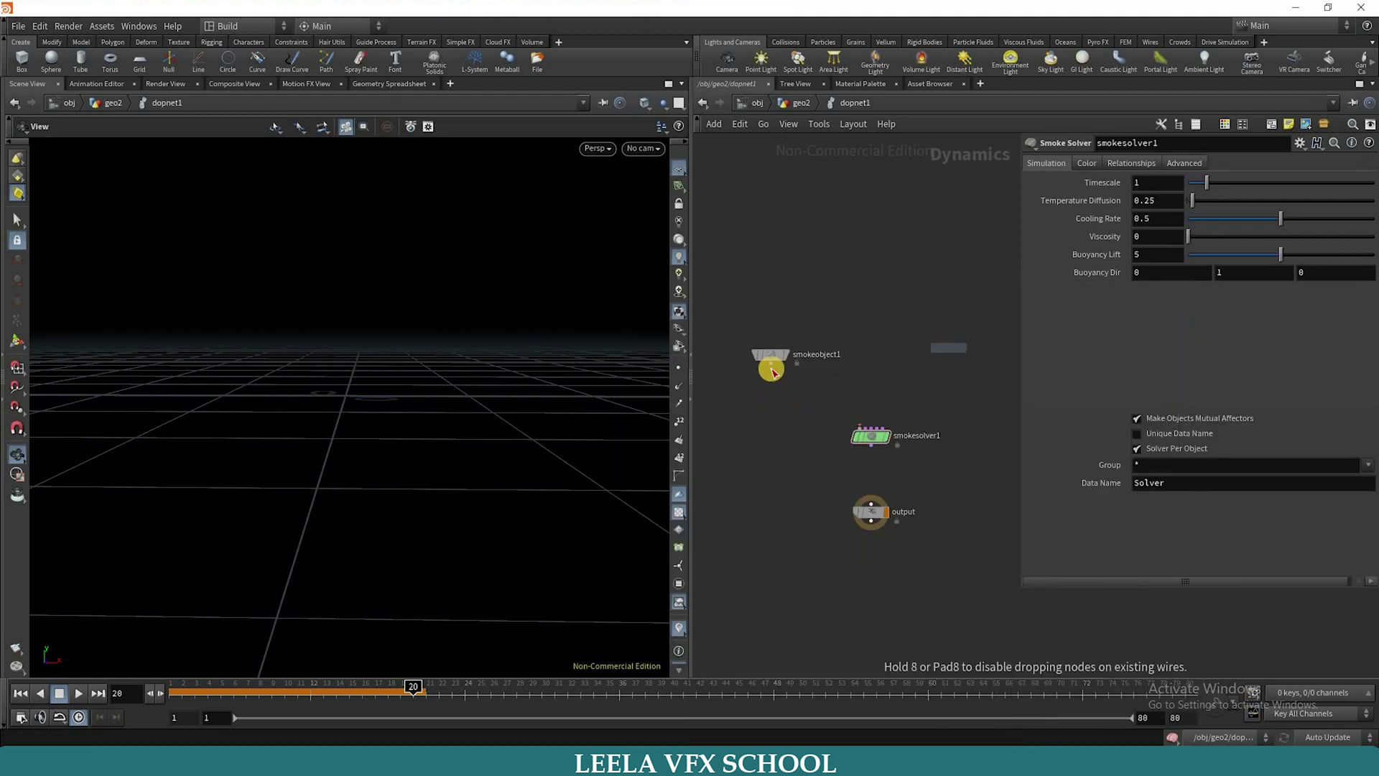
{"action": "left_click", "coordinate": [948, 347]}
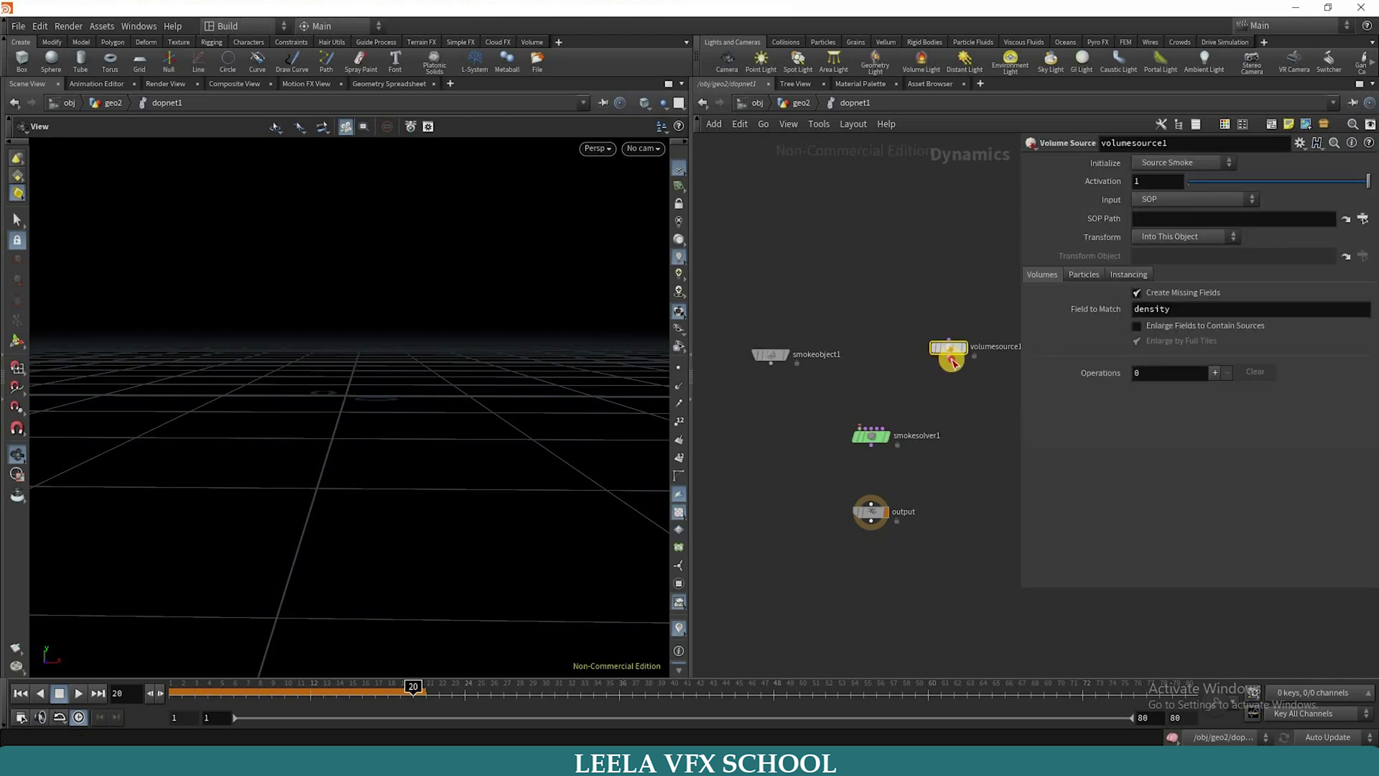
{"action": "left_click_drag", "start_coordinate": [771, 362], "coordinate": [800, 401]}
{"action": "left_click_drag", "start_coordinate": [898, 429], "coordinate": [871, 501]}
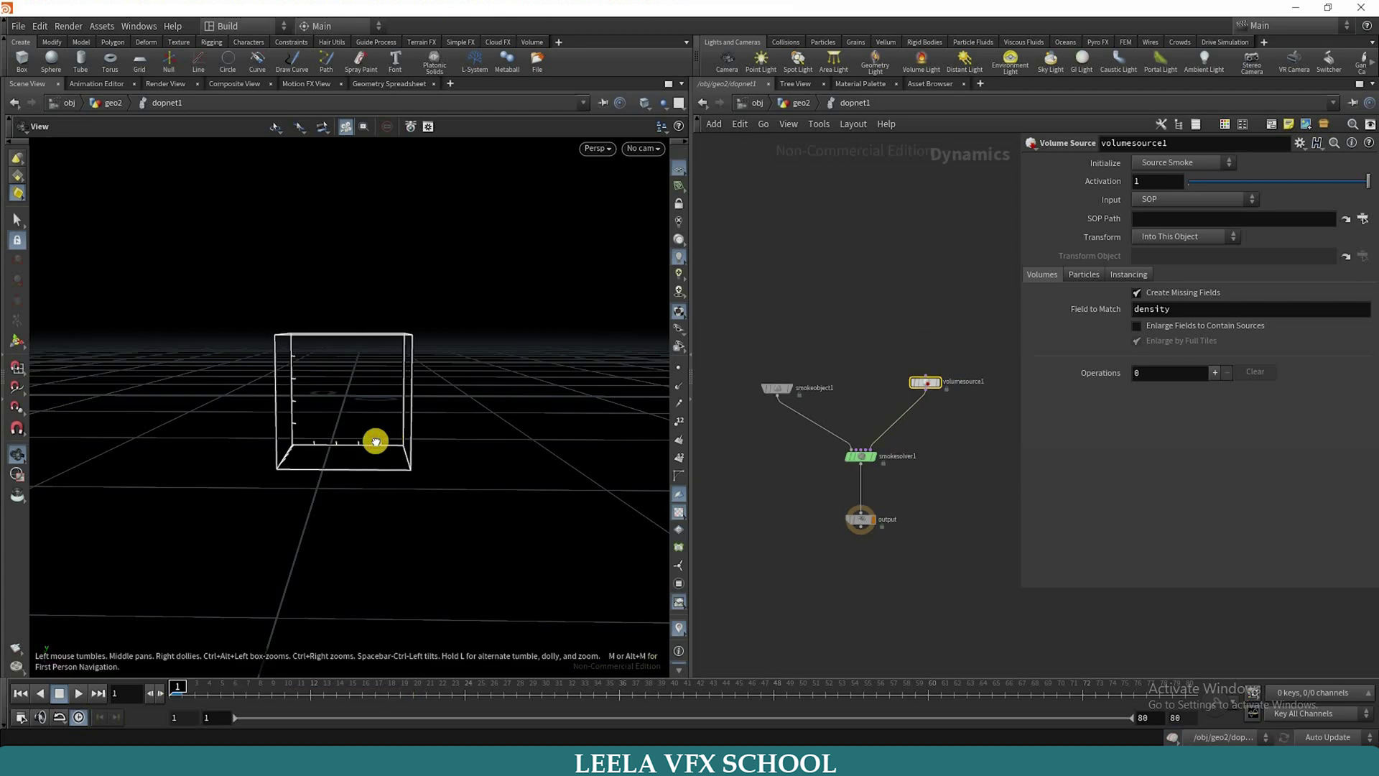
- Play the simulation to check the smoke container and return to the first frame
{"action": "left_click", "coordinate": [77, 694]}
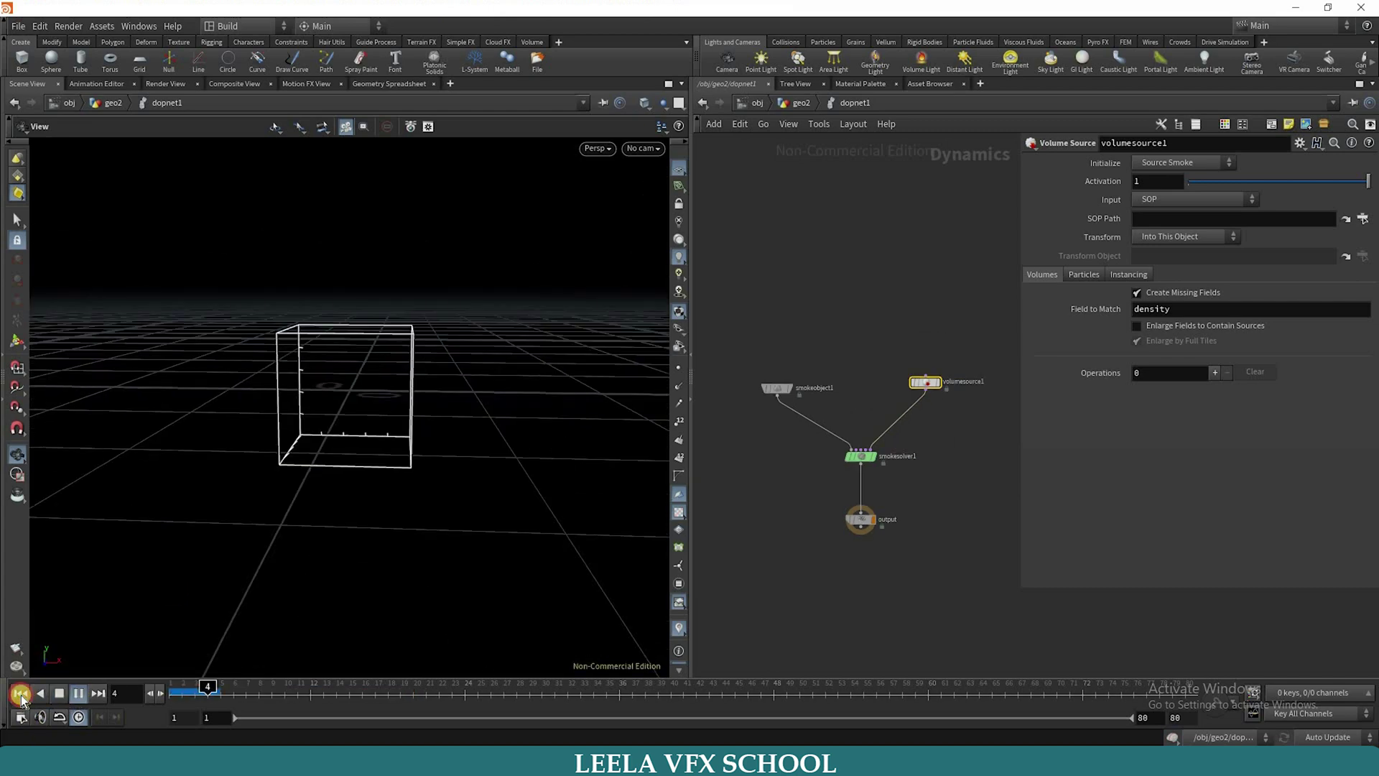
{"action": "key", "text": "Up"}
{"action": "key", "text": "ctrl+Up"}
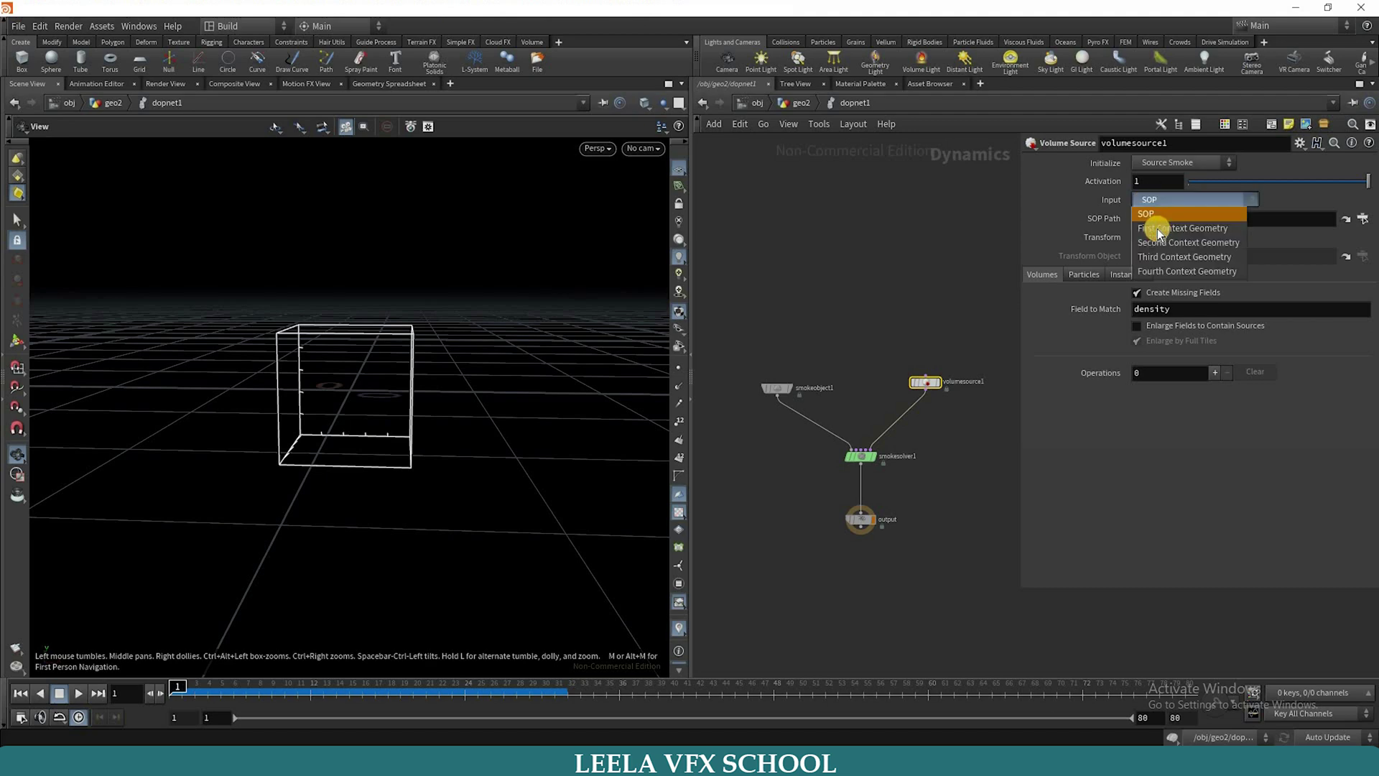
- Set the Volume Source input to First Context Geometry and add an operation with density as both source volume and target field
{"action": "left_click", "coordinate": [1157, 228]}
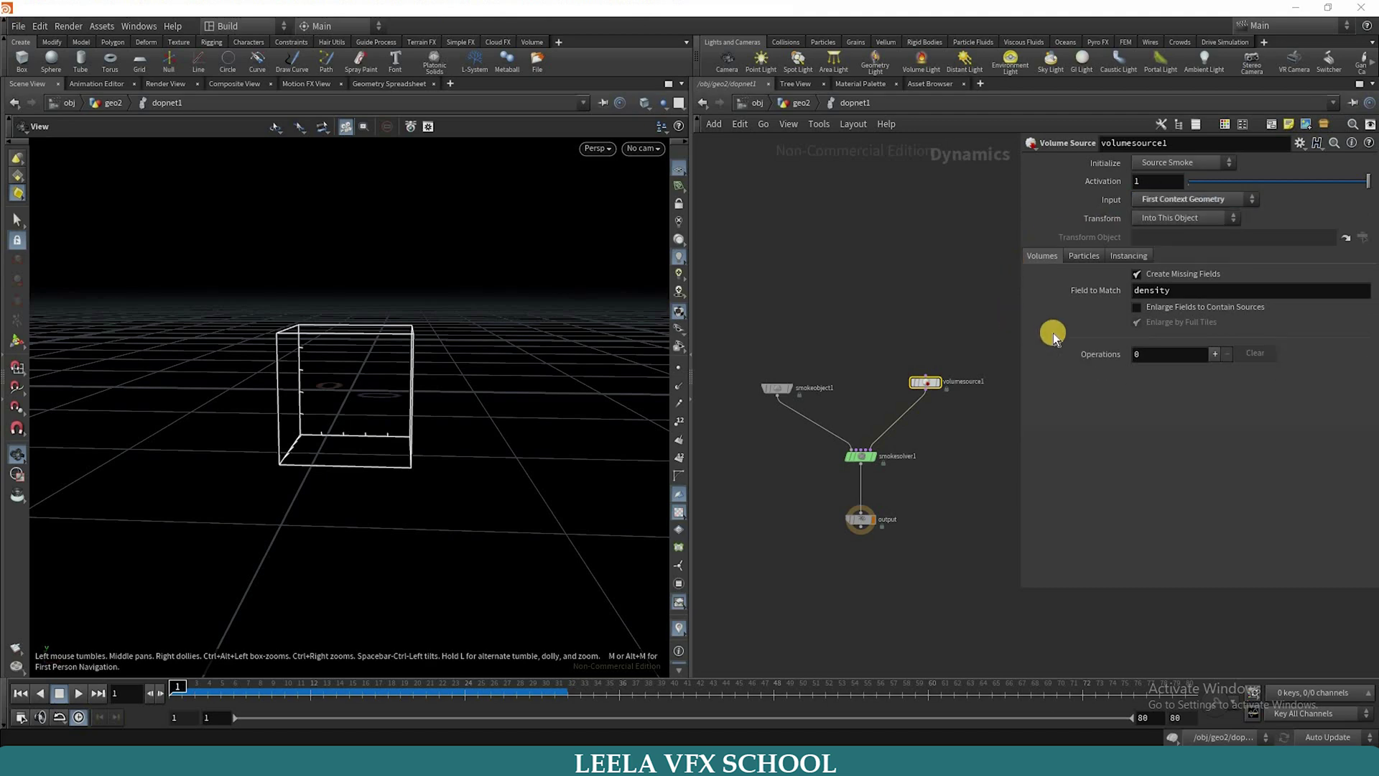
{"action": "left_click", "coordinate": [1212, 354]}
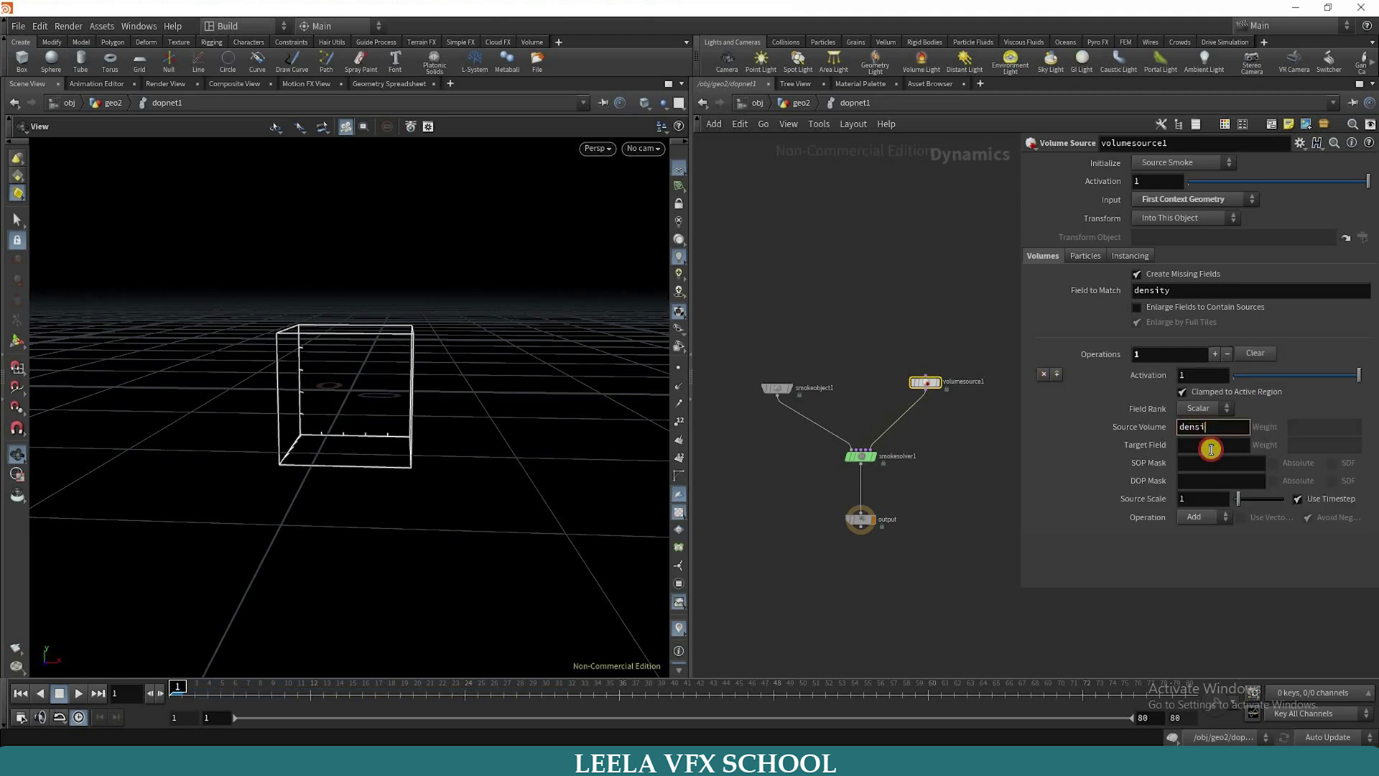
{"action": "left_click", "coordinate": [1211, 449]}
{"action": "type", "text": "density"}
{"action": "key", "text": "Return"}
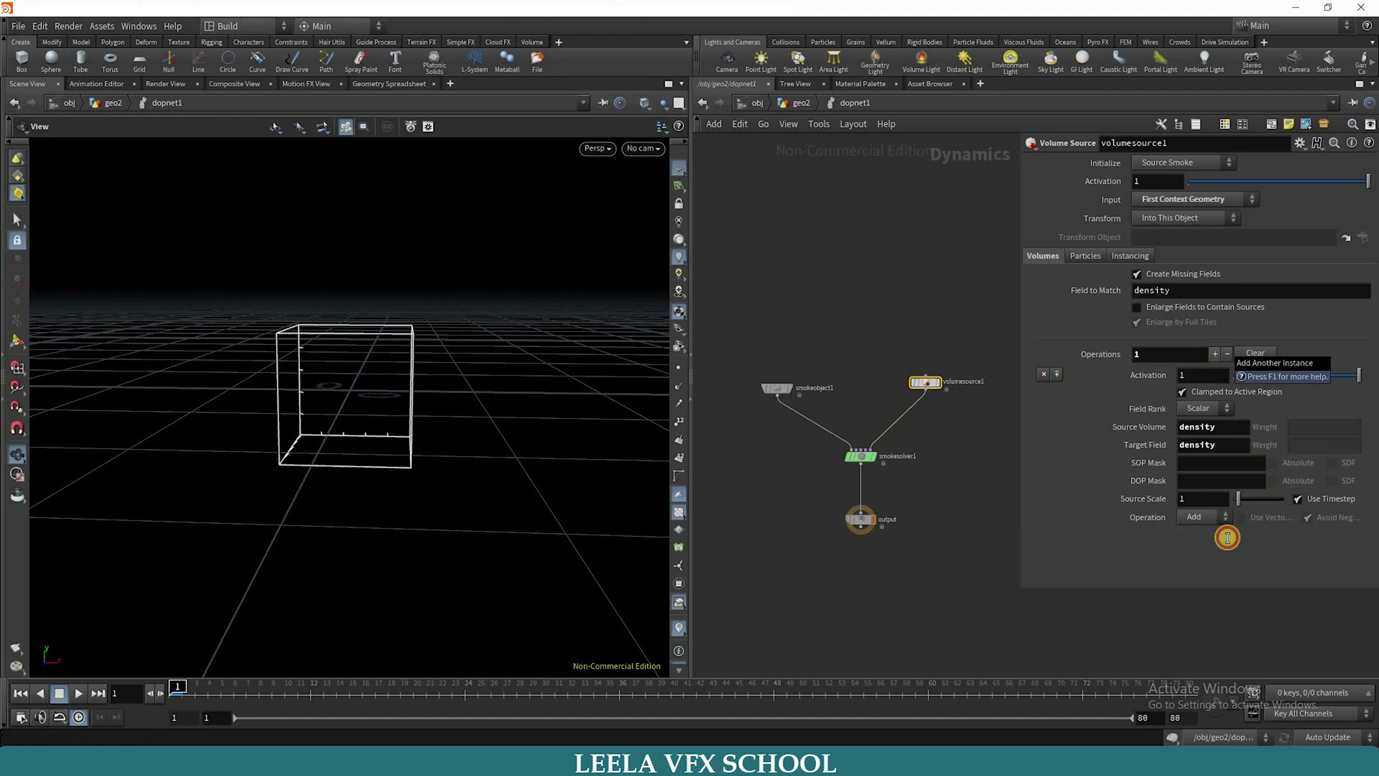
- Add a second Volume Source operation with temperature as both source volume and target field
{"action": "scroll", "coordinate": [1228, 537], "scroll_direction": "down", "scroll_amount": 3}
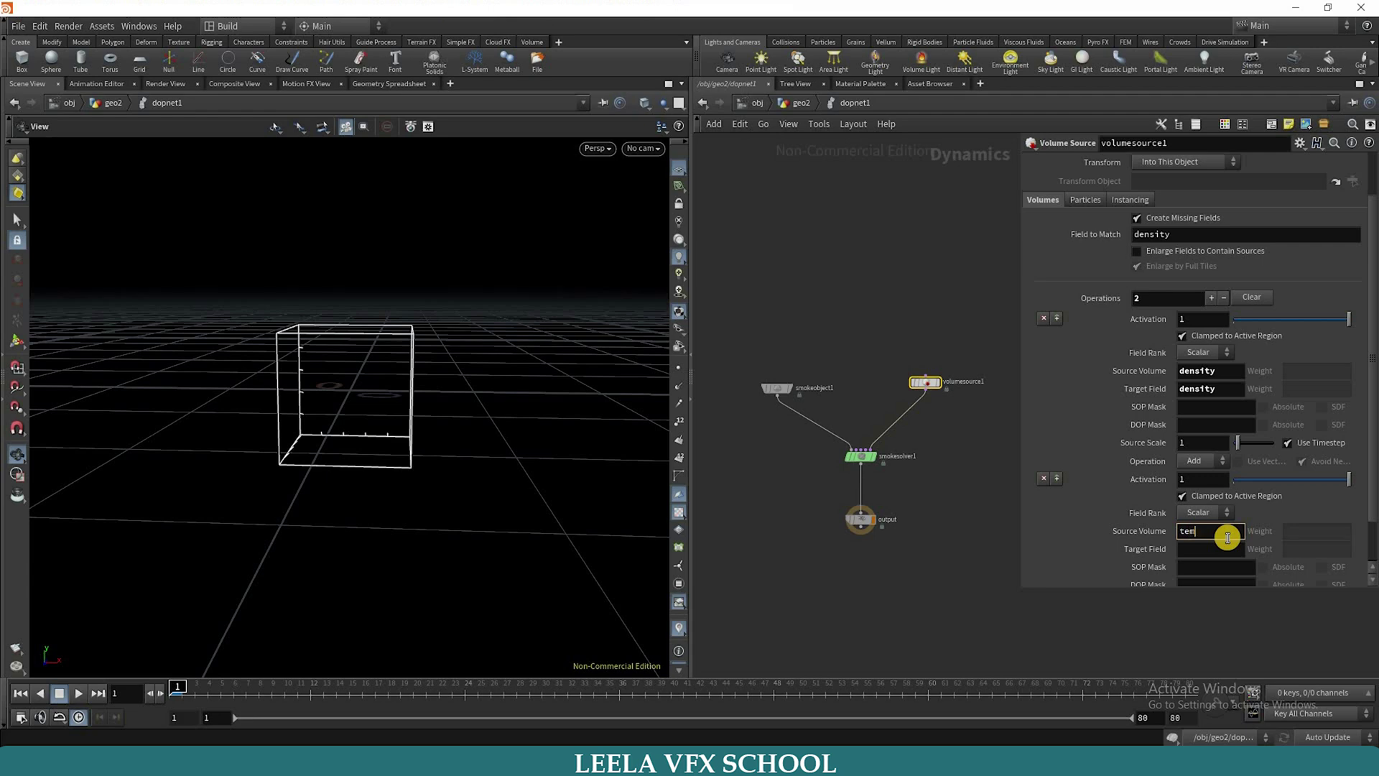
{"action": "type", "text": "ure"}
{"action": "left_click", "coordinate": [1084, 529]}
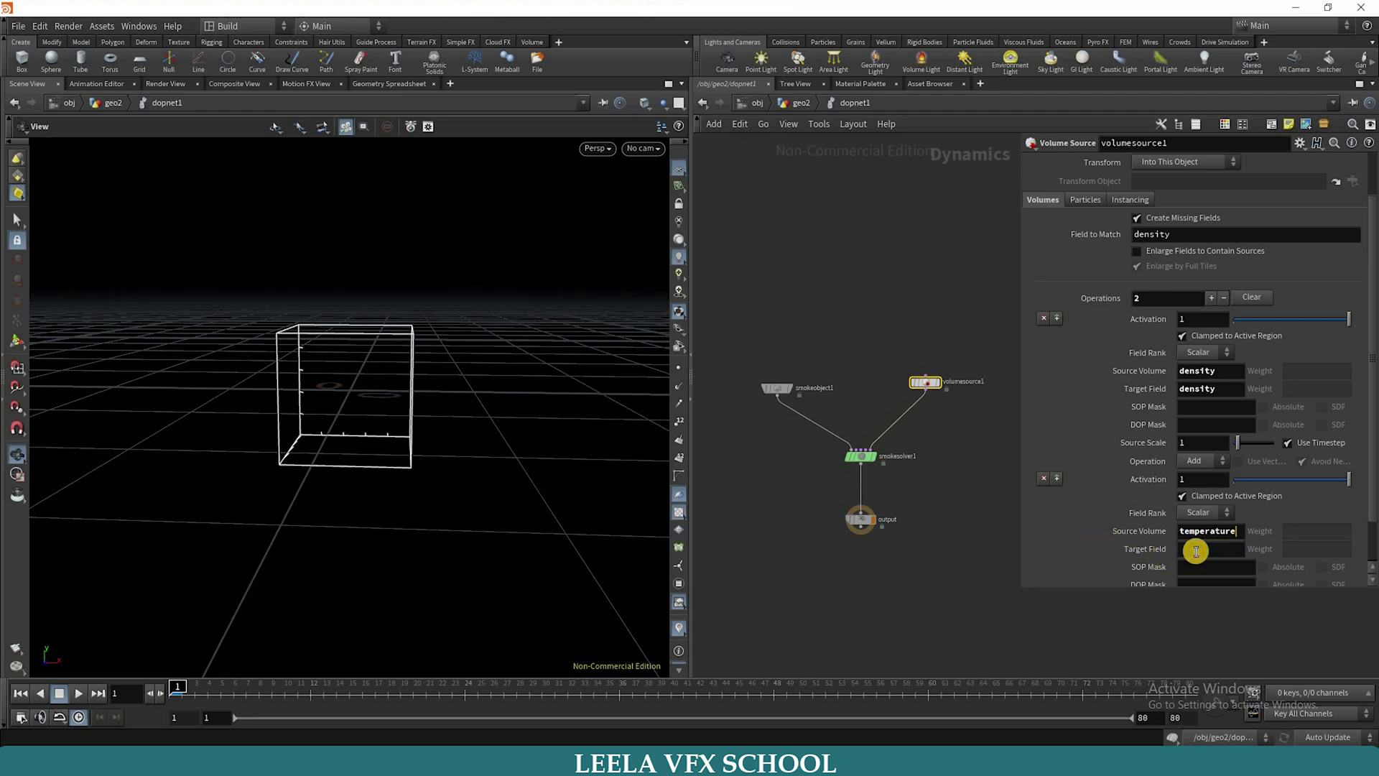
{"action": "key", "text": "Return"}
{"action": "key", "text": "Tab"}
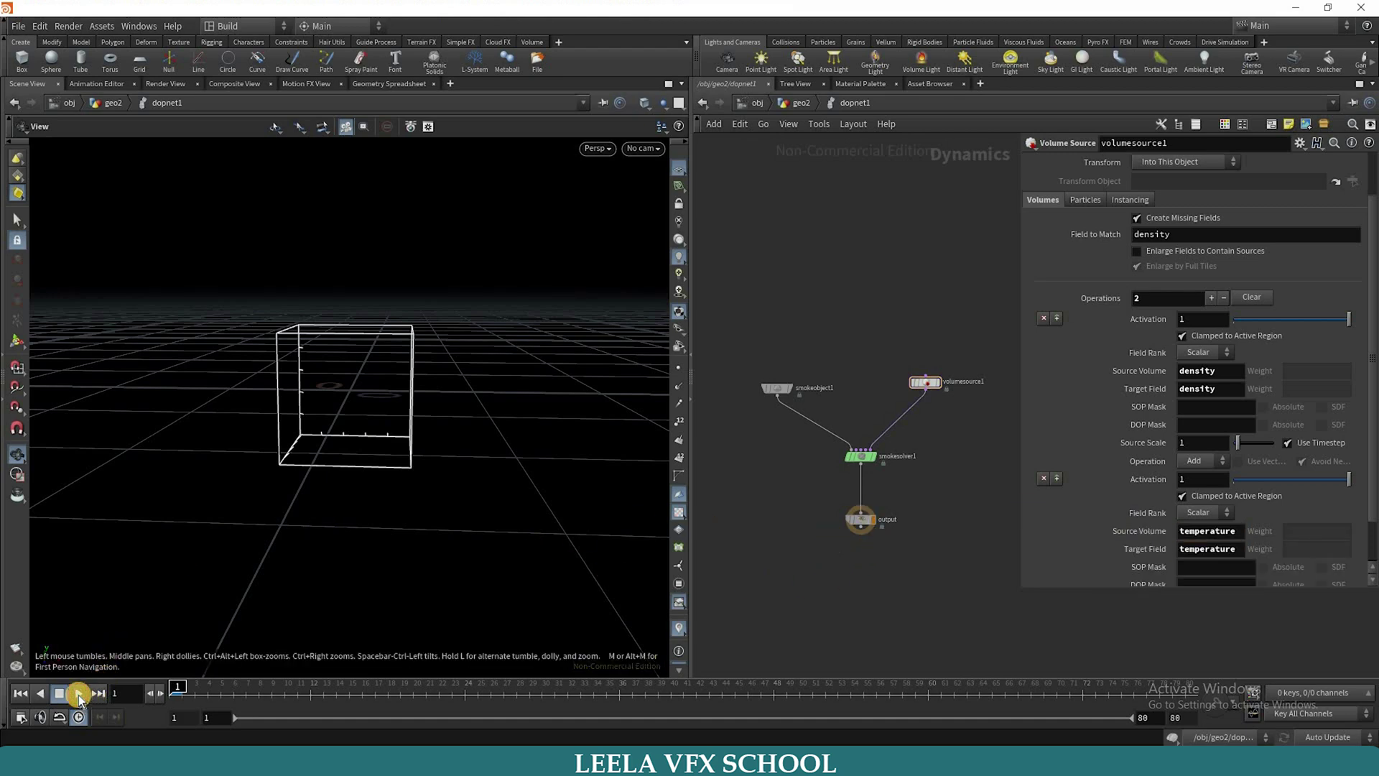
- Play the simulation, return to the start, and inspect the sourced smoke inside its container at frame 2
{"action": "left_click", "coordinate": [78, 694]}
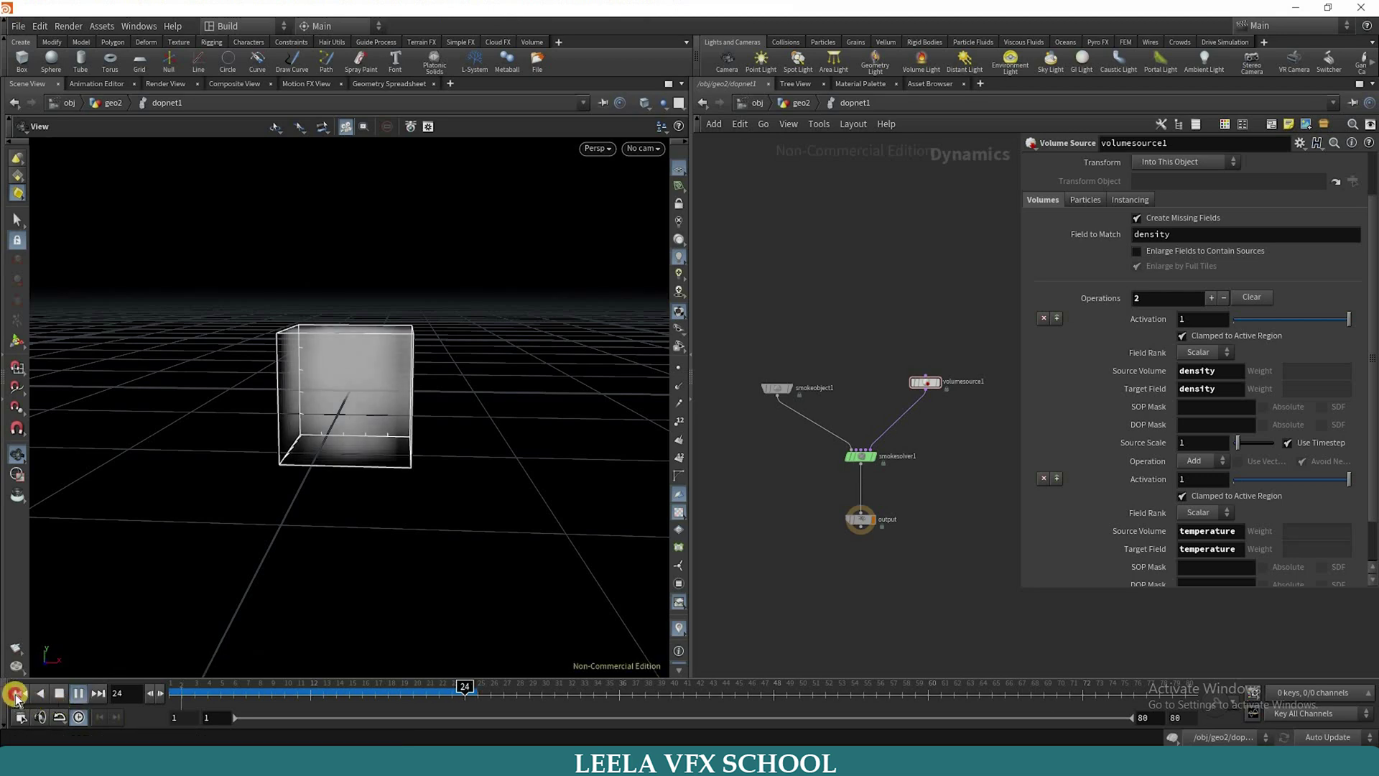
{"action": "left_click", "coordinate": [61, 691]}
{"action": "key", "text": "ctrl+Up"}
{"action": "left_click", "coordinate": [77, 691]}
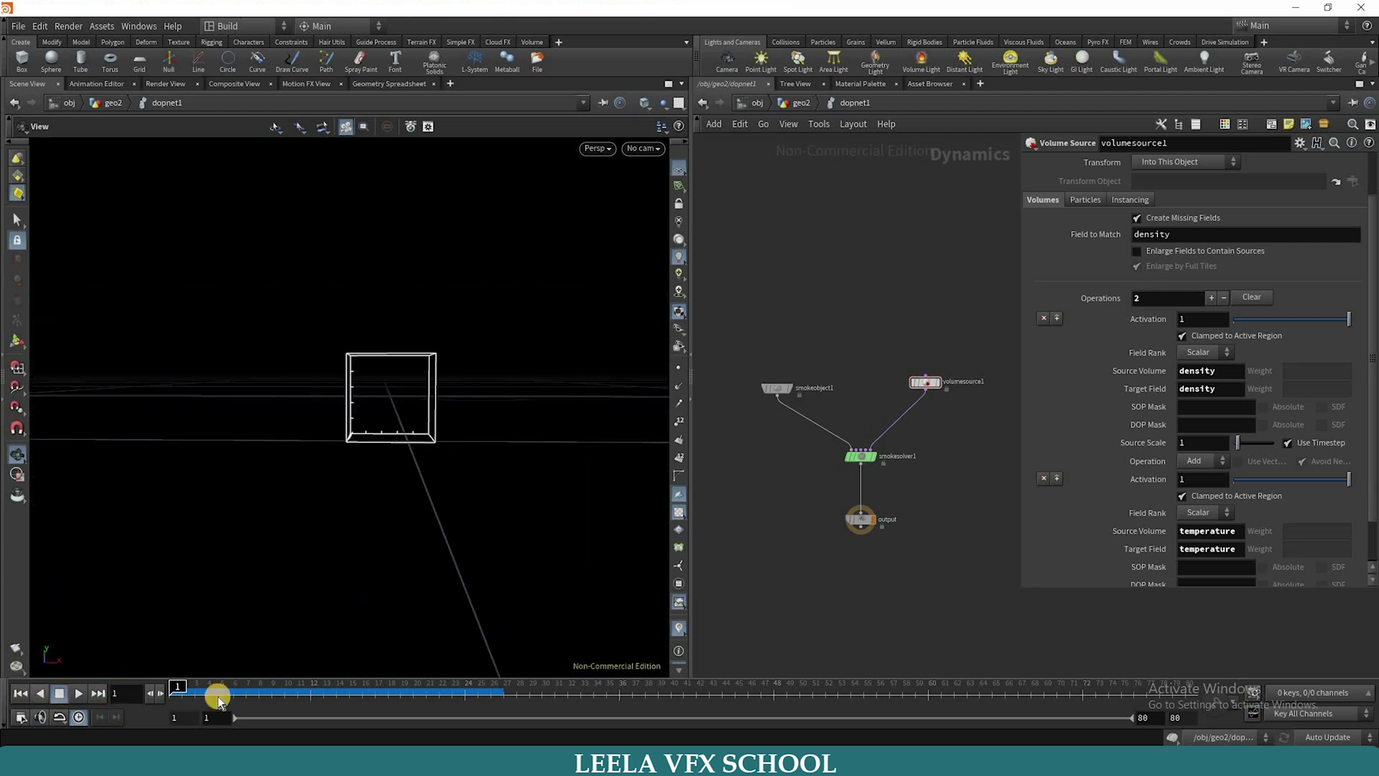
{"action": "left_click", "coordinate": [182, 704]}
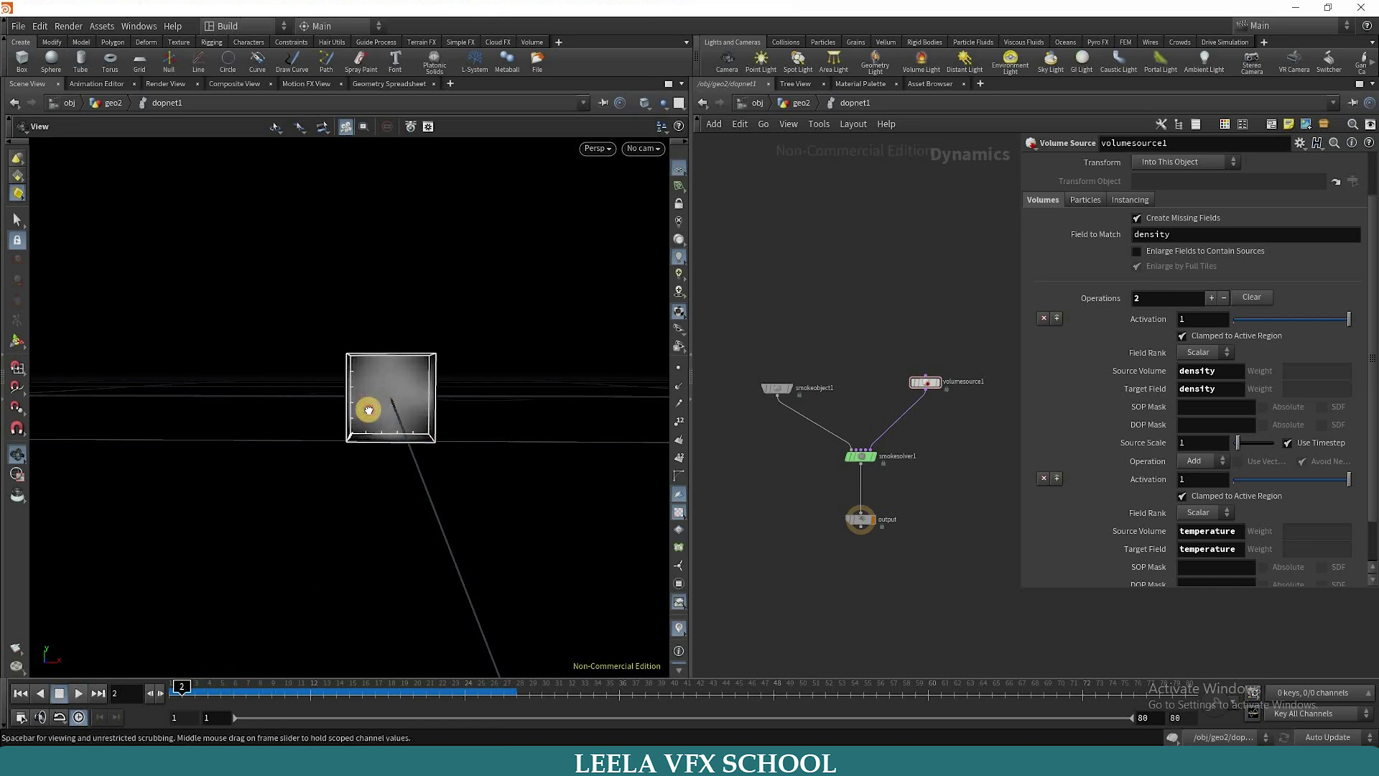
{"action": "mouse_move", "coordinate": [422, 348]}
{"action": "left_mouse_down"}
{"action": "mouse_move", "coordinate": [416, 374]}
{"action": "mouse_move", "coordinate": [428, 371]}
{"action": "left_mouse_up"}
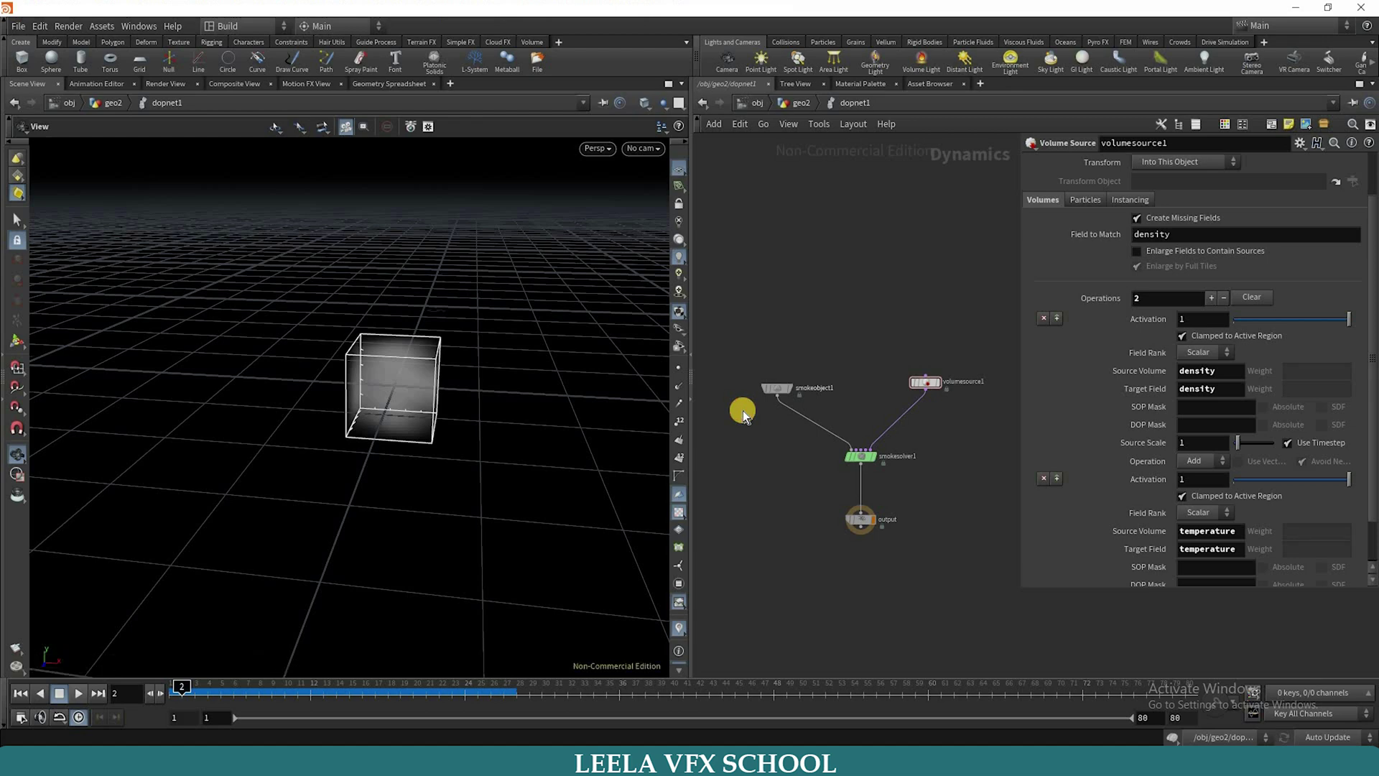
- Set the Smoke Object's size to 8, 20, 8 and its center Y to 5
{"action": "left_click_drag", "start_coordinate": [742, 410], "coordinate": [812, 334]}
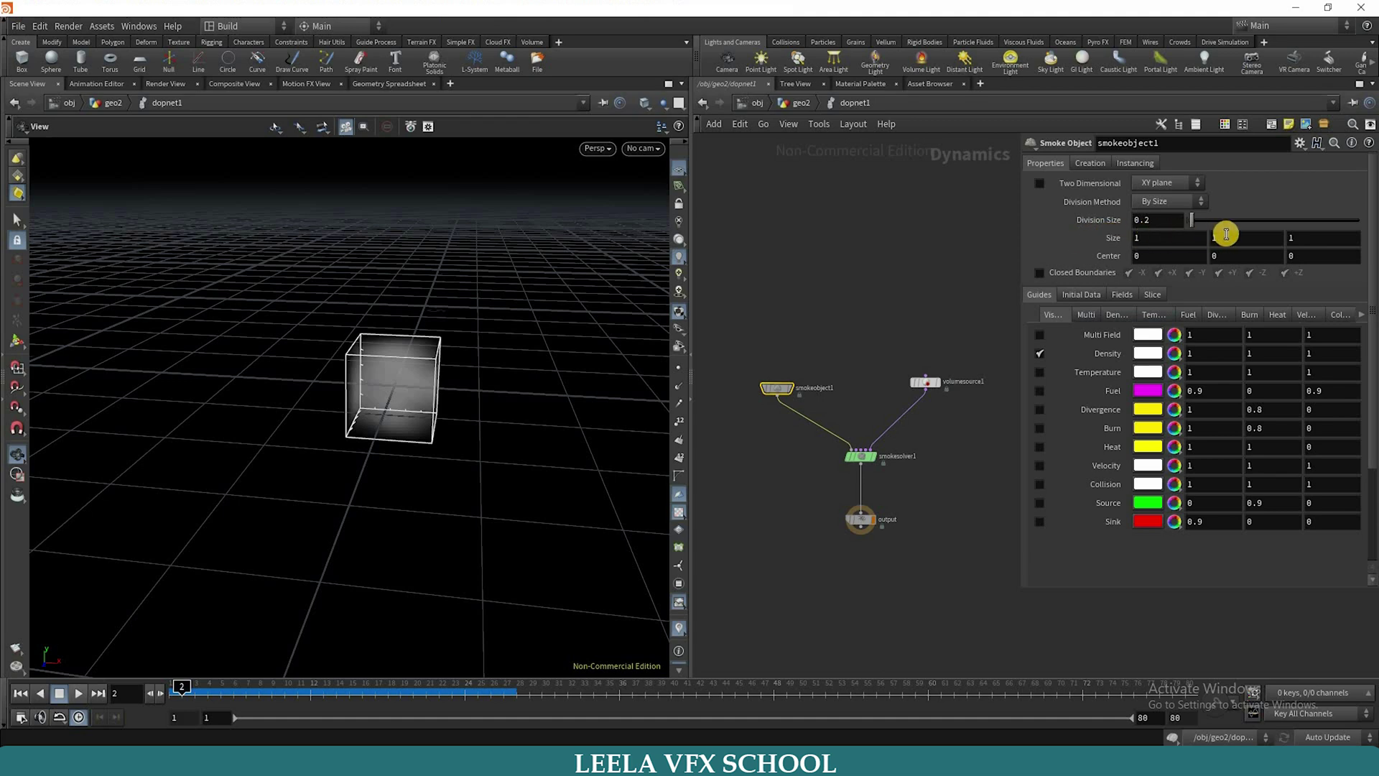
{"action": "double_click", "coordinate": [1188, 244]}
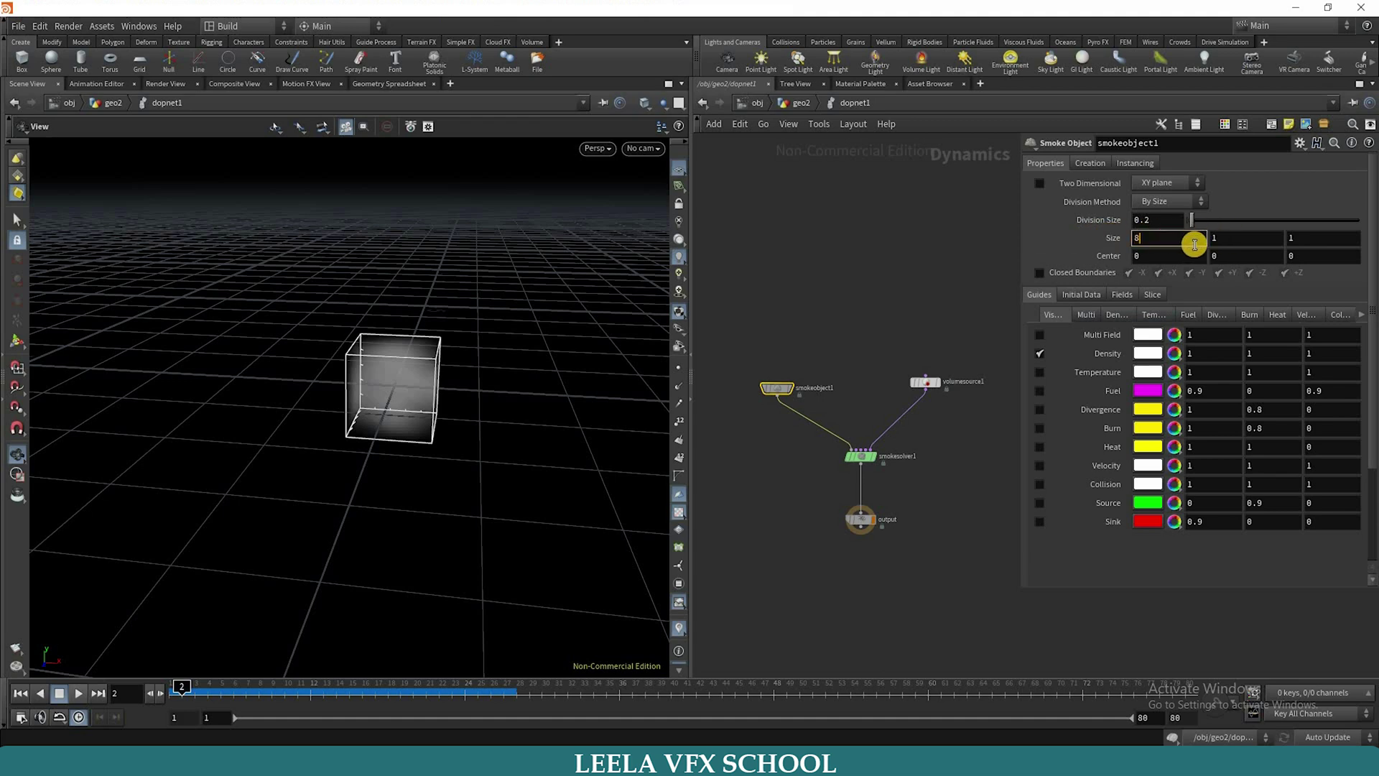
{"action": "key", "text": "Tab"}
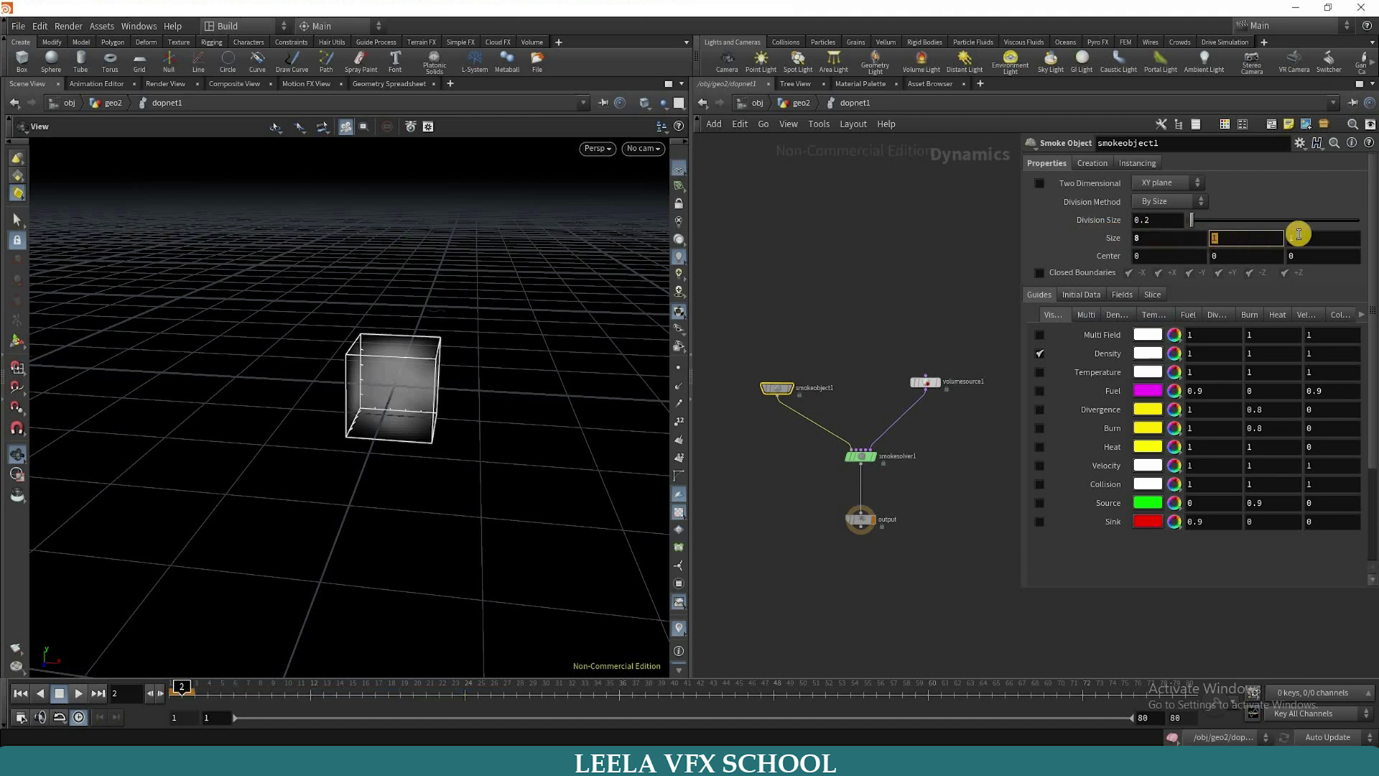
{"action": "type", "text": "20"}
{"action": "key", "text": "Tab"}
{"action": "type", "text": "8"}
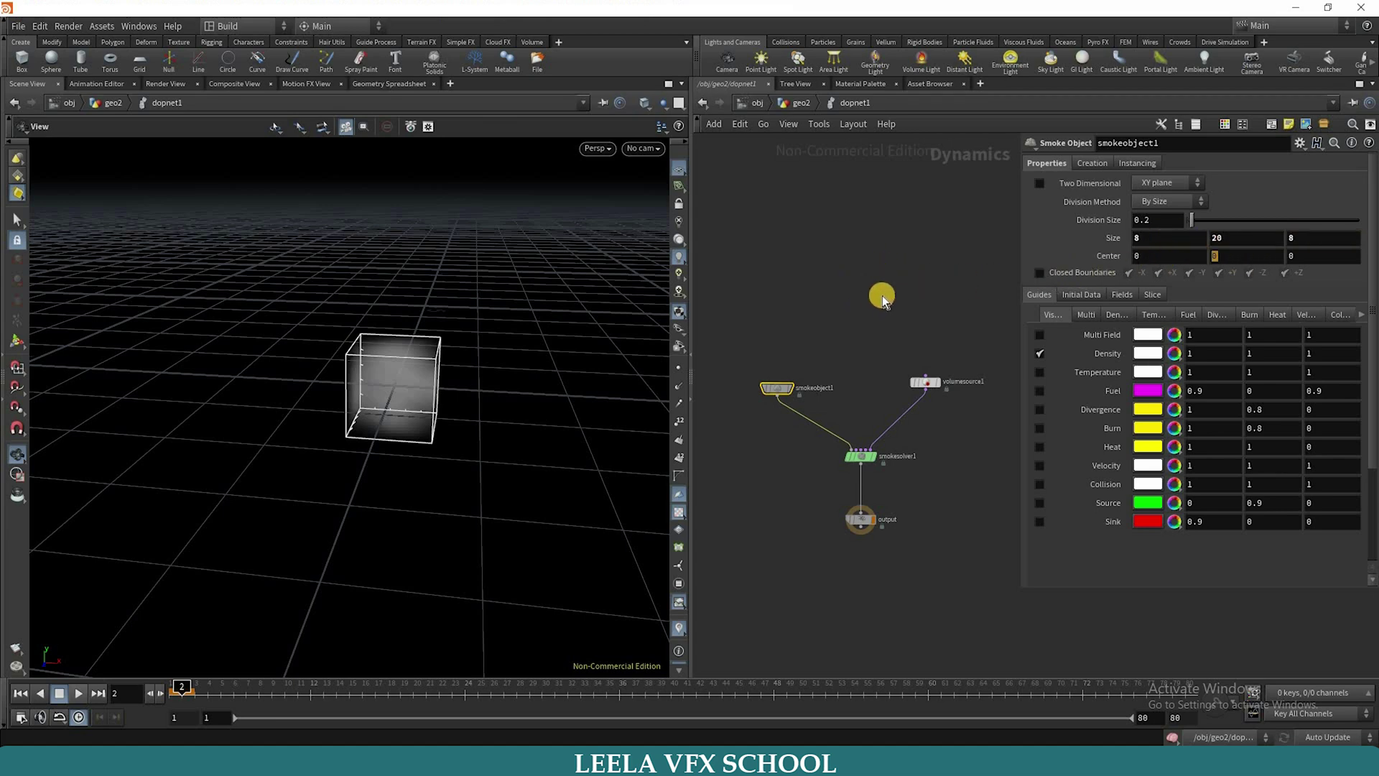
{"action": "key", "text": "Tab"}
{"action": "key", "text": "Tab"}
{"action": "type", "text": "5"}
{"action": "key", "text": "Return"}
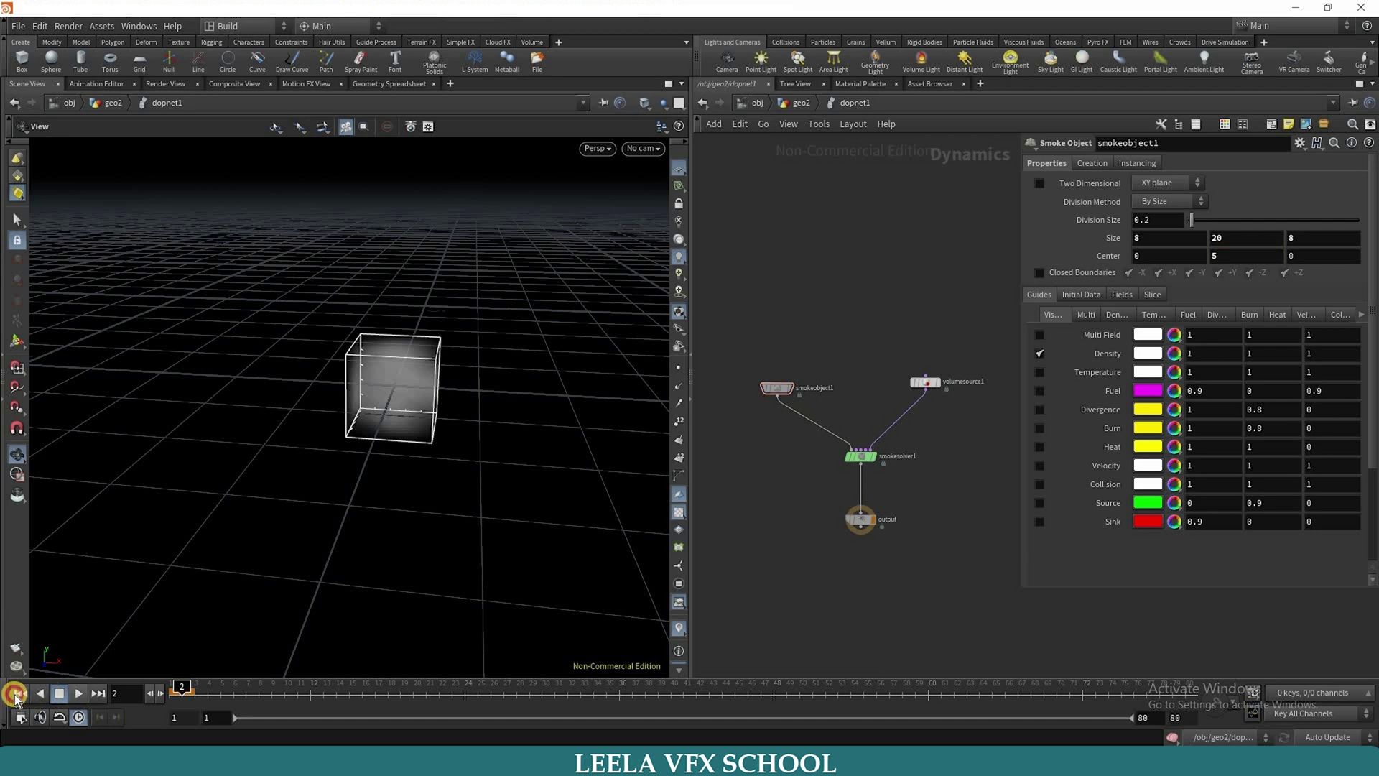
- Play the simulation from the first frame and scrub through the cached frames to examine the rising smoke column
{"action": "key", "text": "ctrl+Up"}
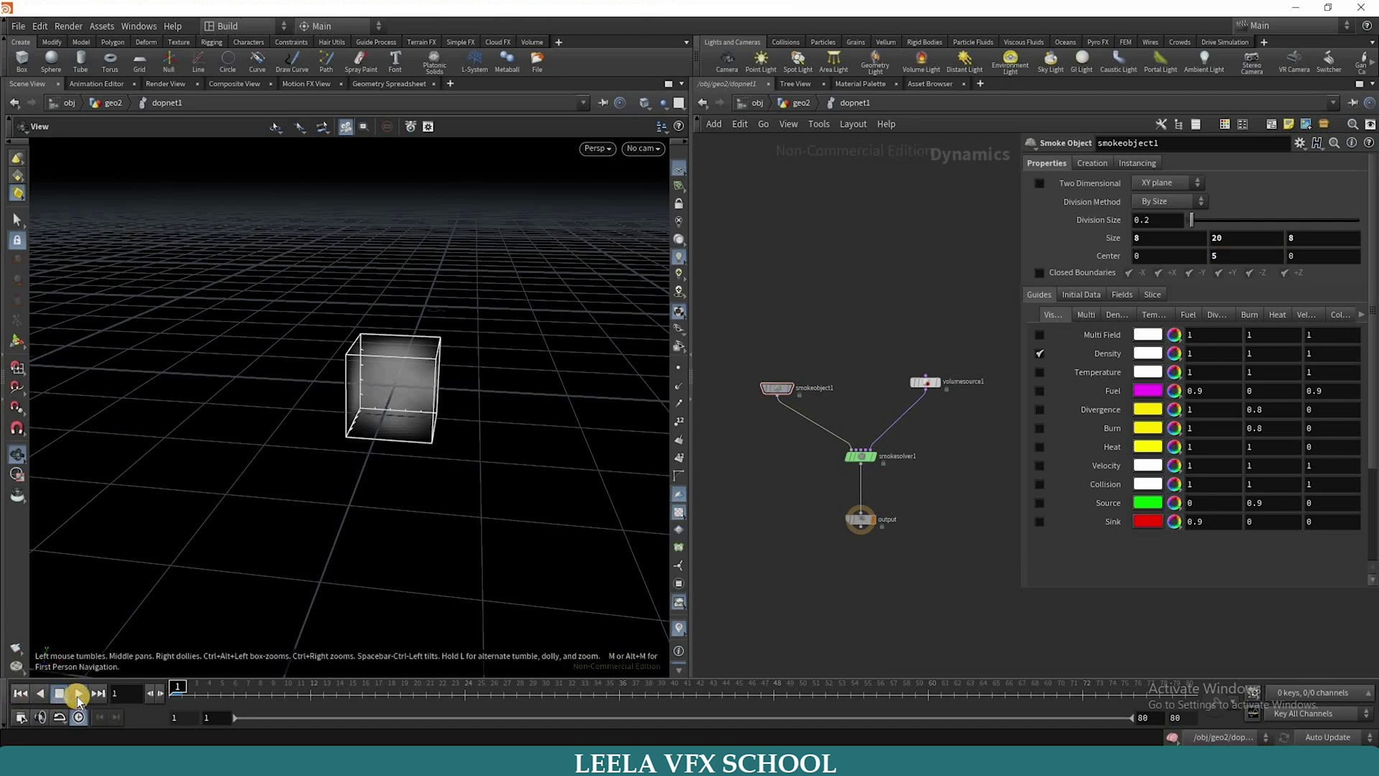
{"action": "left_click", "coordinate": [76, 696]}
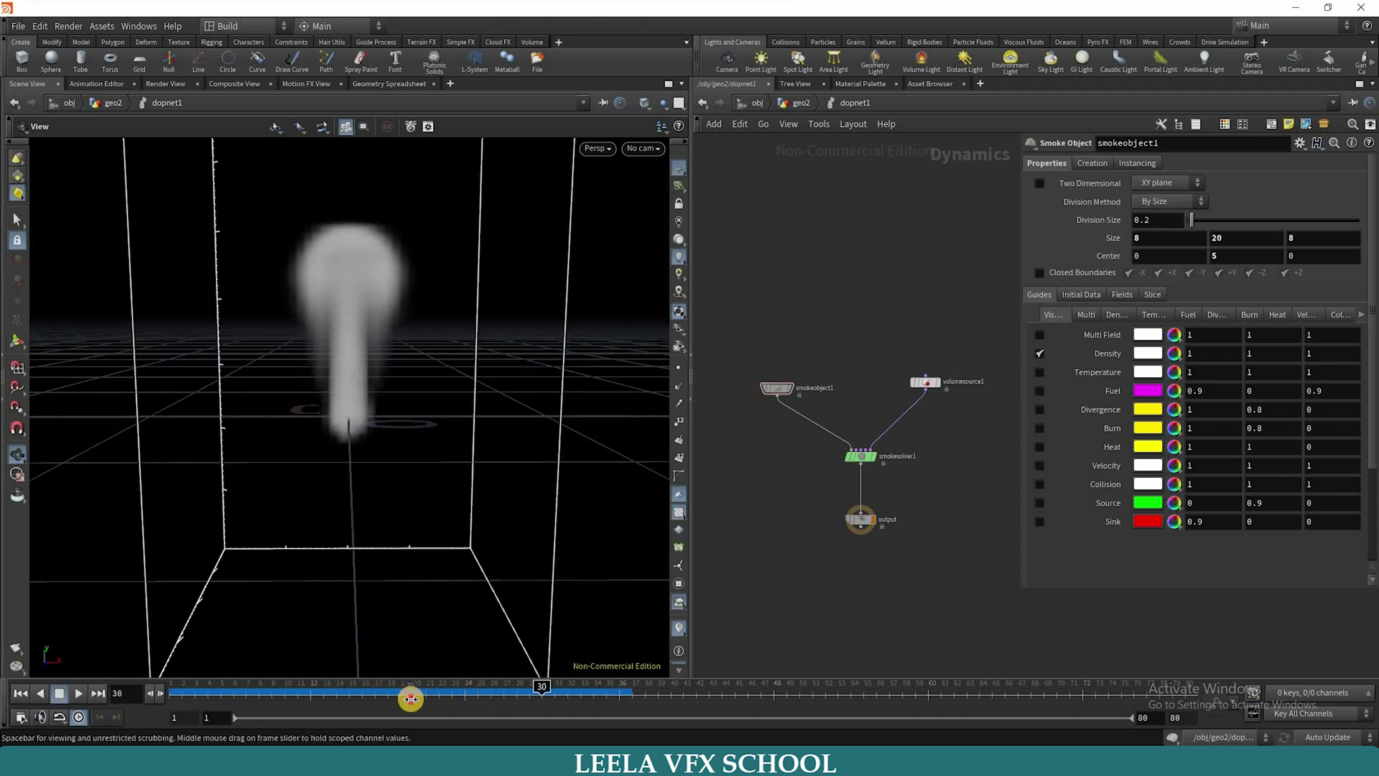
{"action": "key", "text": "Left"}
{"action": "key", "text": "Left"}
{"action": "key", "text": "Left"}
{"action": "key", "text": "Left"}
{"action": "key", "text": "Left"}
{"action": "key", "text": "Left"}
{"action": "key", "text": "Left"}
{"action": "key", "text": "Left"}
{"action": "key", "text": "Left"}
{"action": "key", "text": "Left"}
{"action": "key", "text": "Left"}
{"action": "key", "text": "Left"}
{"action": "key", "text": "Left"}
{"action": "key", "text": "Left"}
{"action": "key", "text": "Left"}
{"action": "key", "text": "Left"}
{"action": "key", "text": "Left"}
{"action": "key", "text": "Left"}
{"action": "key", "text": "Left"}
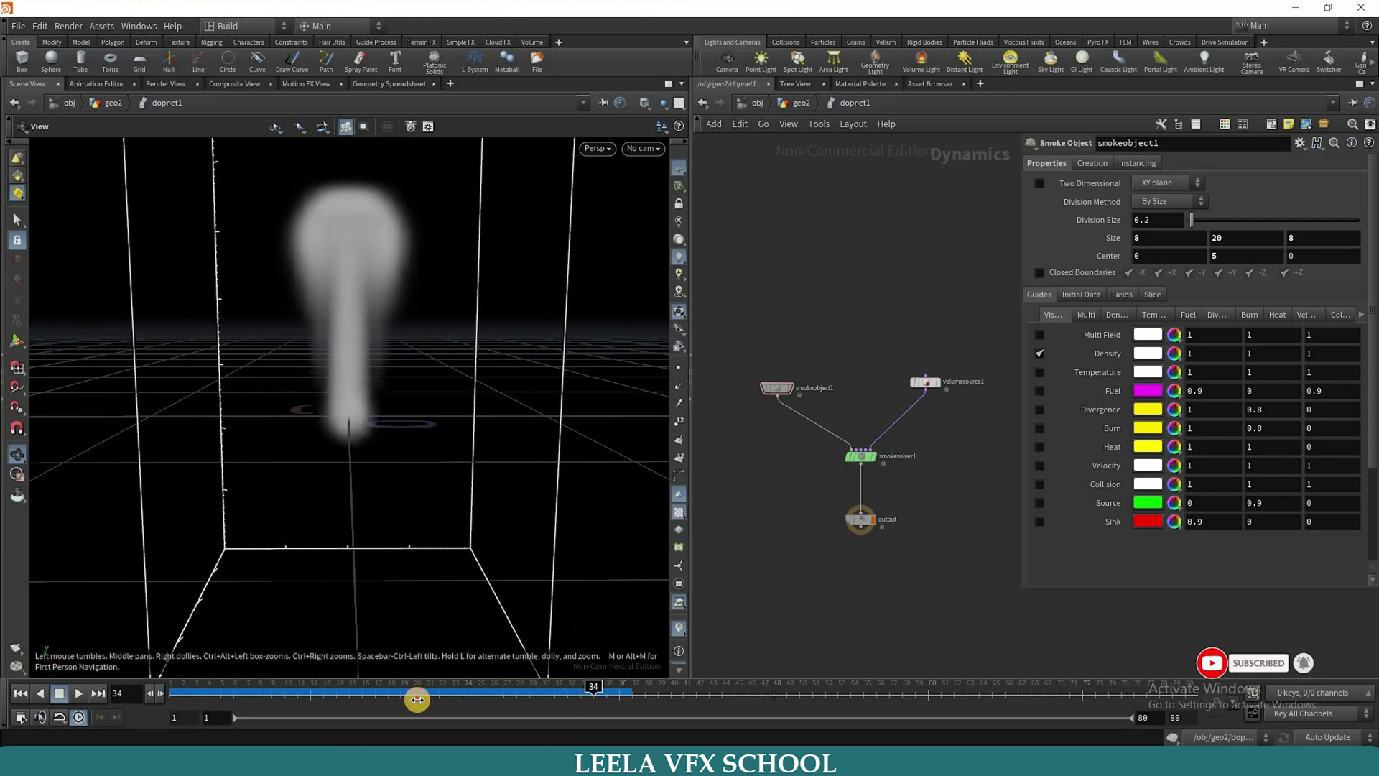
- Set the Smoke Object's division size to 0.05, then replay the simulation from the first frame and scrub the cached frames
{"action": "left_click", "coordinate": [489, 698]}
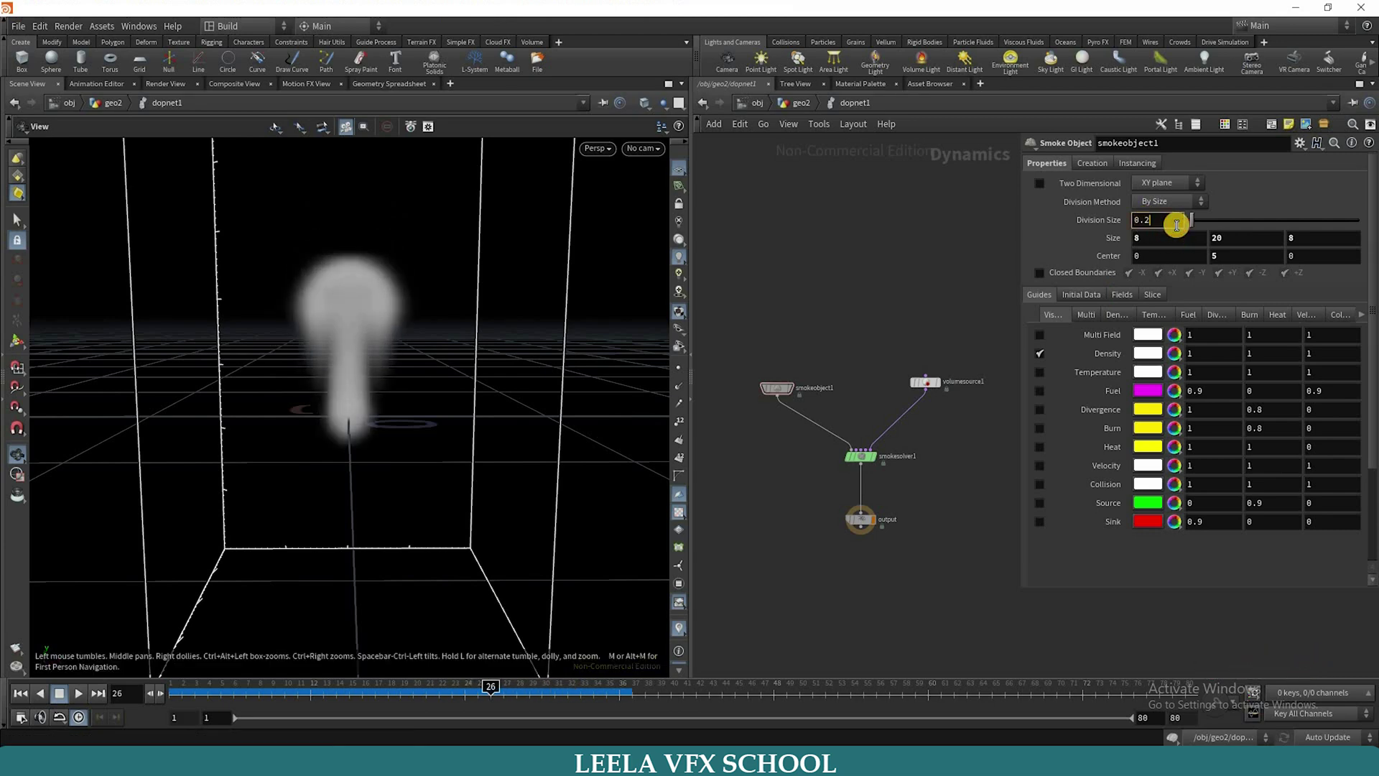
{"action": "left_click", "coordinate": [1182, 226]}
{"action": "type", "text": "0.05"}
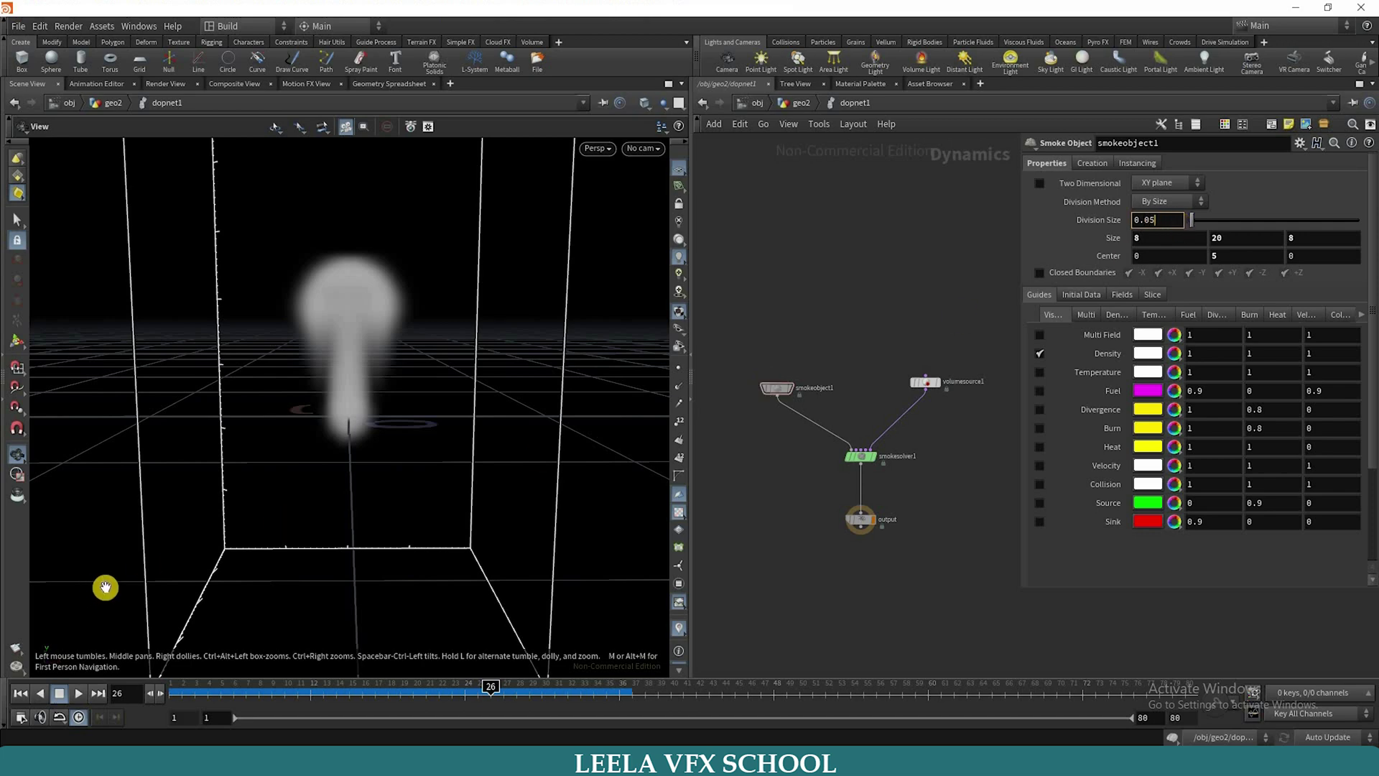
{"action": "key", "text": "Return"}
{"action": "left_click", "coordinate": [19, 693]}
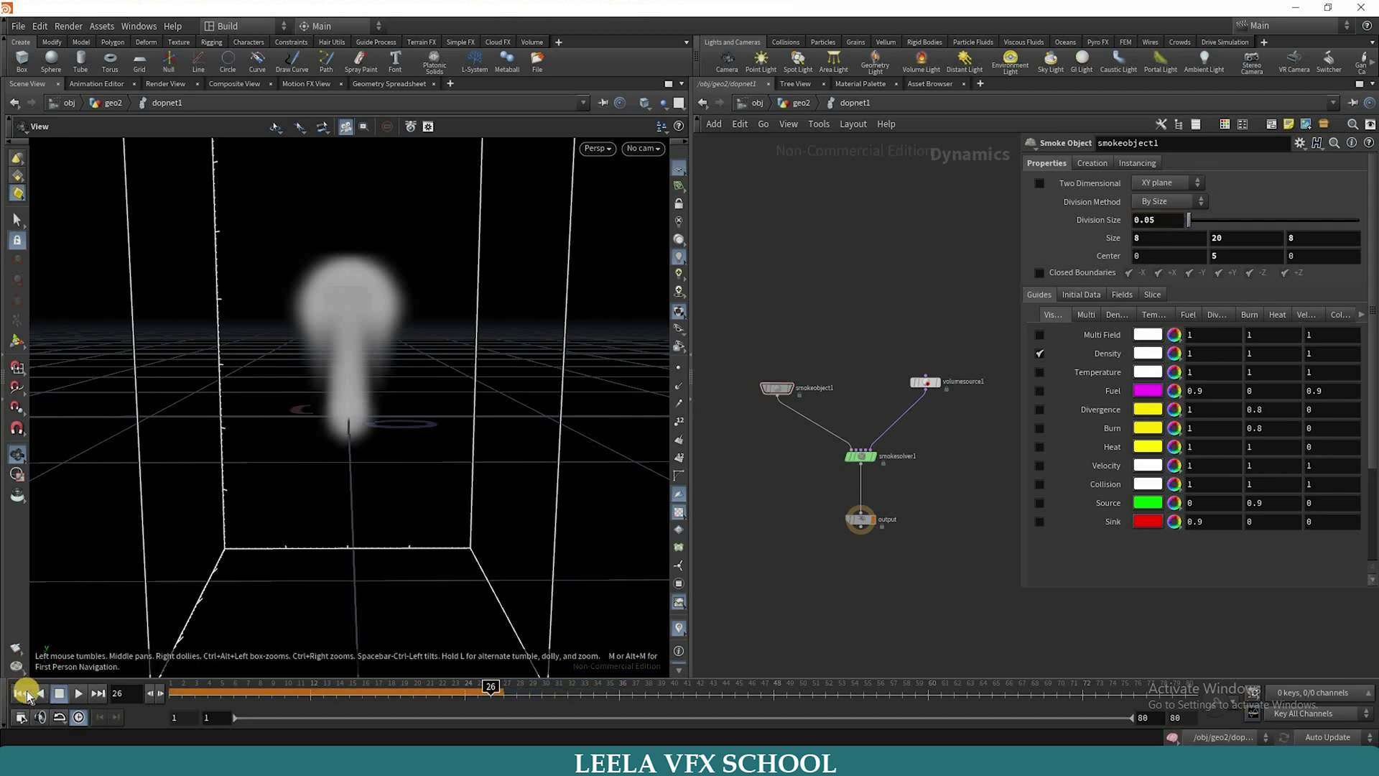
{"action": "left_click", "coordinate": [79, 697]}
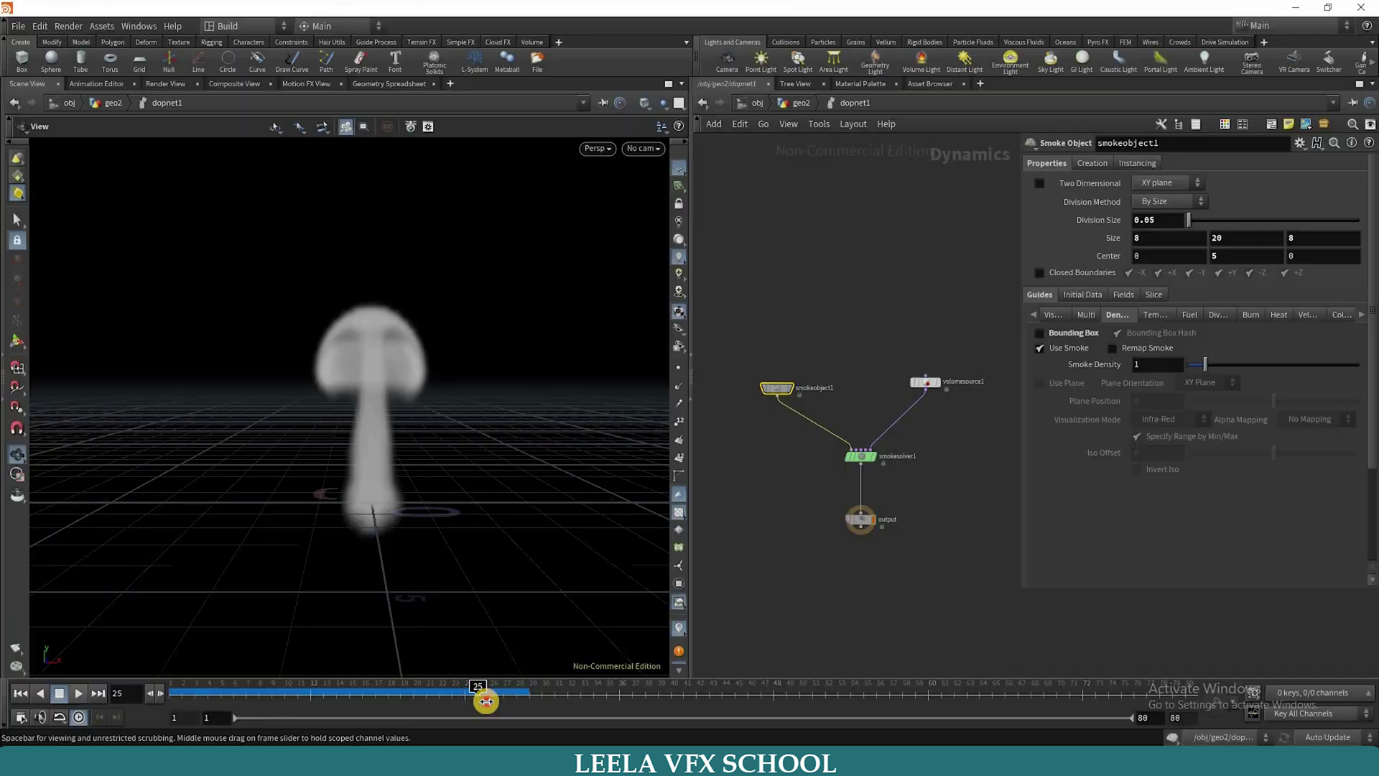
{"action": "mouse_move", "coordinate": [483, 699]}
{"action": "left_mouse_down"}
{"action": "mouse_move", "coordinate": [446, 699]}
{"action": "mouse_move", "coordinate": [464, 699]}
{"action": "left_mouse_up"}
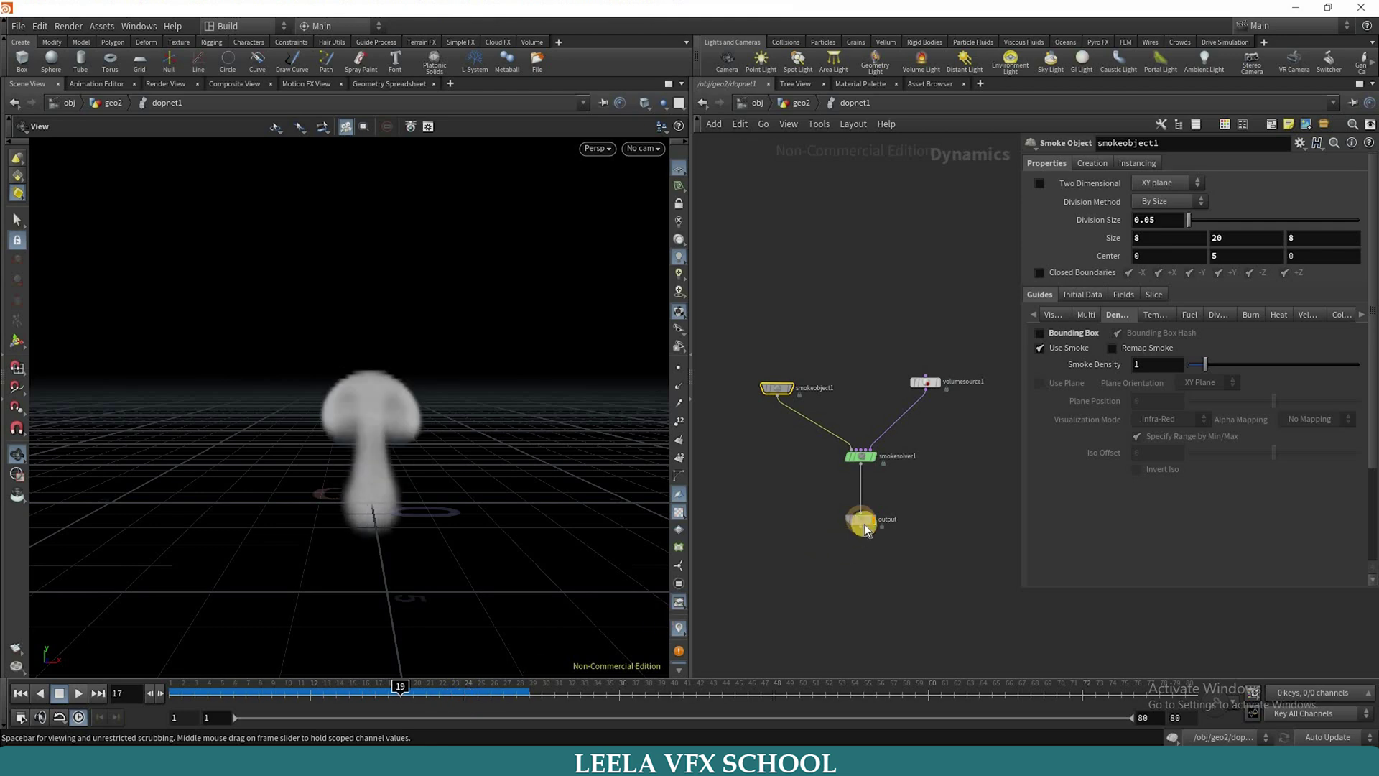
- Enable Use OpenCL in the Smoke Solver's advanced settings and return to the first frame
{"action": "left_click", "coordinate": [867, 460]}
{"action": "left_click", "coordinate": [831, 451]}
{"action": "mouse_move", "coordinate": [821, 440]}
{"action": "left_mouse_down"}
{"action": "mouse_move", "coordinate": [794, 409]}
{"action": "mouse_move", "coordinate": [803, 429]}
{"action": "left_mouse_up"}
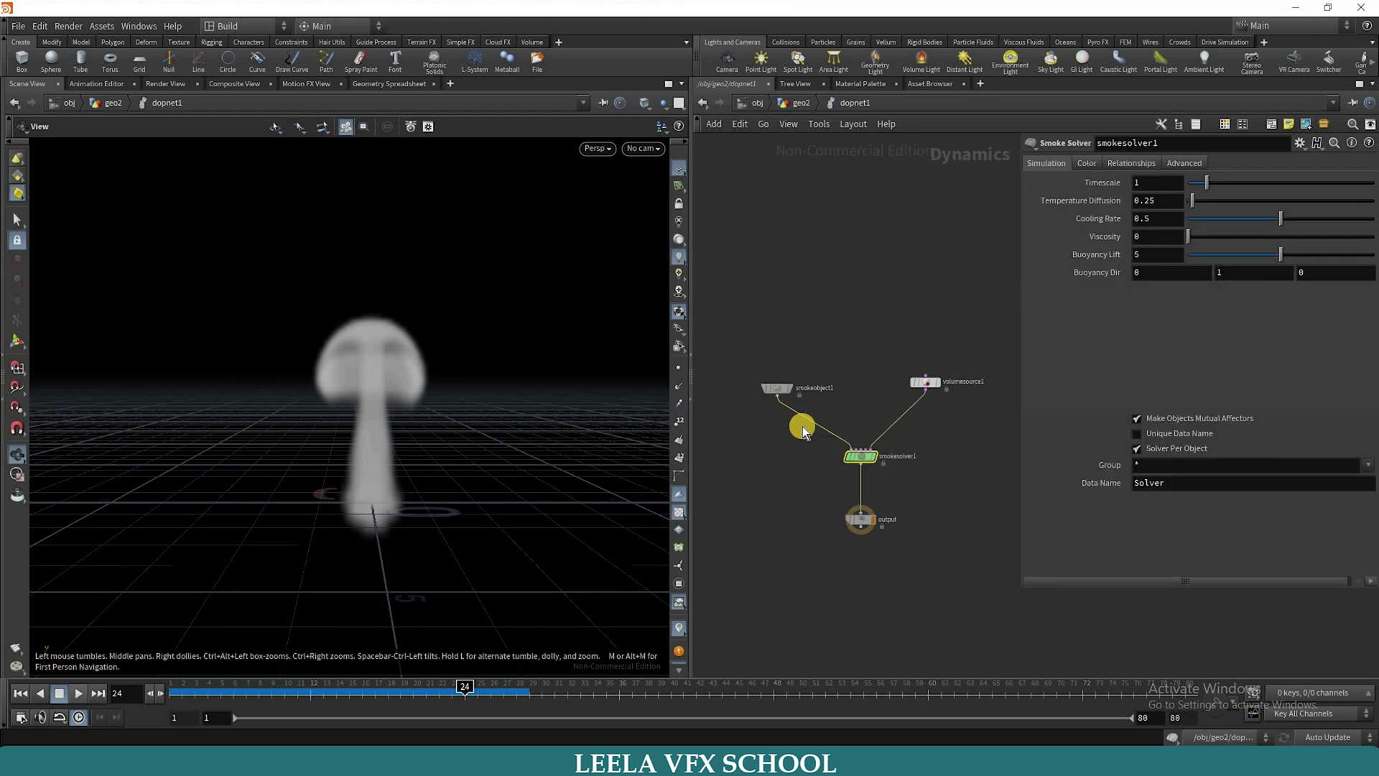
{"action": "left_click", "coordinate": [1184, 163]}
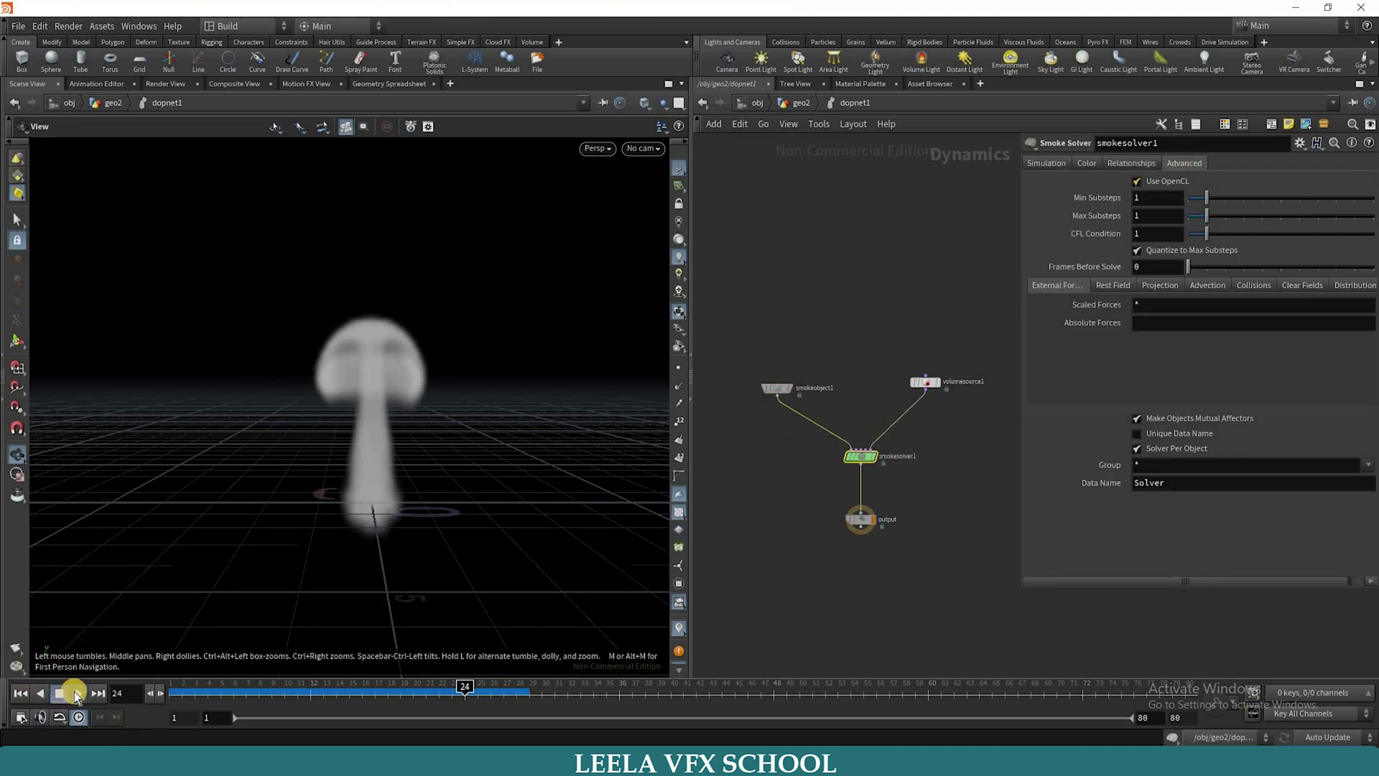
{"action": "key", "text": "ctrl+Up"}
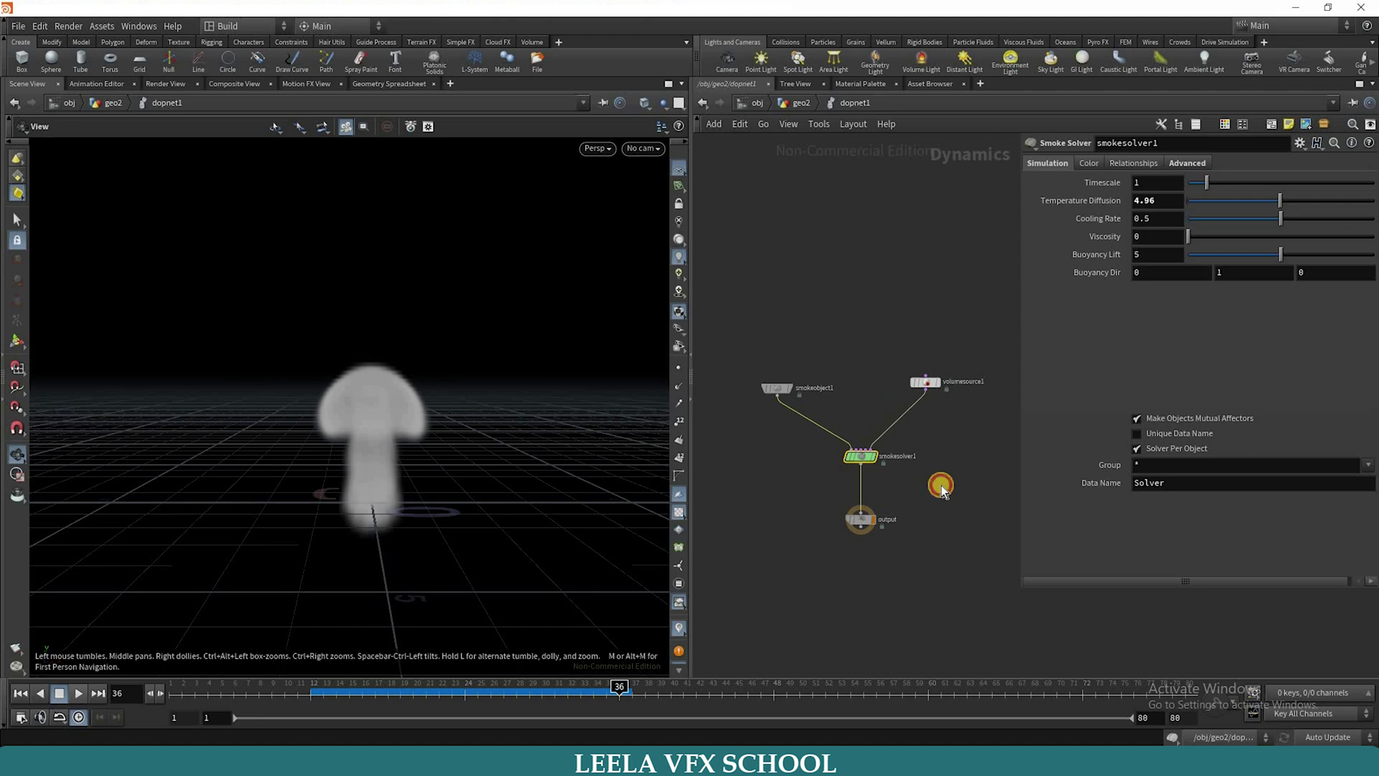
- Examine the DOP Network's cache settings at the geometry level and return inside the network
{"action": "key", "text": "u"}
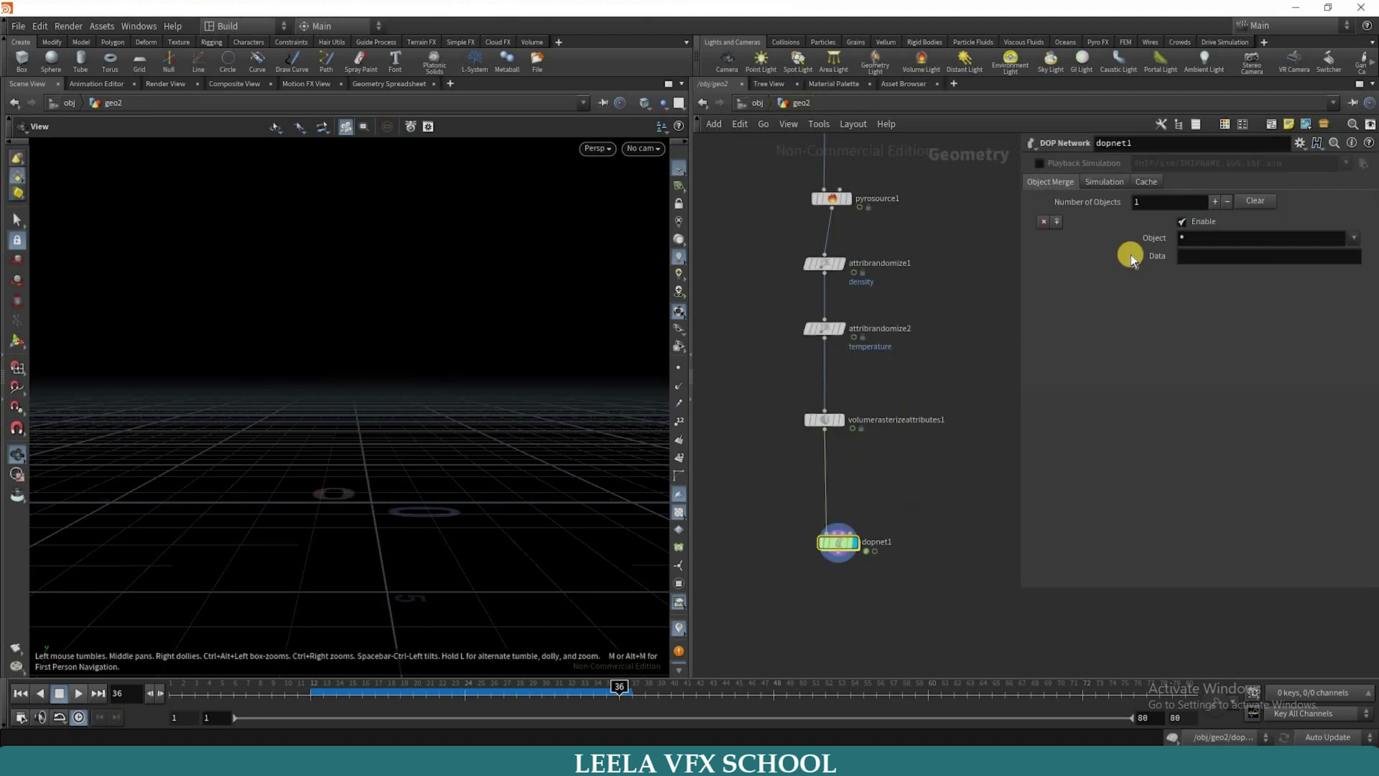
{"action": "left_click", "coordinate": [1147, 202]}
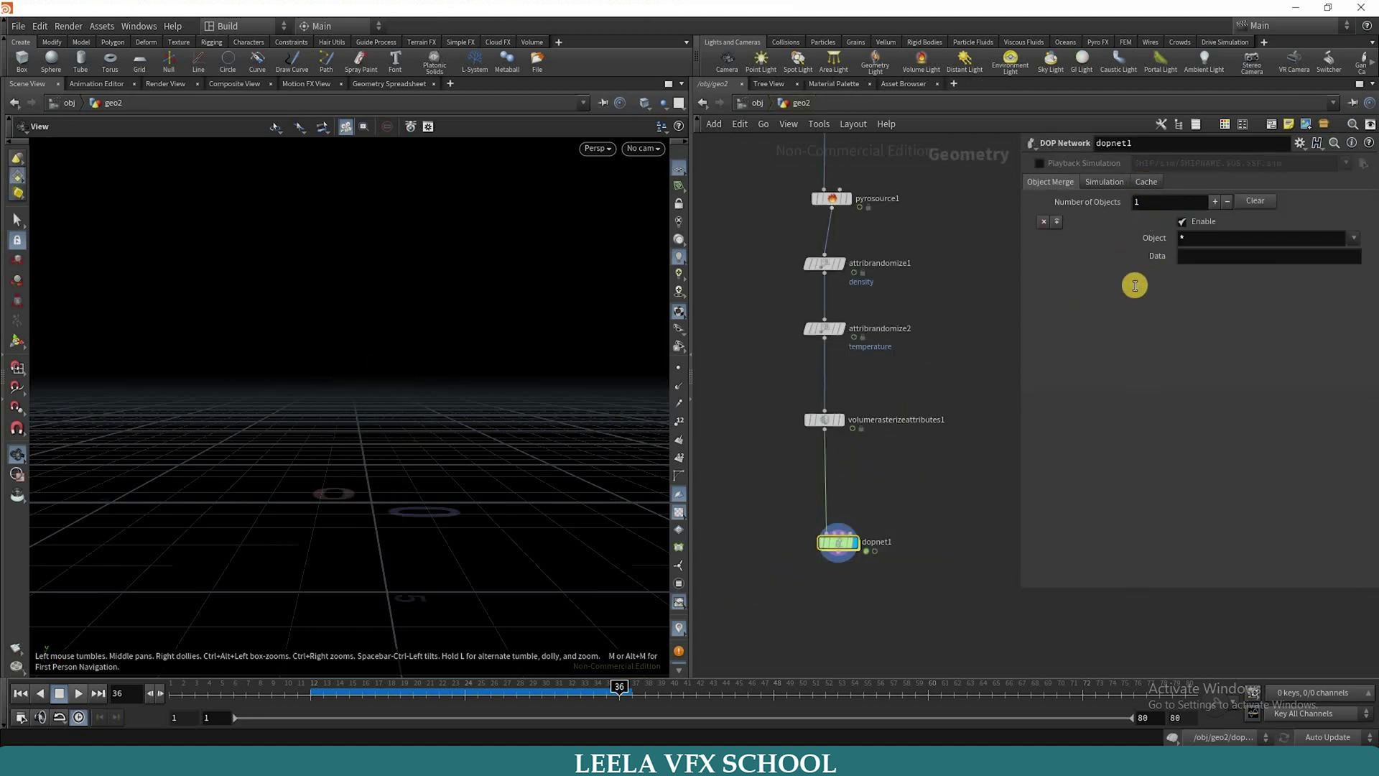
{"action": "key", "text": "ctrl+Tab"}
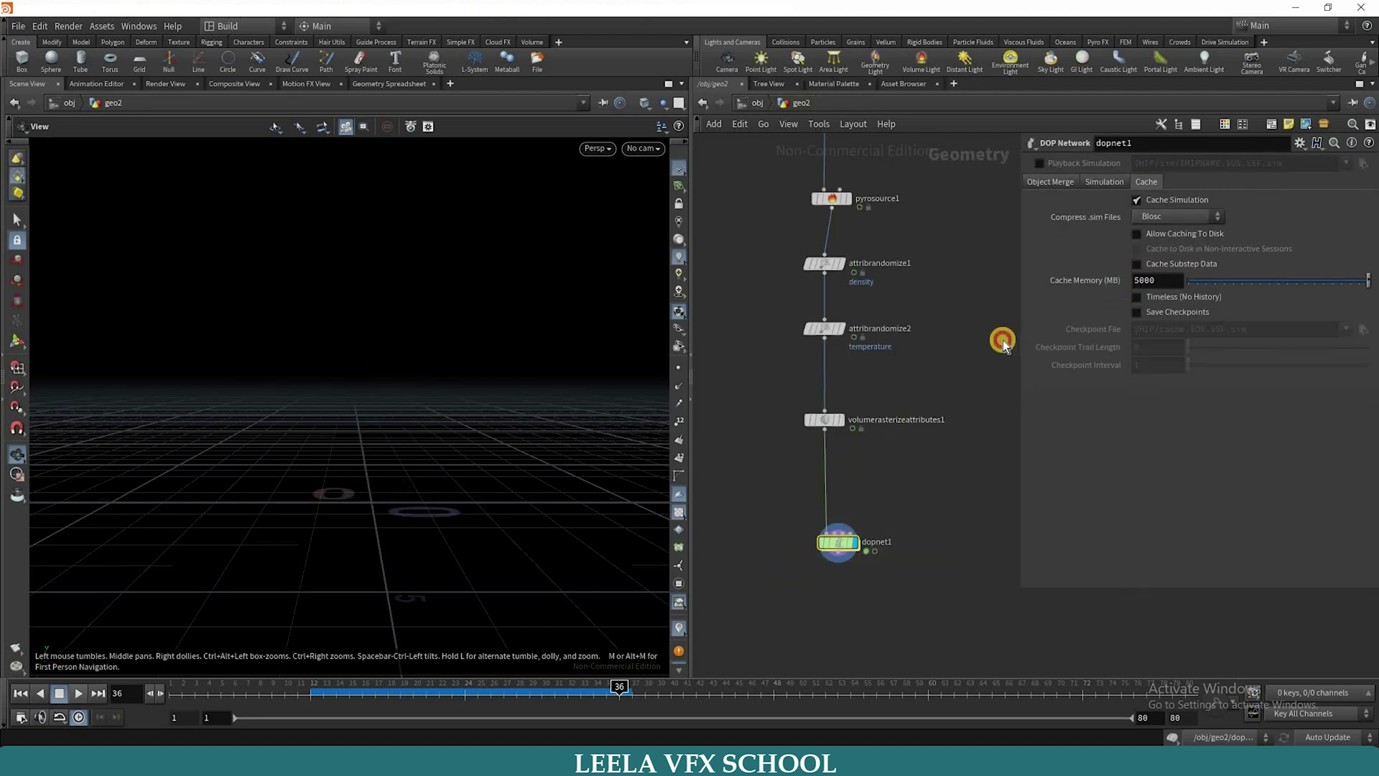
{"action": "left_click", "coordinate": [838, 545]}
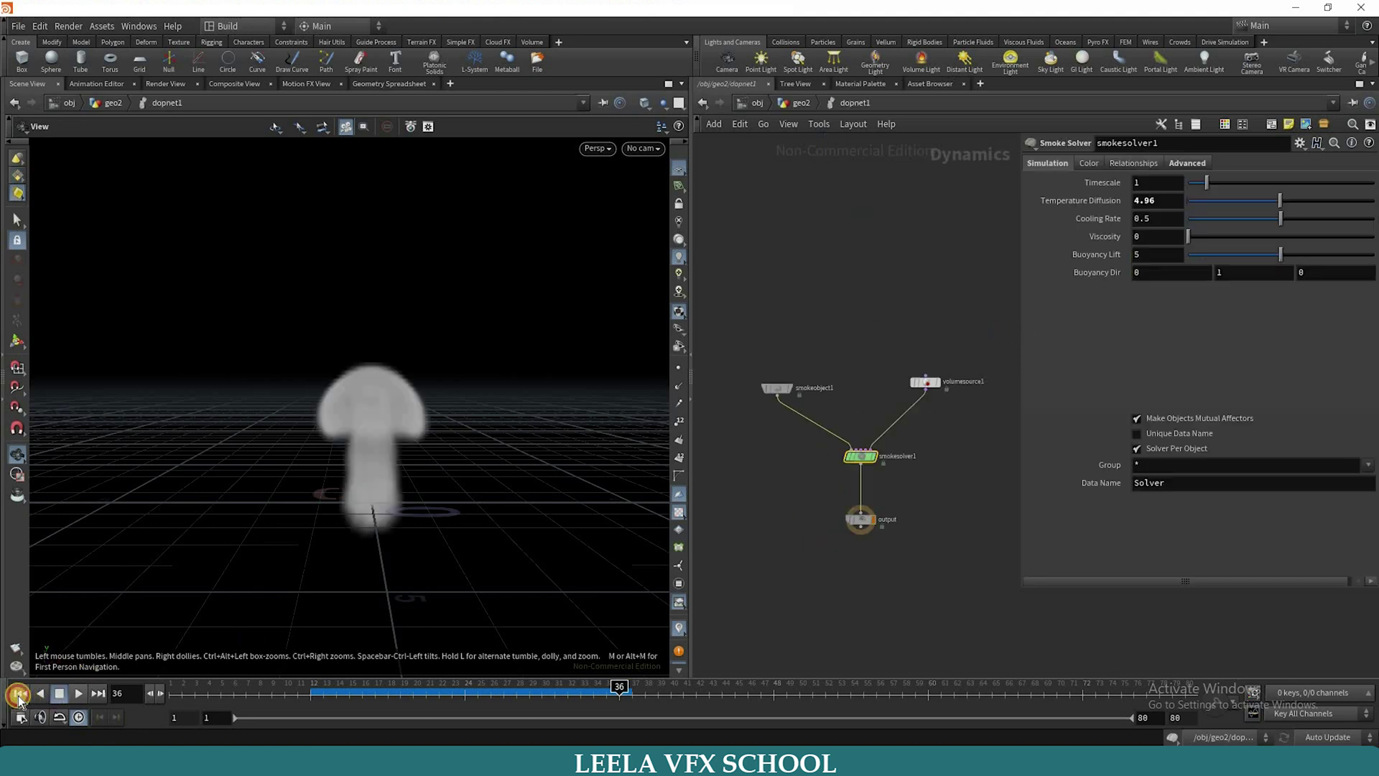
- Set the Smoke Solver's temperature diffusion to 0.1 and play the simulation from the first frame to review the smoke
{"action": "left_click", "coordinate": [20, 694]}
{"action": "type", "text": "0.1"}
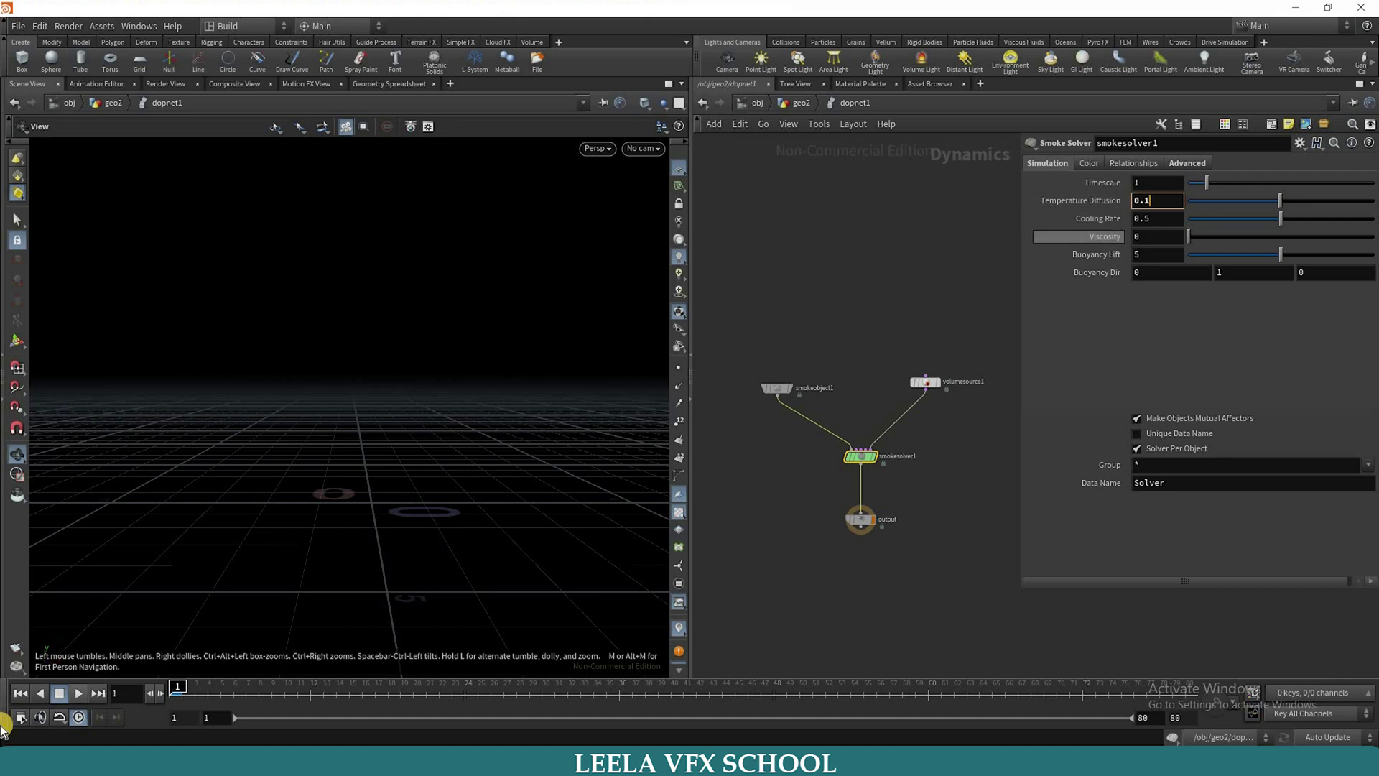
{"action": "key", "text": "Return"}
{"action": "left_click", "coordinate": [76, 691]}
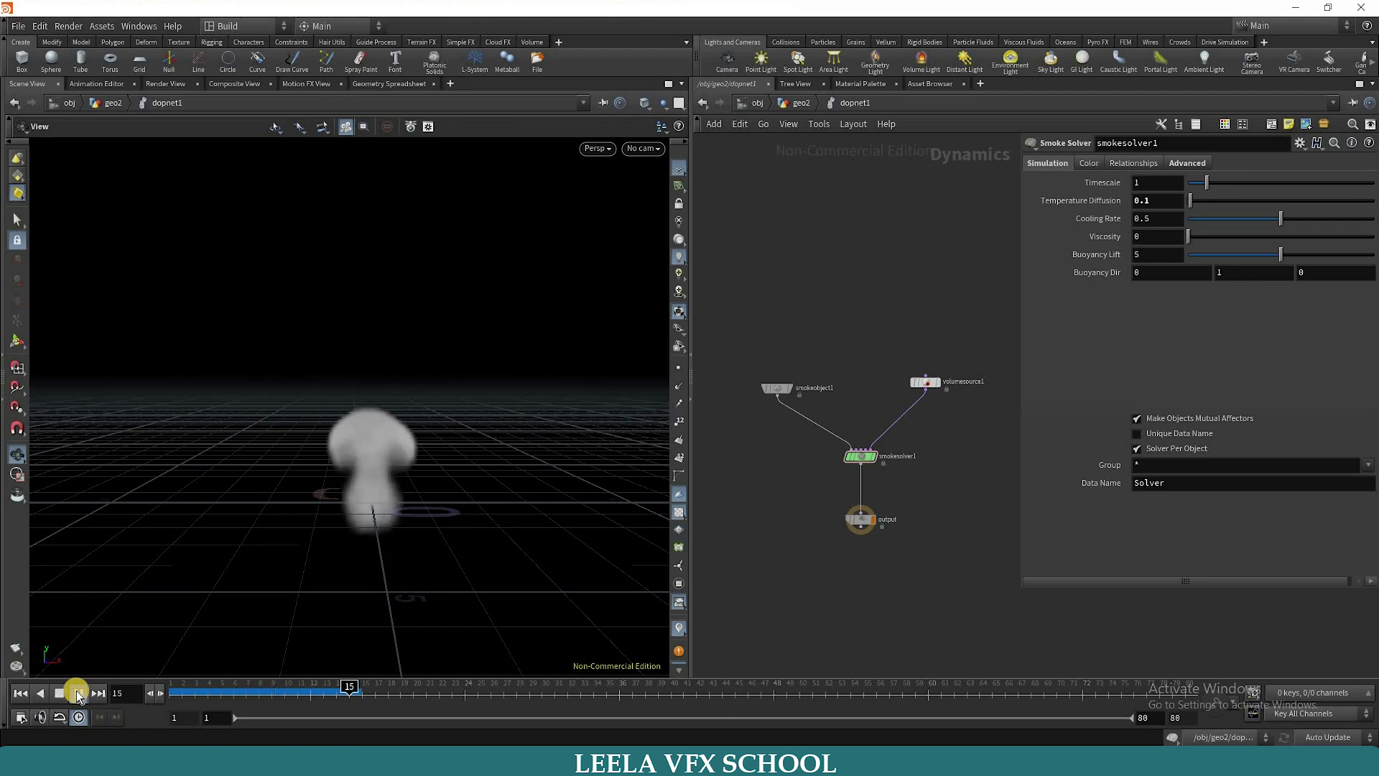
{"action": "left_click", "coordinate": [374, 693]}
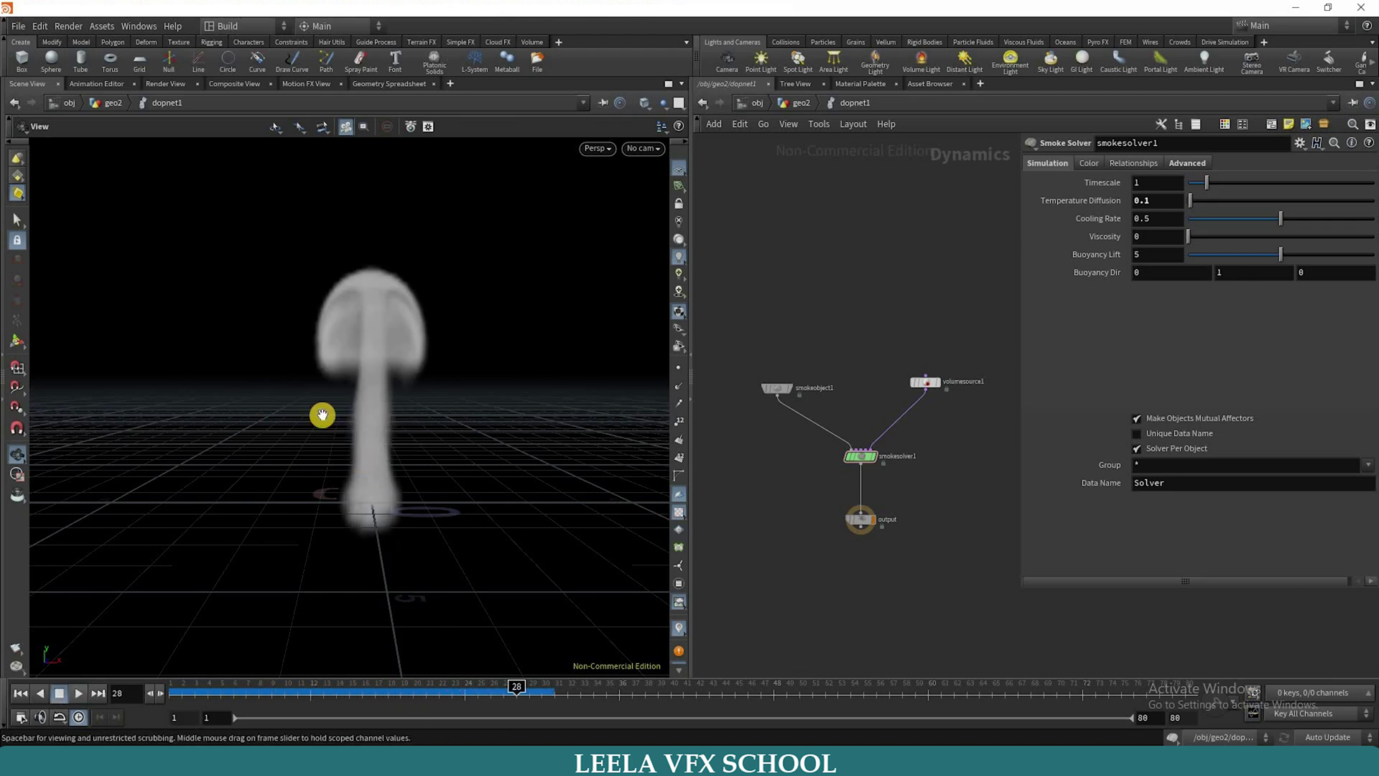
{"action": "left_click", "coordinate": [529, 691]}
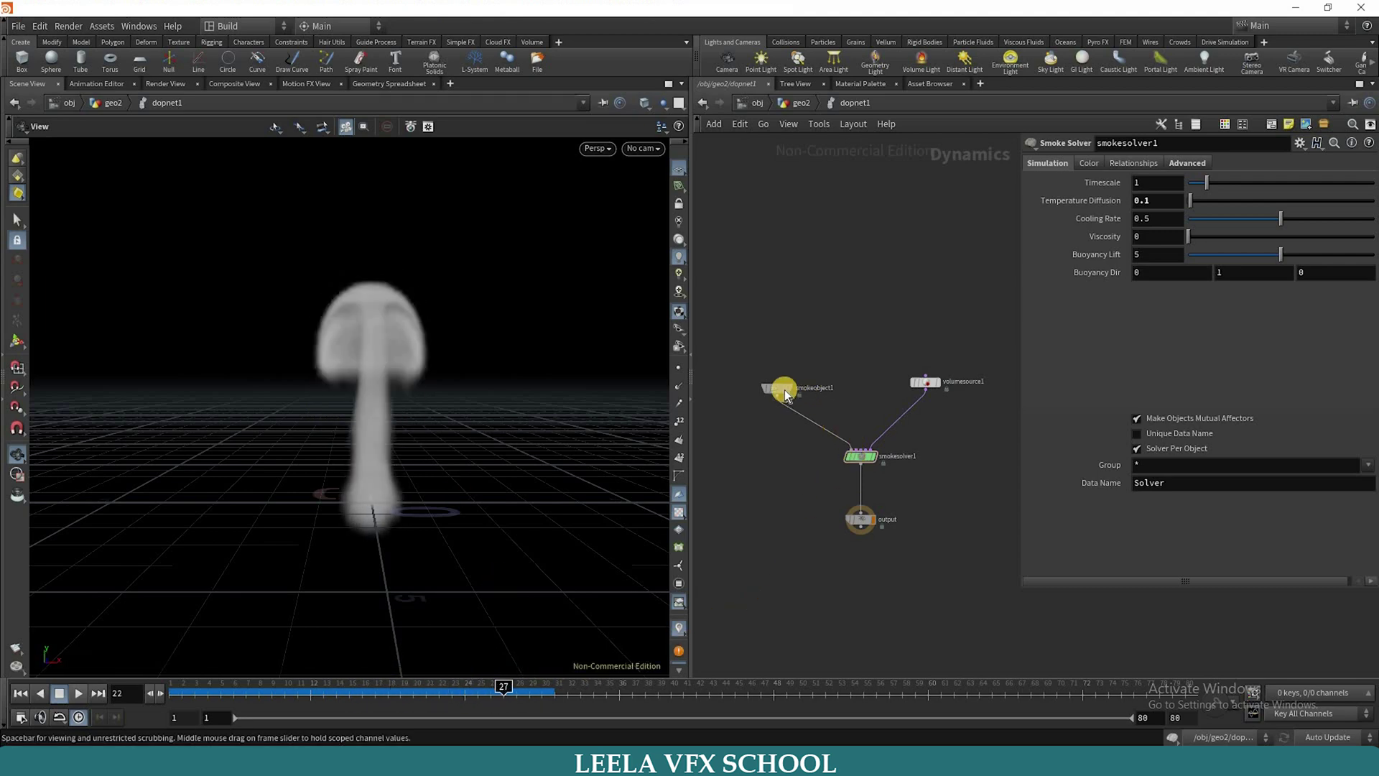
- Add a Gas Resize Fluid Dynamic node and connect it to the Smoke Solver
{"action": "key", "text": "l"}
{"action": "key", "text": "Tab"}
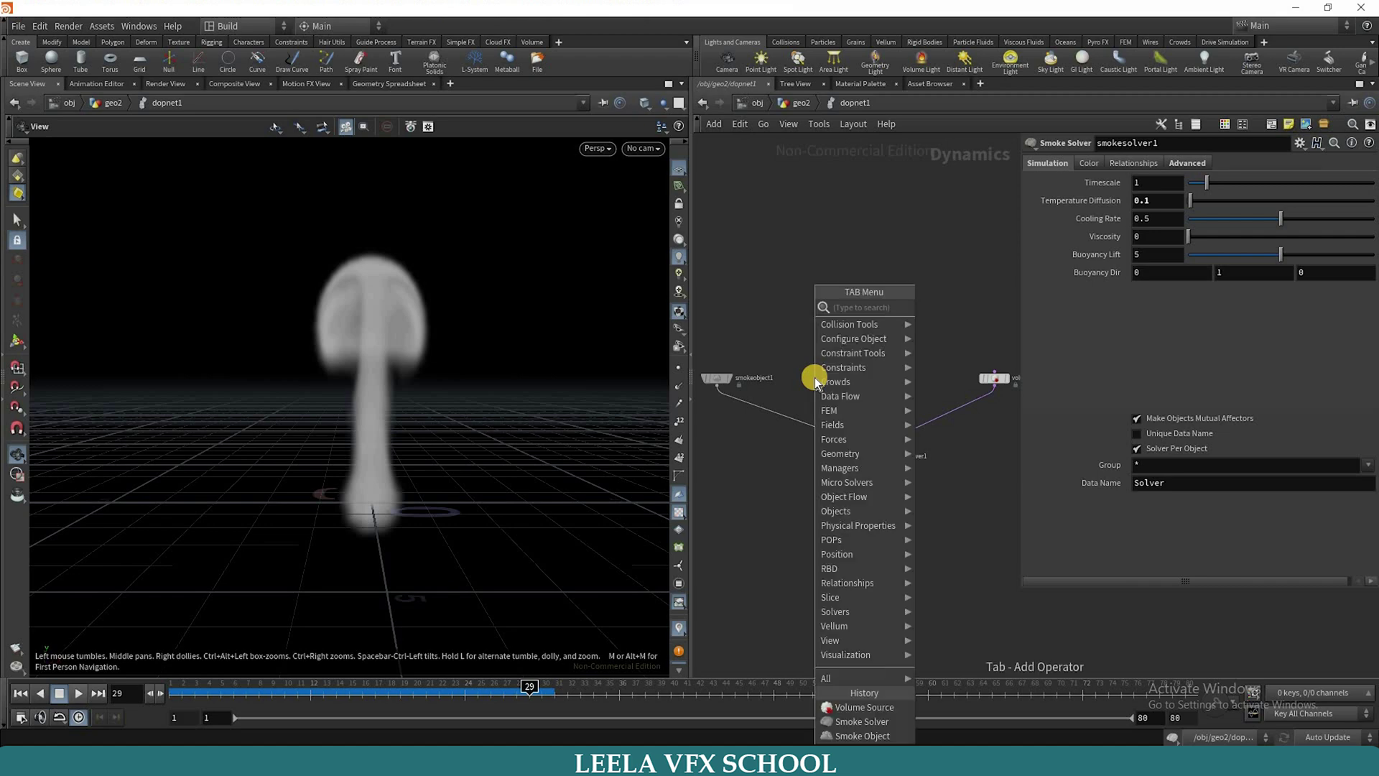
{"action": "type", "text": "gas"}
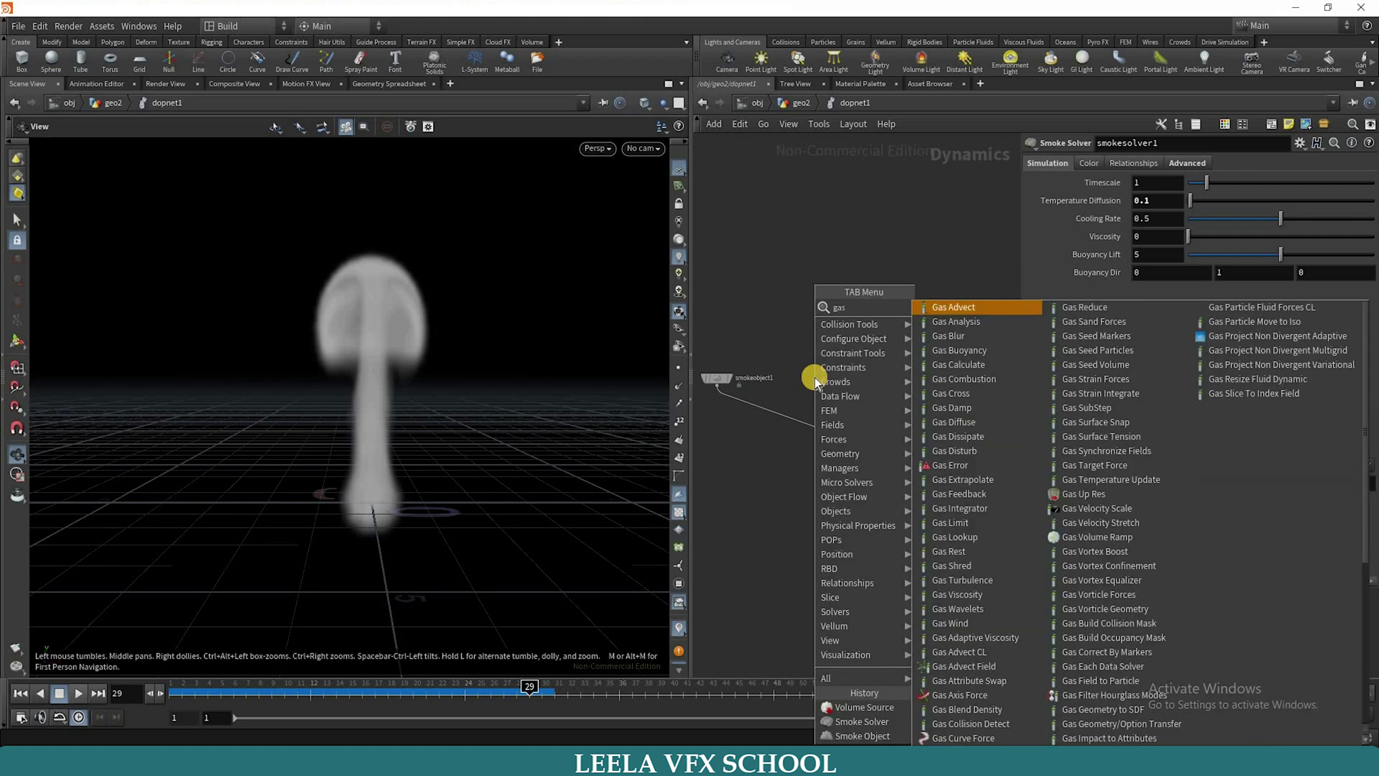
{"action": "type", "text": " r"}
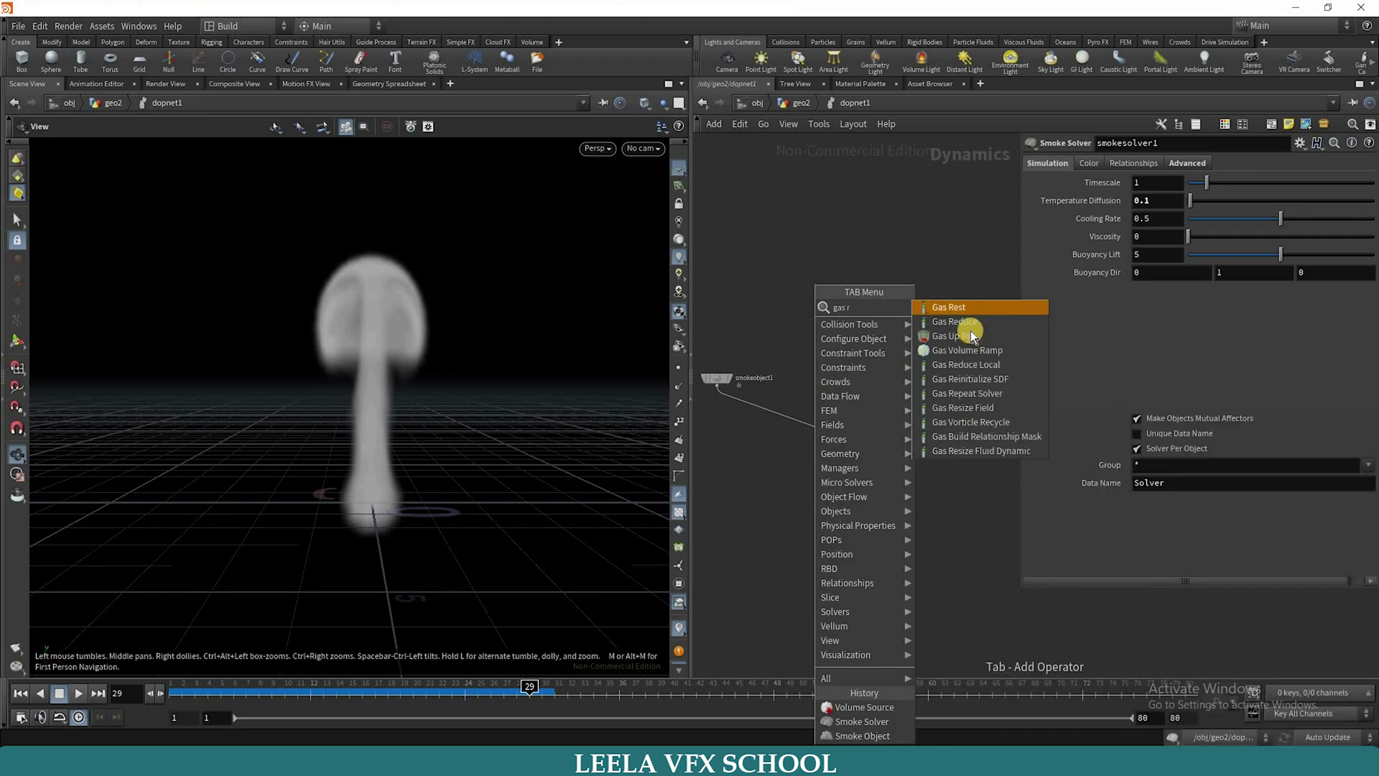
{"action": "type", "text": "esi"}
{"action": "left_click", "coordinate": [970, 321]}
{"action": "left_click", "coordinate": [829, 370]}
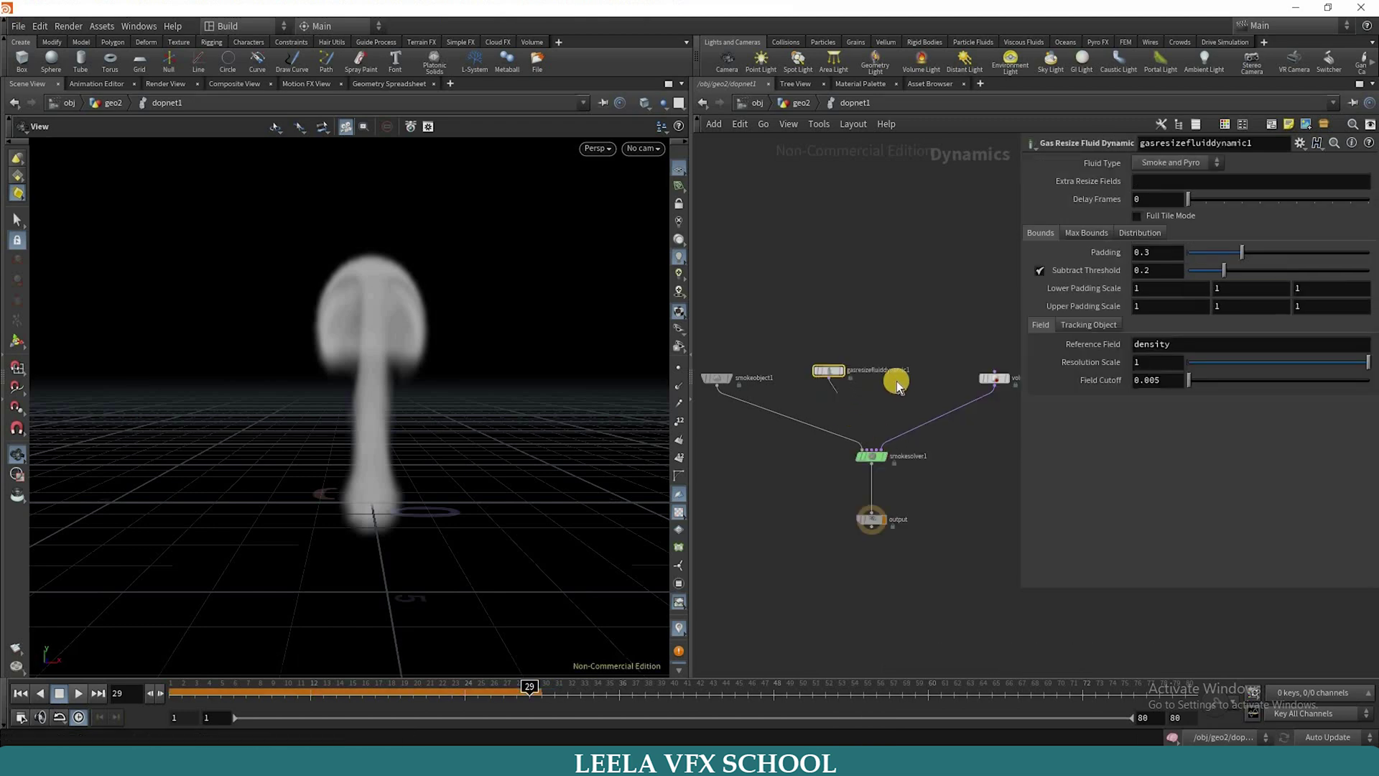
{"action": "left_click", "coordinate": [829, 378]}
{"action": "left_click", "coordinate": [902, 325]}
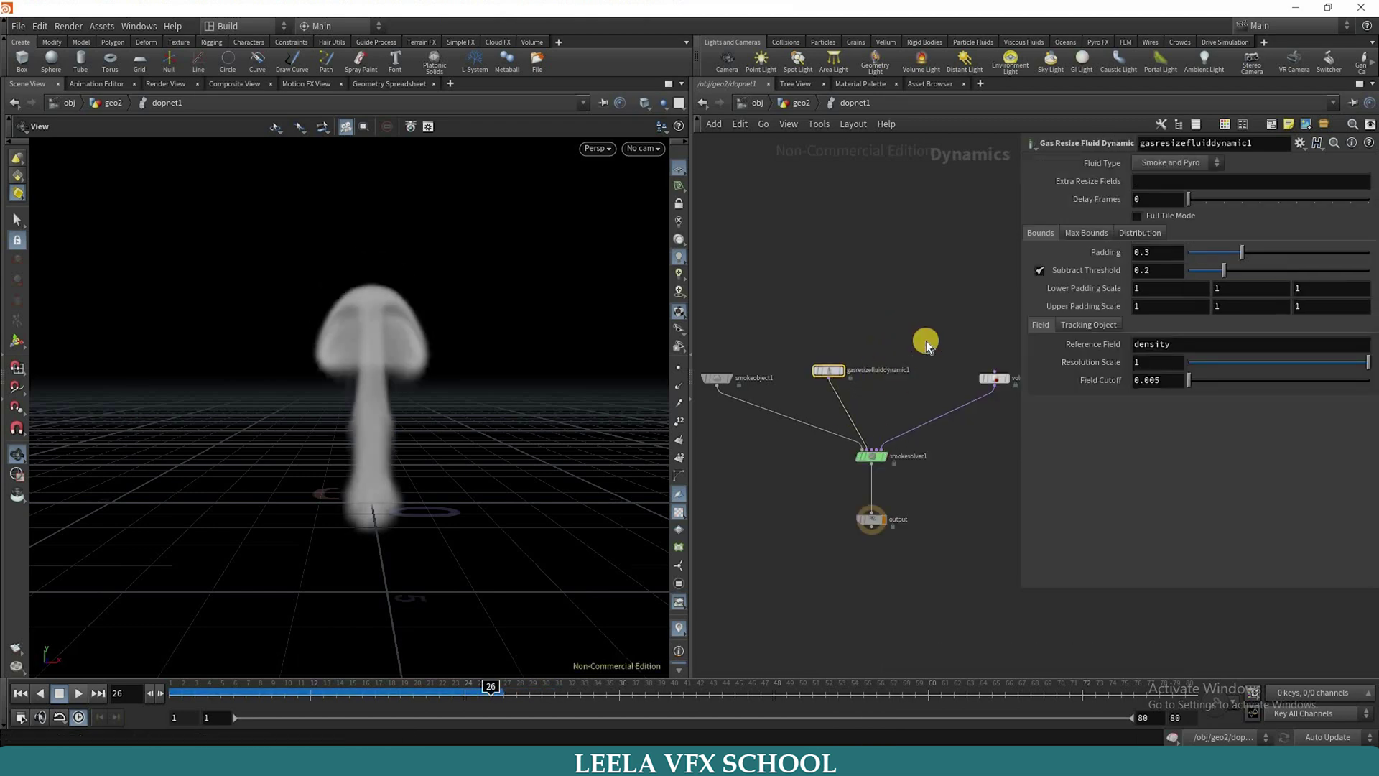
- Set the maximum bounds clamping of the Gas Resize Fluid Dynamic node to Manual
{"action": "left_click", "coordinate": [1085, 232]}
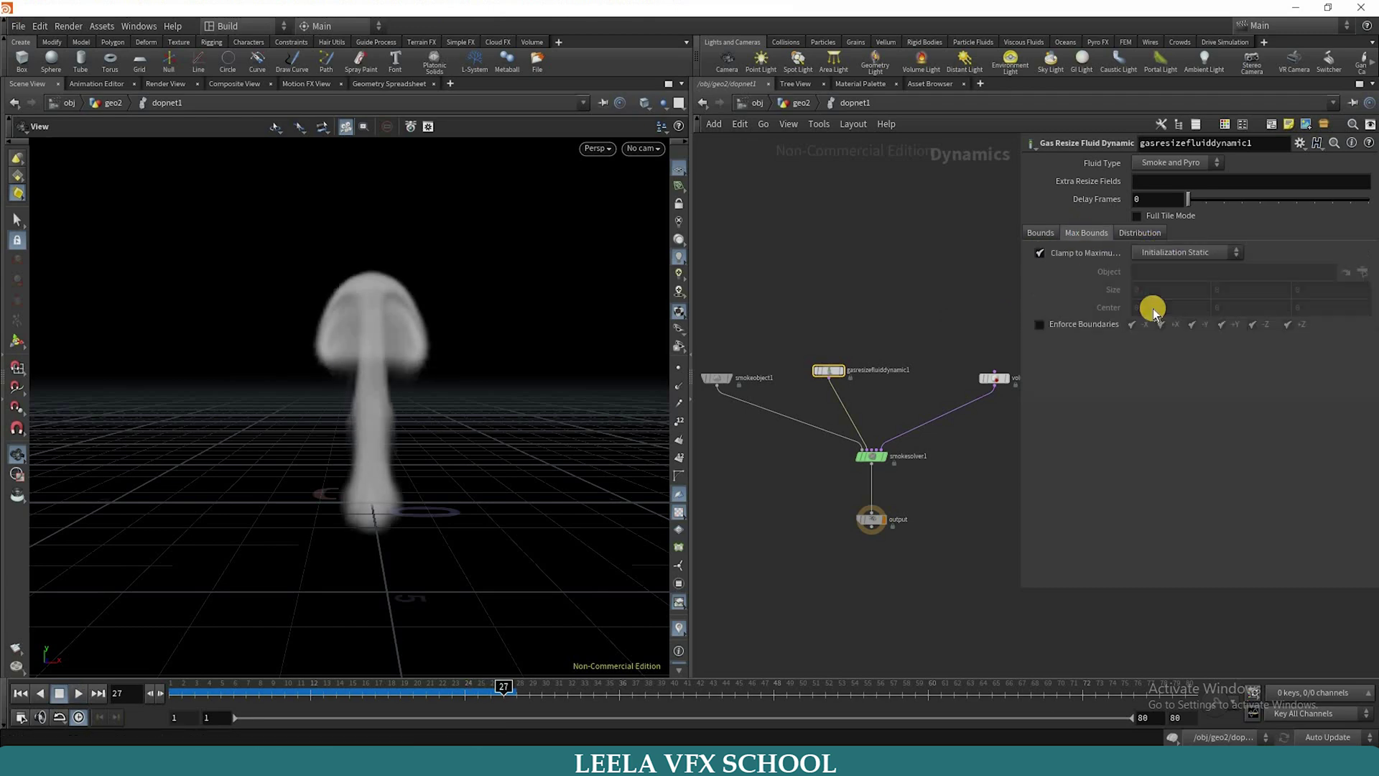
{"action": "left_click", "coordinate": [1189, 252]}
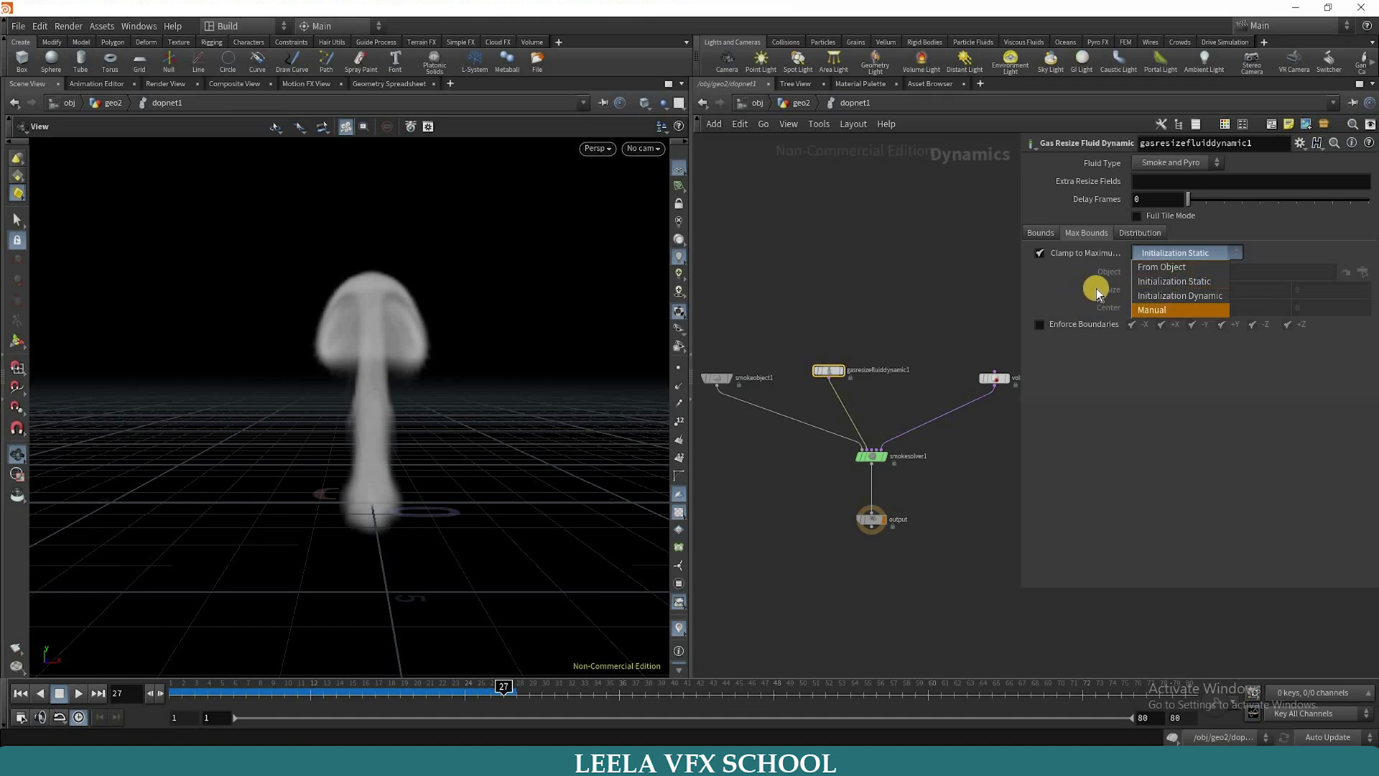
{"action": "left_click", "coordinate": [1184, 305]}
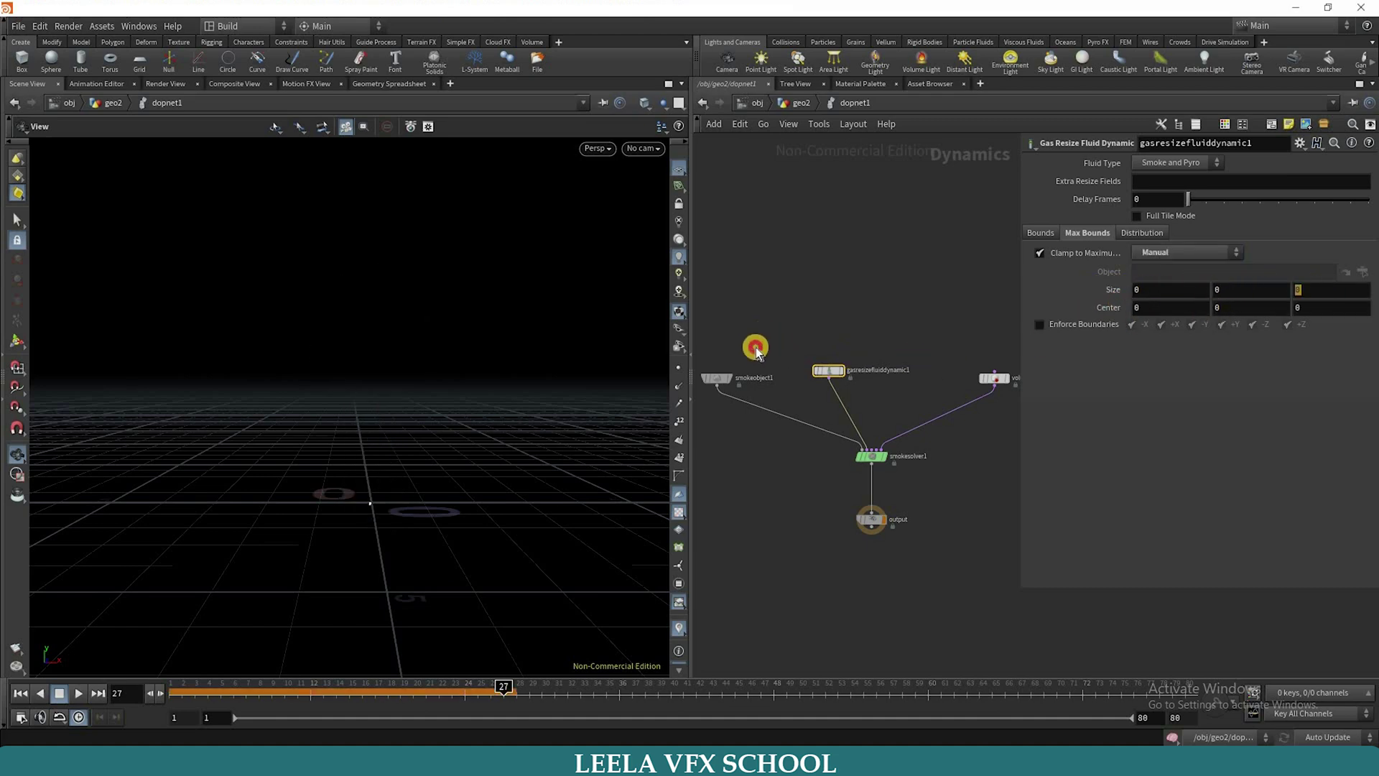
- Link the resize node's maximum bounds size and center to the Smoke Object's size and center with relative references
{"action": "left_click_drag", "start_coordinate": [768, 325], "coordinate": [704, 403]}
{"action": "right_click", "coordinate": [1094, 237]}
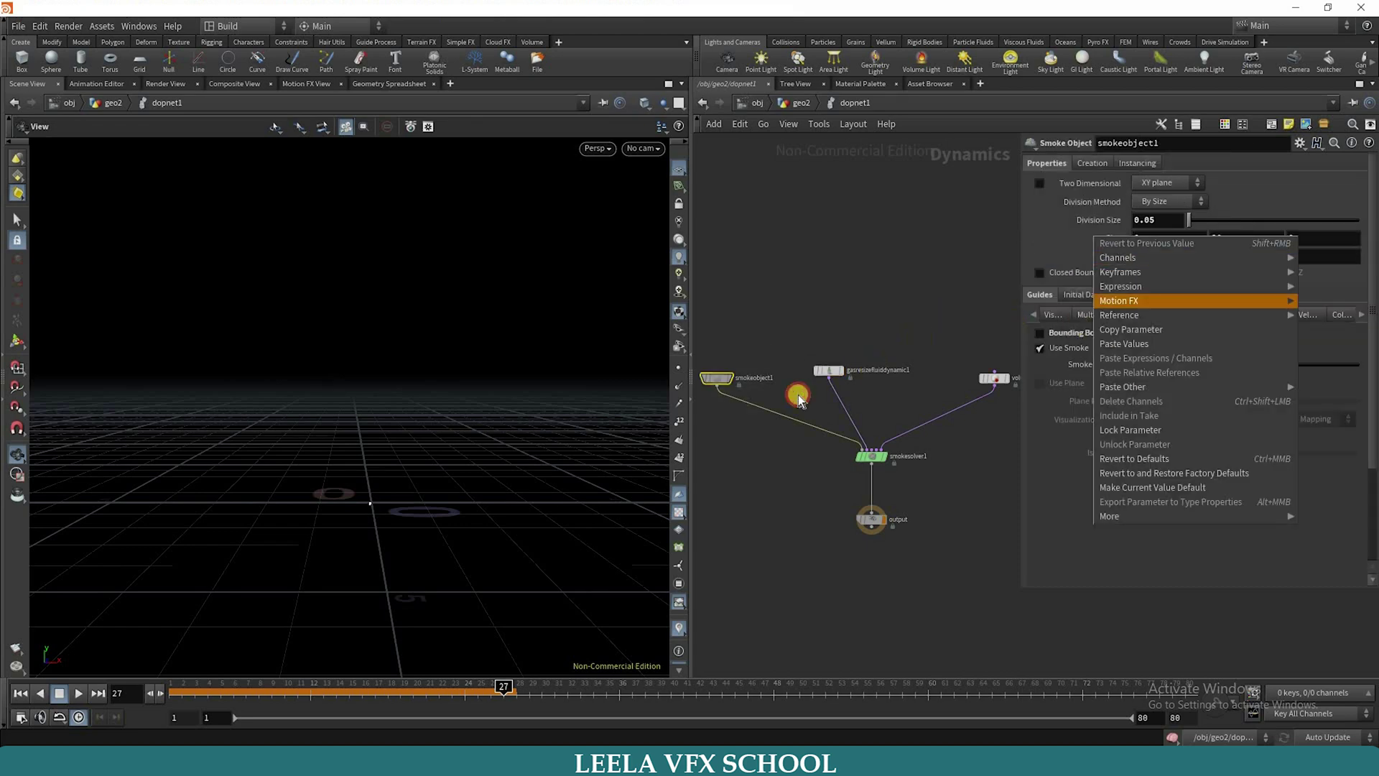
{"action": "left_click", "coordinate": [1121, 329]}
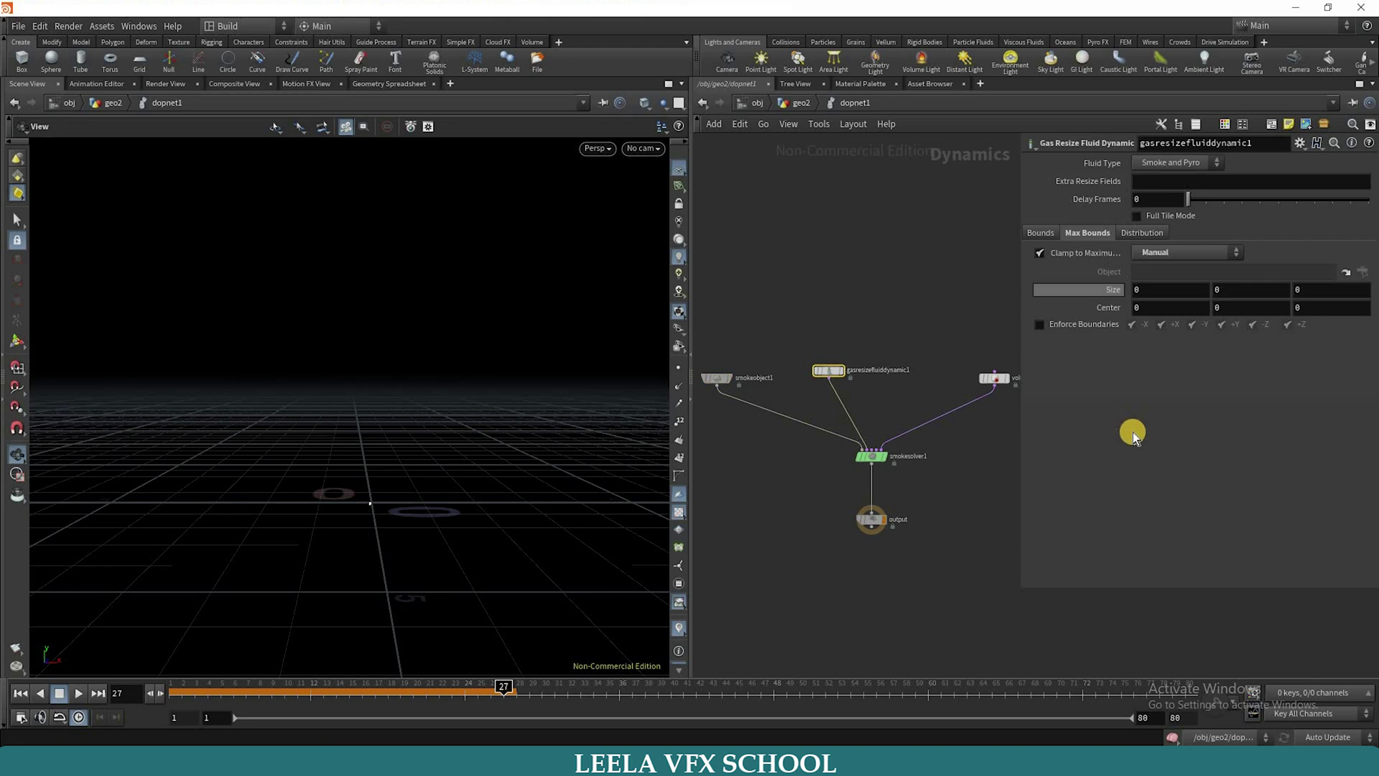
{"action": "right_click", "coordinate": [1132, 431]}
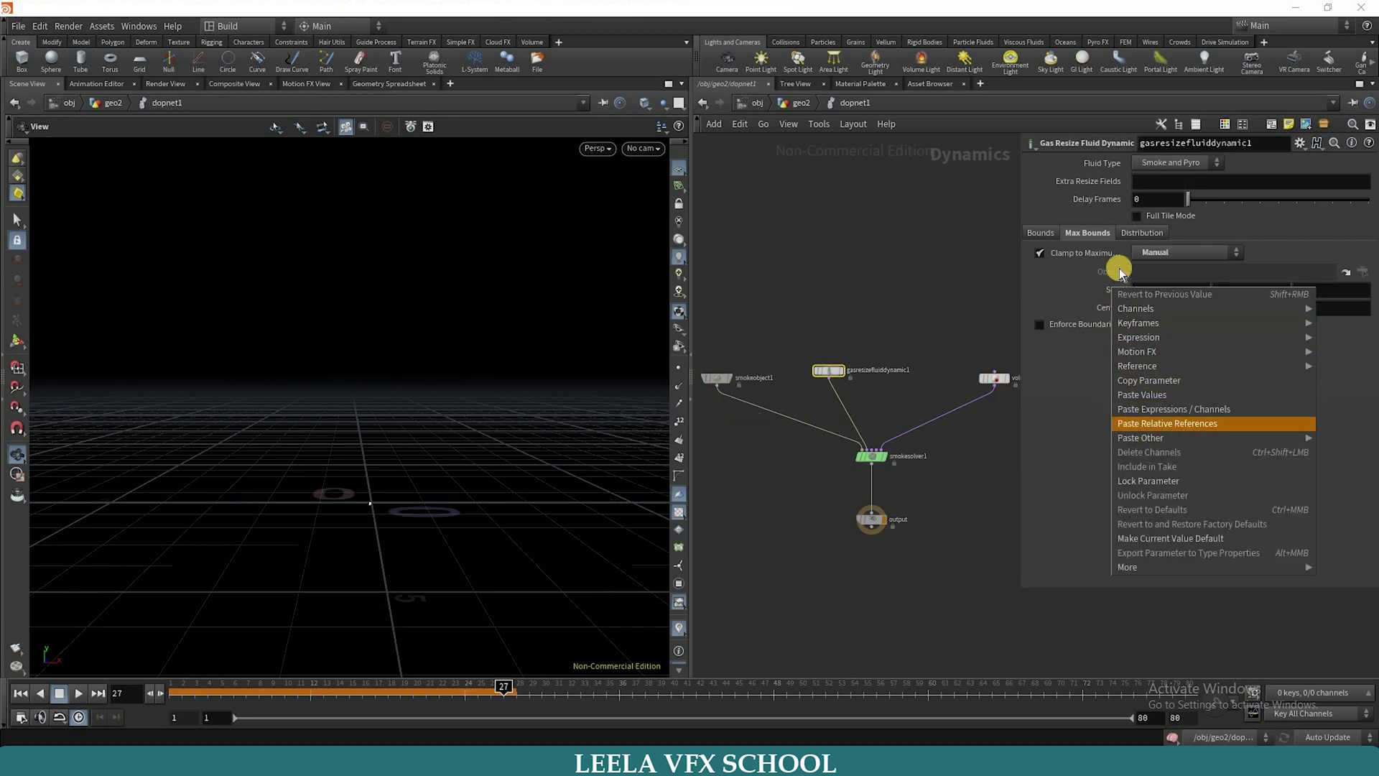
{"action": "key", "text": "Return"}
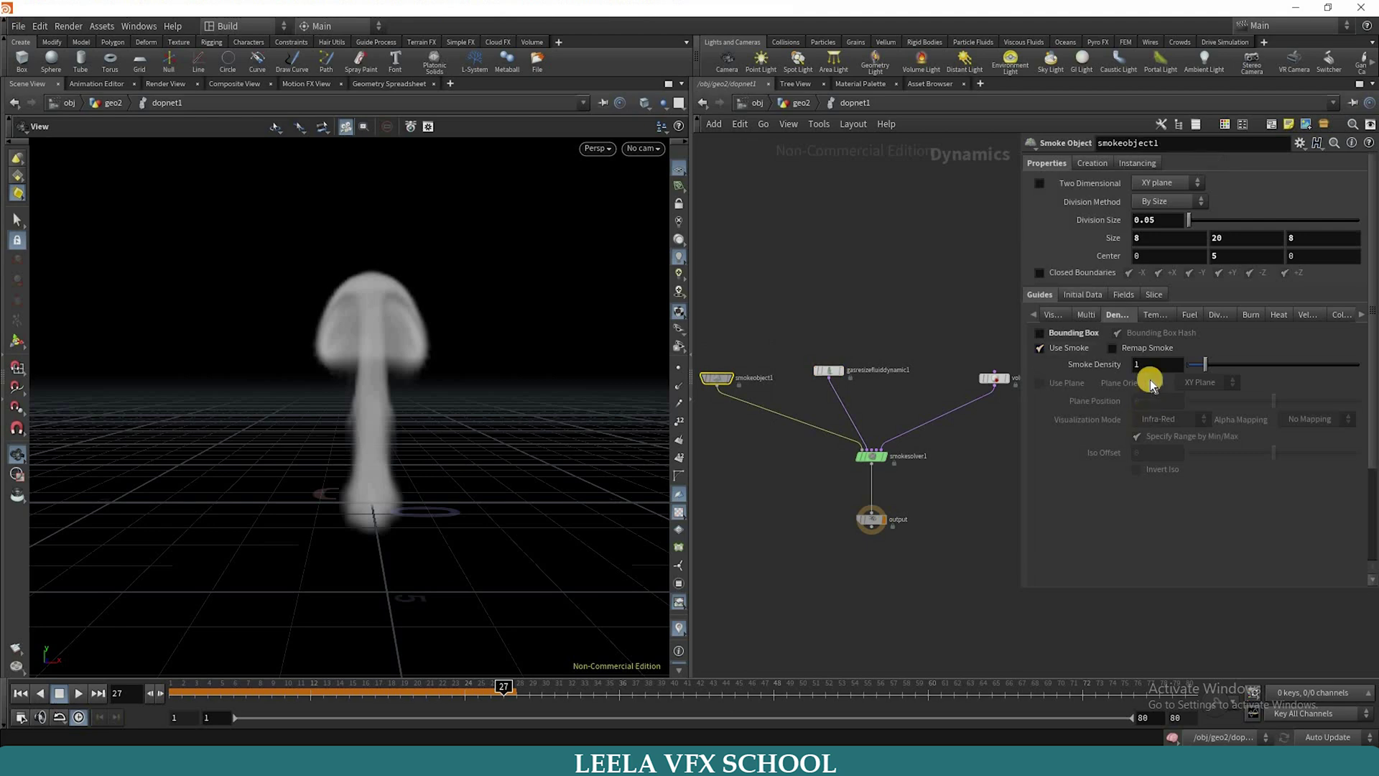
{"action": "right_click", "coordinate": [1110, 256]}
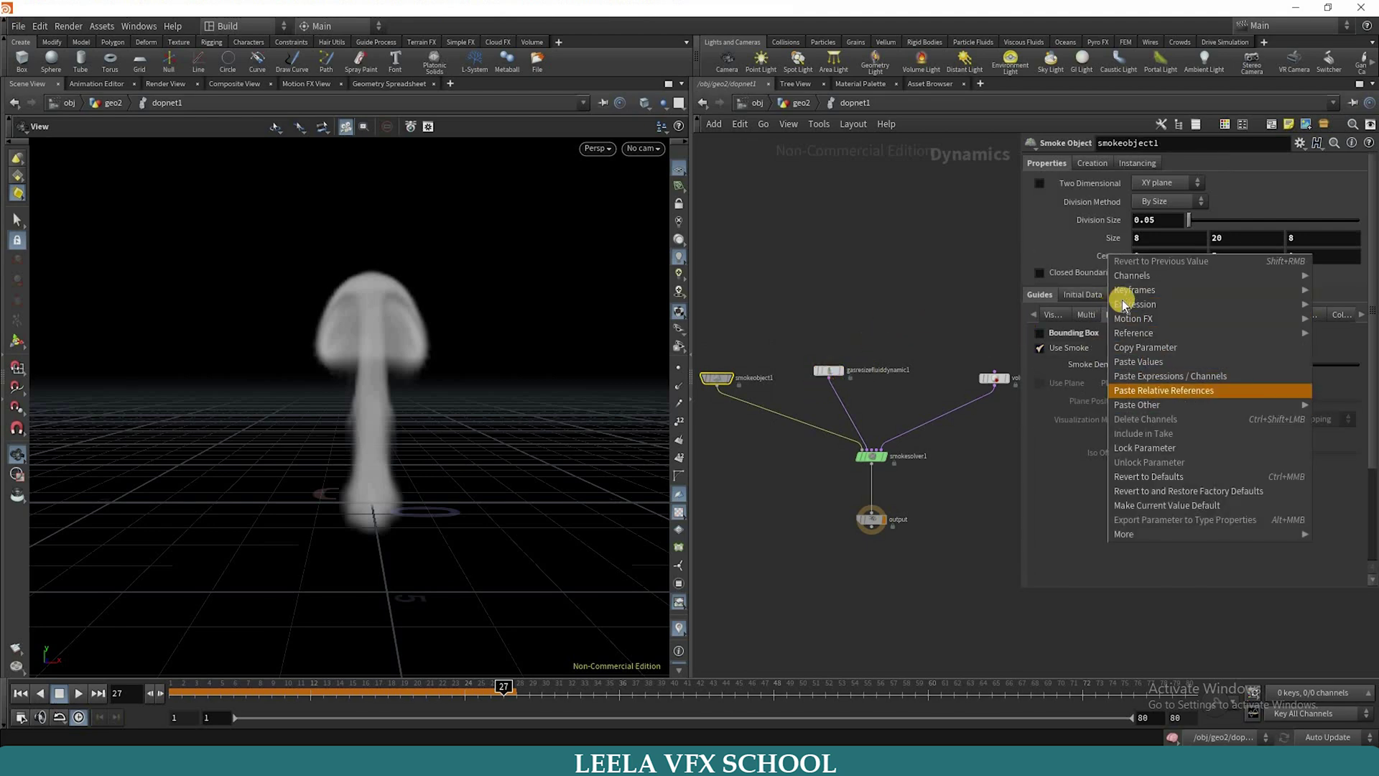
{"action": "left_click", "coordinate": [1128, 347]}
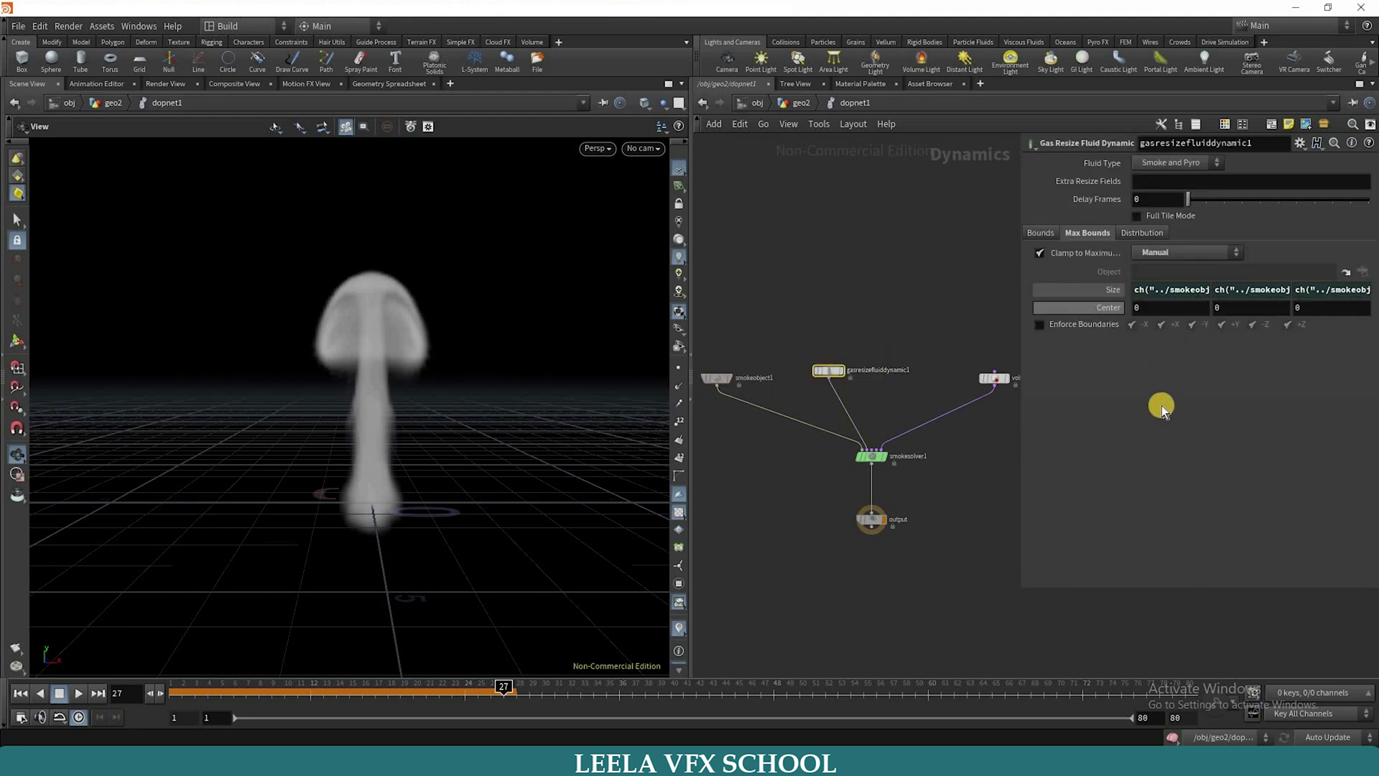
{"action": "right_click", "coordinate": [1162, 448]}
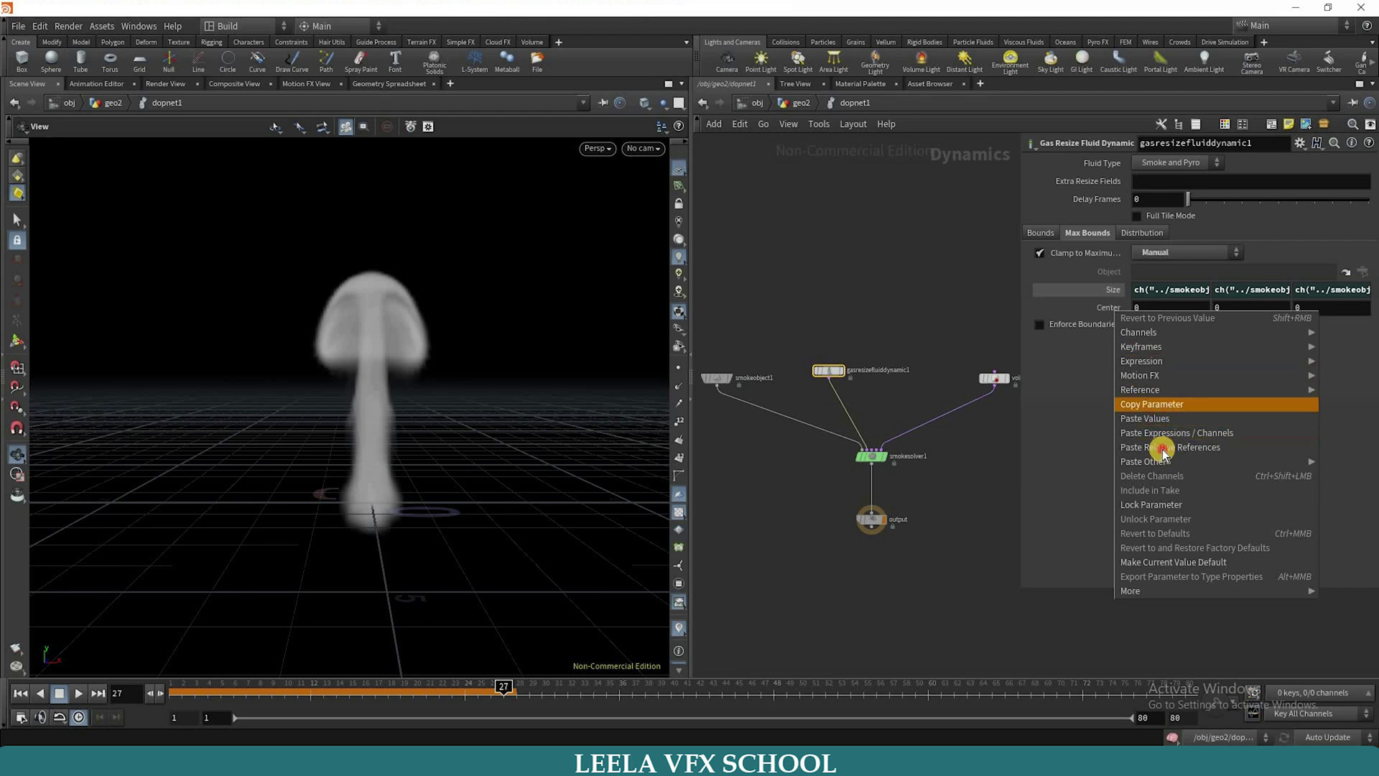
- Play the simulation from the first frame to examine the smoke with the dynamic container resizing
{"action": "left_click", "coordinate": [25, 695]}
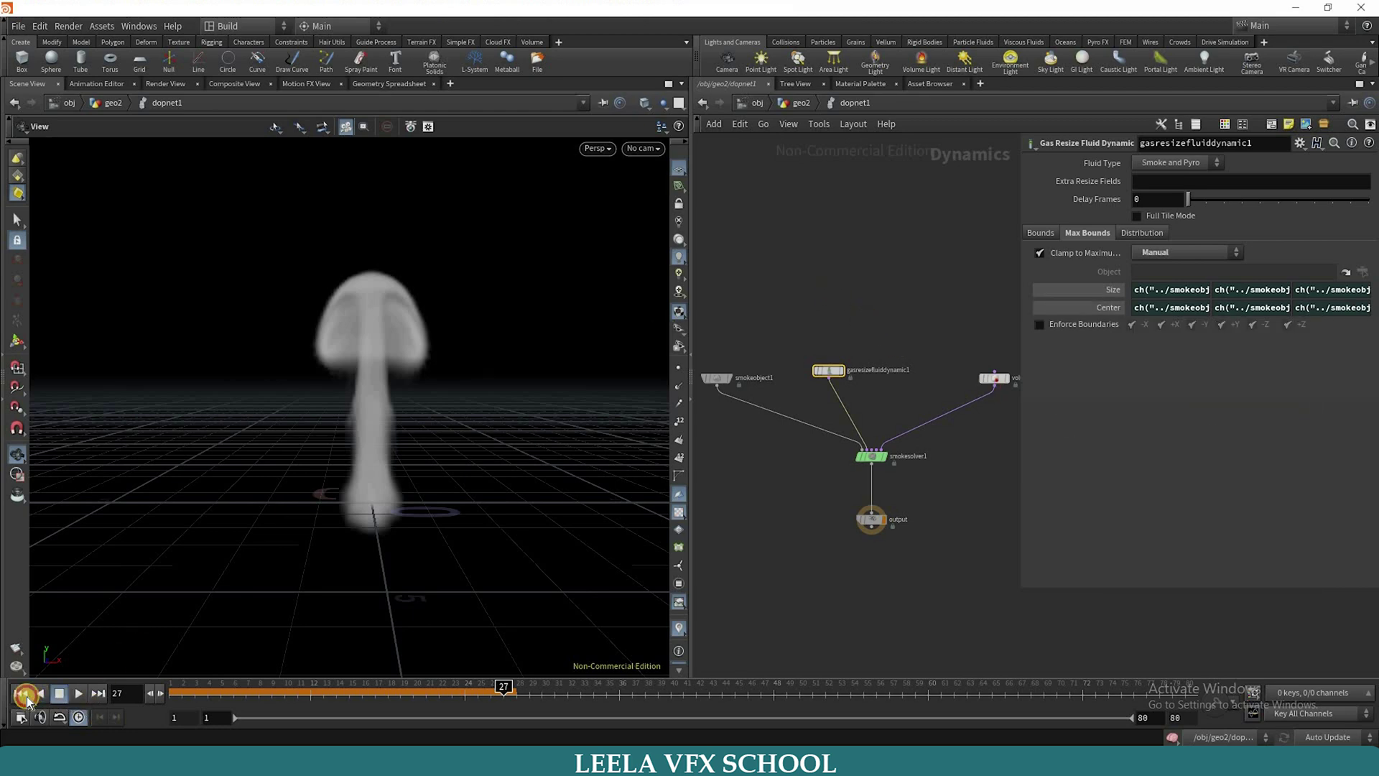
{"action": "left_click", "coordinate": [79, 693]}
{"action": "left_click", "coordinate": [79, 692]}
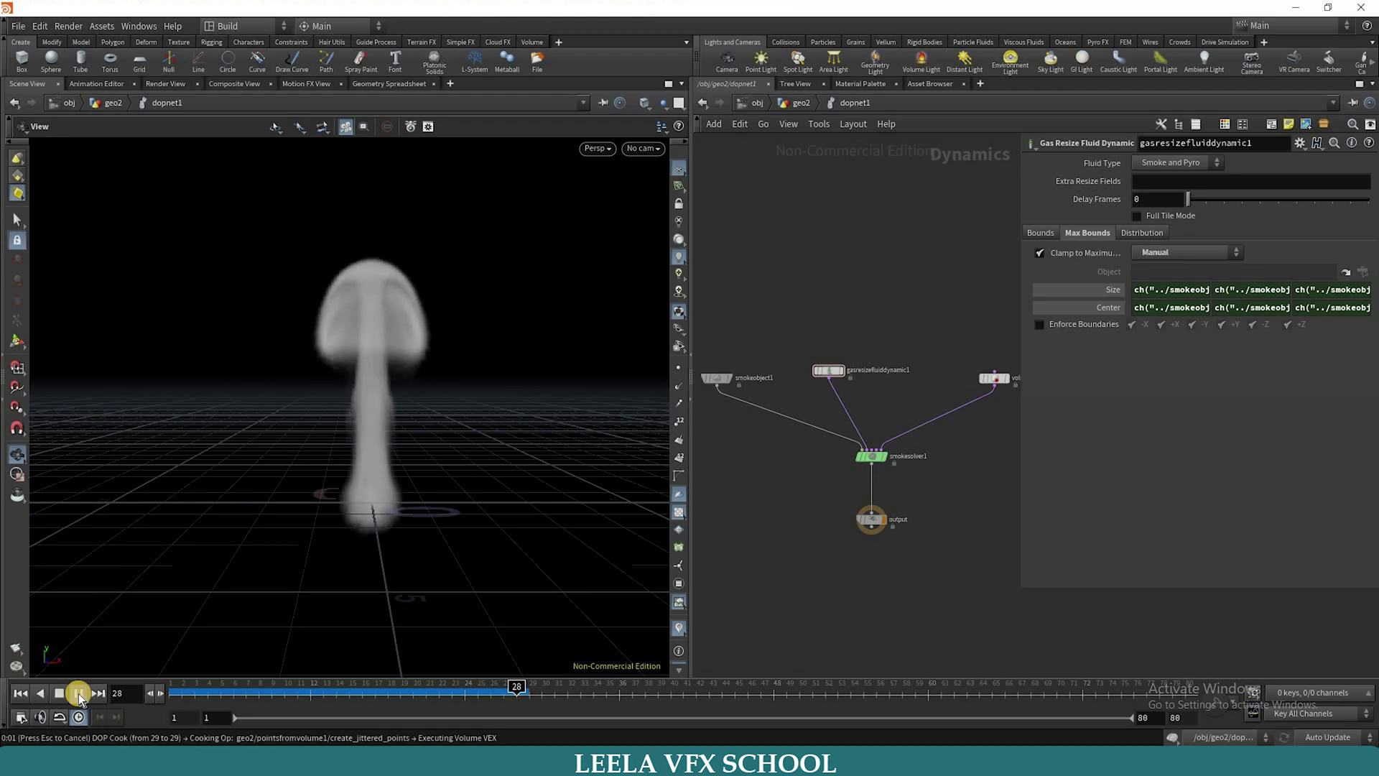
- Add a Gas Disturb node and connect it to the Smoke Solver
{"action": "key", "text": "Tab"}
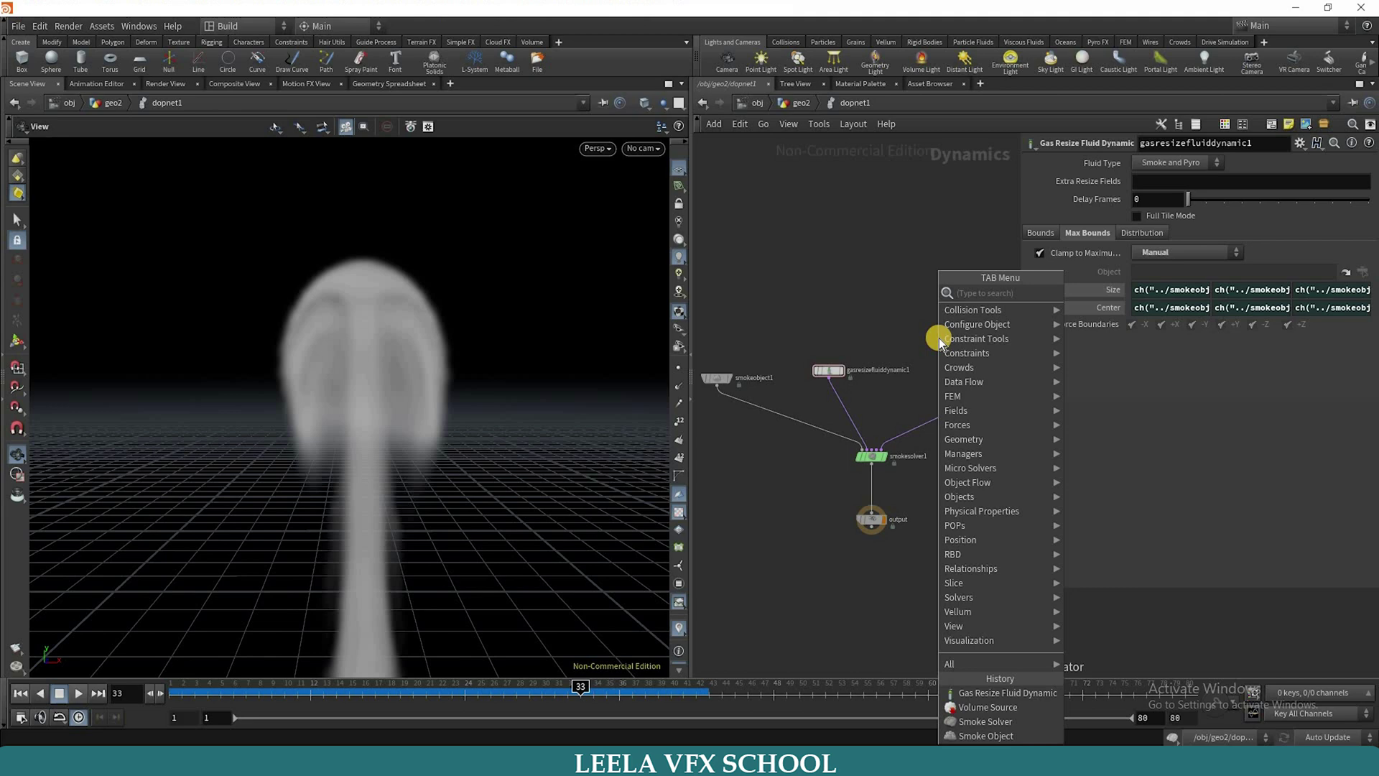
{"action": "type", "text": "gas di"}
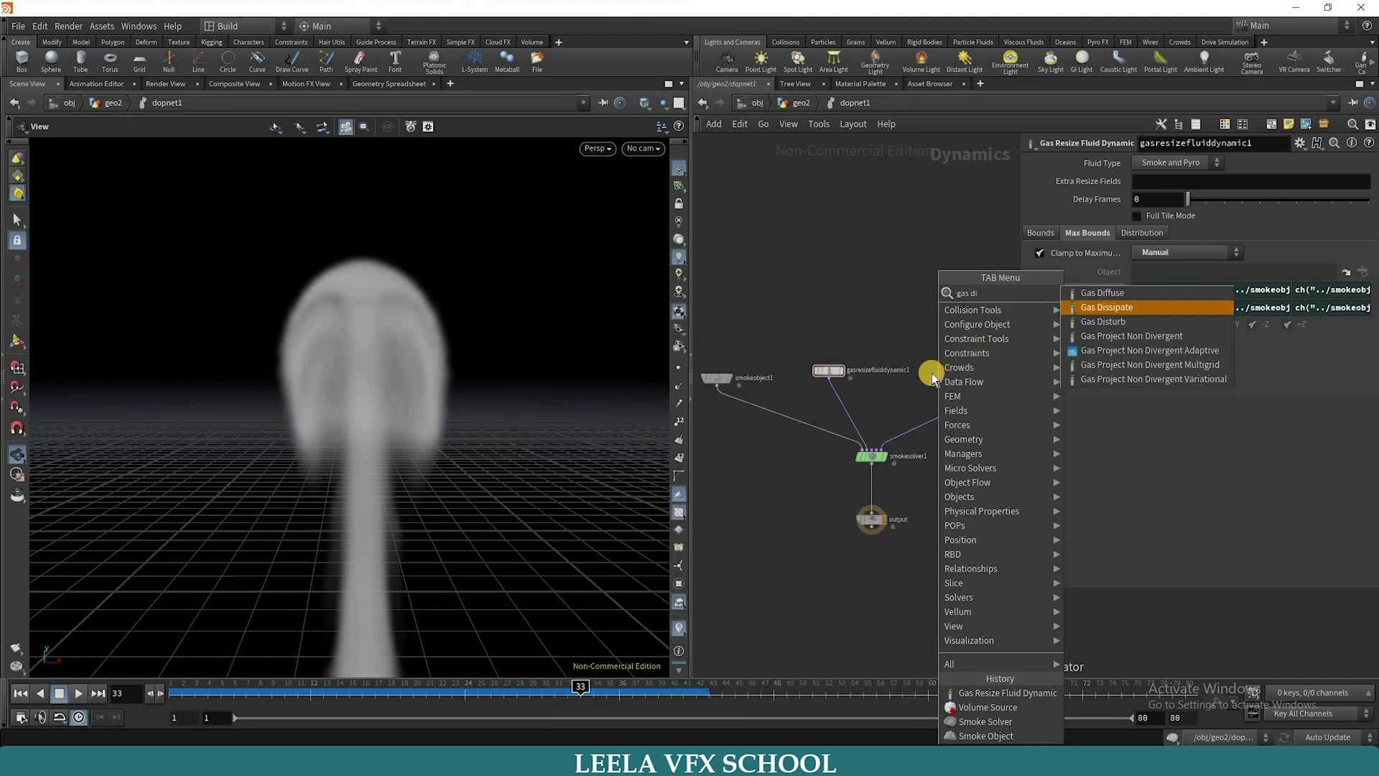
{"action": "key", "text": "Down"}
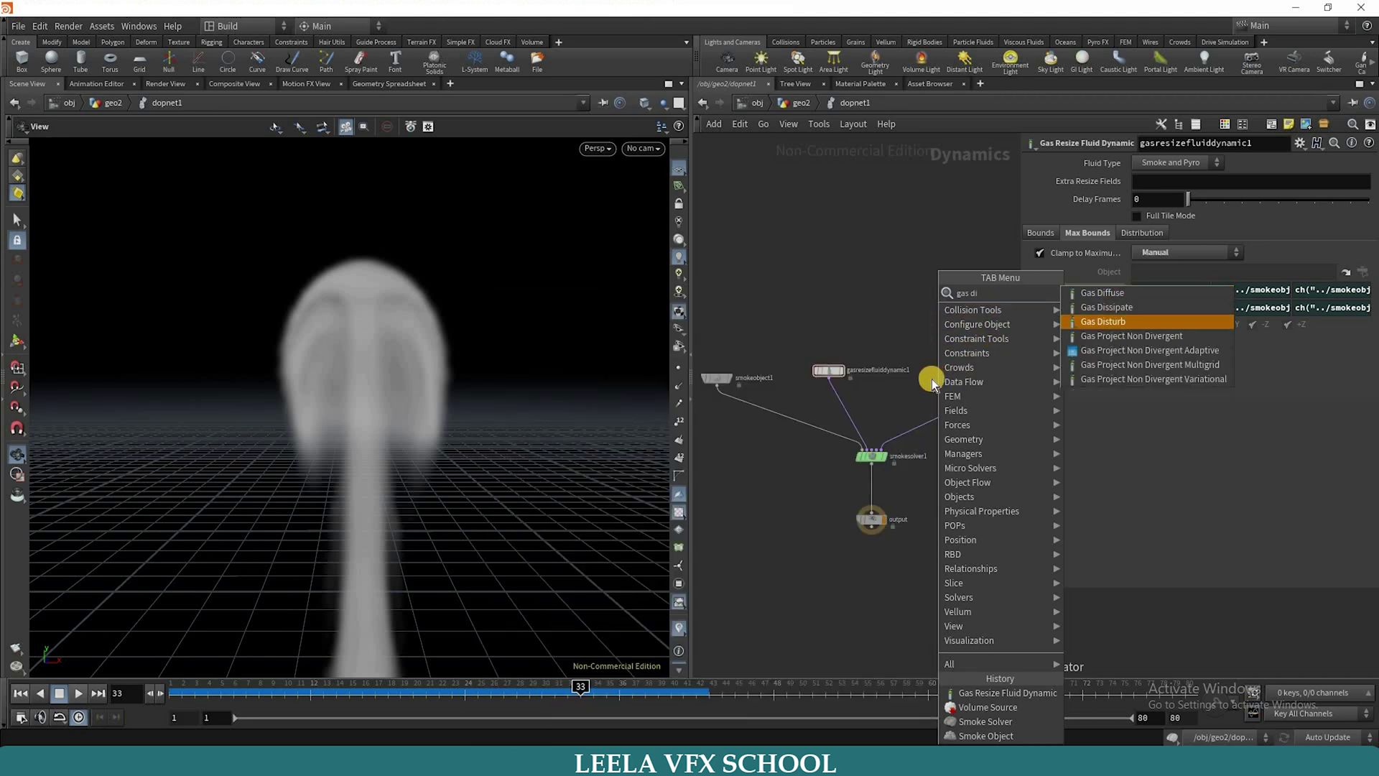
{"action": "key", "text": "Return"}
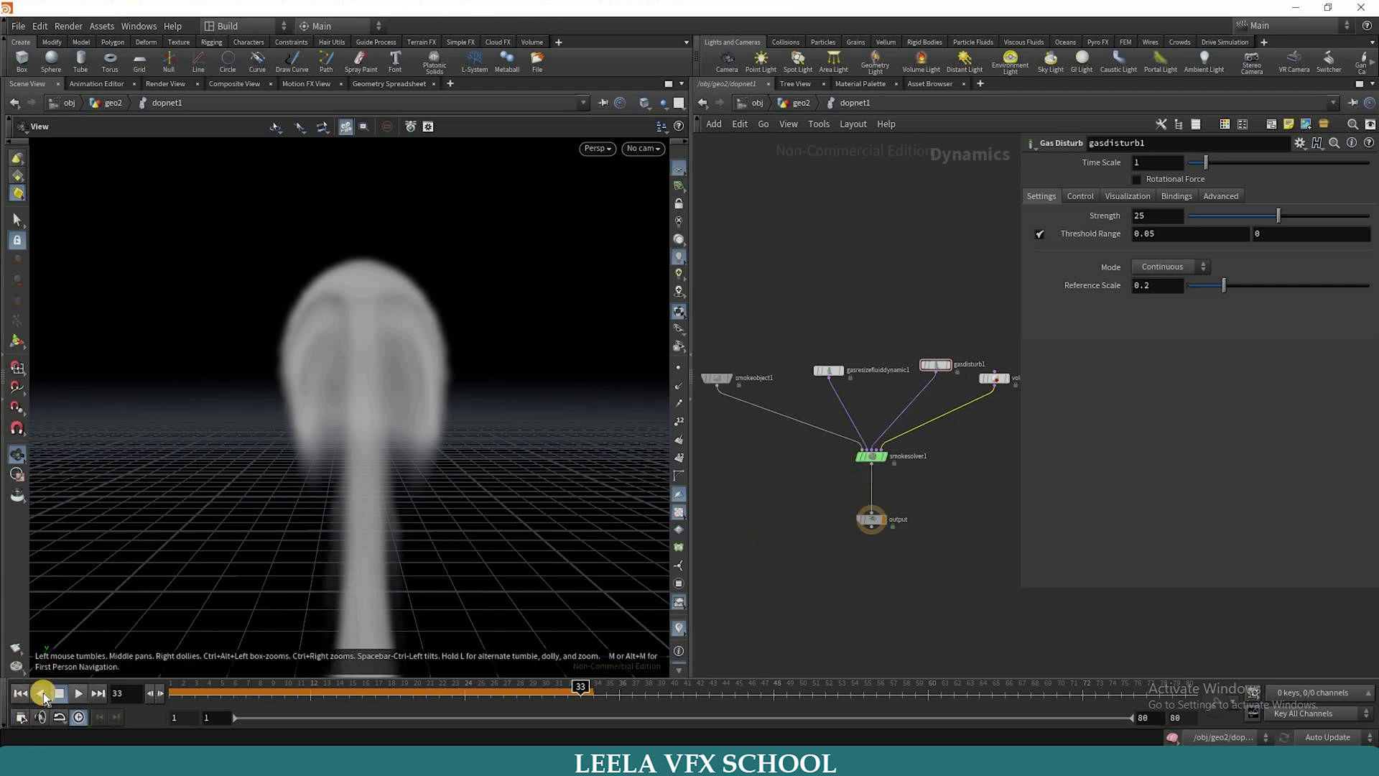
- Play the simulation from the first frame to examine the effect of the disturbance on the smoke
{"action": "key", "text": "ctrl+Up"}
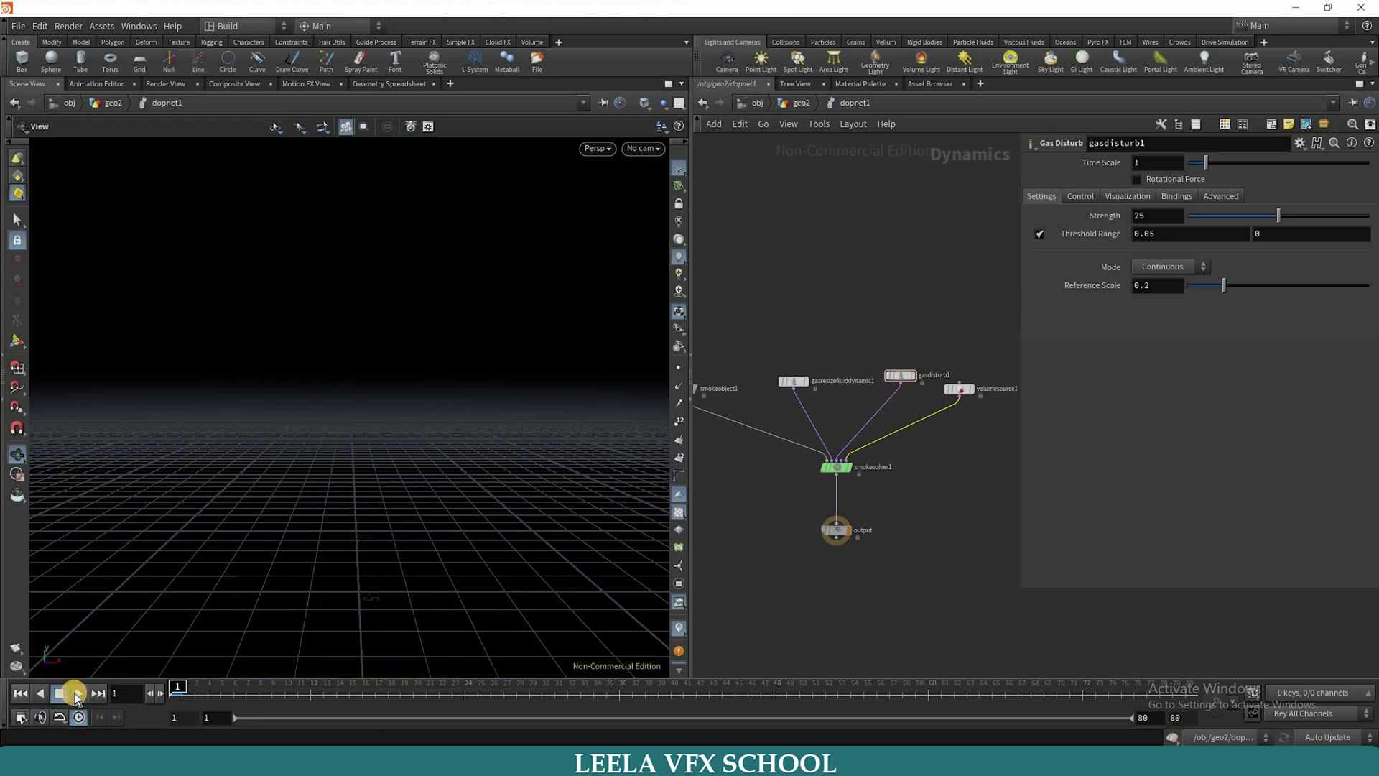
{"action": "left_click", "coordinate": [75, 692]}
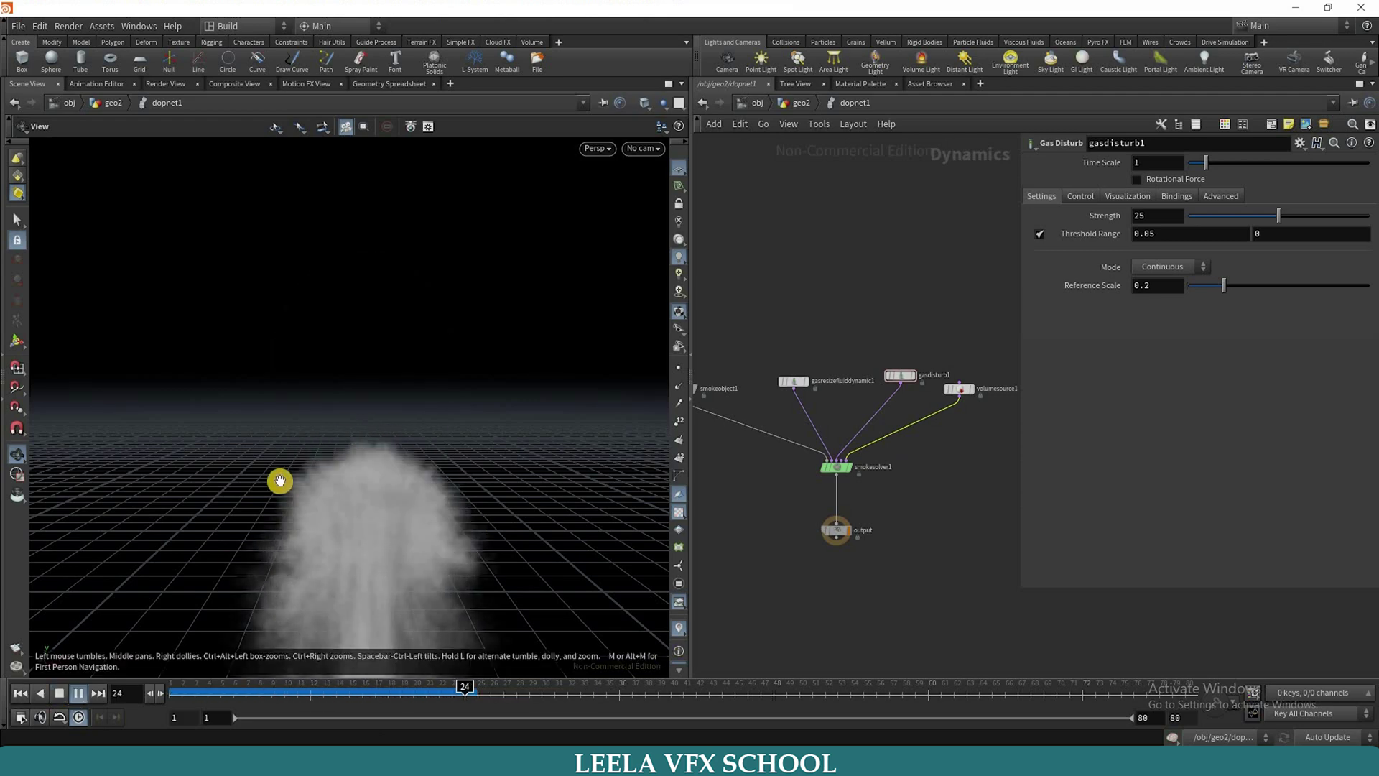
{"action": "left_click", "coordinate": [77, 693]}
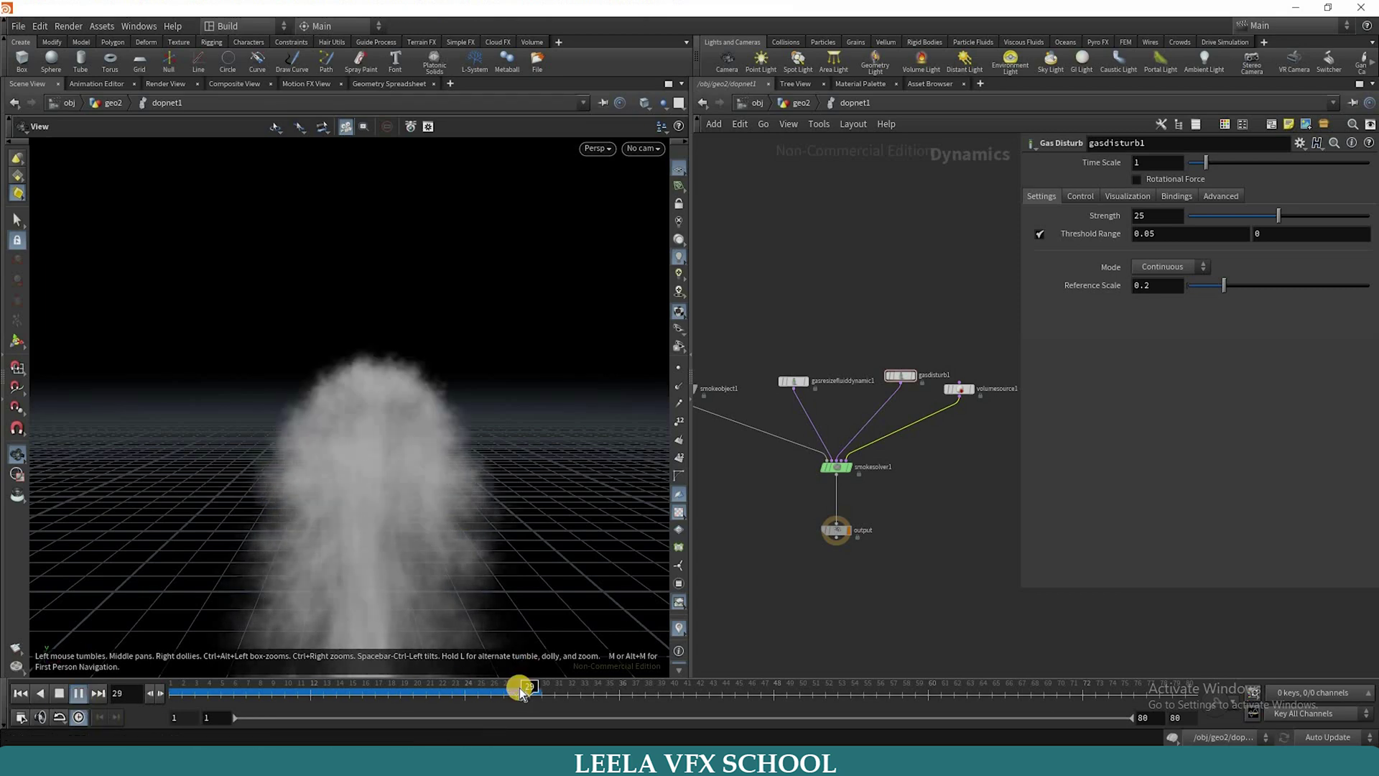
{"action": "scroll", "coordinate": [465, 561], "scroll_direction": "down", "scroll_amount": 3}
{"action": "mouse_move", "coordinate": [489, 694]}
{"action": "left_mouse_down"}
{"action": "mouse_move", "coordinate": [539, 693]}
{"action": "mouse_move", "coordinate": [407, 698]}
{"action": "mouse_move", "coordinate": [451, 575]}
{"action": "mouse_move", "coordinate": [532, 693]}
{"action": "mouse_move", "coordinate": [516, 694]}
{"action": "left_mouse_up"}
{"action": "scroll", "coordinate": [537, 646], "scroll_direction": "up", "scroll_amount": 3}
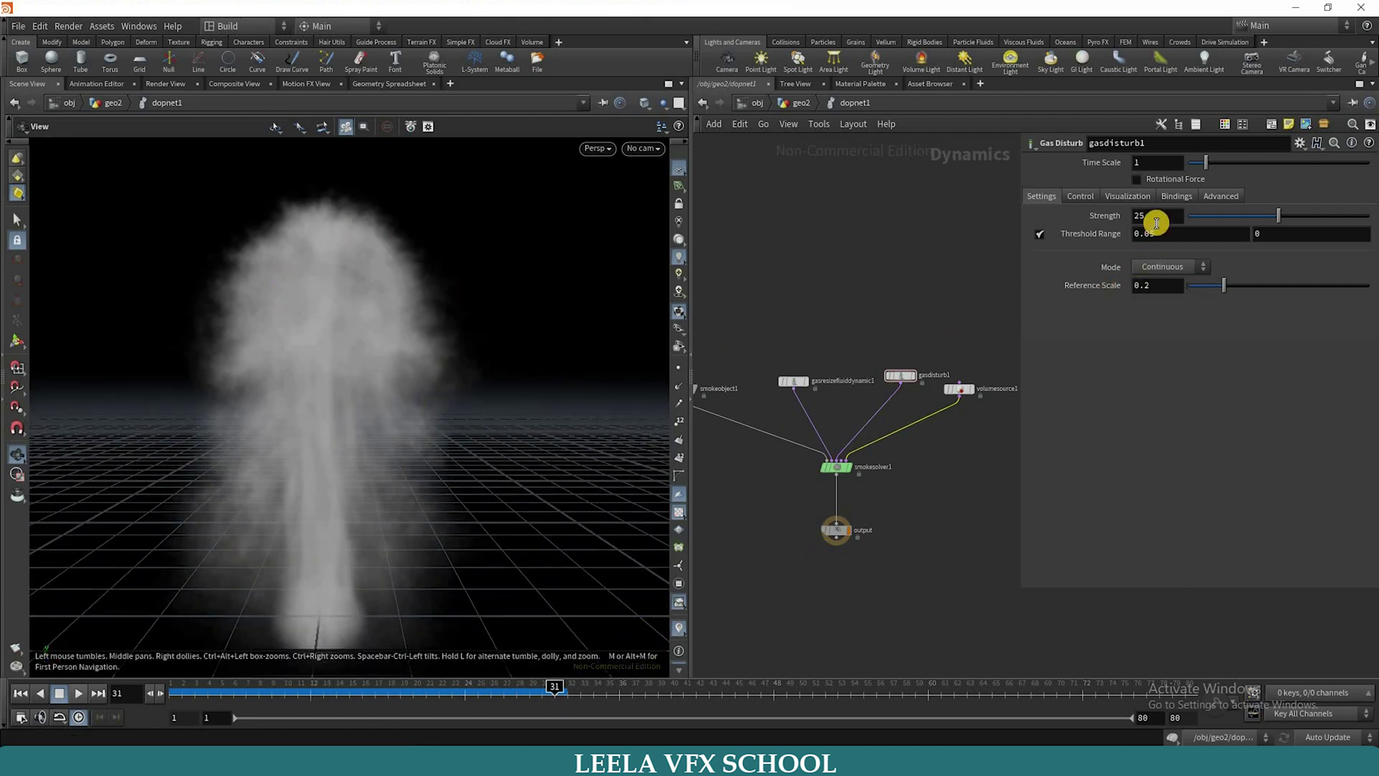
- Set the Gas Disturb strength to 5 and replay the simulation
{"action": "left_click", "coordinate": [1101, 220]}
{"action": "type", "text": "5"}
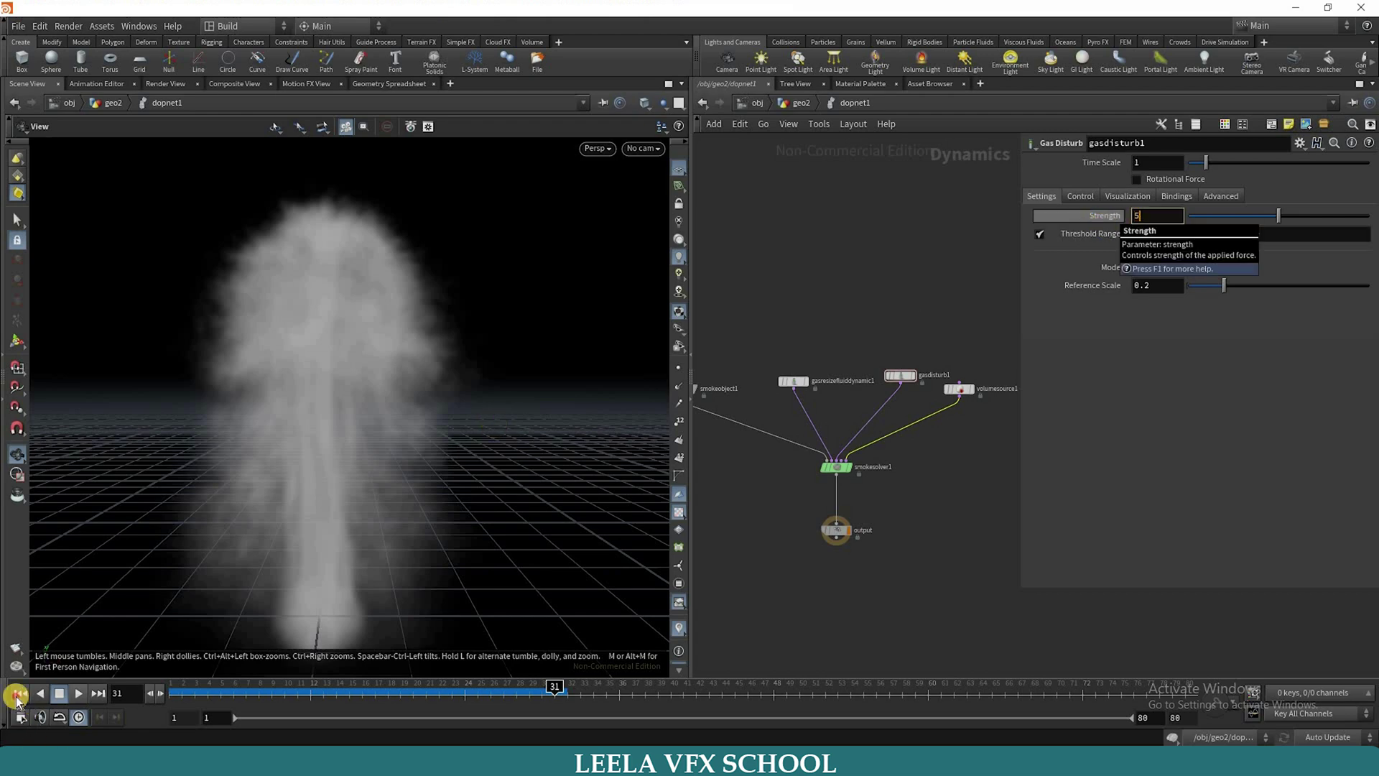
{"action": "key", "text": "Return"}
{"action": "left_click", "coordinate": [77, 694]}
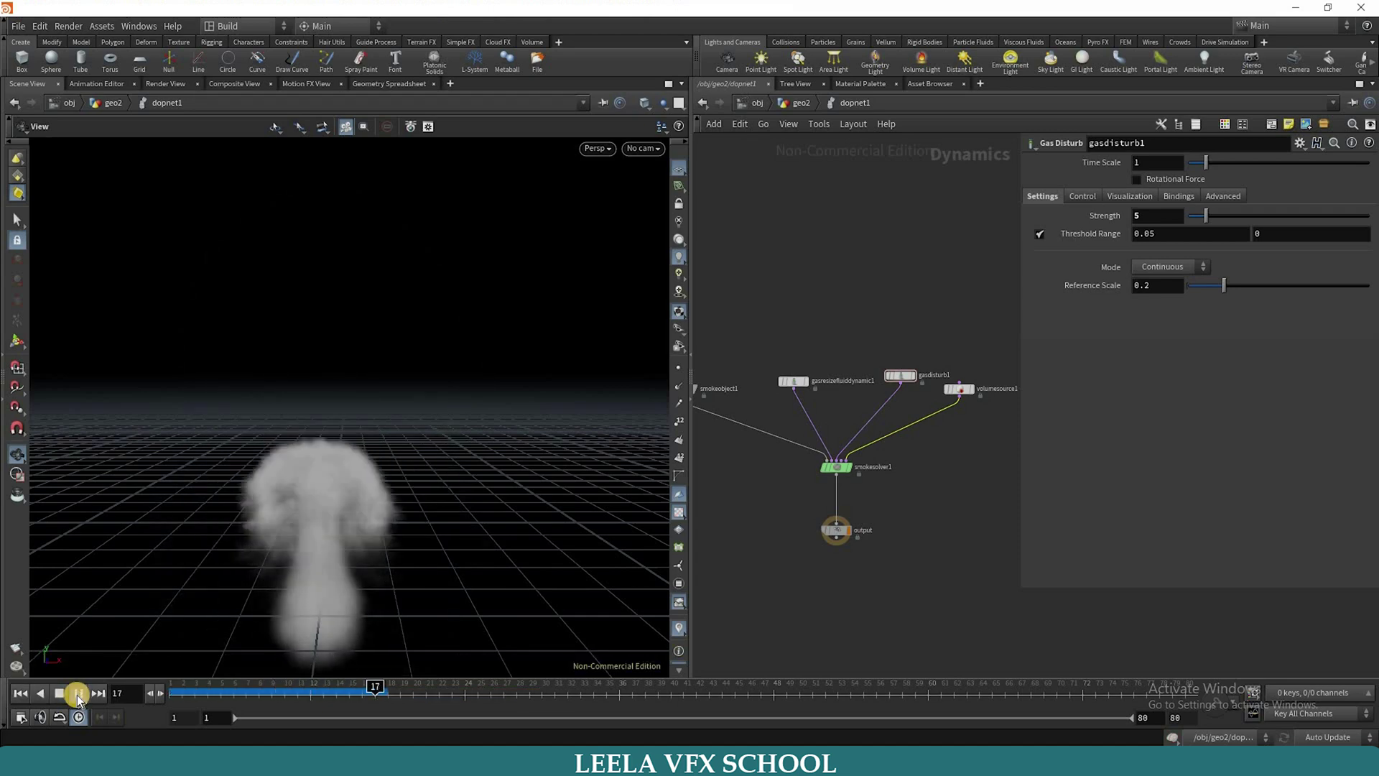
{"action": "left_click", "coordinate": [76, 695]}
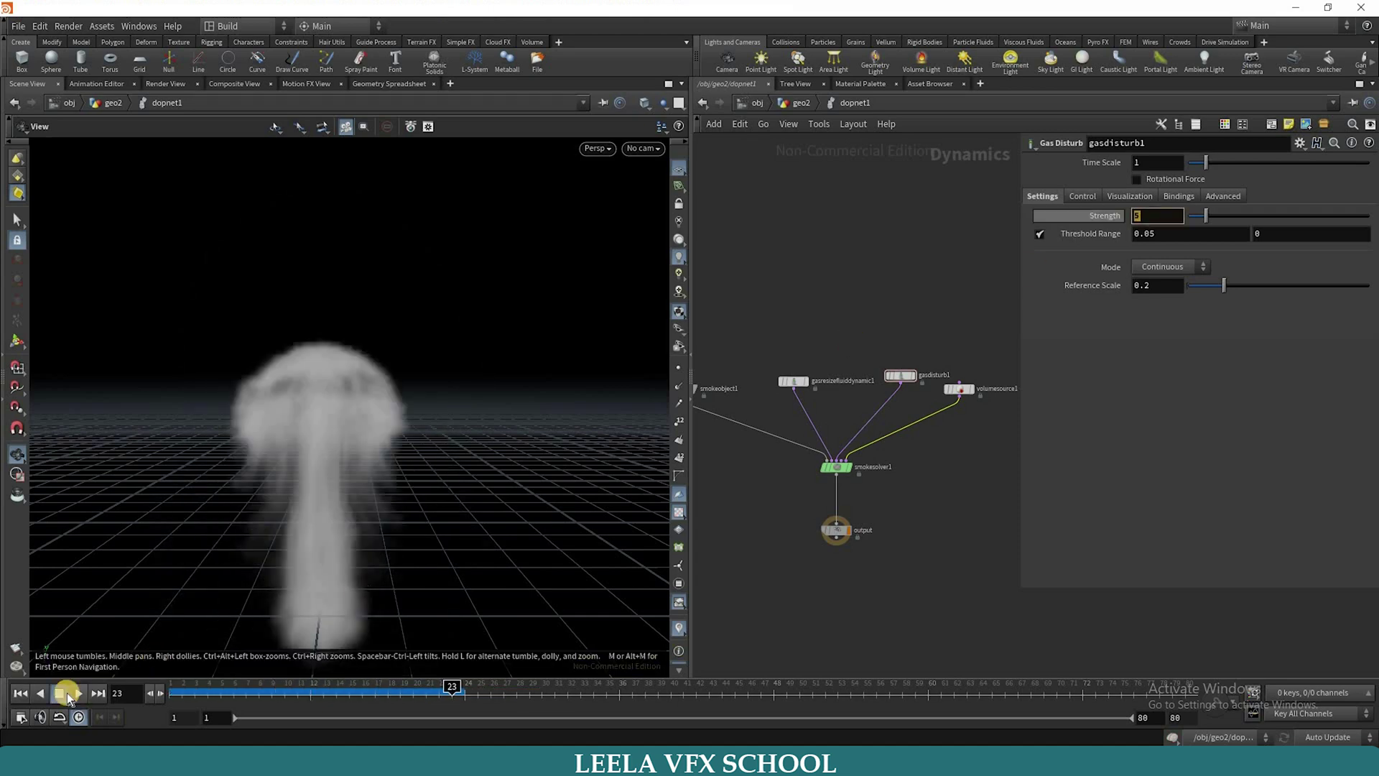
- Set the Gas Disturb strength to 7 and play the simulation from the first frame
{"action": "type", "text": "7"}
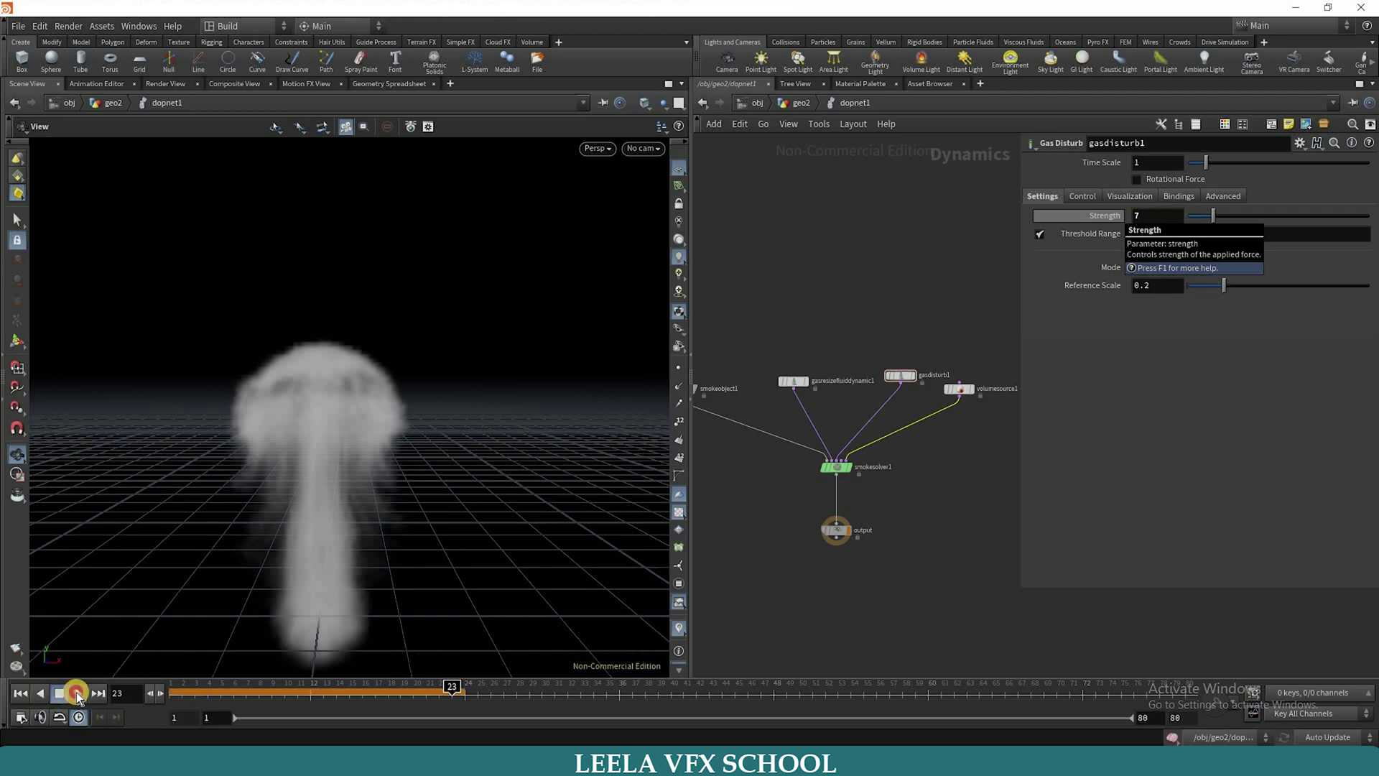
{"action": "key", "text": "Return"}
{"action": "key", "text": "ctrl+Up"}
{"action": "left_click", "coordinate": [77, 691]}
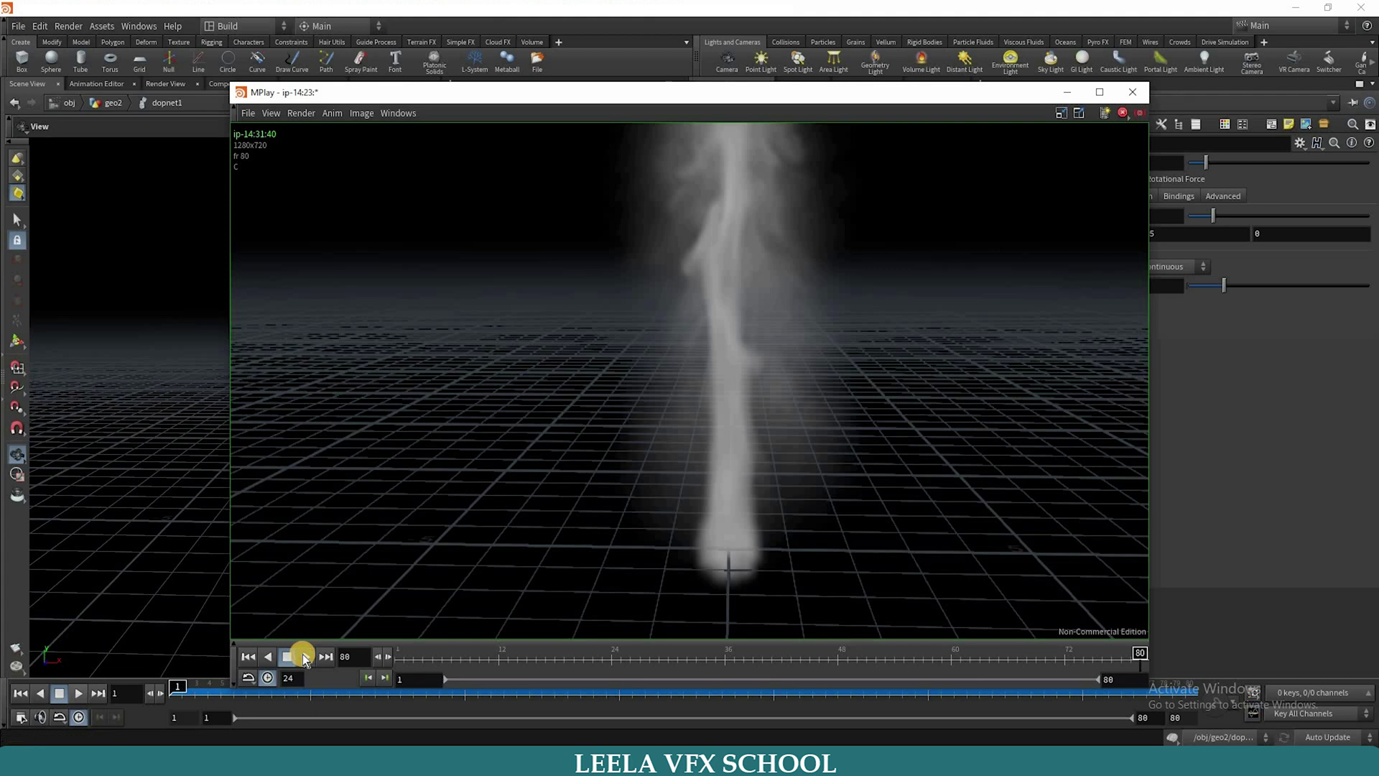
- Play the smoke flipbook in MPlay, and replay the simulation in the Houdini viewport
{"action": "left_click", "coordinate": [303, 654]}
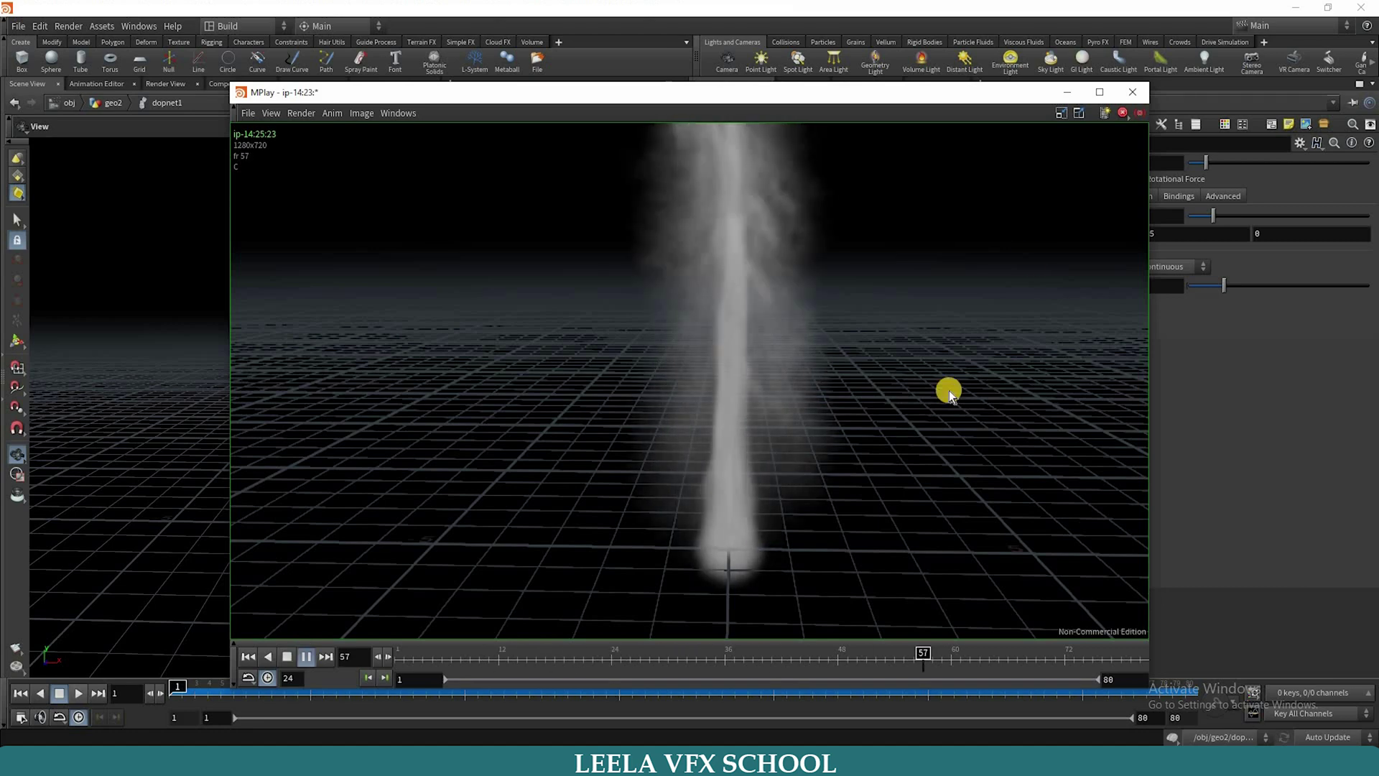
{"action": "left_click", "coordinate": [77, 693]}
{"action": "left_click", "coordinate": [32, 710]}
{"action": "key", "text": "Up"}
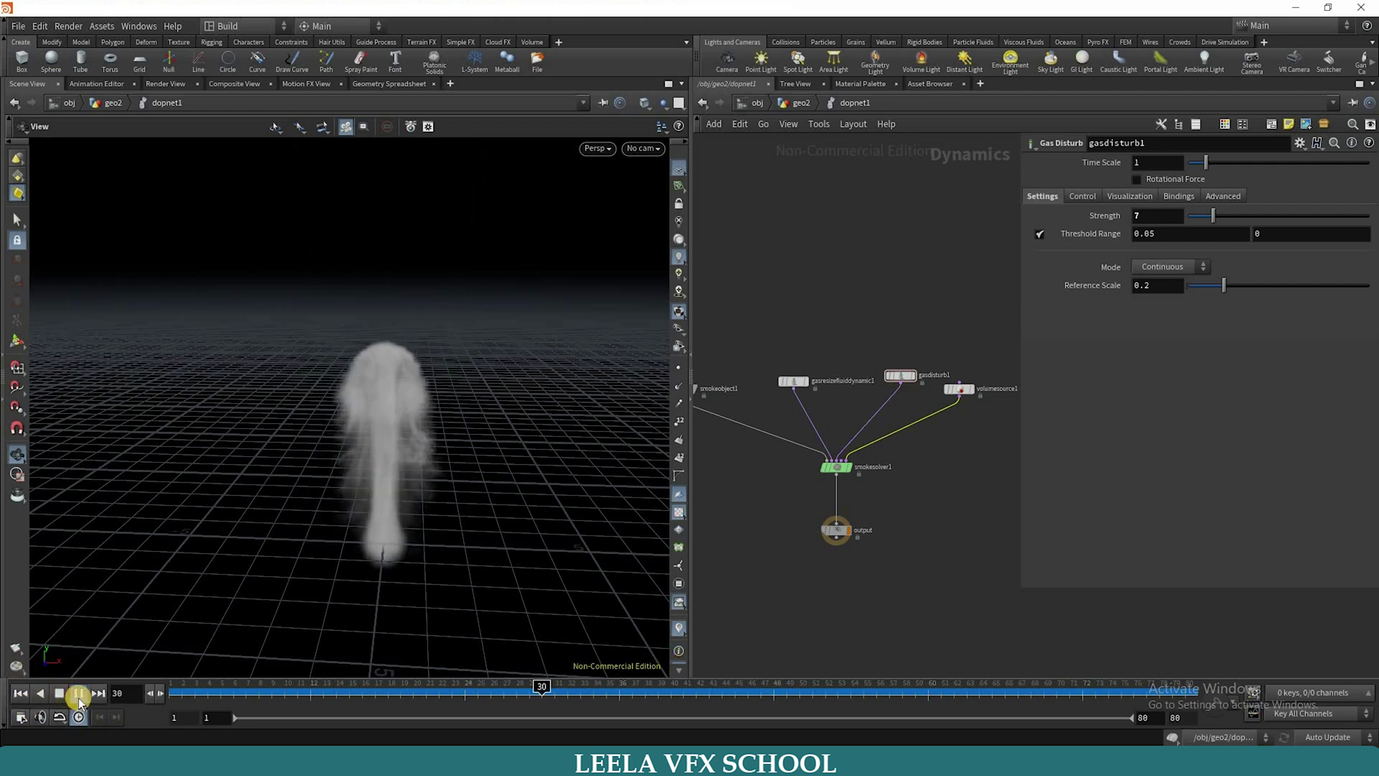
{"action": "key", "text": "Up"}
- Return to the geo2 network and add a Dop I/O node below dopnet1
{"action": "left_click", "coordinate": [802, 104]}
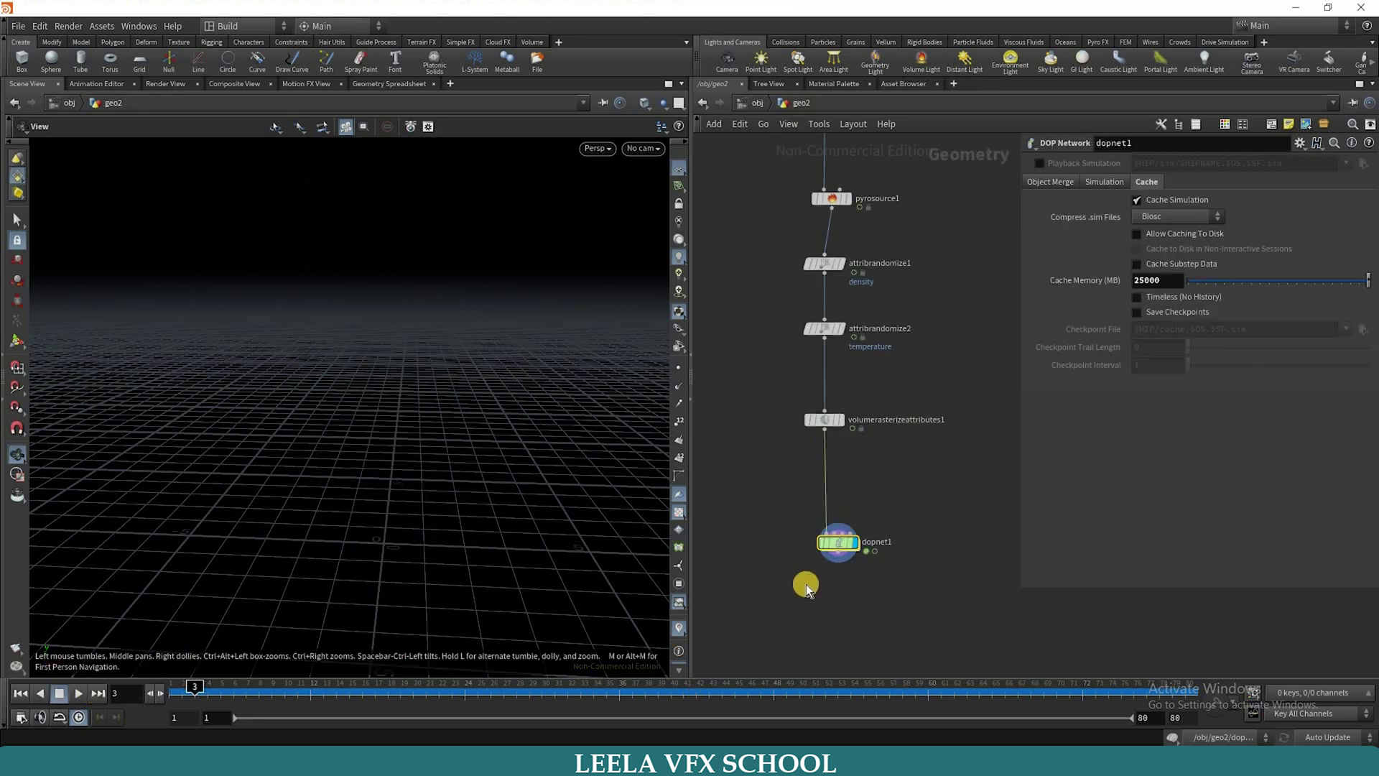
{"action": "key", "text": "Up"}
{"action": "key", "text": "Up"}
{"action": "left_click", "coordinate": [903, 607]}
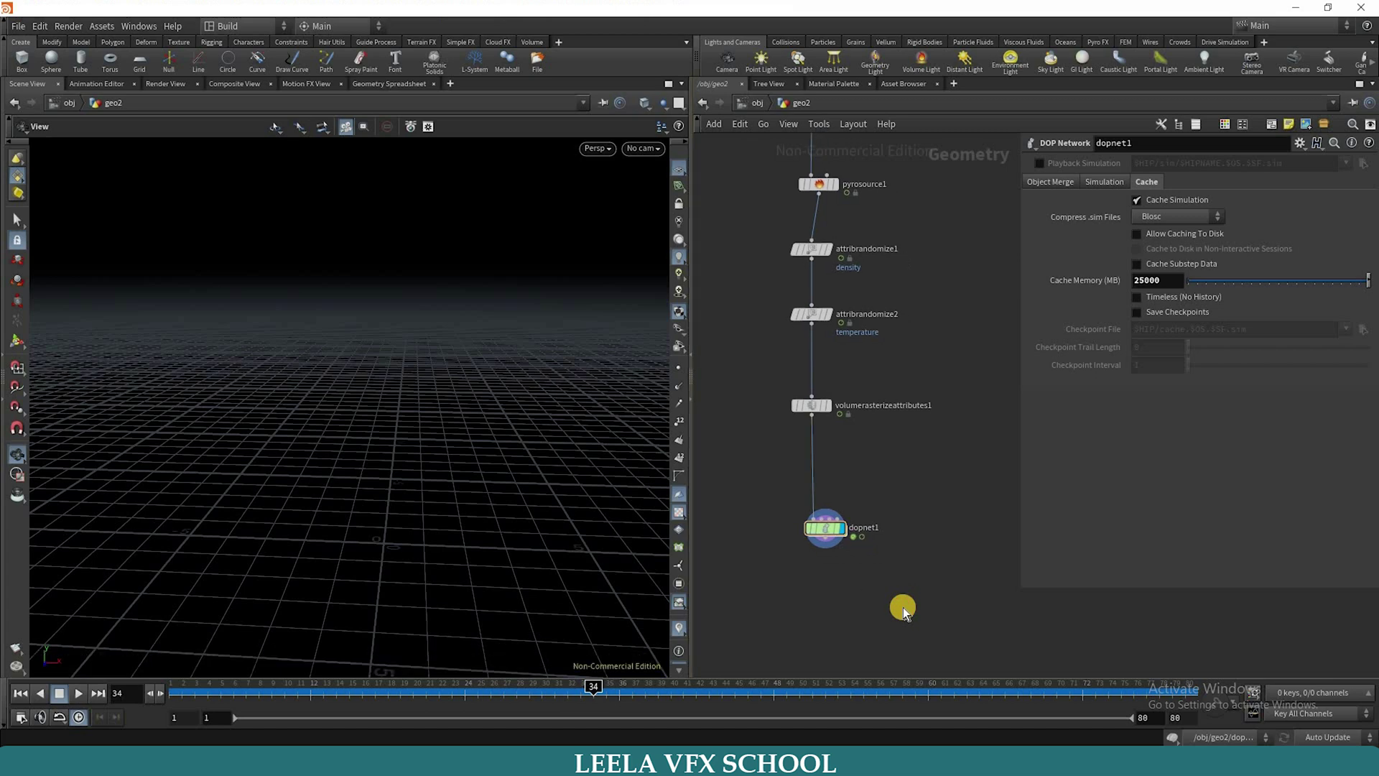
{"action": "key", "text": "Tab"}
{"action": "type", "text": "dop"}
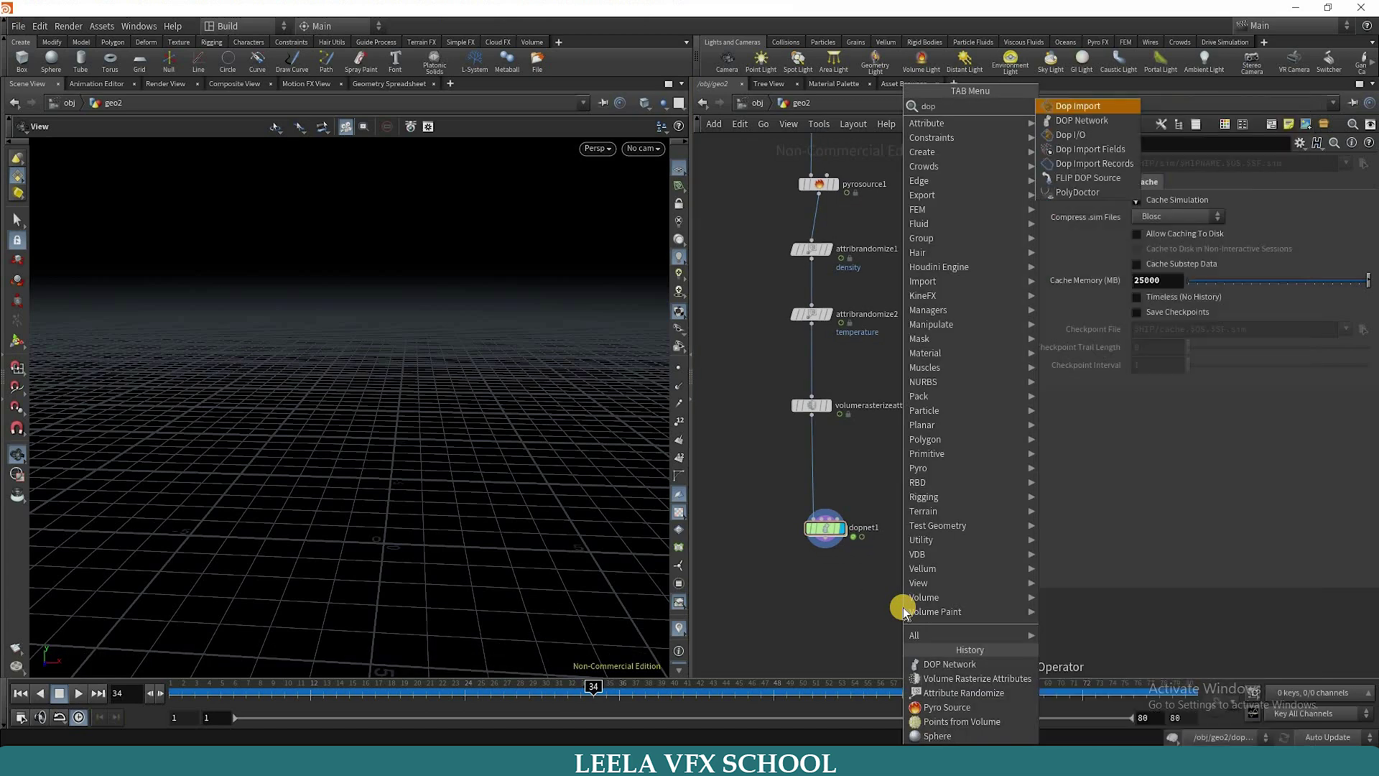
{"action": "key", "text": "Down"}
{"action": "key", "text": "Down"}
{"action": "key", "text": "Return"}
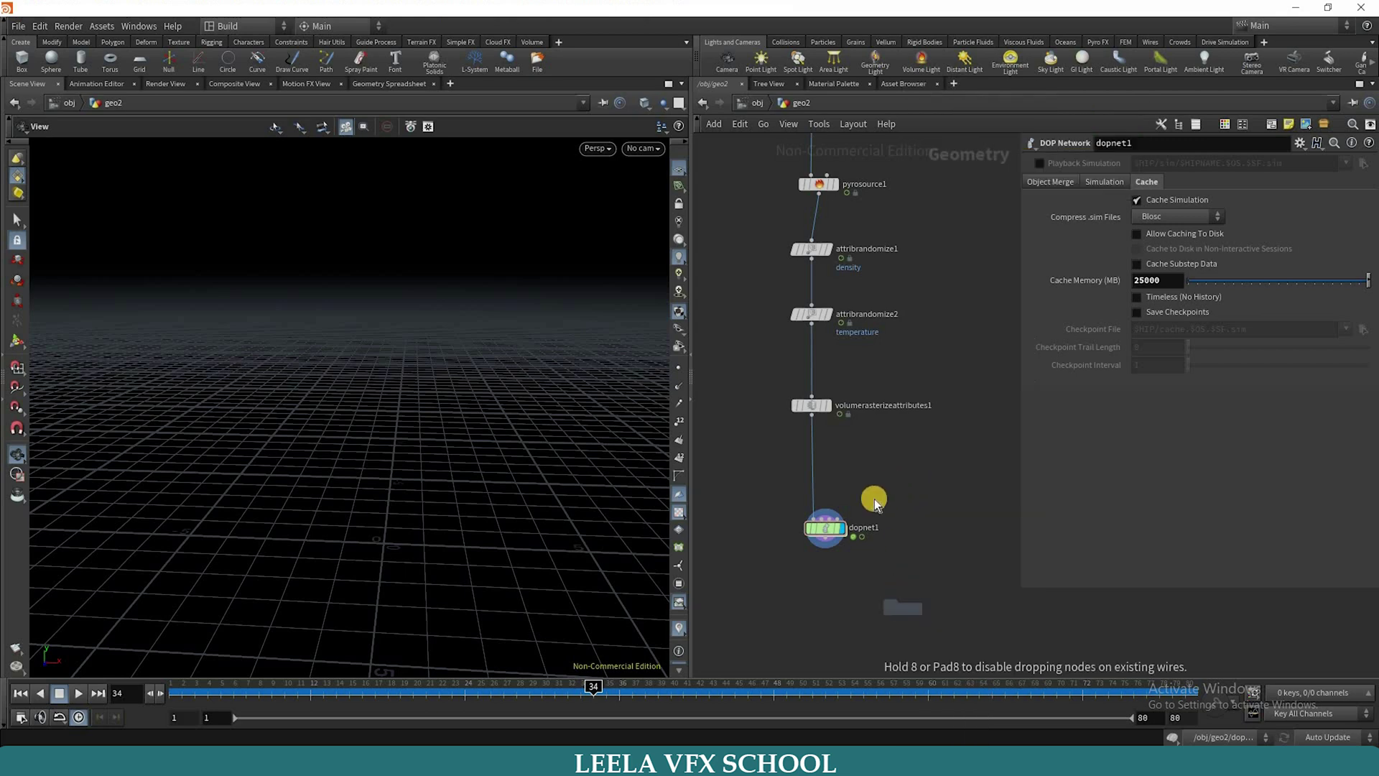
{"action": "left_click", "coordinate": [829, 539]}
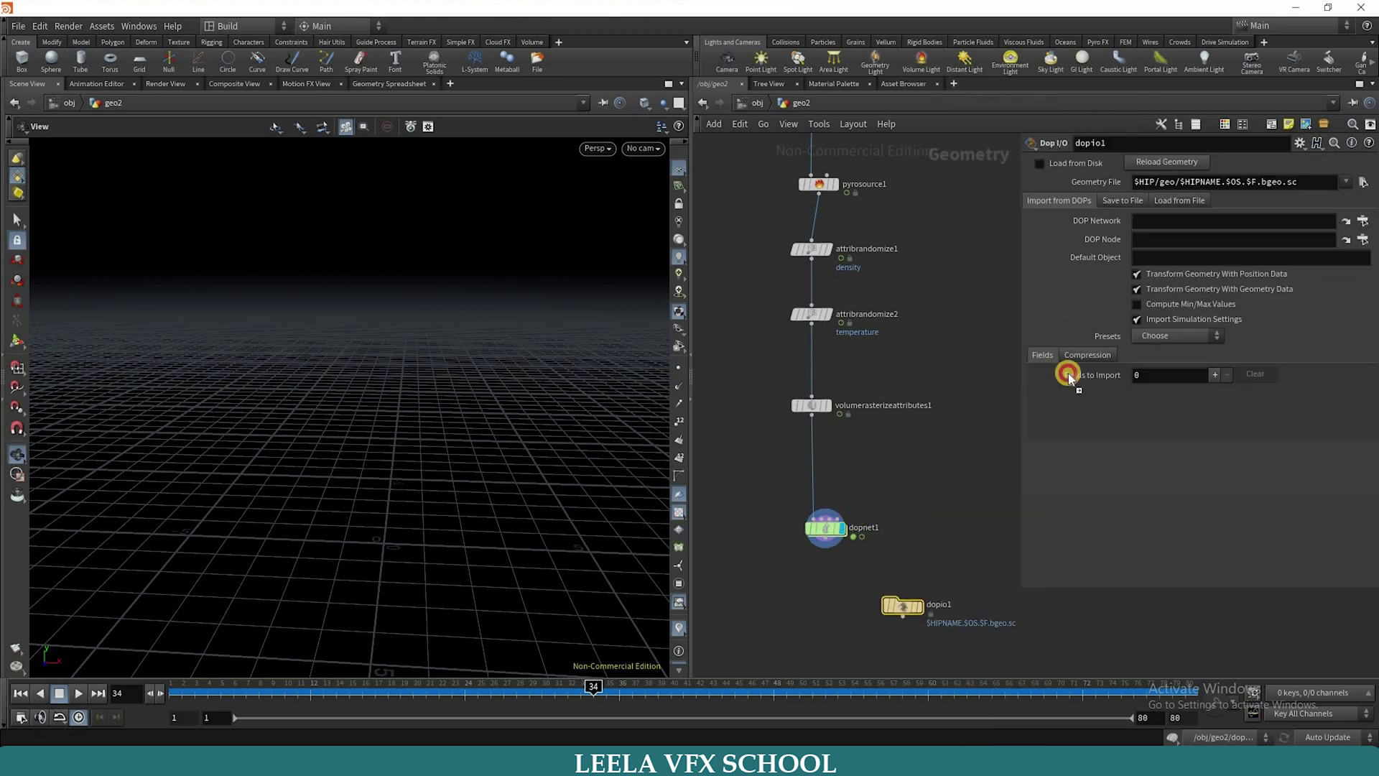
- Set the Dop I/O node's DOP Network to ../dopnet1 and its DOP Node to ../dopnet1/smokeobject1/, and display its output
{"action": "left_click_drag", "start_coordinate": [1069, 377], "coordinate": [830, 535]}
{"action": "left_click_drag", "start_coordinate": [1097, 383], "coordinate": [1257, 239]}
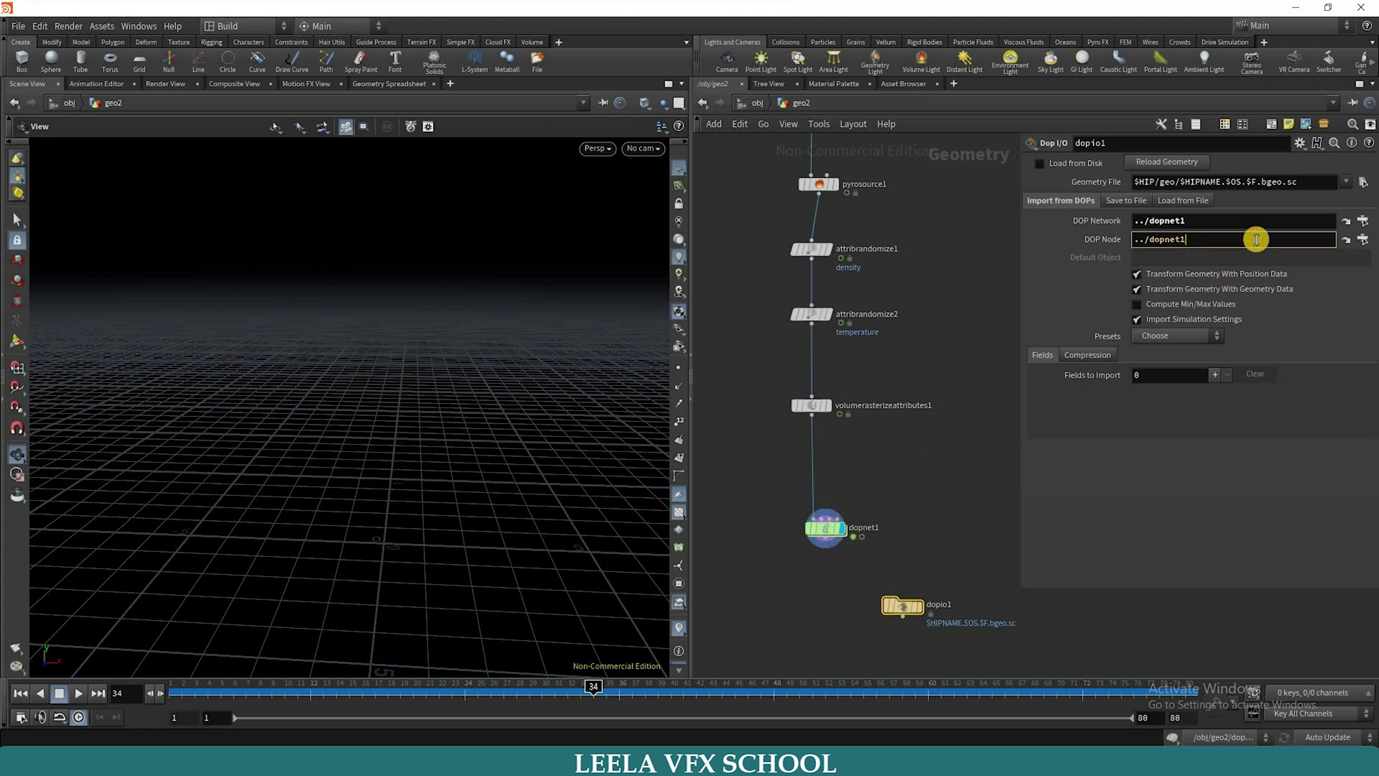
{"action": "type", "text": "/sm"}
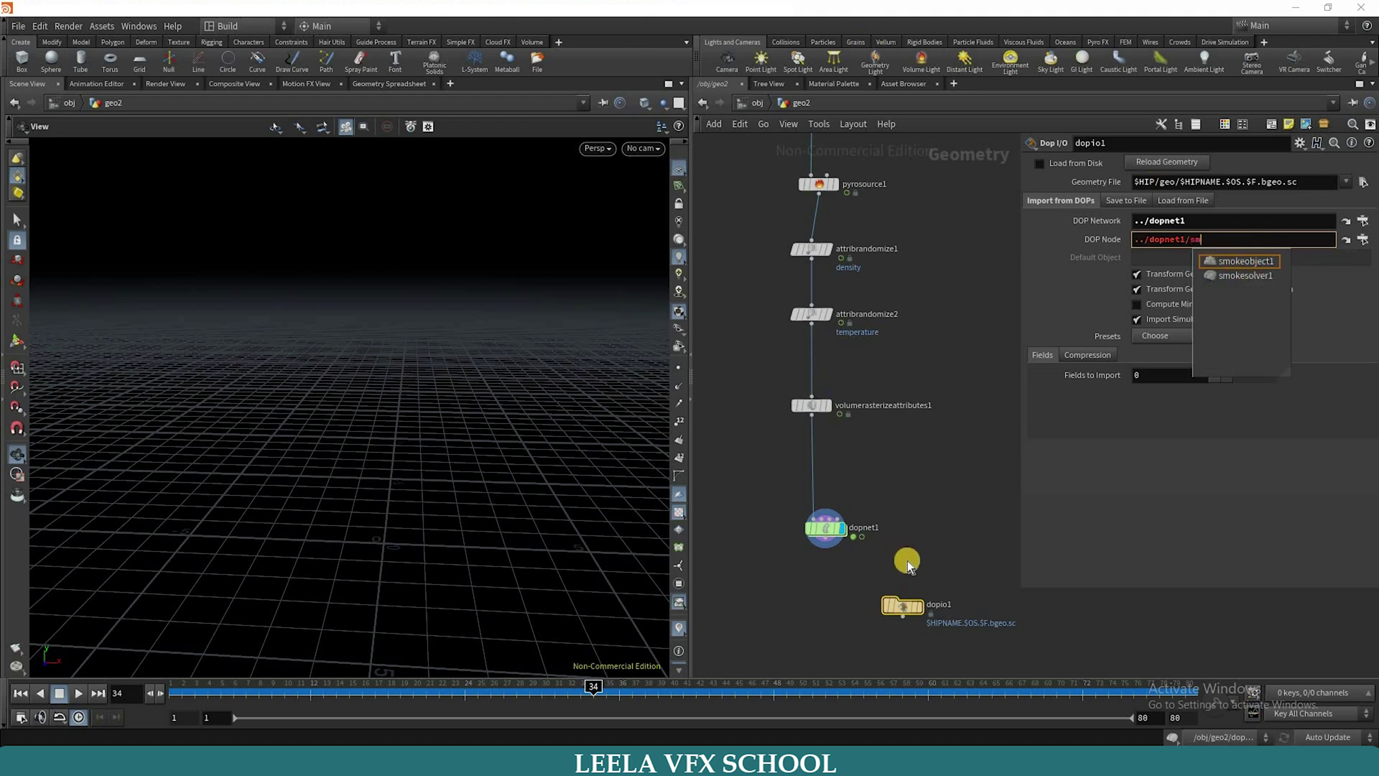
{"action": "key", "text": "Down"}
{"action": "key", "text": "Return"}
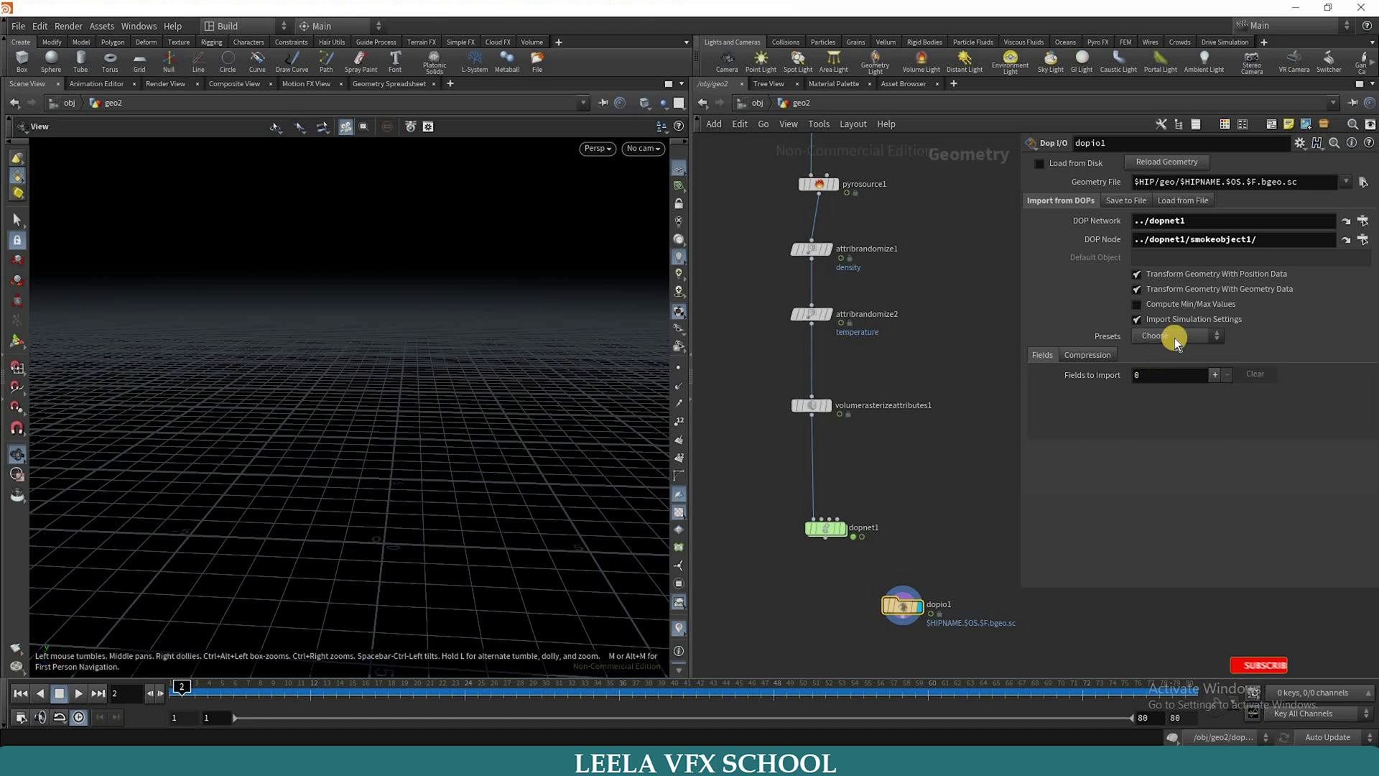
- Load the Smoke preset fields in the Dop I/O node without rest and Cd, and play the imported smoke
{"action": "left_click", "coordinate": [1174, 338]}
{"action": "left_click", "coordinate": [1169, 358]}
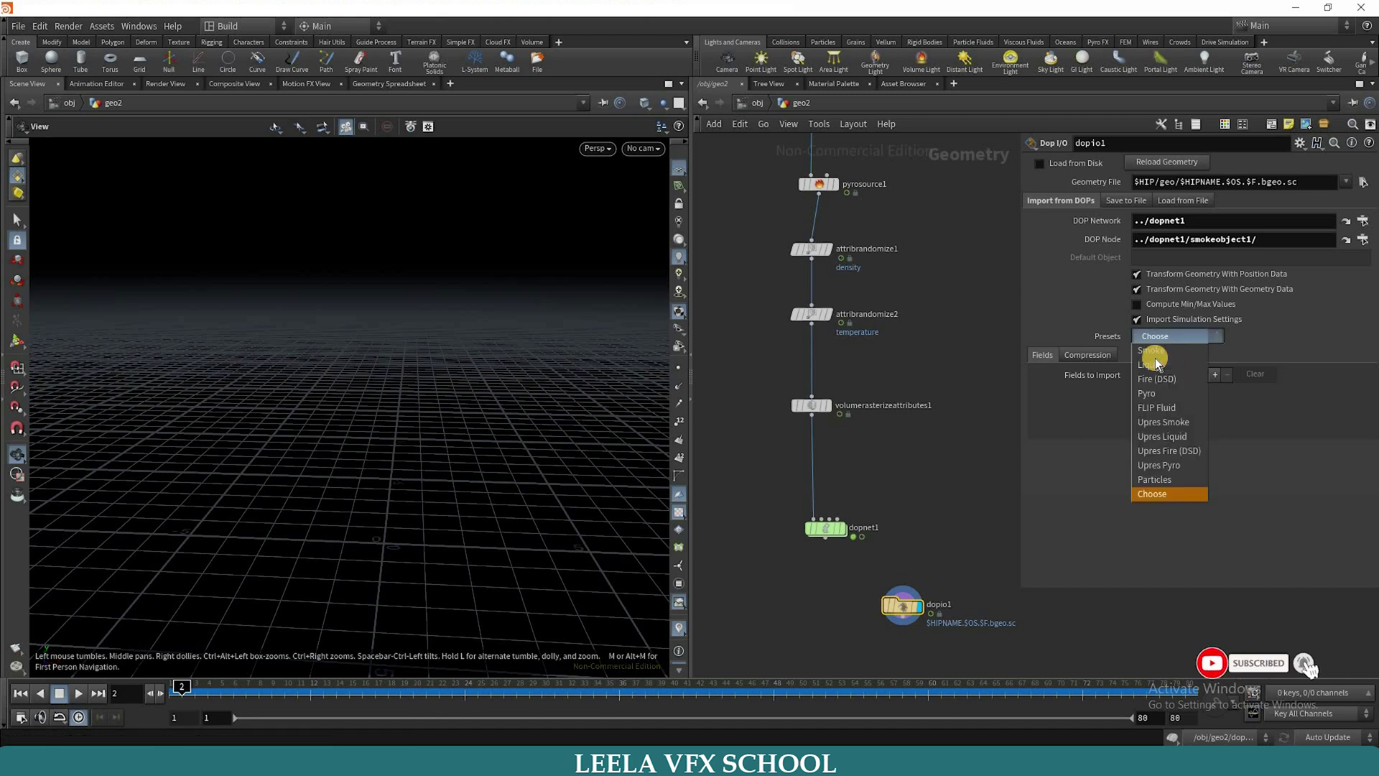
{"action": "left_click", "coordinate": [1149, 495]}
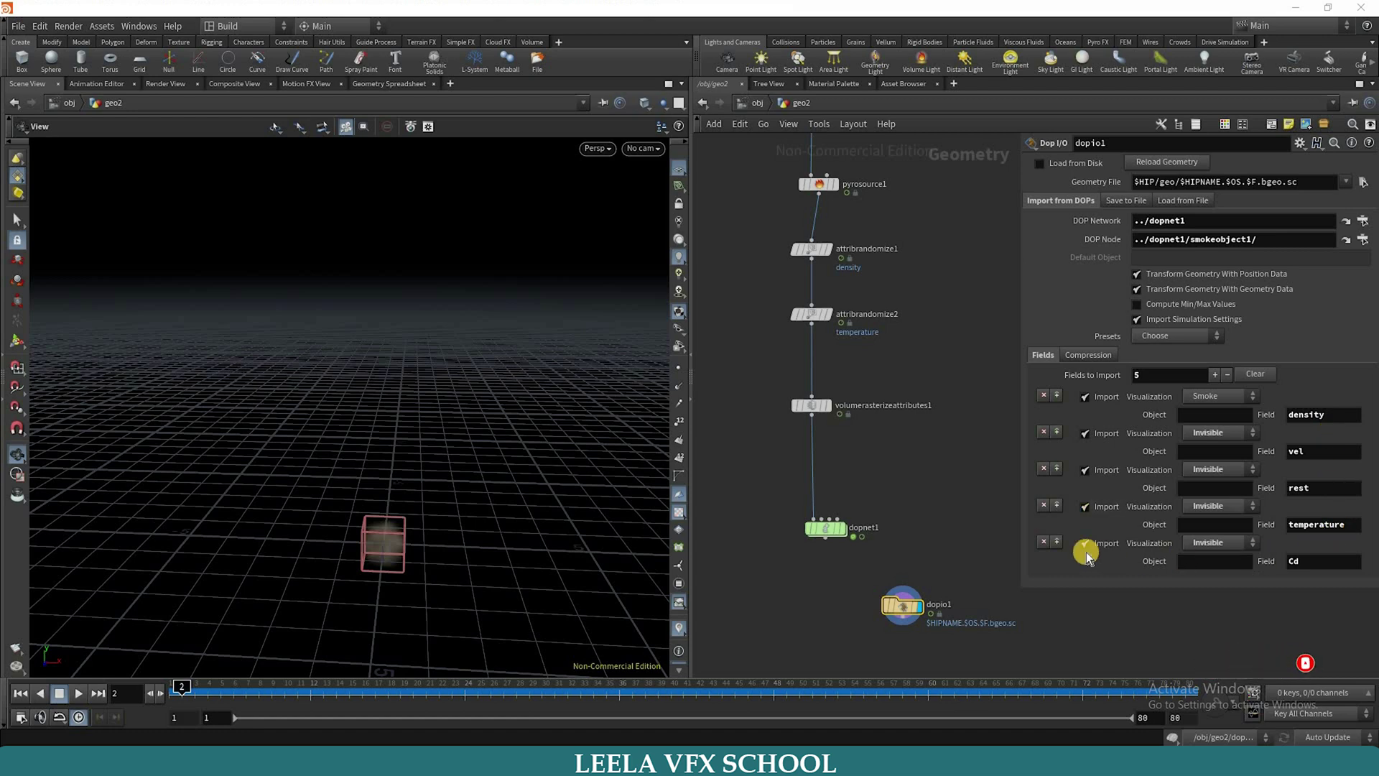
{"action": "left_click", "coordinate": [1043, 470]}
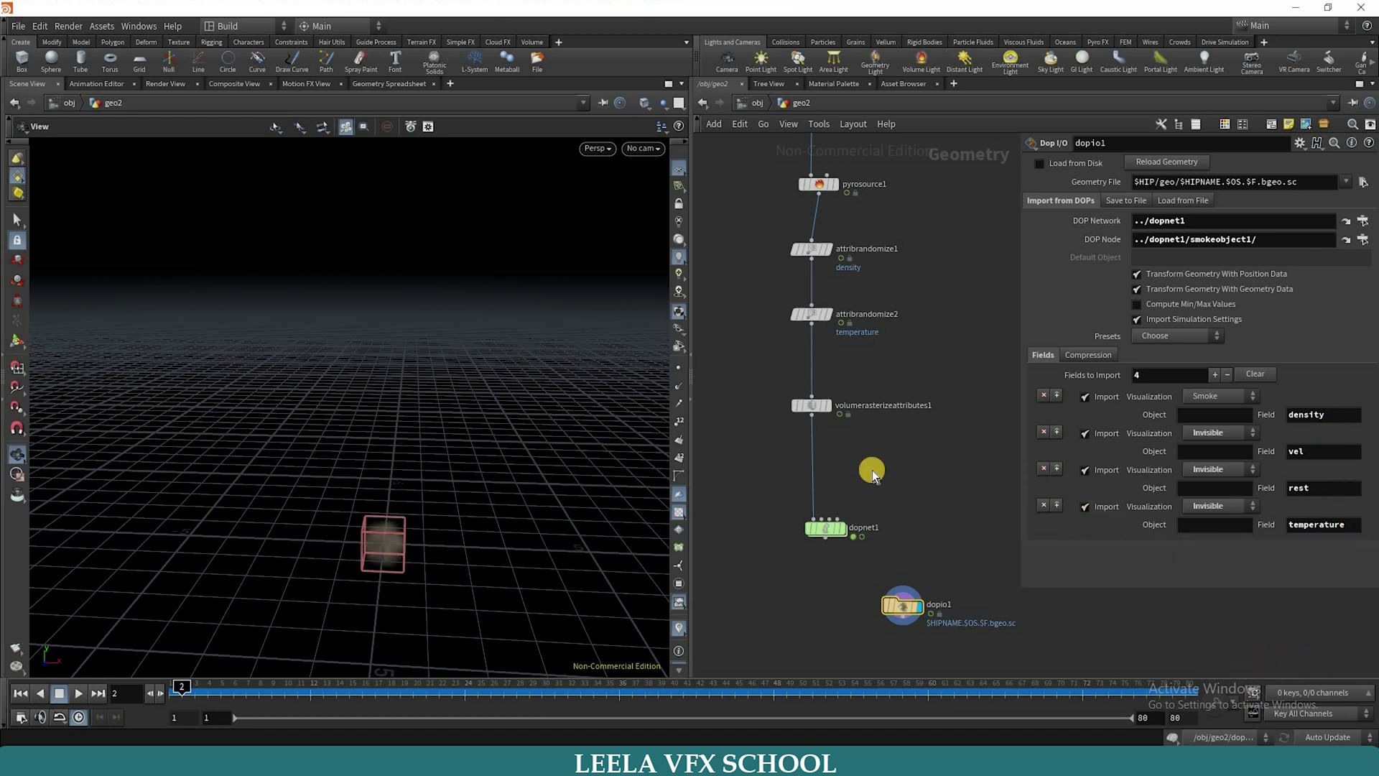
{"action": "left_click", "coordinate": [78, 693]}
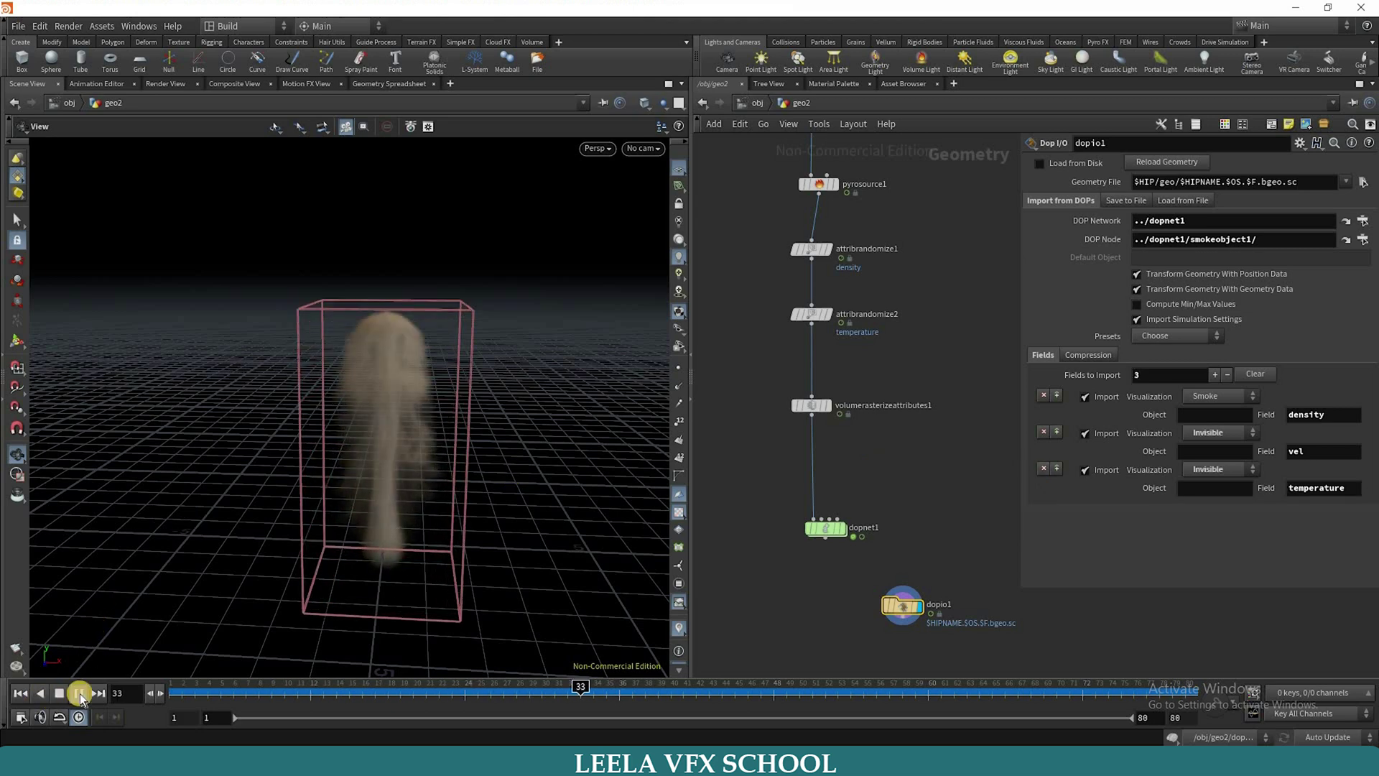
{"action": "scroll", "coordinate": [445, 302], "scroll_direction": "up", "scroll_amount": 3}
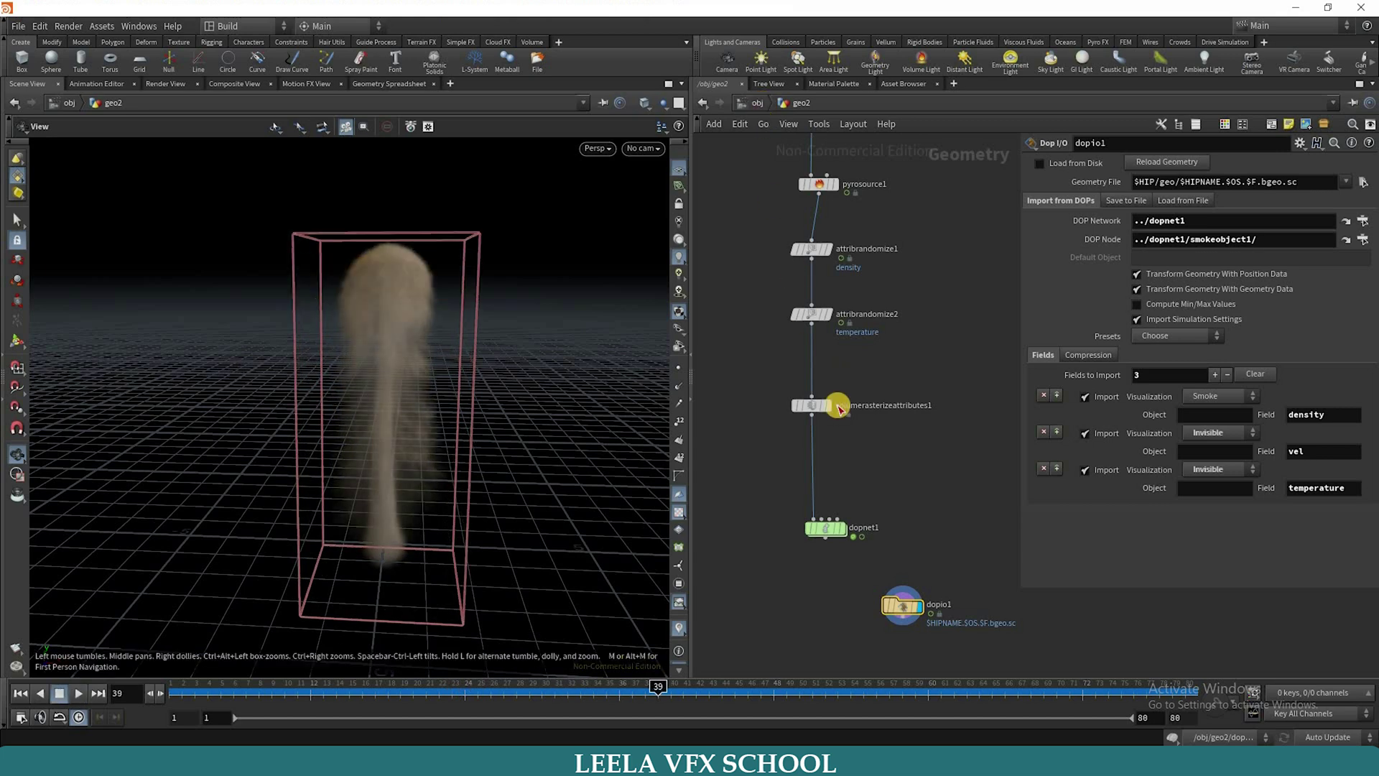
- Go up to the object level and move the two point lights beneath the geo2 node
{"action": "key", "text": "u"}
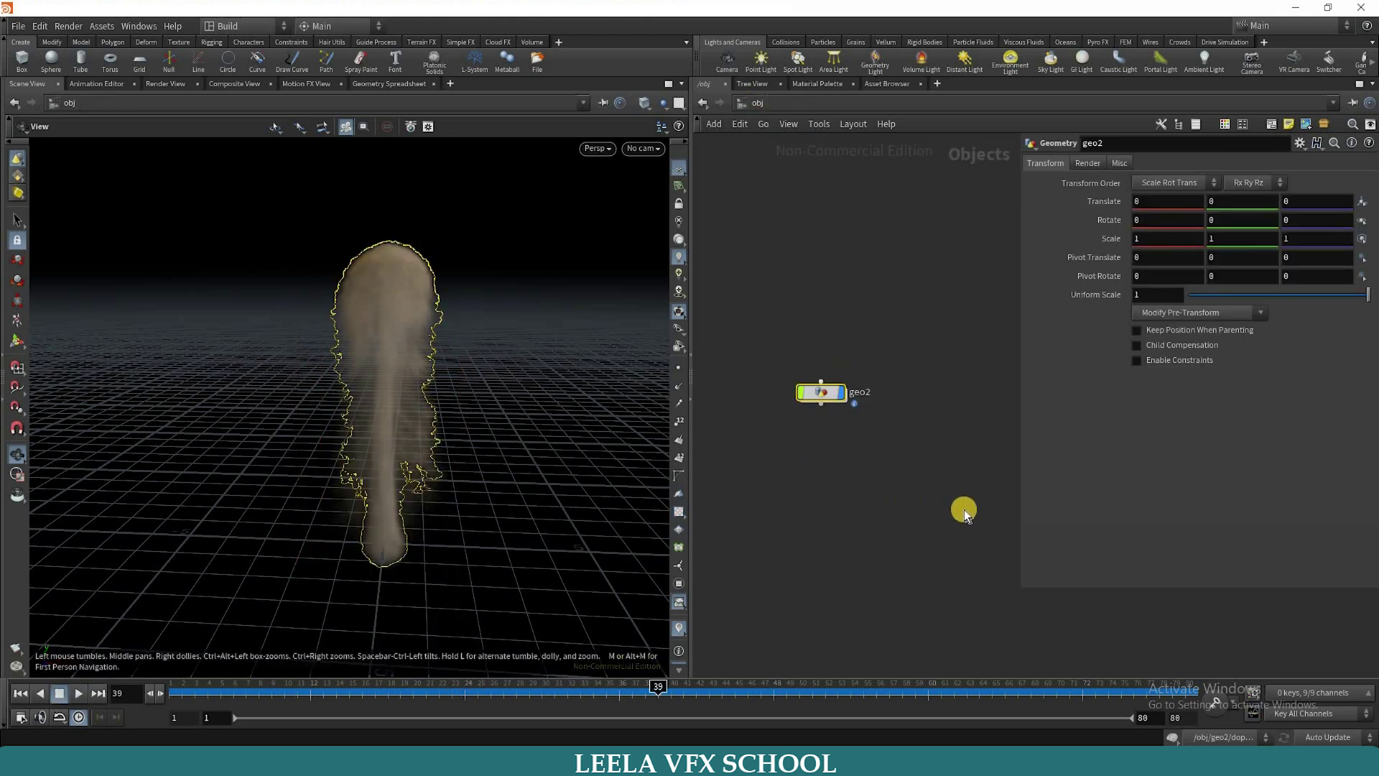
{"action": "left_click", "coordinate": [900, 477]}
{"action": "key", "text": "h"}
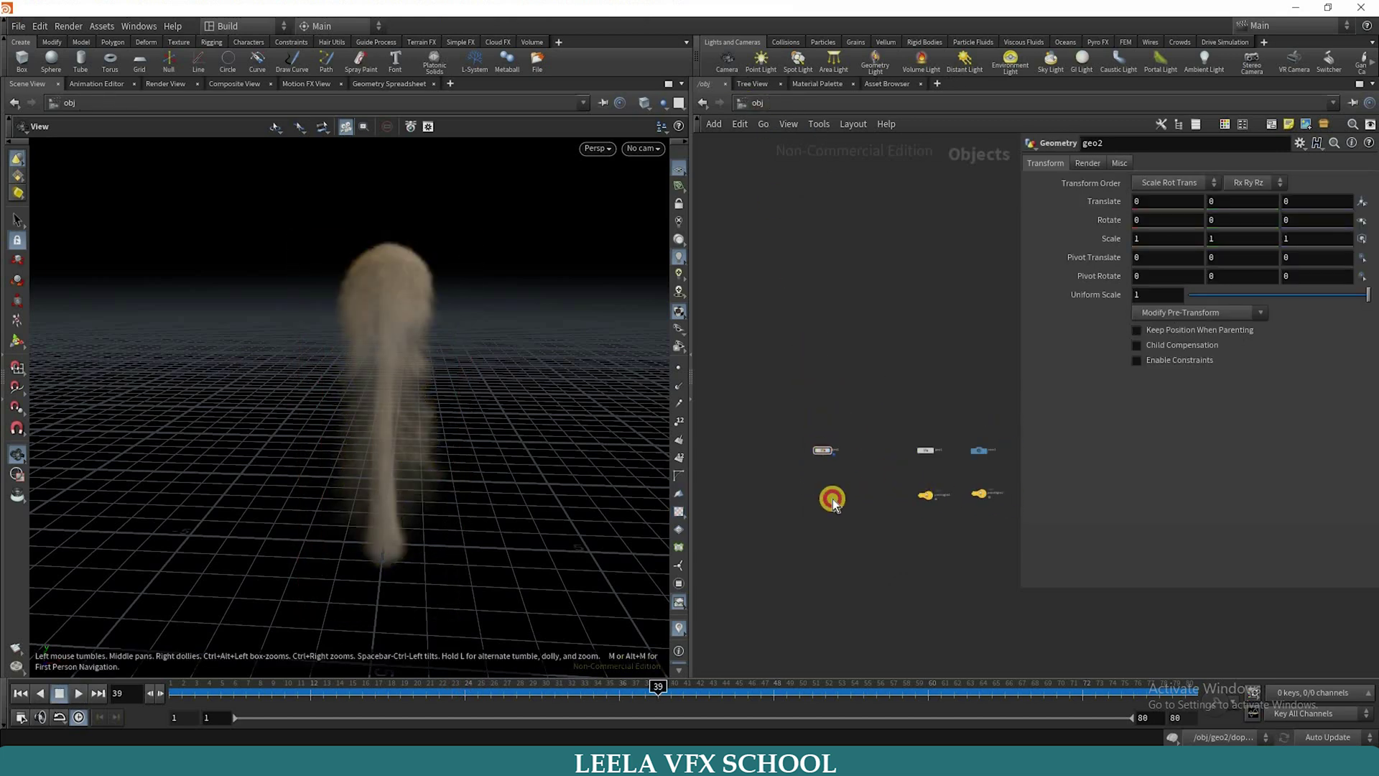
{"action": "mouse_move", "coordinate": [995, 523]}
{"action": "left_mouse_down"}
{"action": "mouse_move", "coordinate": [919, 481]}
{"action": "mouse_move", "coordinate": [788, 496]}
{"action": "mouse_move", "coordinate": [797, 486]}
{"action": "left_mouse_up"}
- Set the intensity of pointlight1 to 10 and play the lit smoke simulation
{"action": "left_click", "coordinate": [795, 483]}
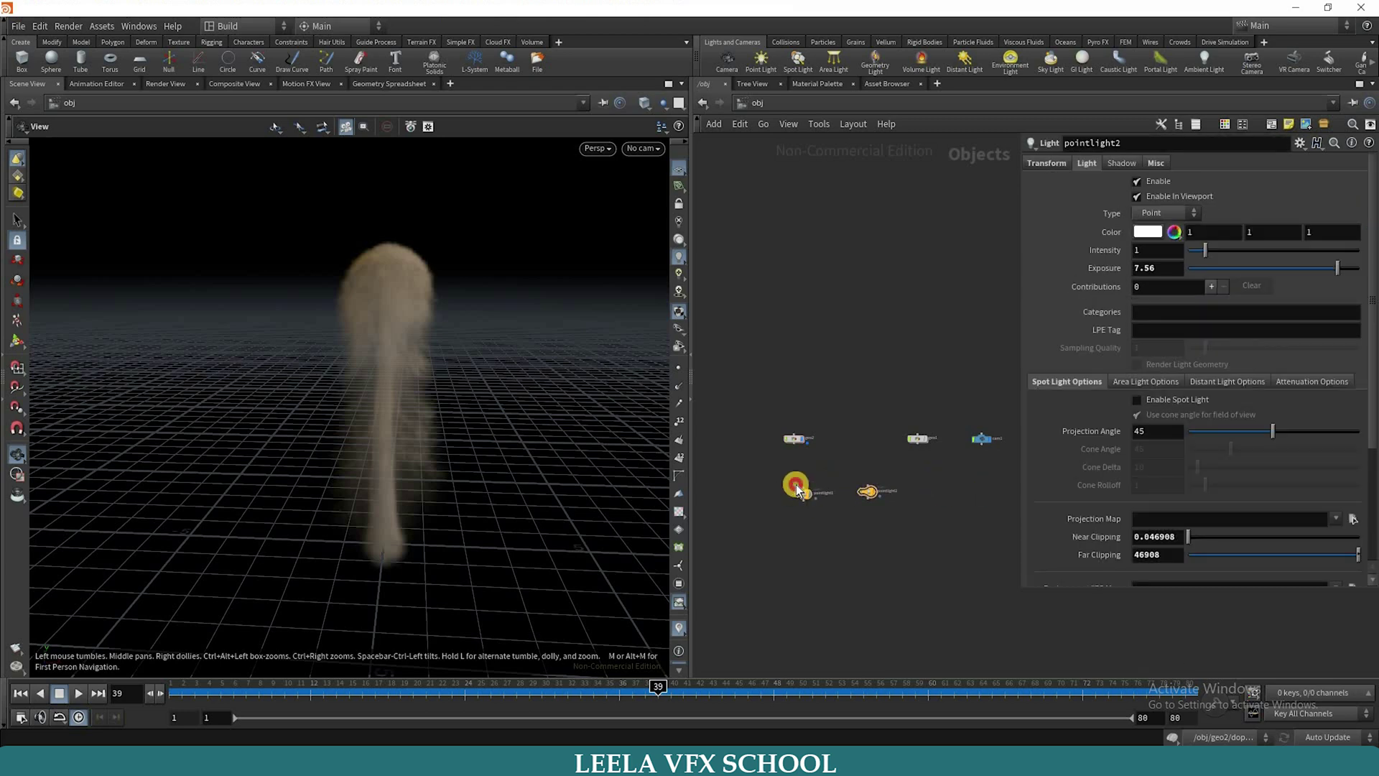
{"action": "scroll", "coordinate": [809, 495], "scroll_direction": "up", "scroll_amount": 5}
{"action": "left_click", "coordinate": [790, 486]}
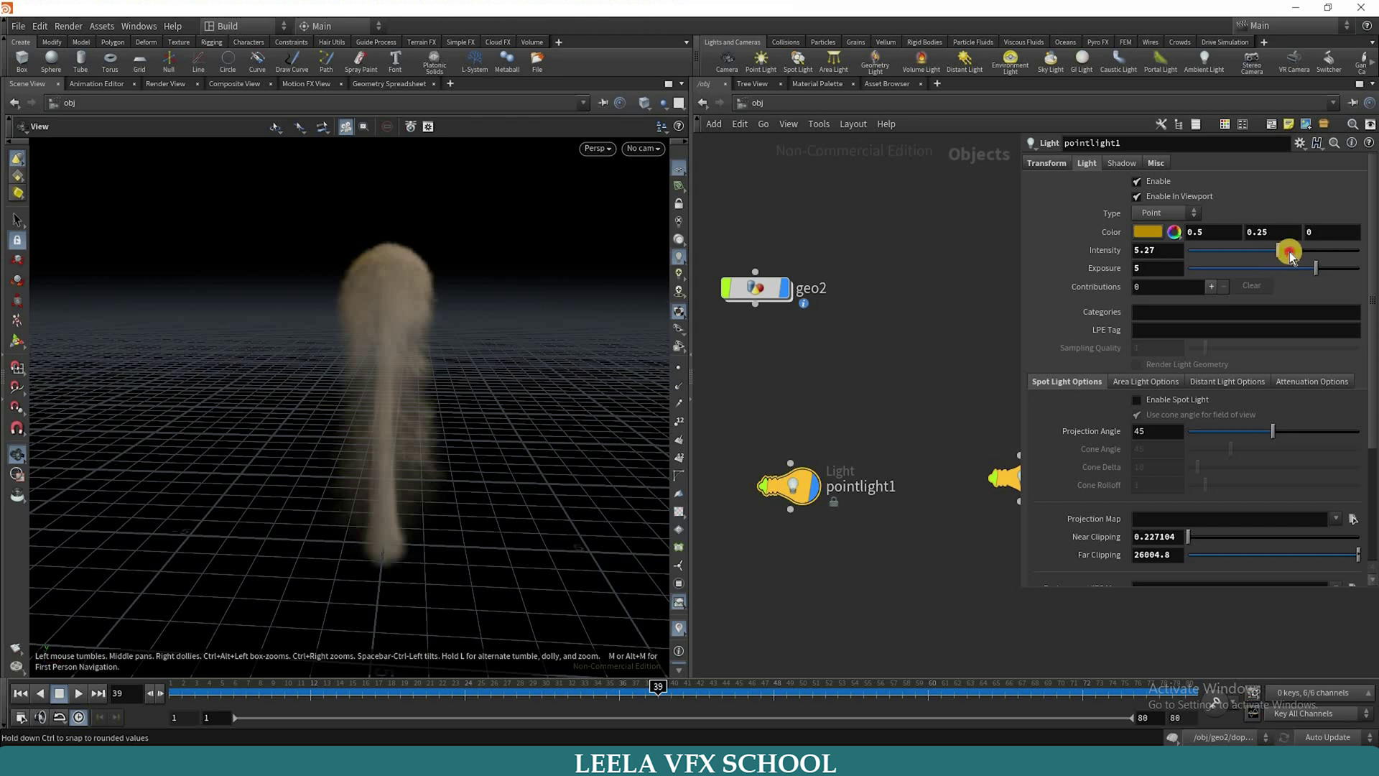
{"action": "left_click", "coordinate": [1361, 251]}
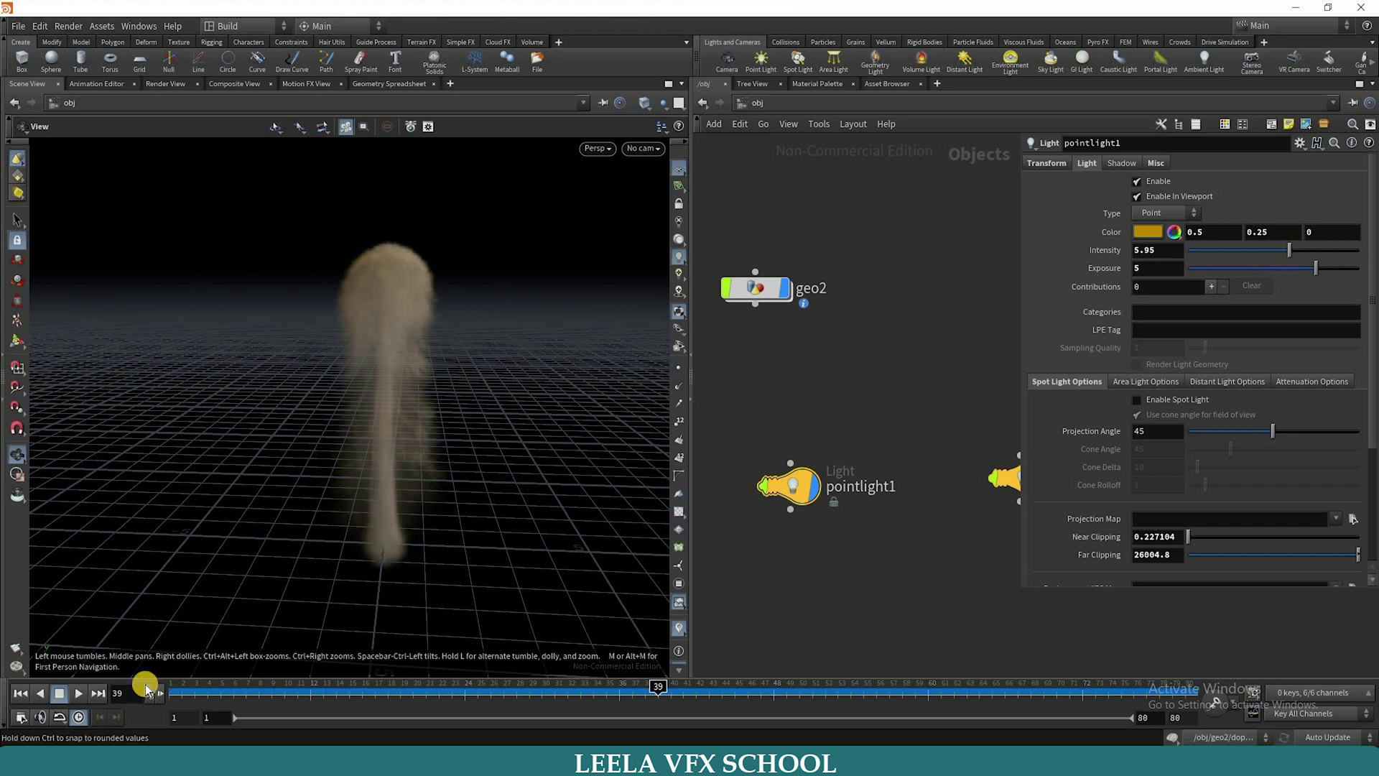
{"action": "left_click", "coordinate": [76, 692]}
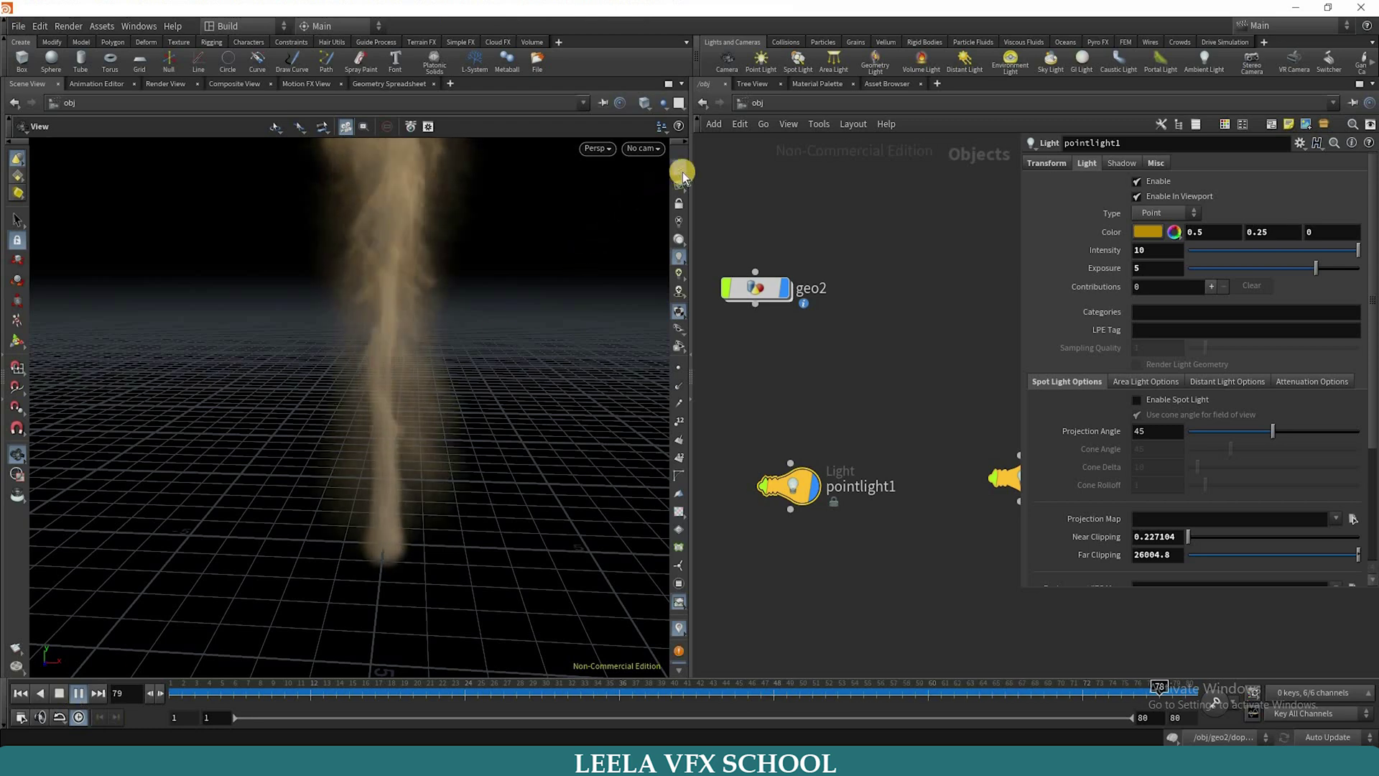
{"action": "left_click", "coordinate": [79, 692]}
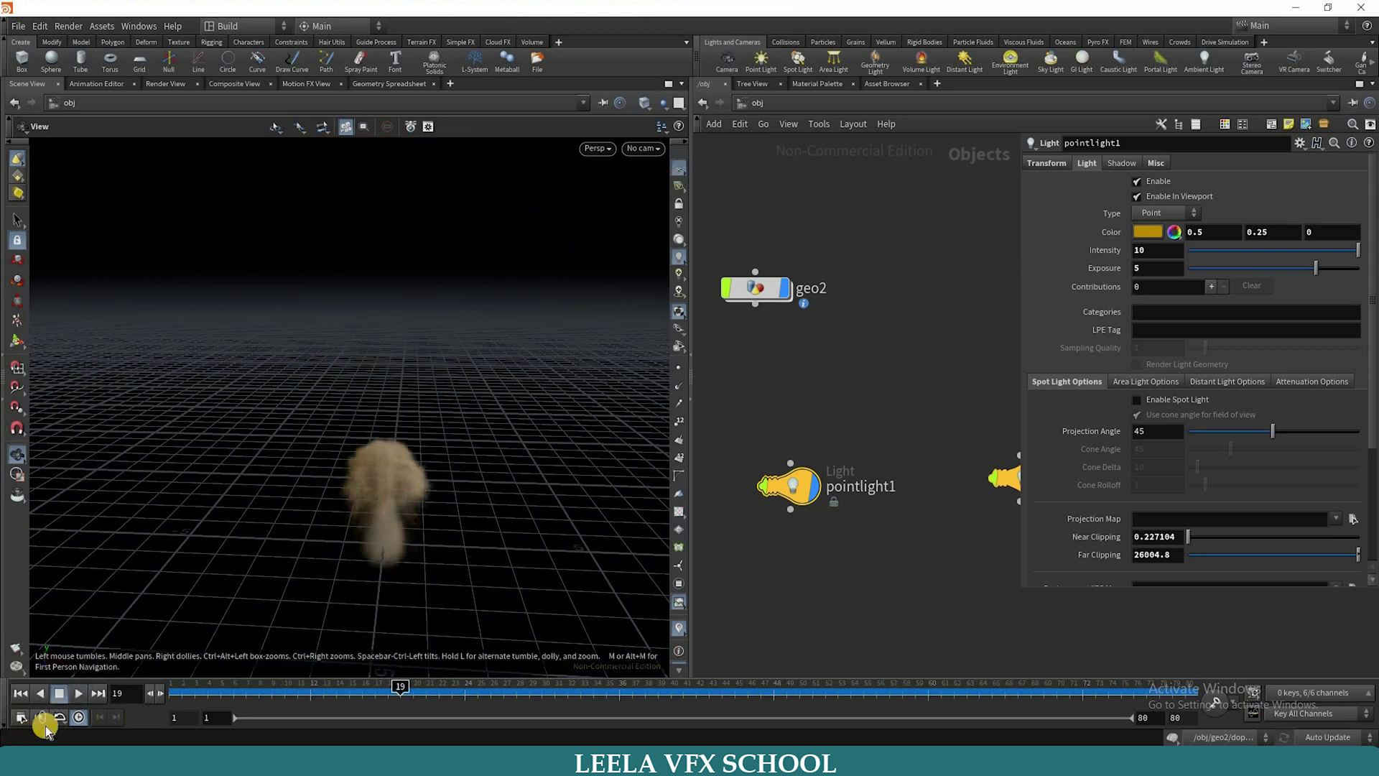
- Hide the viewport's reference grid and play the lit smoke simulation
{"action": "key", "text": "shift+g"}
{"action": "left_click", "coordinate": [79, 693]}
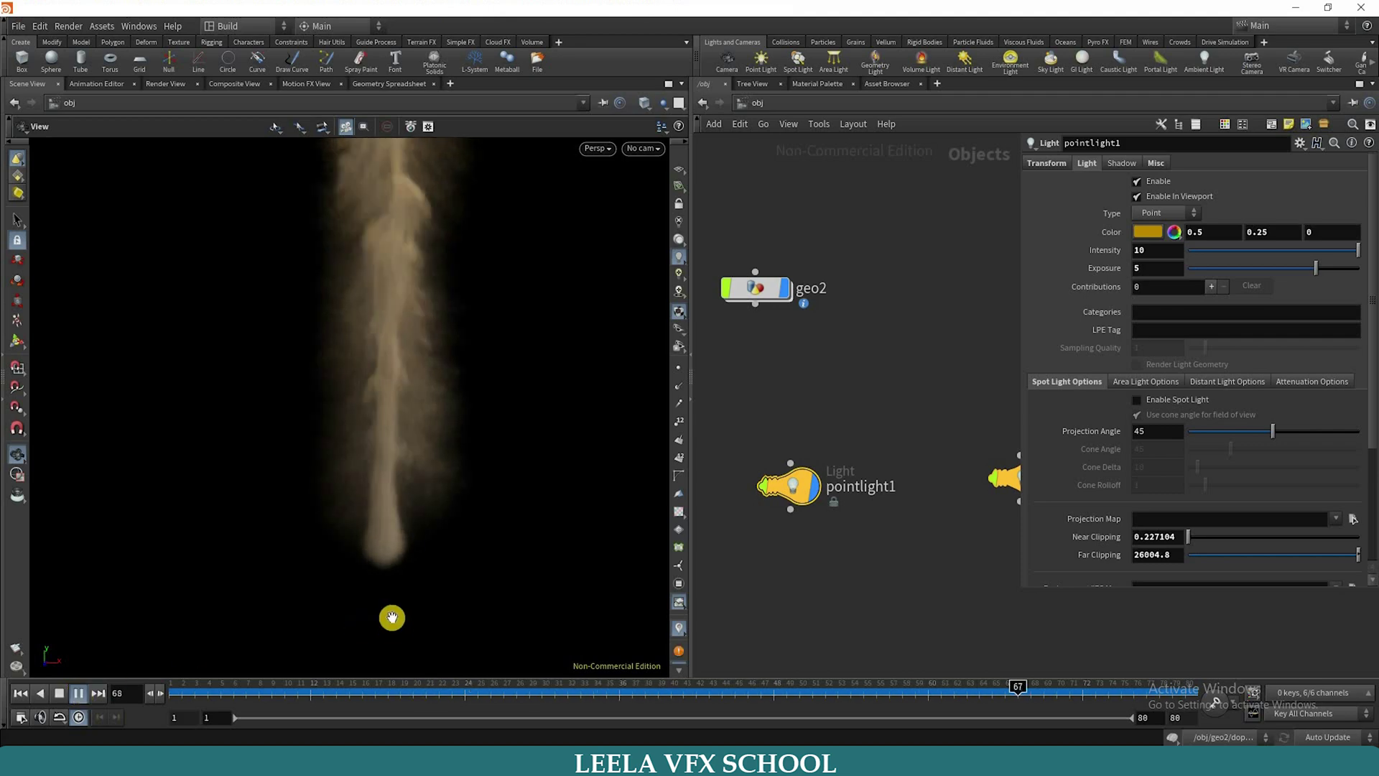
{"action": "key", "text": "Escape"}
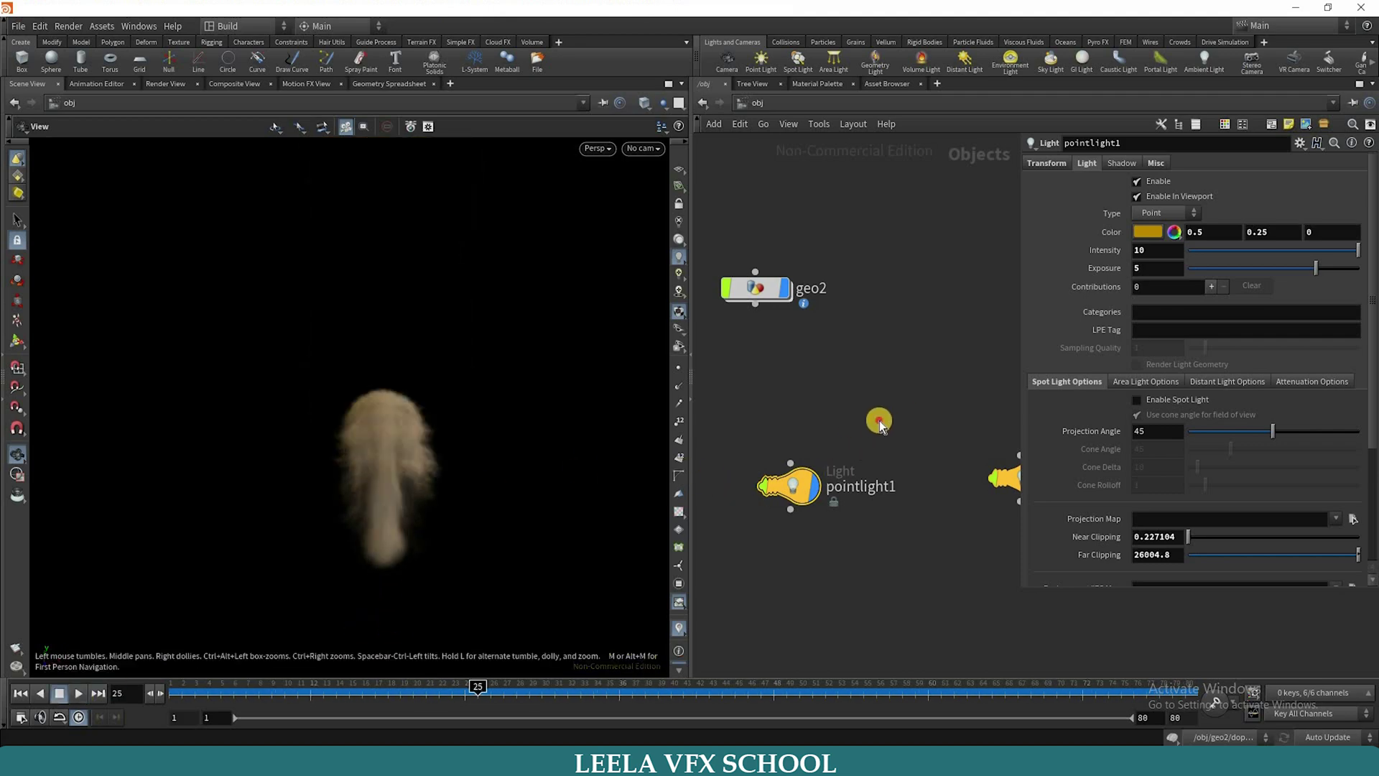
- Set the intensity of pointlight2 to 2
{"action": "middle_click_drag", "start_coordinate": [941, 527], "coordinate": [873, 520]}
{"action": "scroll", "coordinate": [874, 520], "scroll_direction": "down", "scroll_amount": 1}
{"action": "left_click", "coordinate": [939, 480]}
{"action": "left_click_drag", "start_coordinate": [1250, 259], "coordinate": [1134, 248]}
{"action": "left_click_drag", "start_coordinate": [1034, 257], "coordinate": [1035, 256]}
{"action": "left_click", "coordinate": [973, 461]}
{"action": "type", "text": "2"}
{"action": "left_click", "coordinate": [955, 481]}
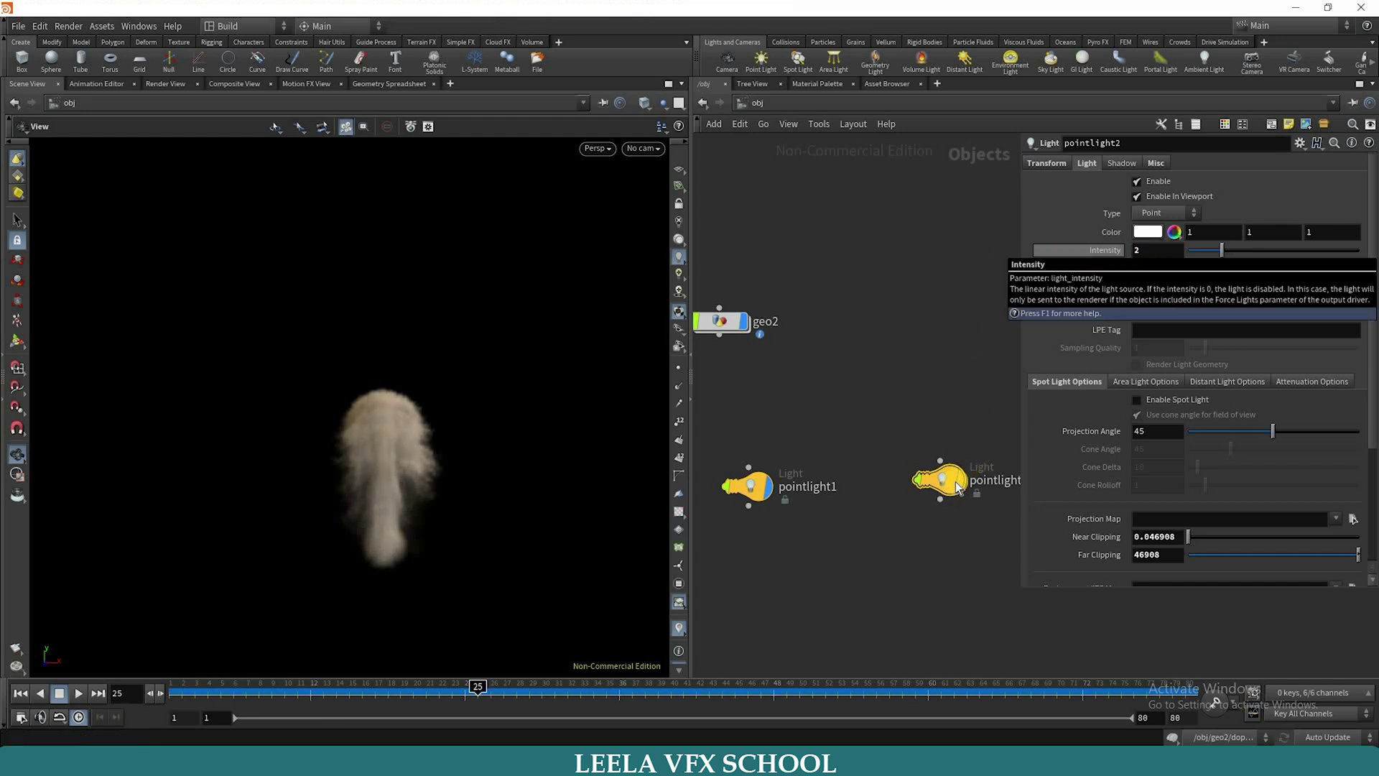
- Play the lit smoke simulation and look at it through cam1
{"action": "left_click", "coordinate": [78, 694]}
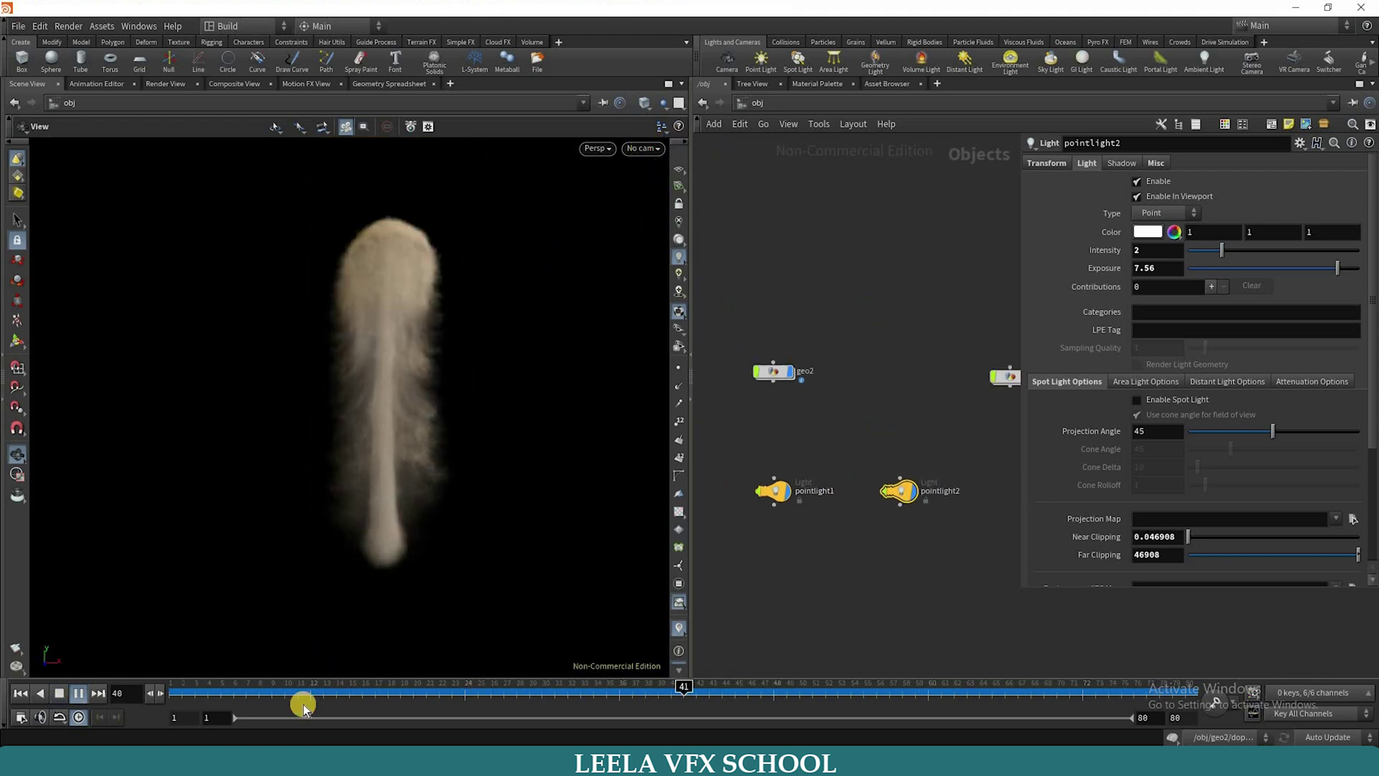
{"action": "left_click", "coordinate": [643, 148]}
{"action": "left_click", "coordinate": [651, 217]}
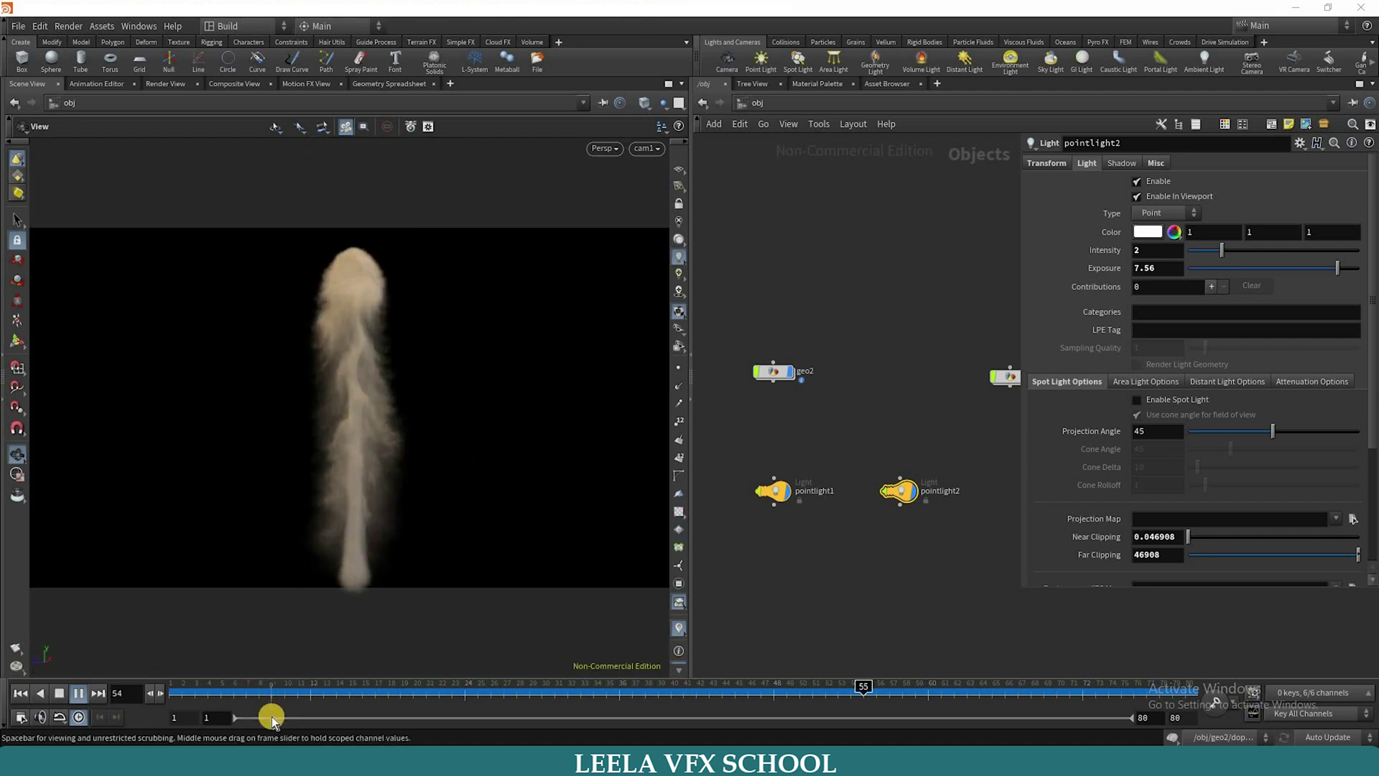
{"action": "key", "text": "Escape"}
- Enter dopnet1 inside geo2 and show the Density guide settings of smokeobject1
{"action": "left_click", "coordinate": [780, 374]}
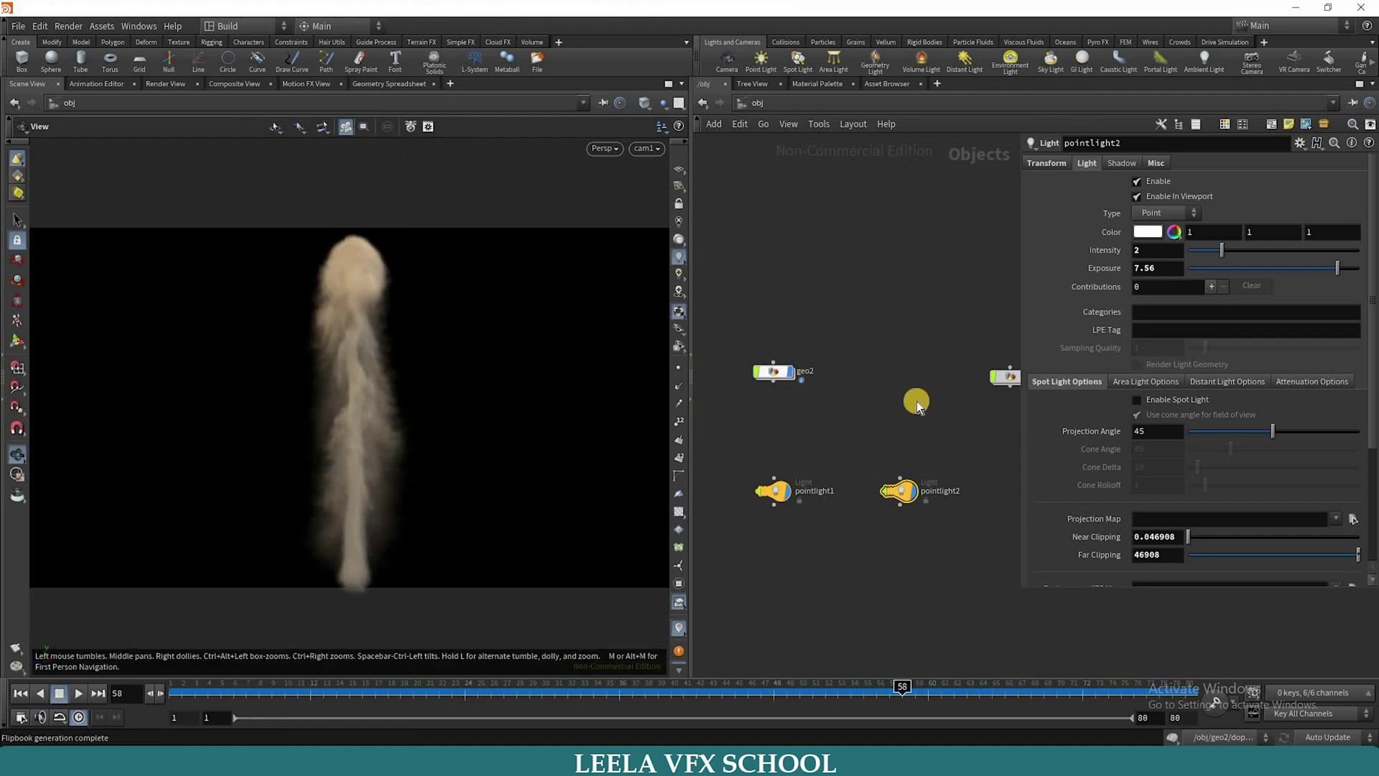
{"action": "key", "text": "i"}
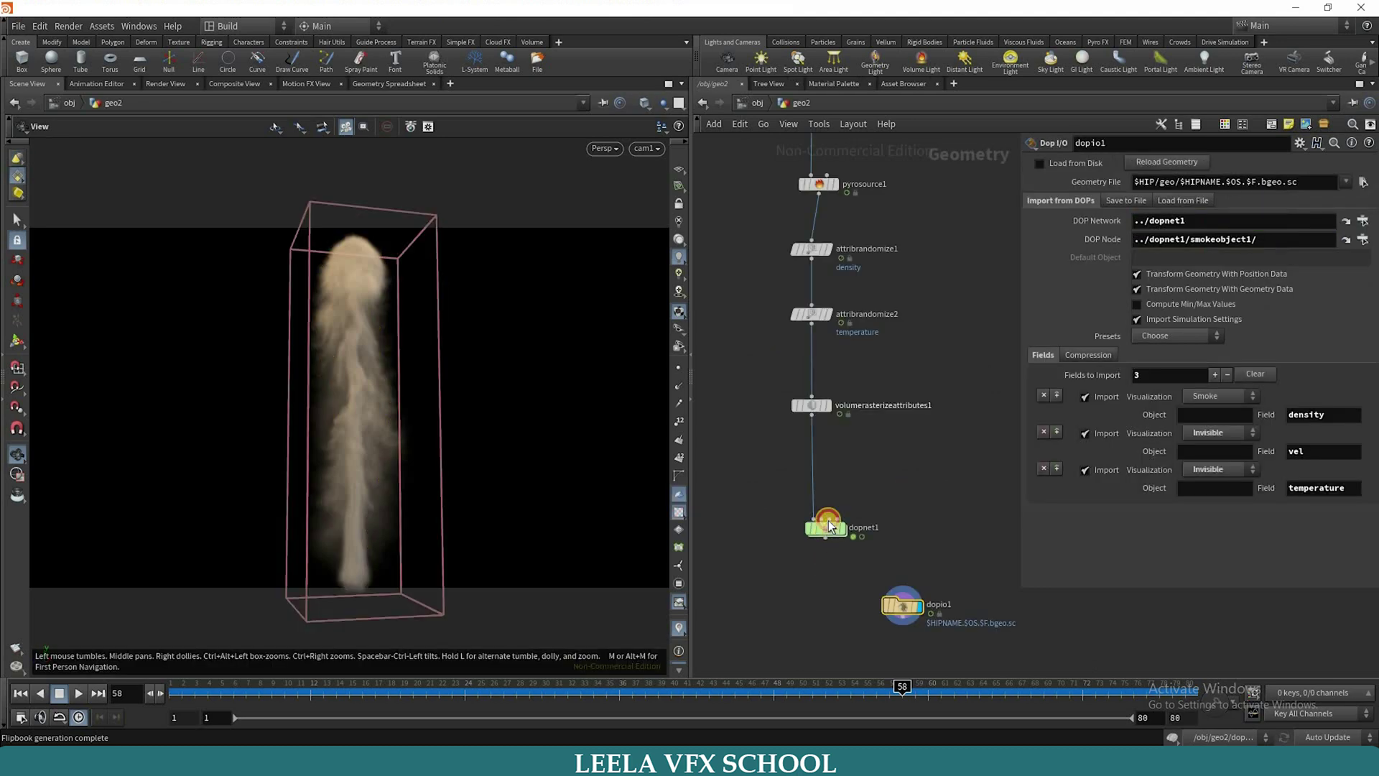
{"action": "double_click", "coordinate": [828, 526]}
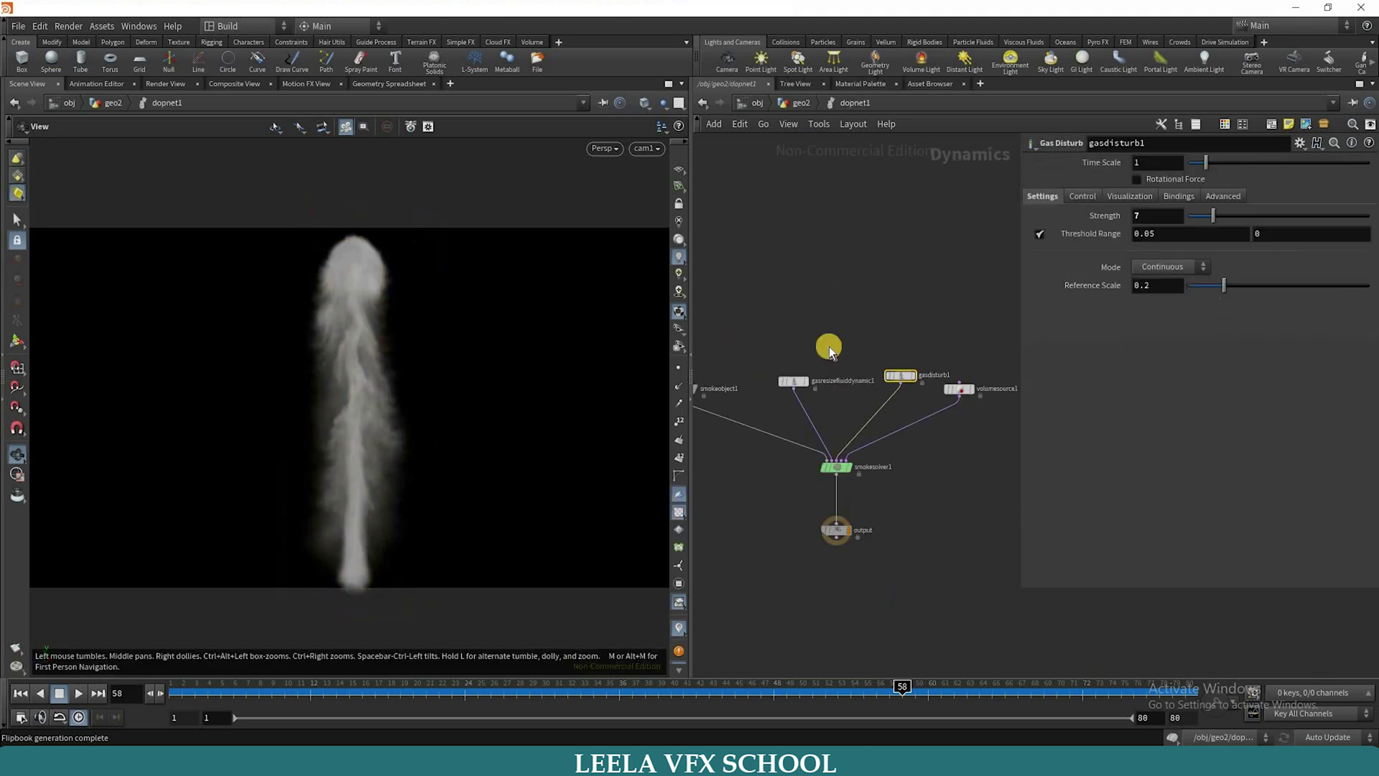
{"action": "scroll", "coordinate": [877, 404], "scroll_direction": "down", "scroll_amount": 1}
{"action": "scroll", "coordinate": [759, 396], "scroll_direction": "up", "scroll_amount": 3}
{"action": "middle_click_drag", "start_coordinate": [997, 302], "coordinate": [1092, 313]}
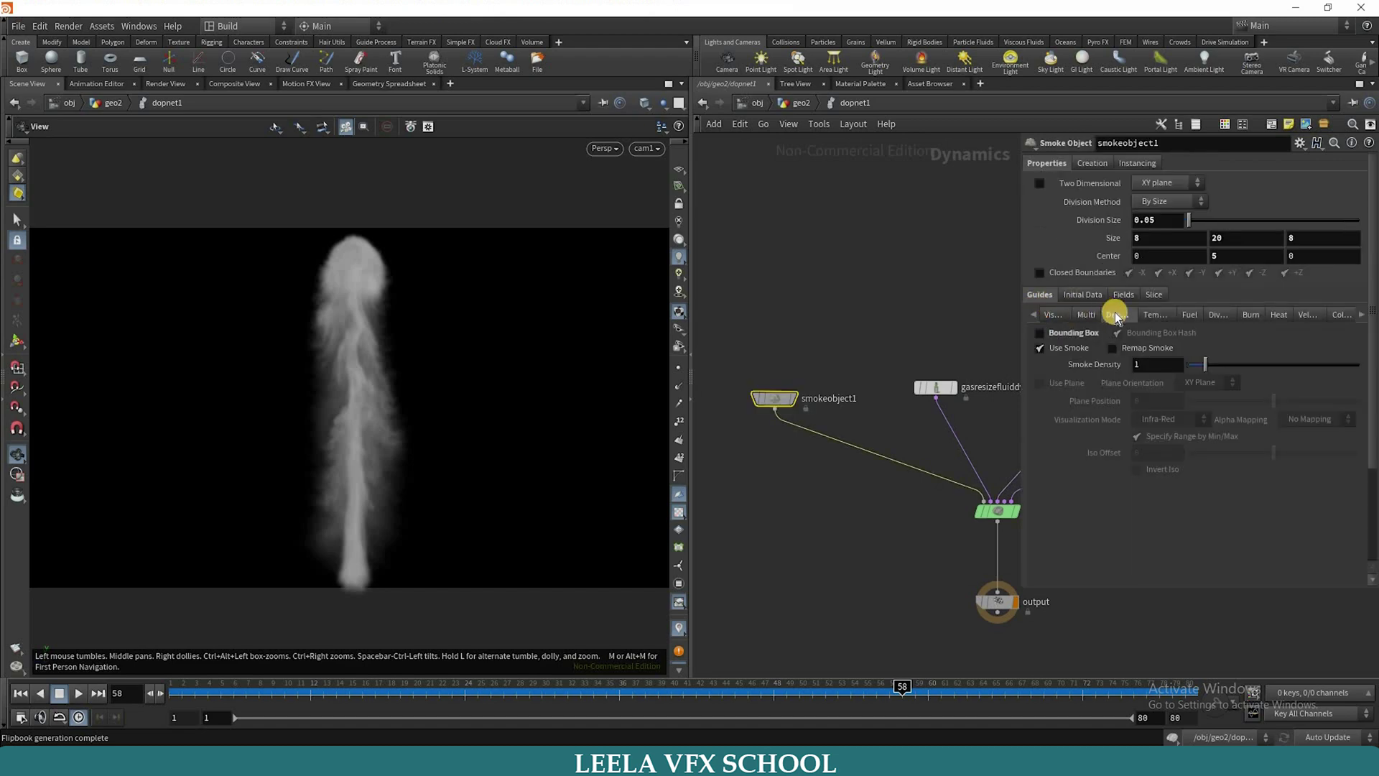
{"action": "left_click", "coordinate": [1115, 317]}
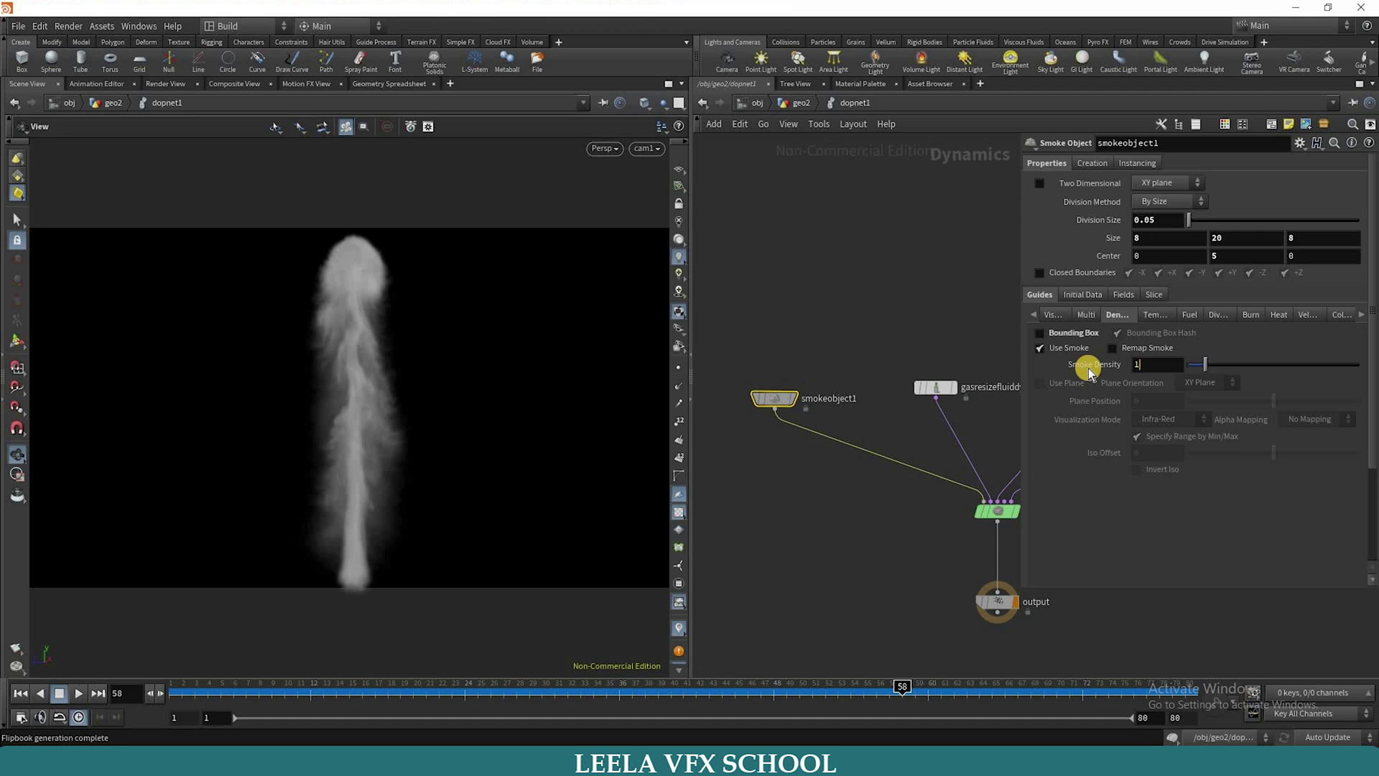
- Try Smoke Density values of 2 and .5 on smokeobject1, and restore it to 1
{"action": "key", "text": "BackSpace"}
{"action": "type", "text": "2"}
{"action": "left_click", "coordinate": [1106, 369]}
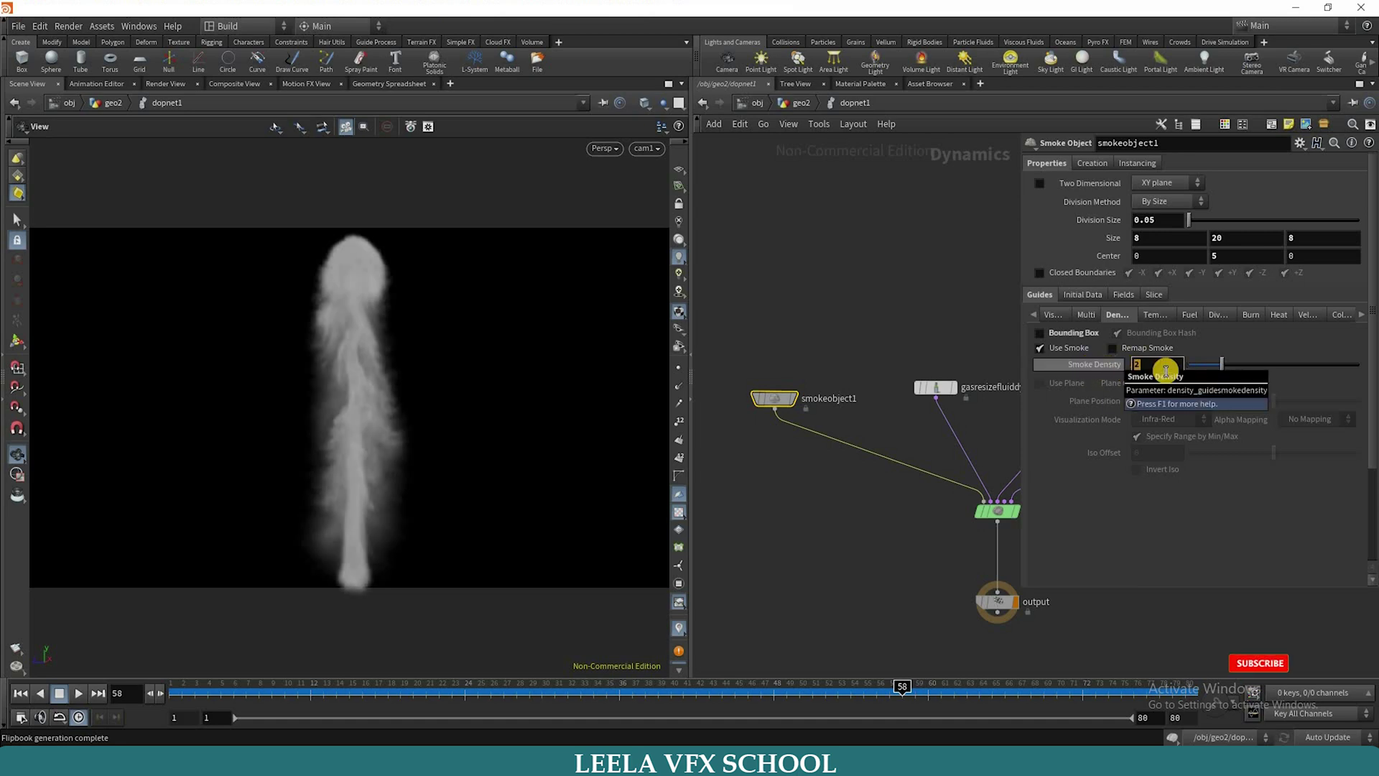
{"action": "type", "text": ".5"}
{"action": "key", "text": "Return"}
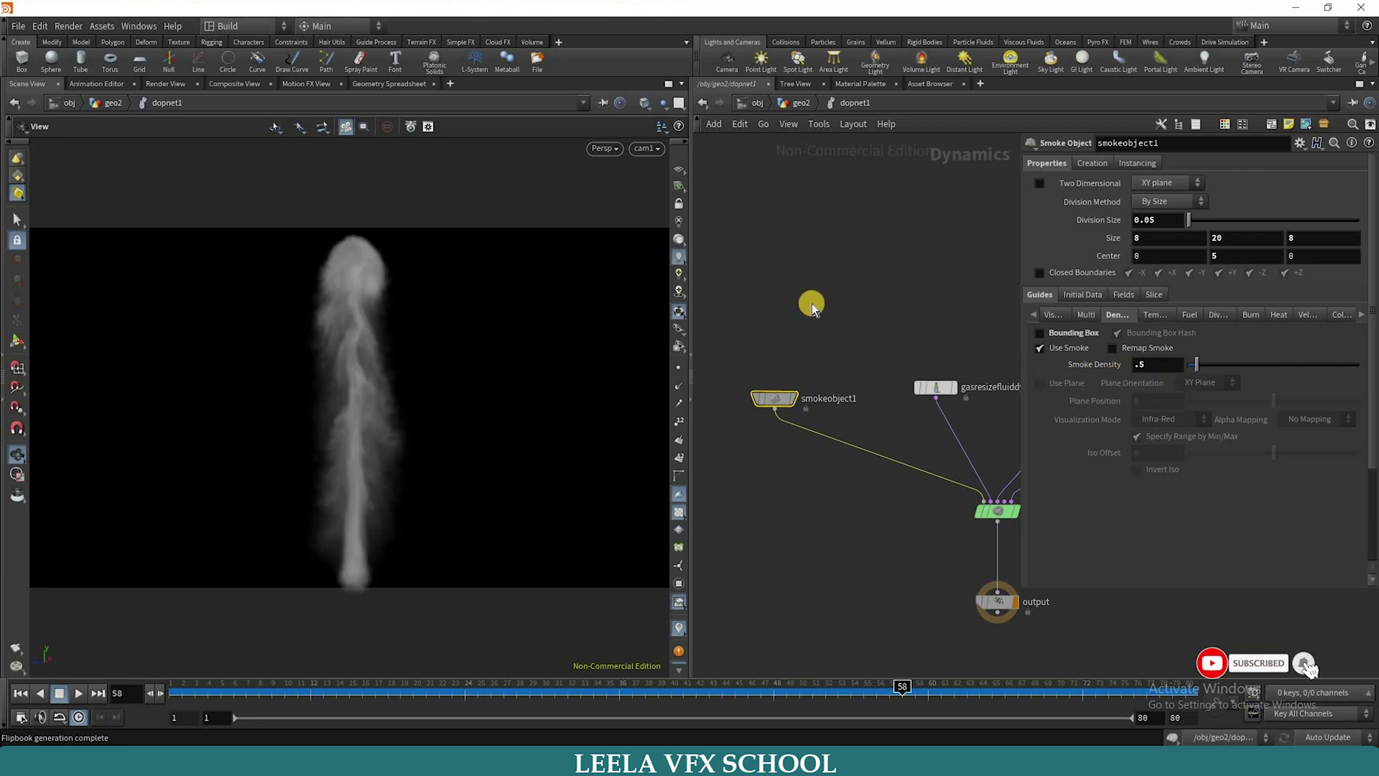
{"action": "left_click_drag", "start_coordinate": [1149, 365], "coordinate": [1114, 364]}
{"action": "type", "text": "1"}
{"action": "key", "text": "Return"}
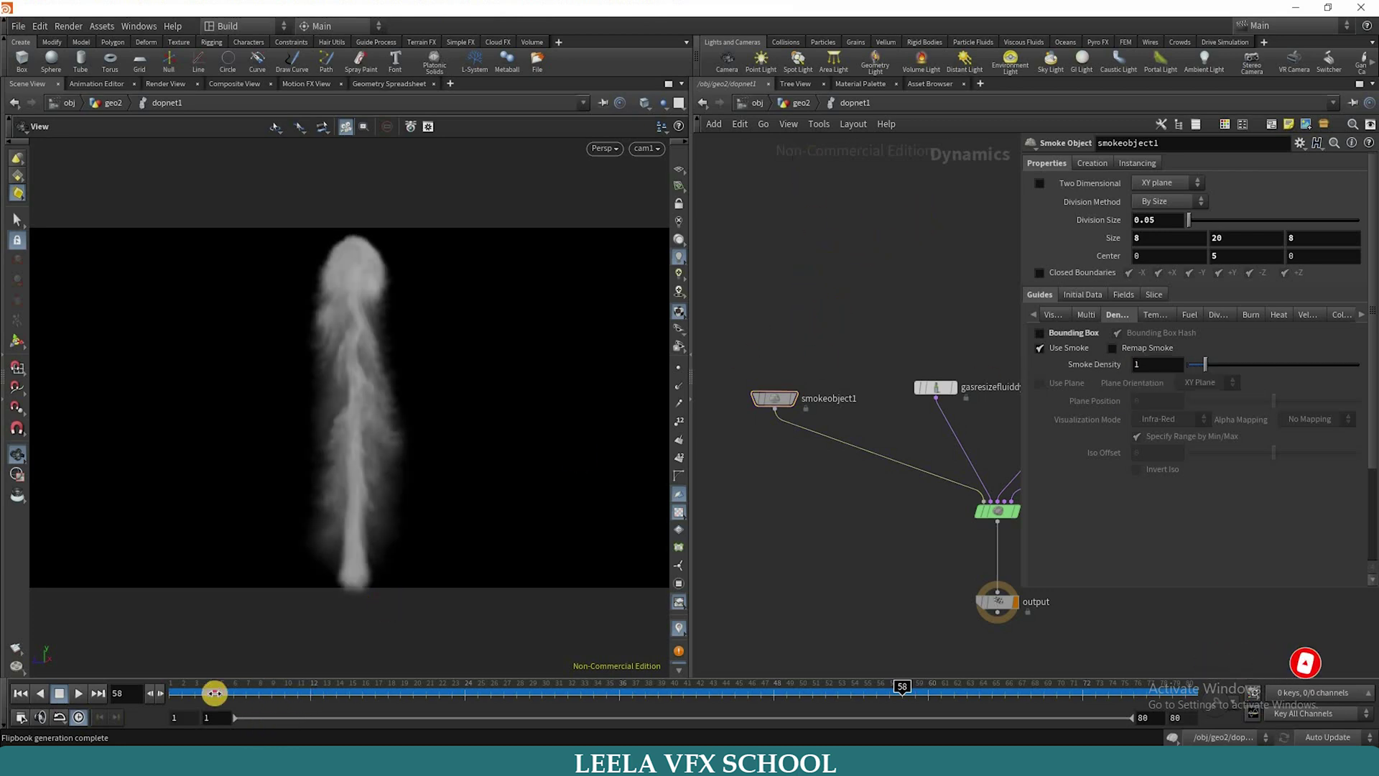
- Play the smoke simulation through to frame 80 and examine the column's shape
{"action": "left_click", "coordinate": [945, 717]}
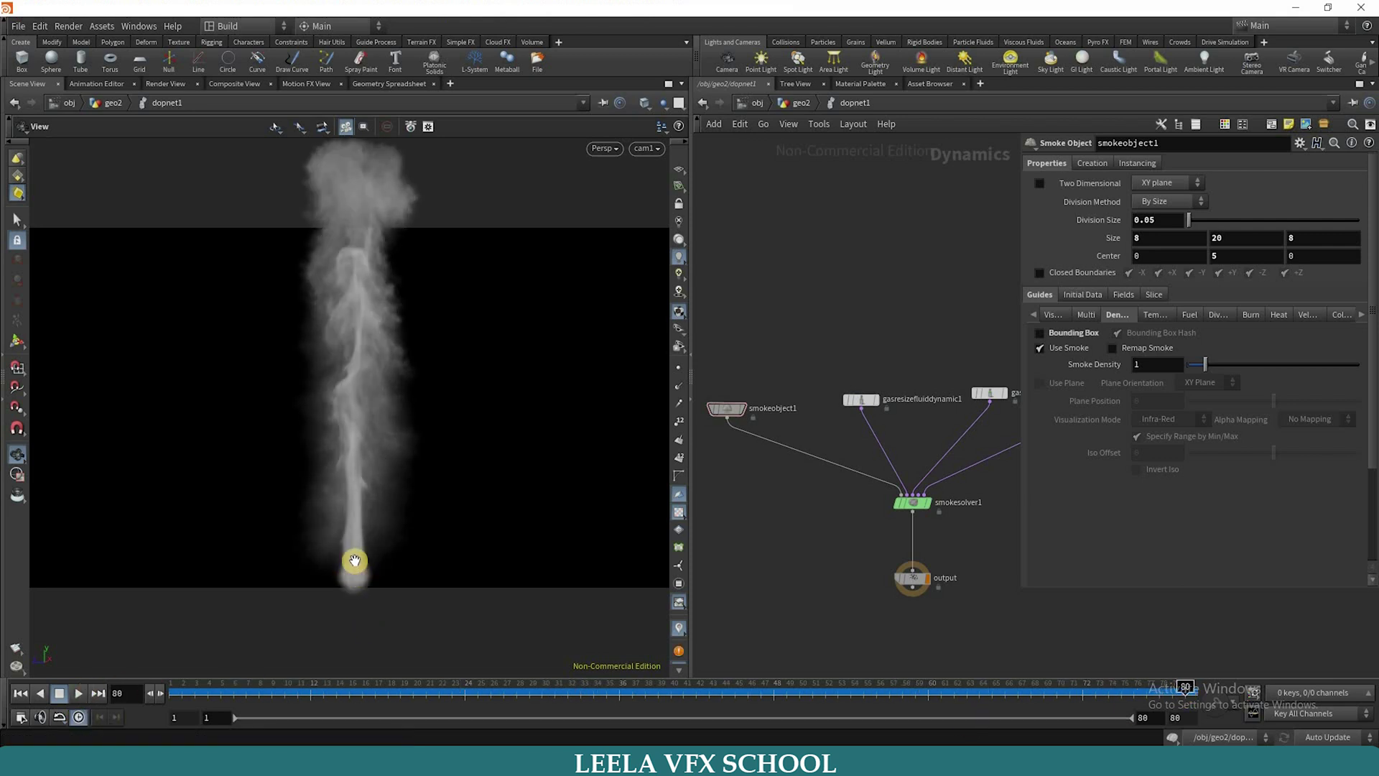
{"action": "key", "text": "Up"}
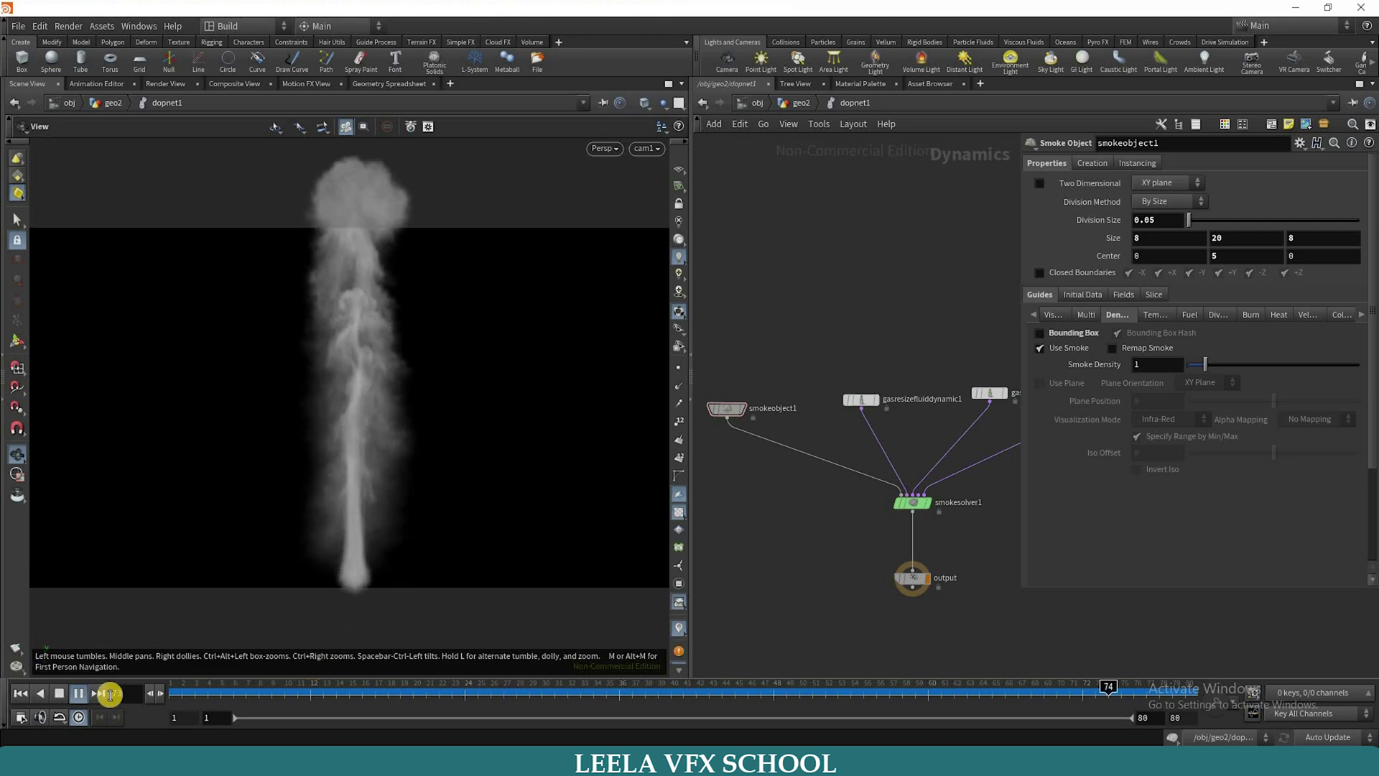
{"action": "left_click", "coordinate": [79, 694]}
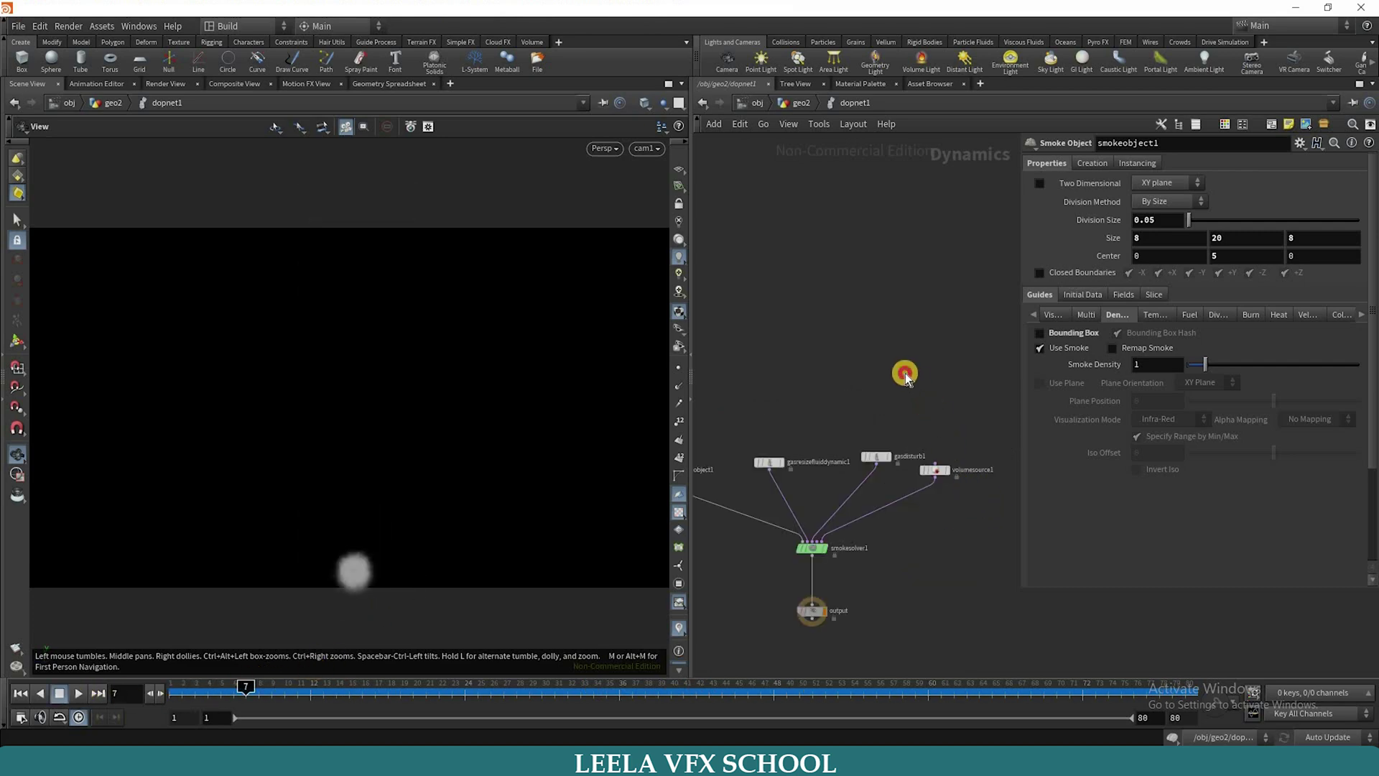
- Keyframe the density and temperature Source Scale of volumesource1 at 1 on frame 20
{"action": "scroll", "coordinate": [912, 433], "scroll_direction": "up", "scroll_amount": 3}
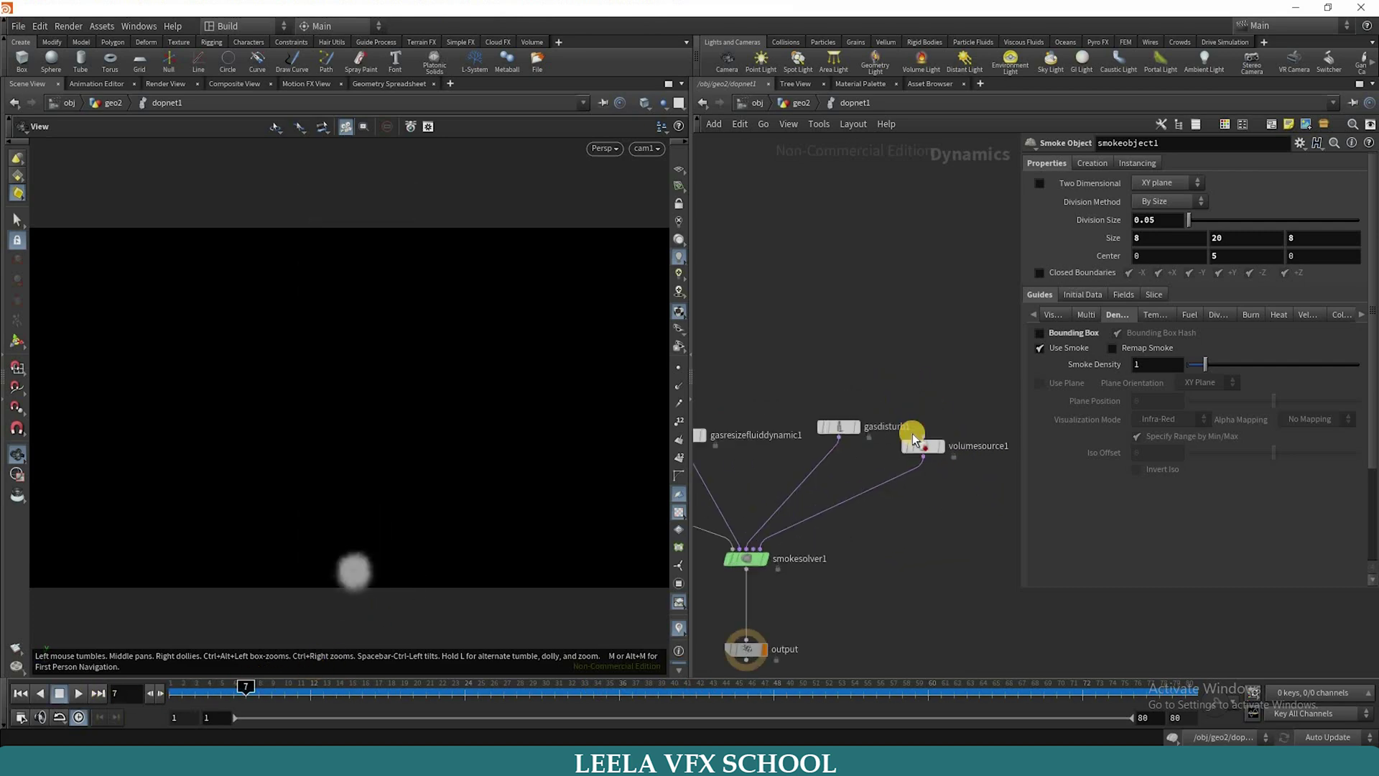
{"action": "left_click_drag", "start_coordinate": [1009, 515], "coordinate": [906, 373]}
{"action": "left_click_drag", "start_coordinate": [916, 431], "coordinate": [935, 432]}
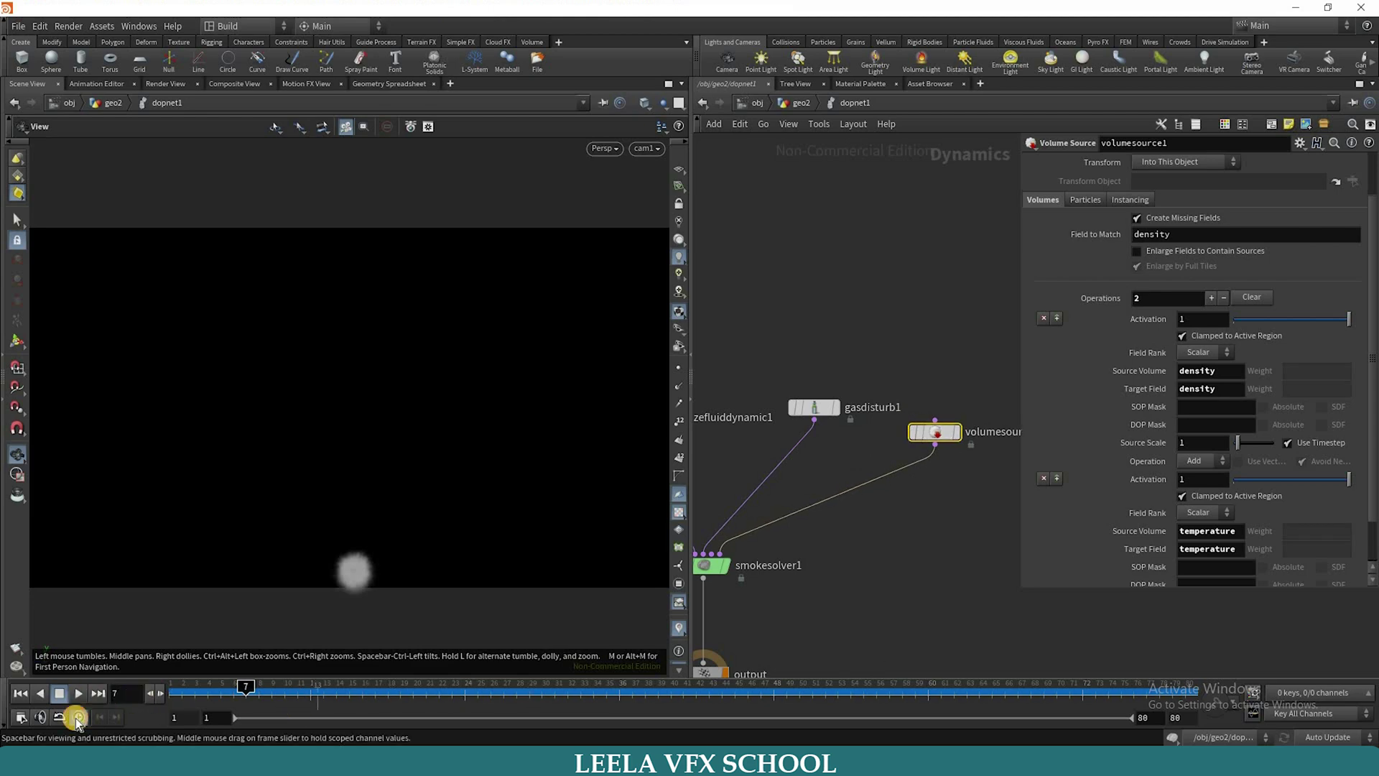
{"action": "left_click_drag", "start_coordinate": [416, 693], "coordinate": [308, 698]}
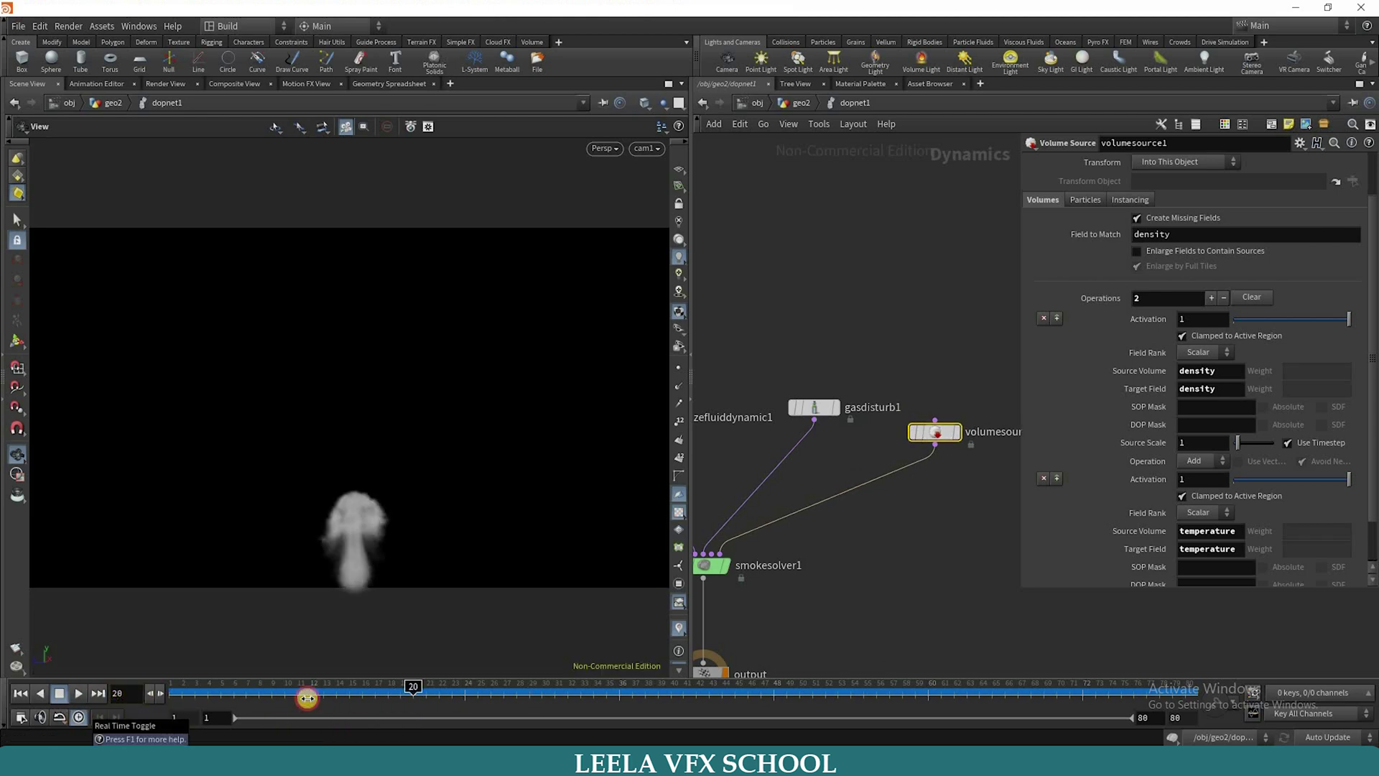
{"action": "left_click", "coordinate": [1164, 444]}
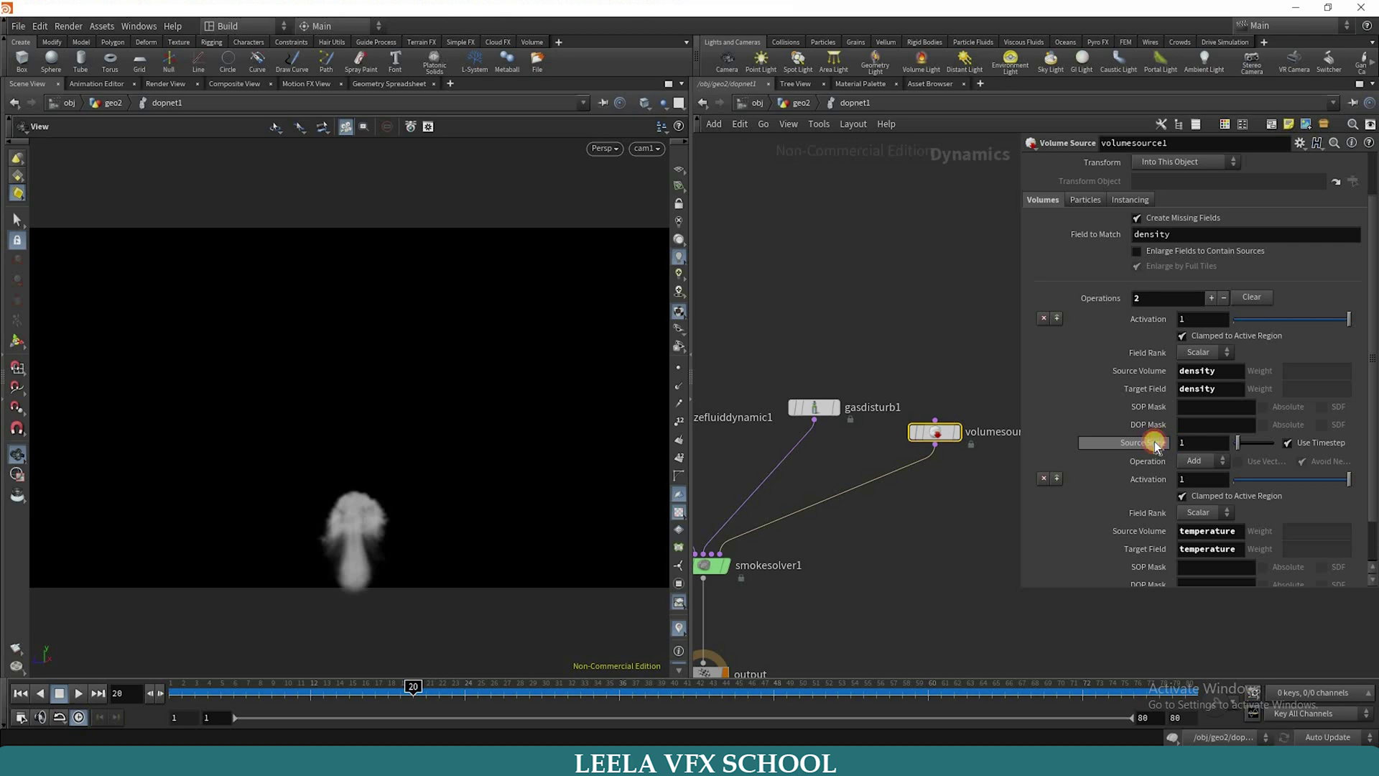
{"action": "left_click", "coordinate": [1157, 555]}
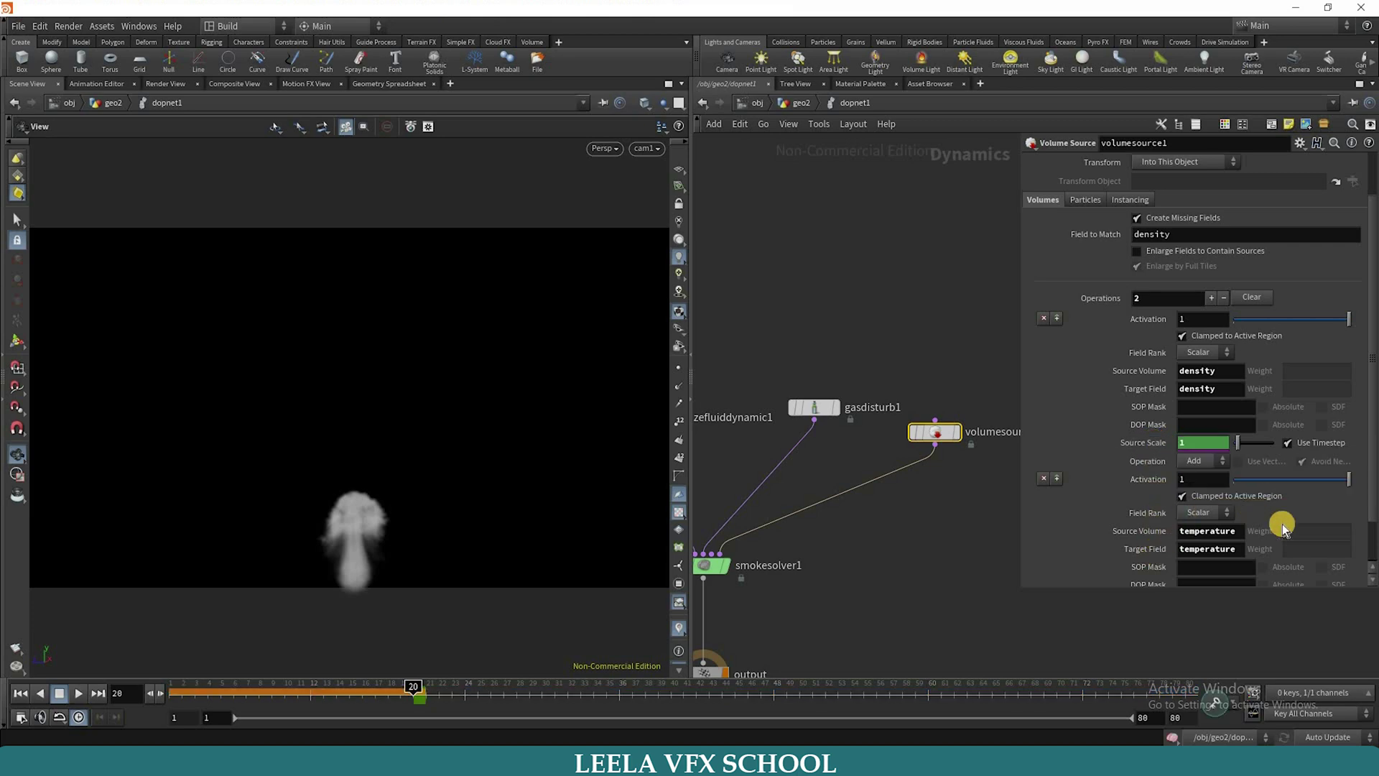
{"action": "scroll", "coordinate": [1154, 555], "scroll_direction": "down", "scroll_amount": 3}
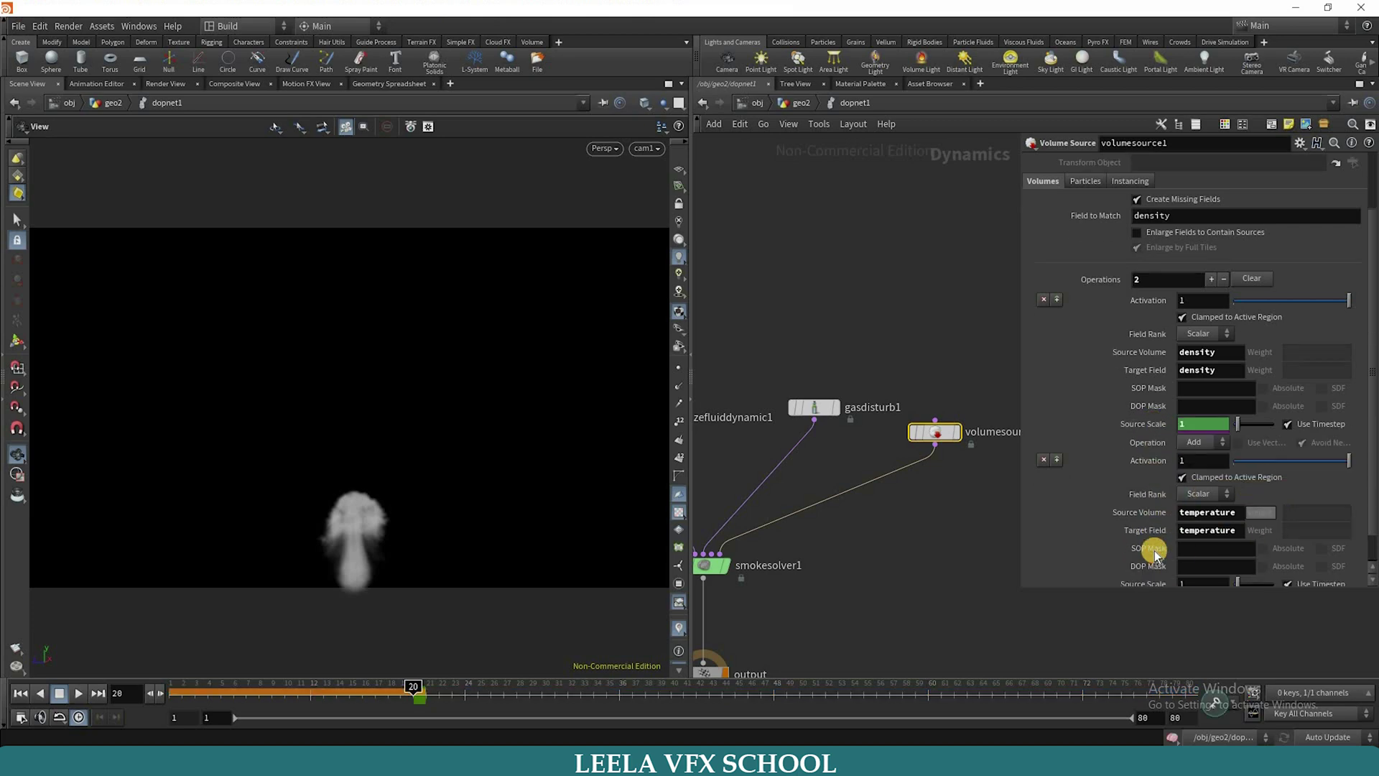
- Keyframe the density and temperature Source Scale of volumesource1 at 0 on frame 30
{"action": "left_click", "coordinate": [539, 701]}
{"action": "type", "text": "0"}
{"action": "key", "text": "Return"}
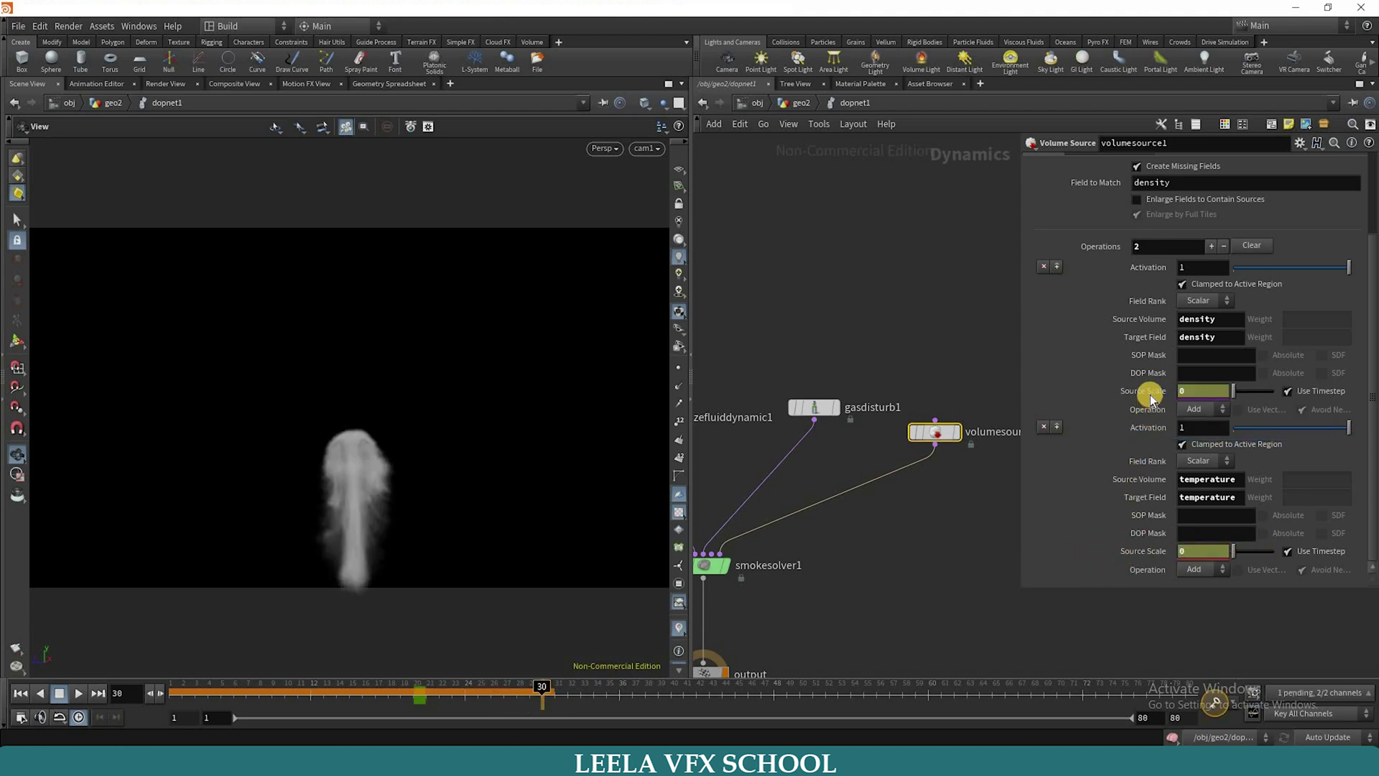
- Run the simulation from the first frame and review its flipbook of the smoke after the source stops
{"action": "left_click", "coordinate": [20, 694]}
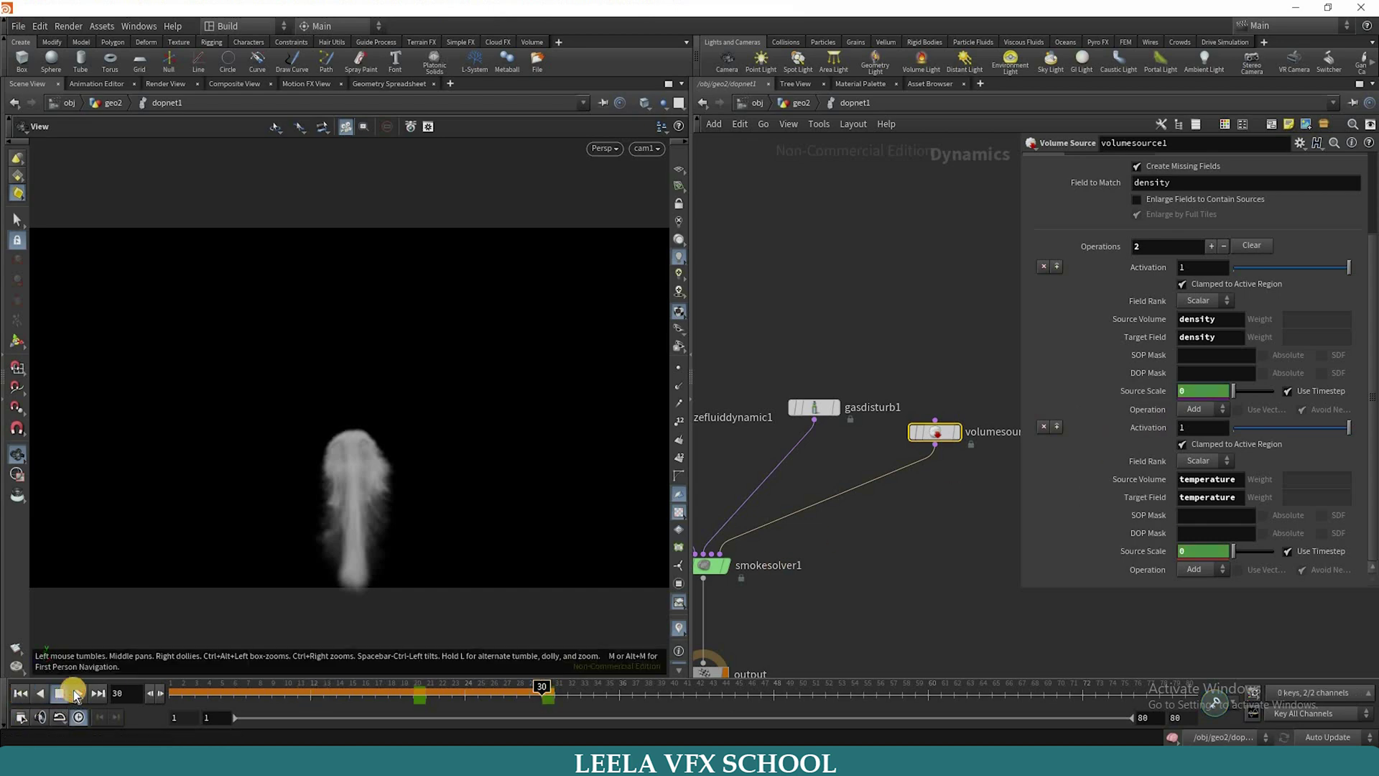
{"action": "left_click", "coordinate": [80, 678]}
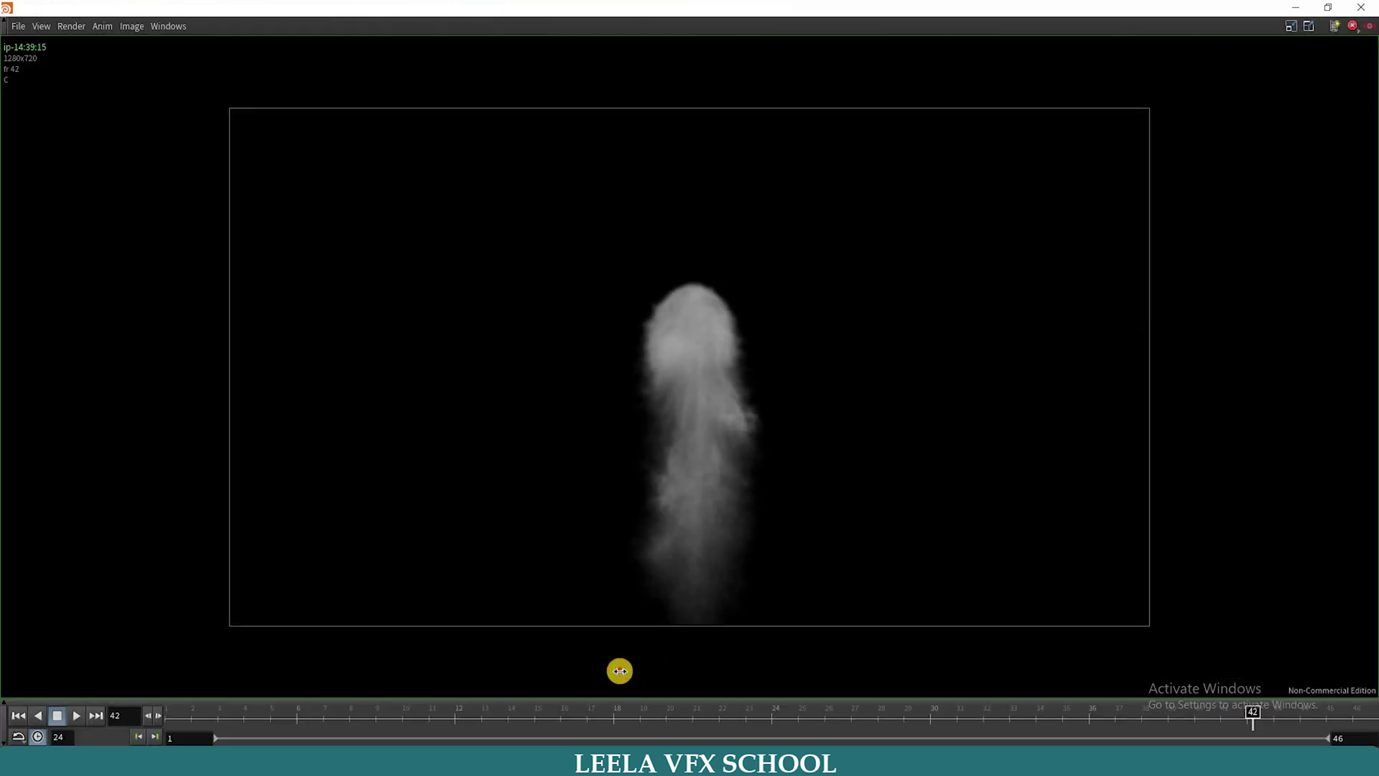
{"action": "left_click_drag", "start_coordinate": [619, 671], "coordinate": [1298, 42]}
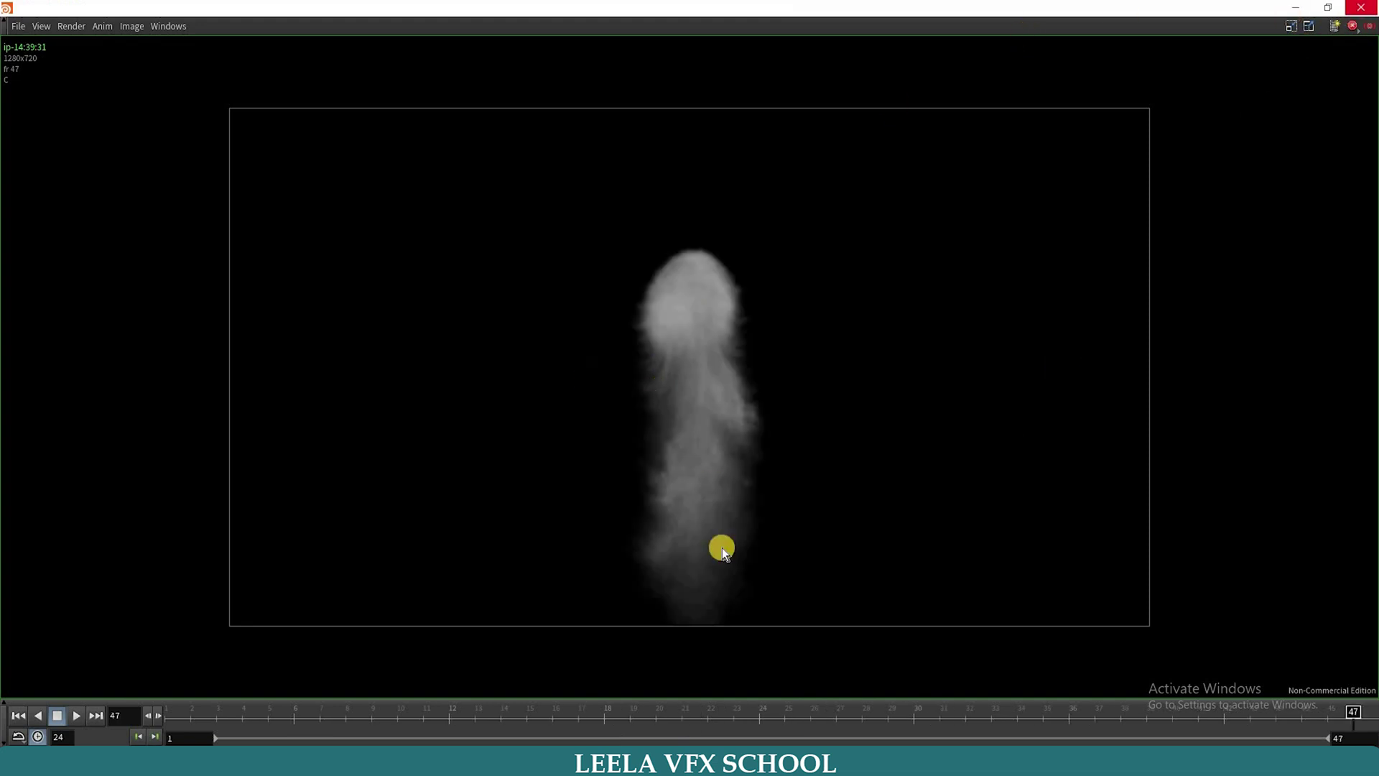
{"action": "key", "text": "alt+Tab"}
- Return to the first frame and play the lit smoke imported by the Dop I/O node in geo2
{"action": "left_click", "coordinate": [629, 692]}
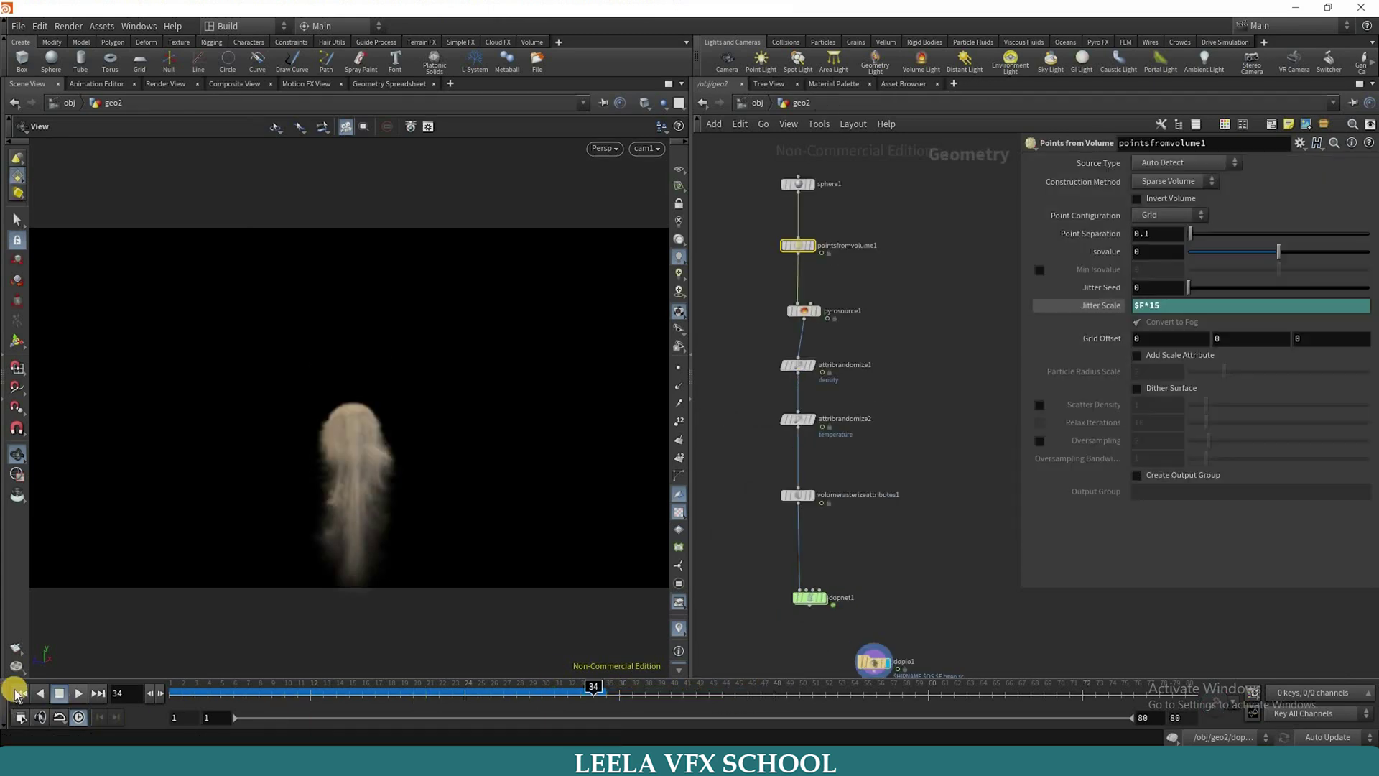
{"action": "key", "text": "ctrl+Up"}
{"action": "left_click", "coordinate": [78, 695]}
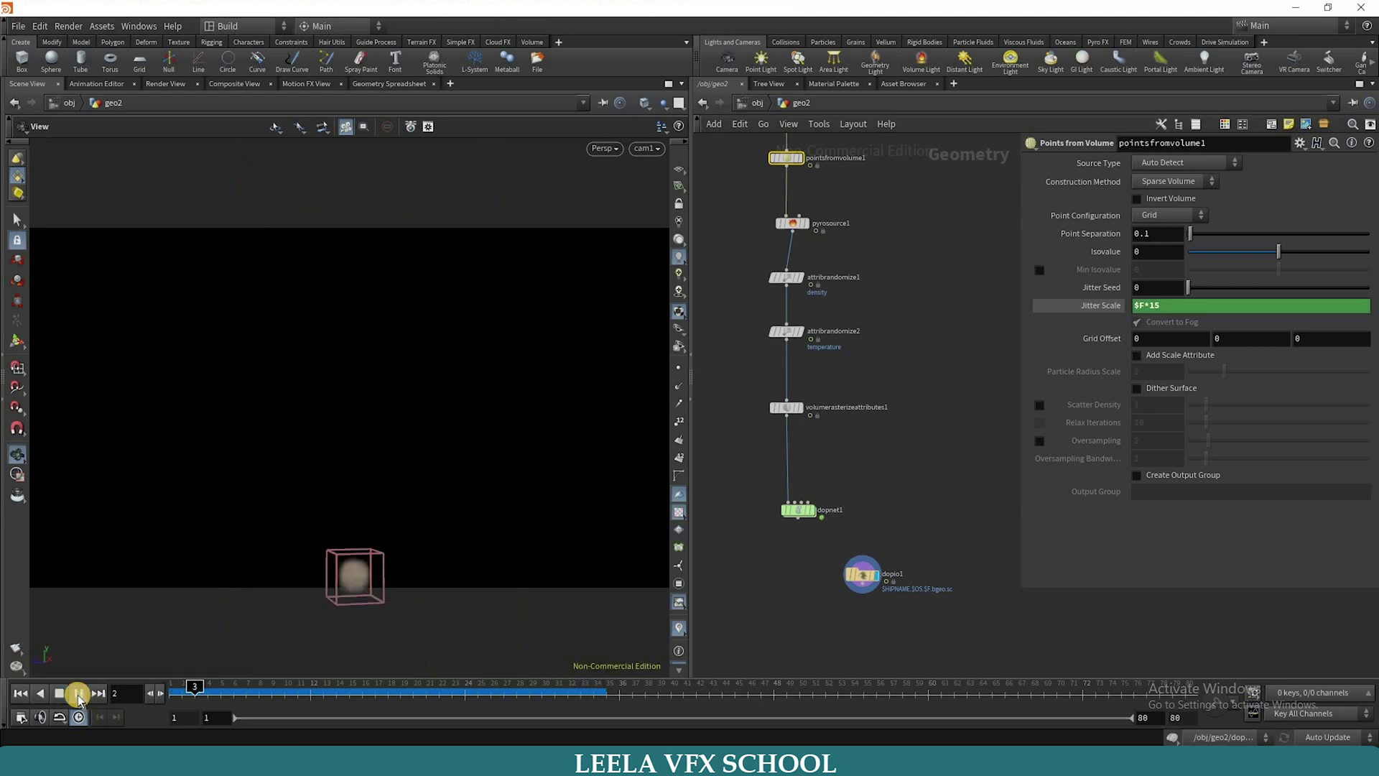